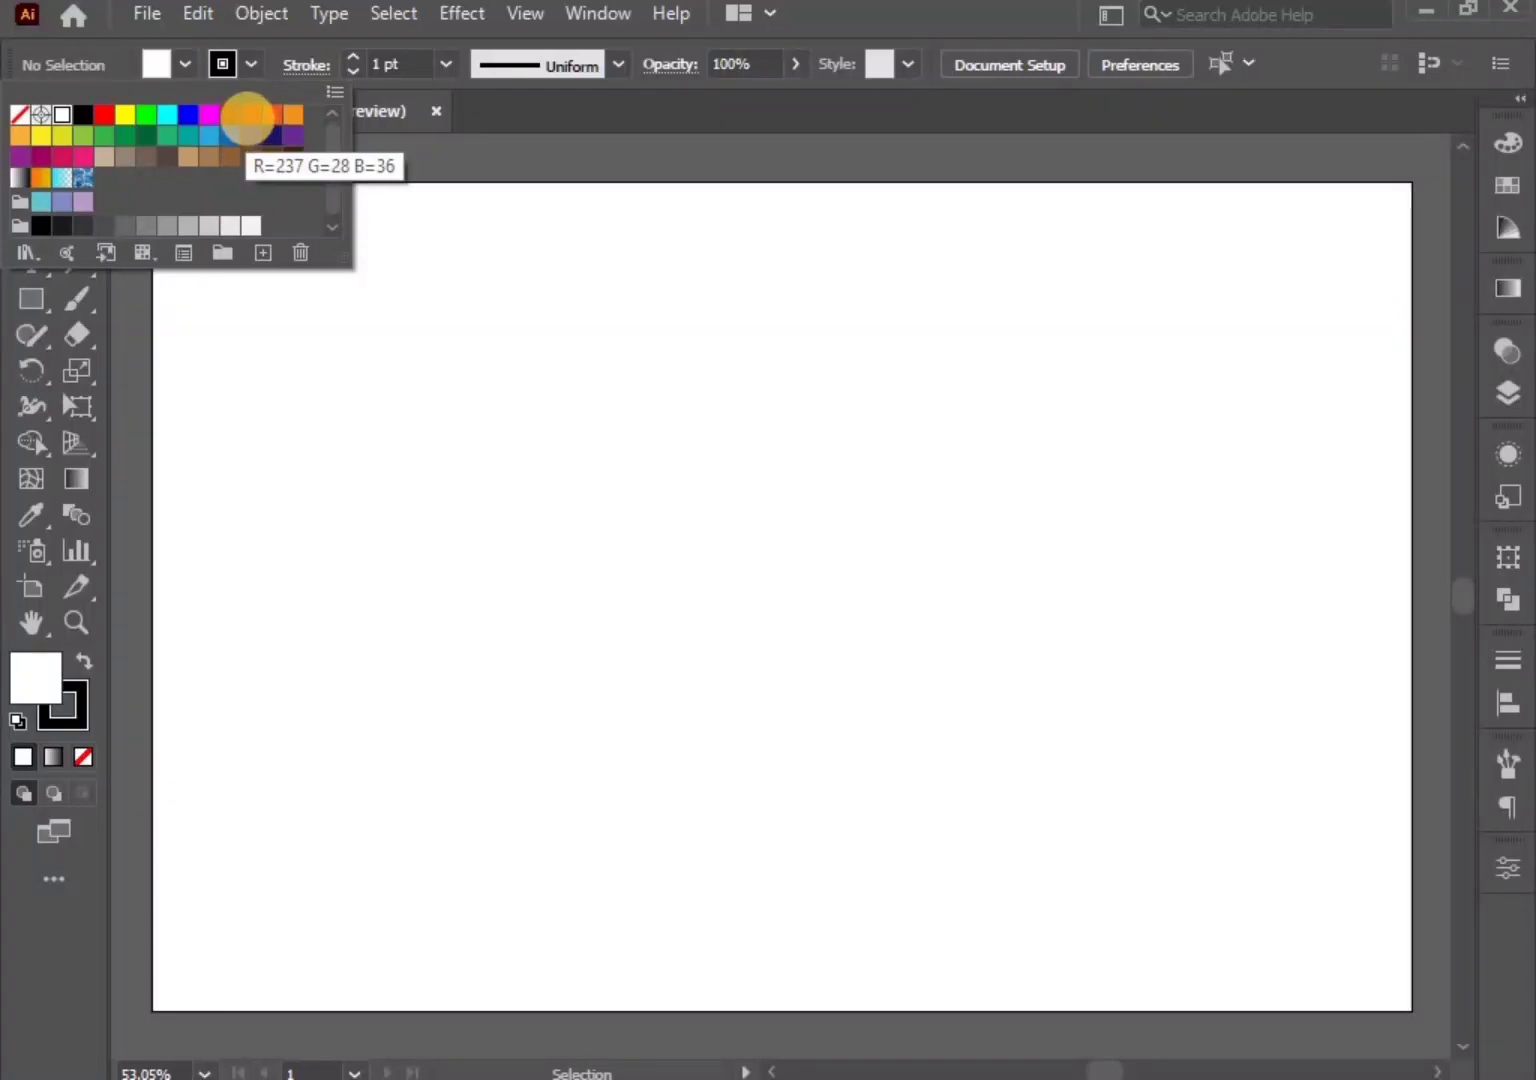
Draw a red rectangle near the page centre with a 10 pt black stroke
left_click(248, 115)
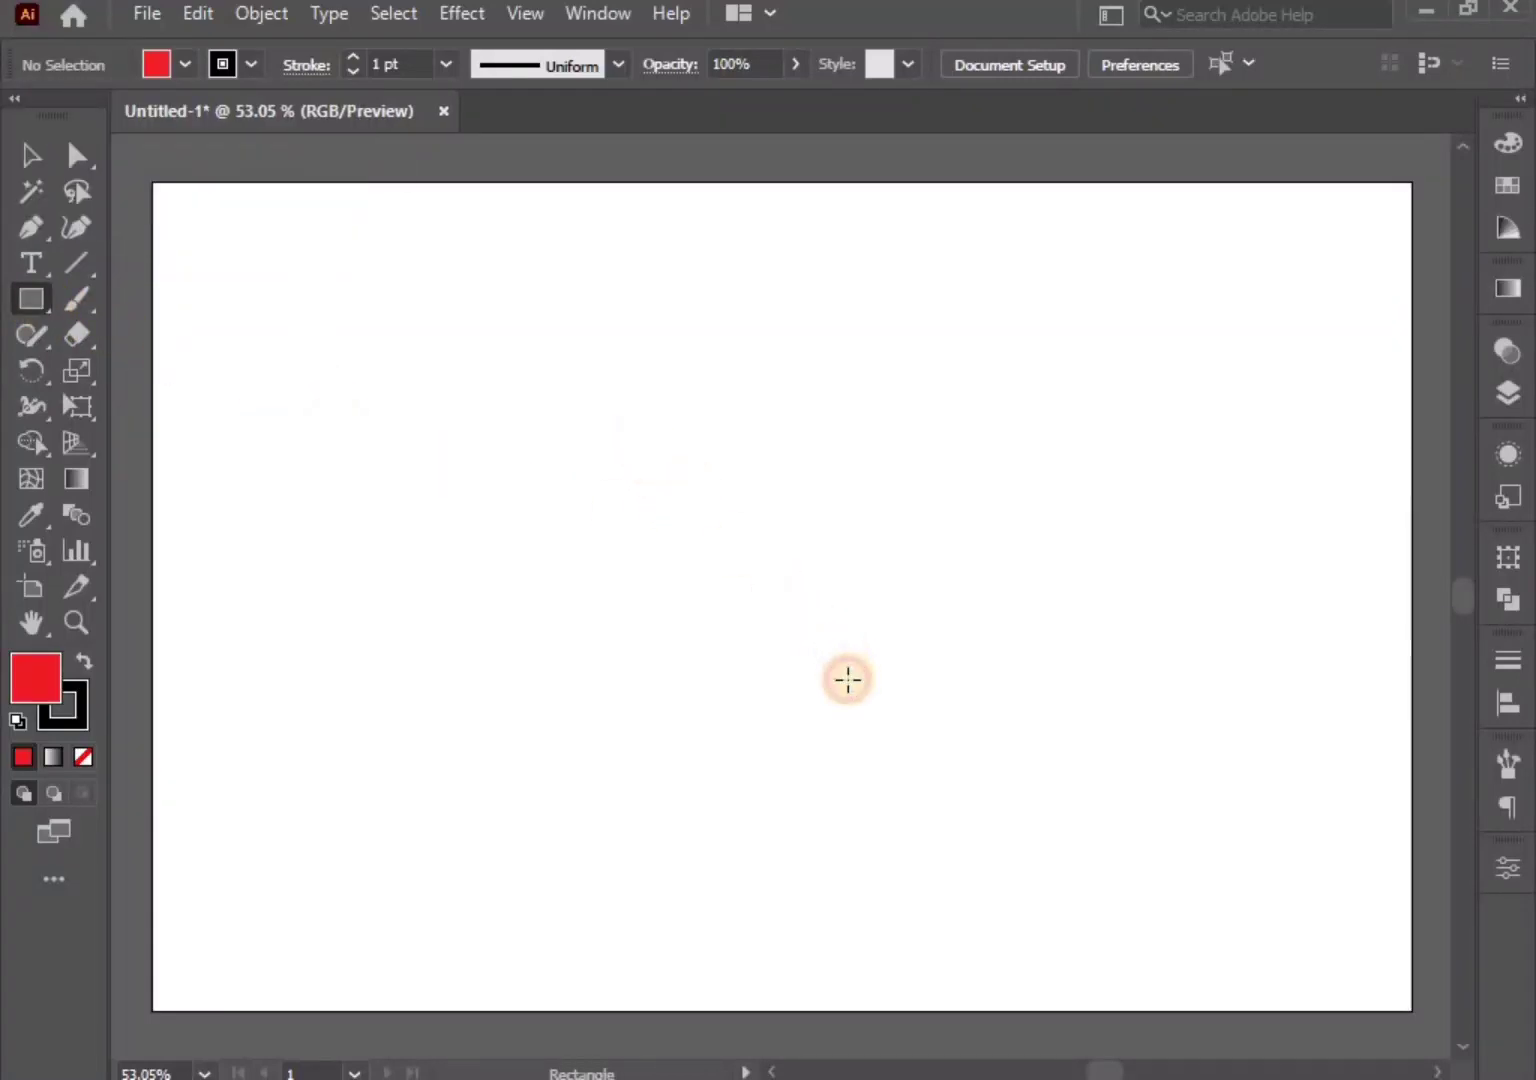
left_click_drag(641, 436, 861, 717)
left_click(30, 154)
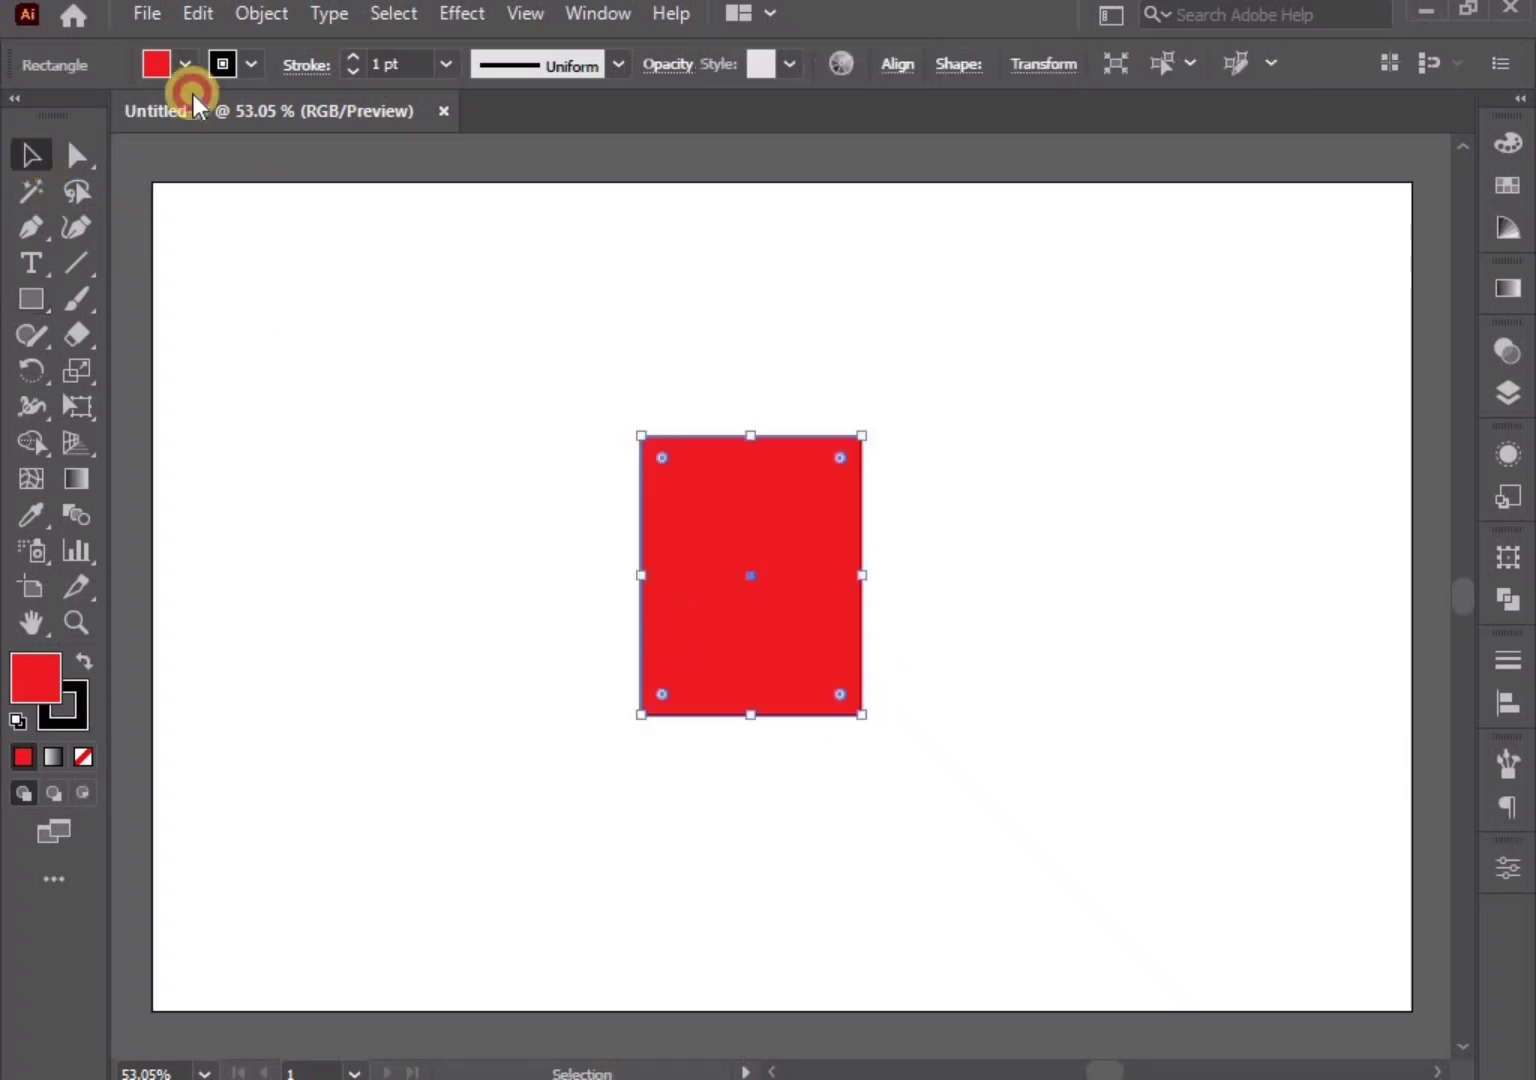
left_click(346, 58)
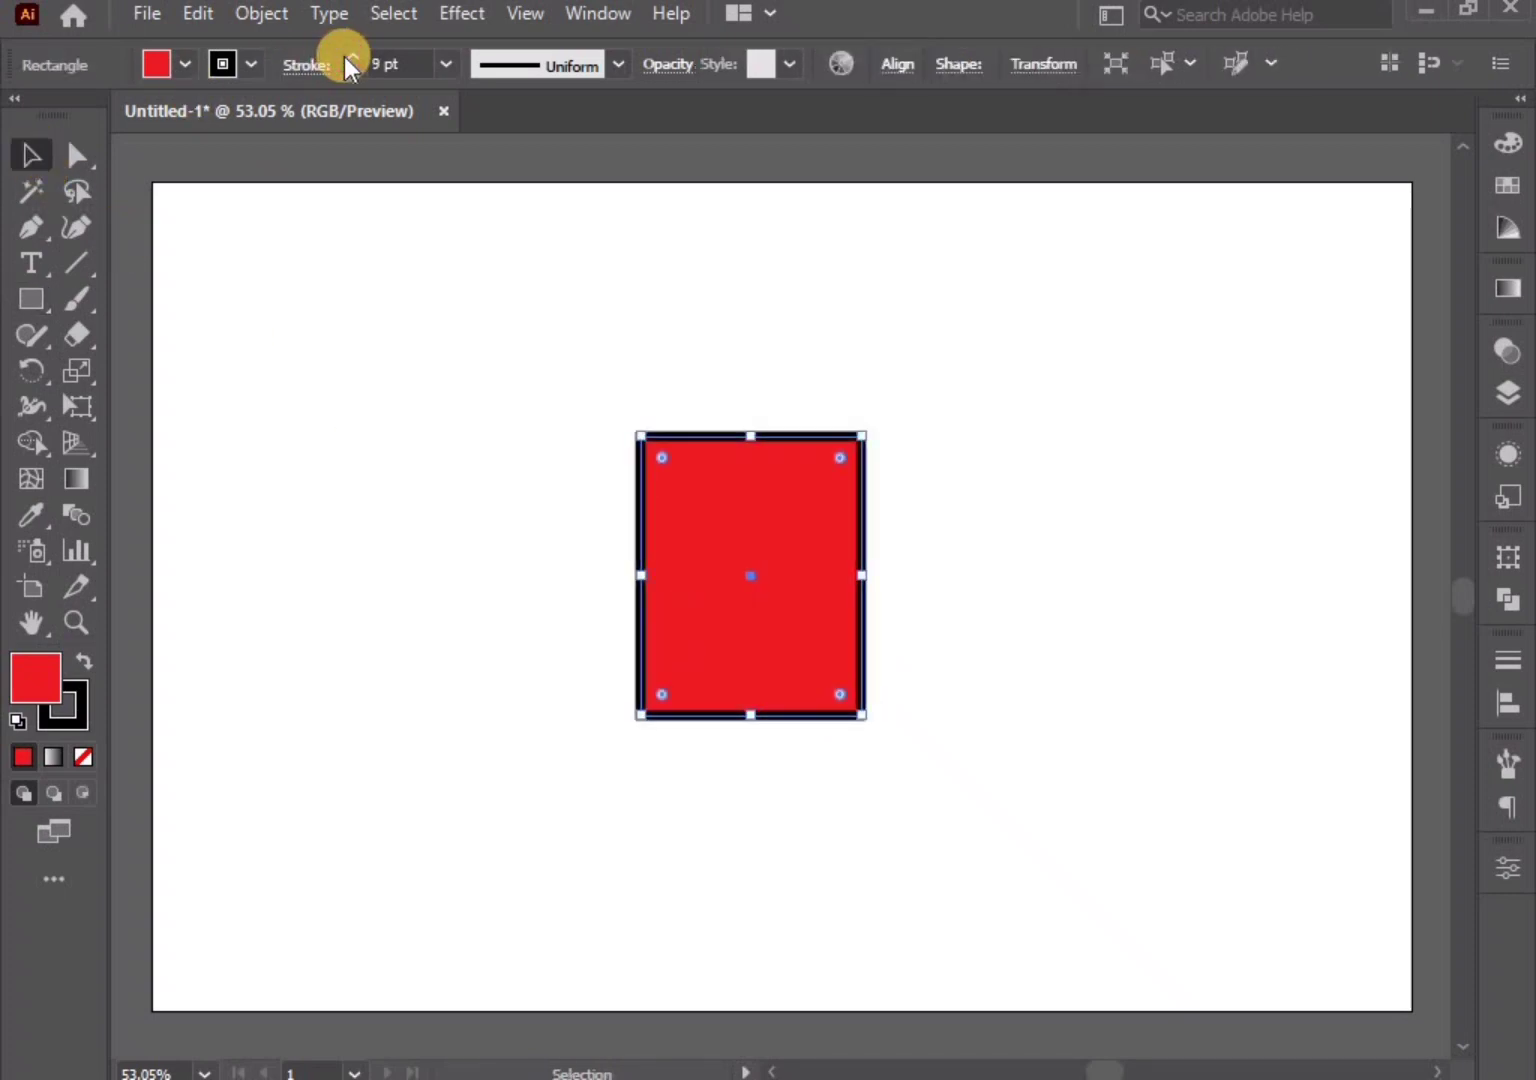
left_click(346, 58)
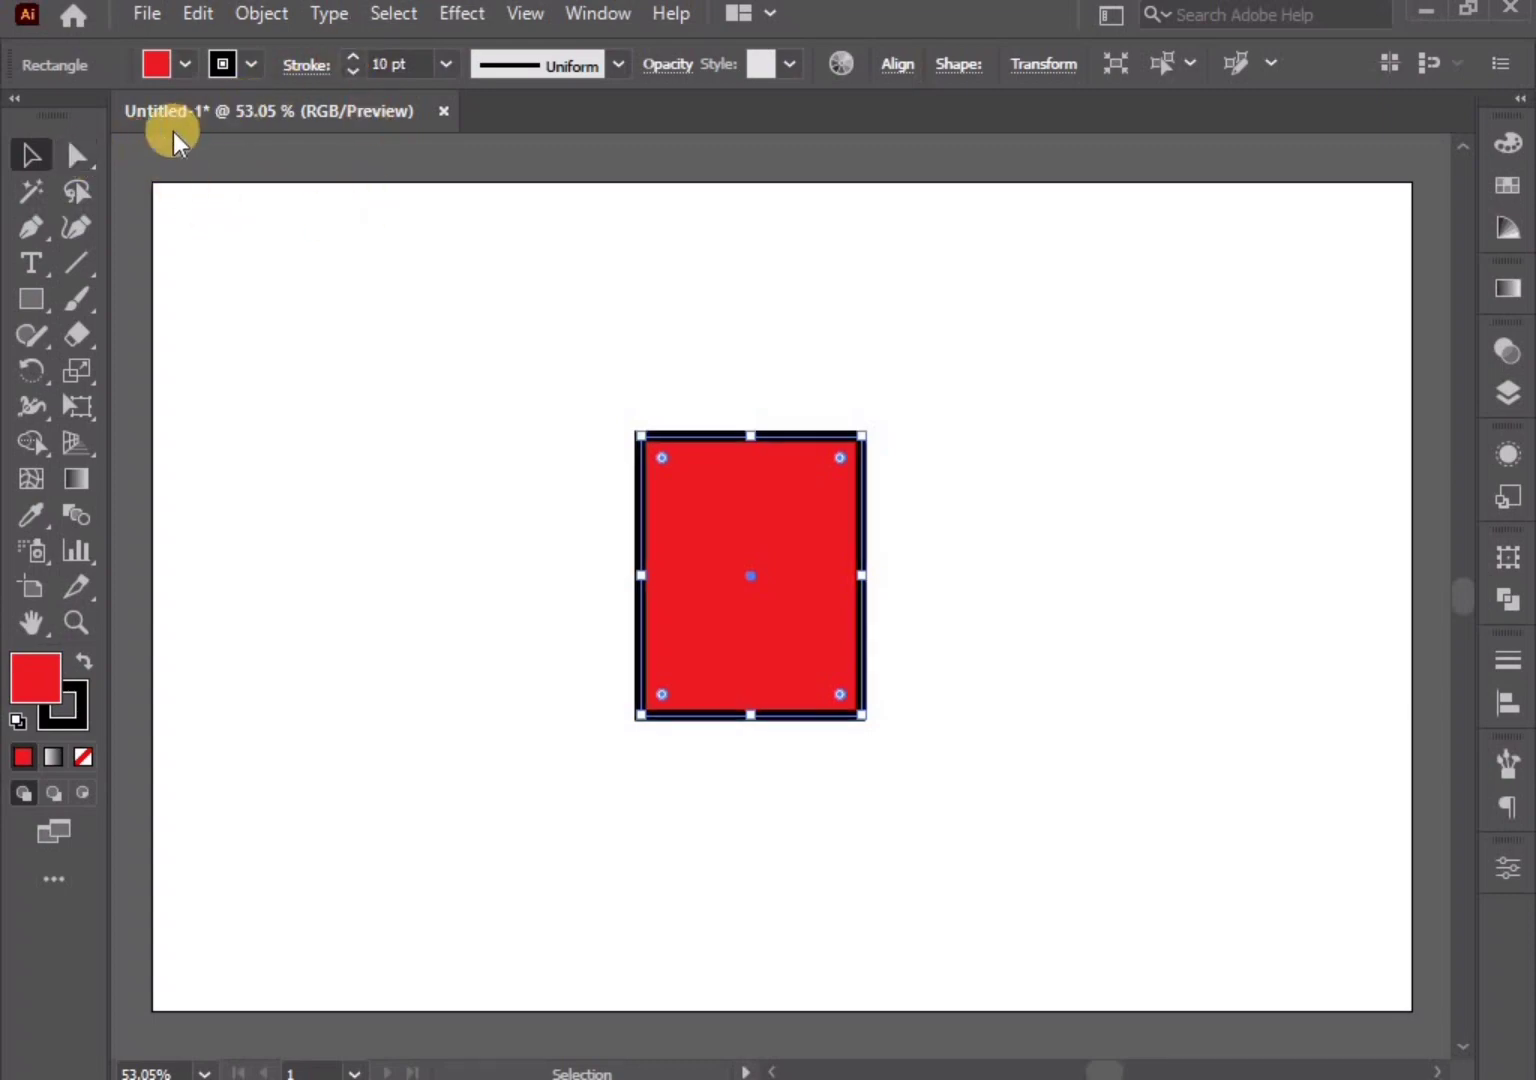
Fully round the rectangle's two top corners into an arch
left_click(76, 154)
left_click_drag(562, 399, 913, 495)
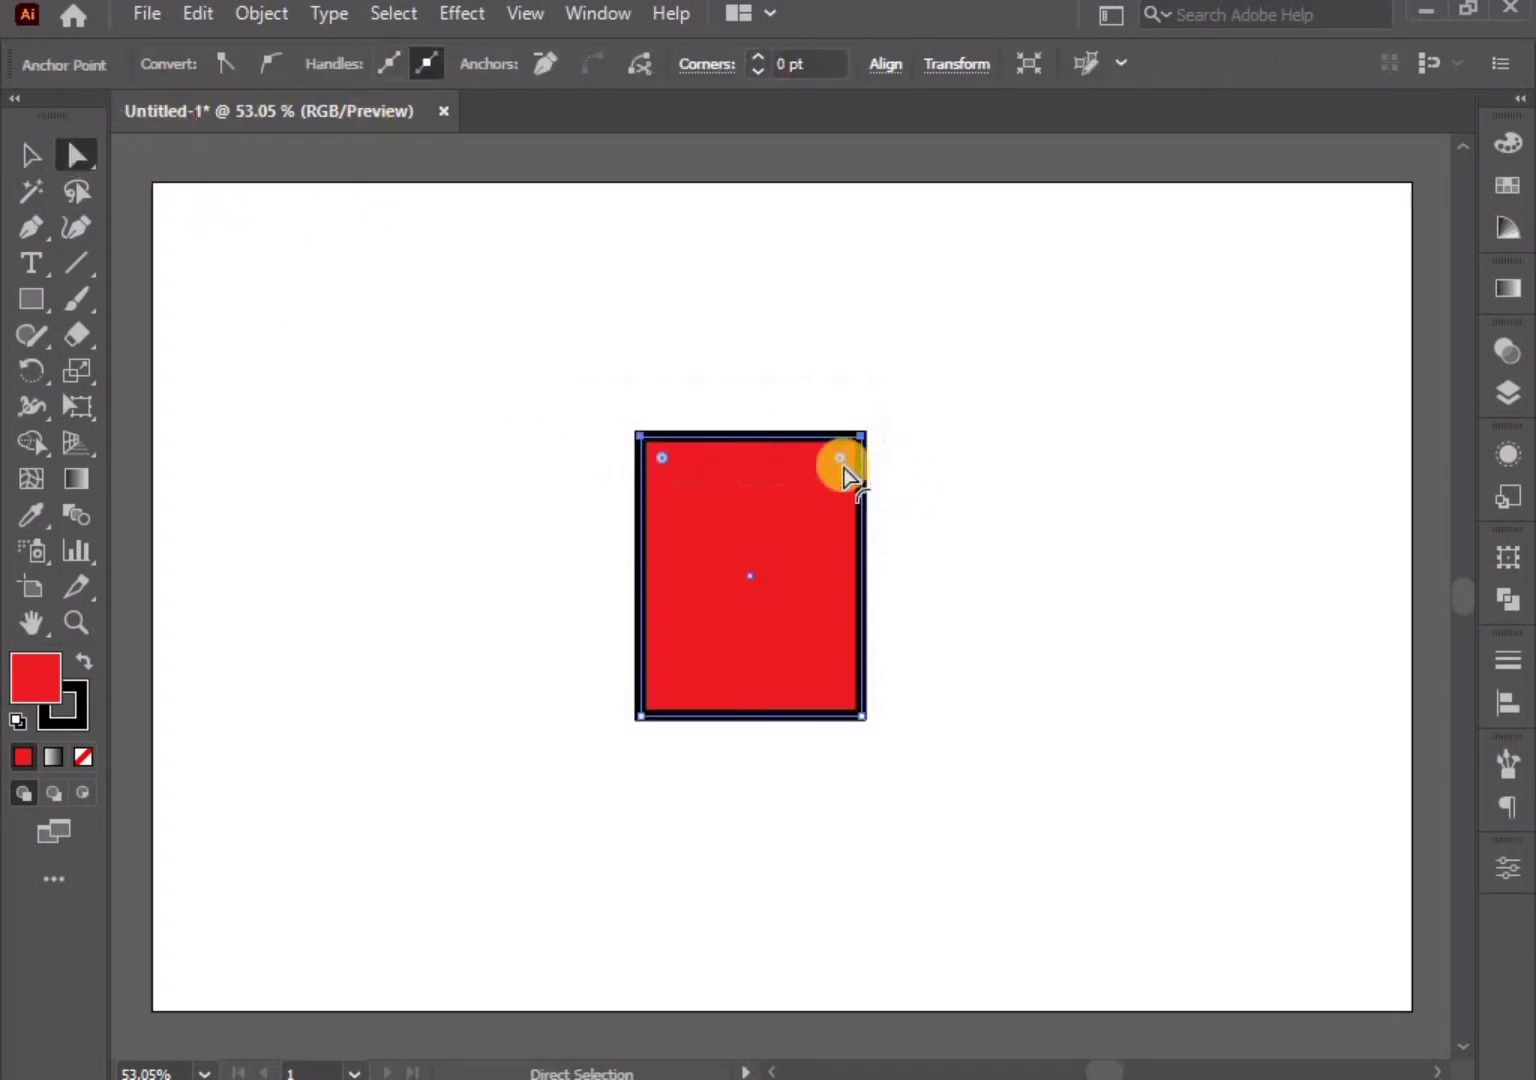
mouse_move(851, 664)
left_mouse_down()
mouse_move(838, 717)
mouse_move(754, 732)
left_mouse_up()
left_click(34, 155)
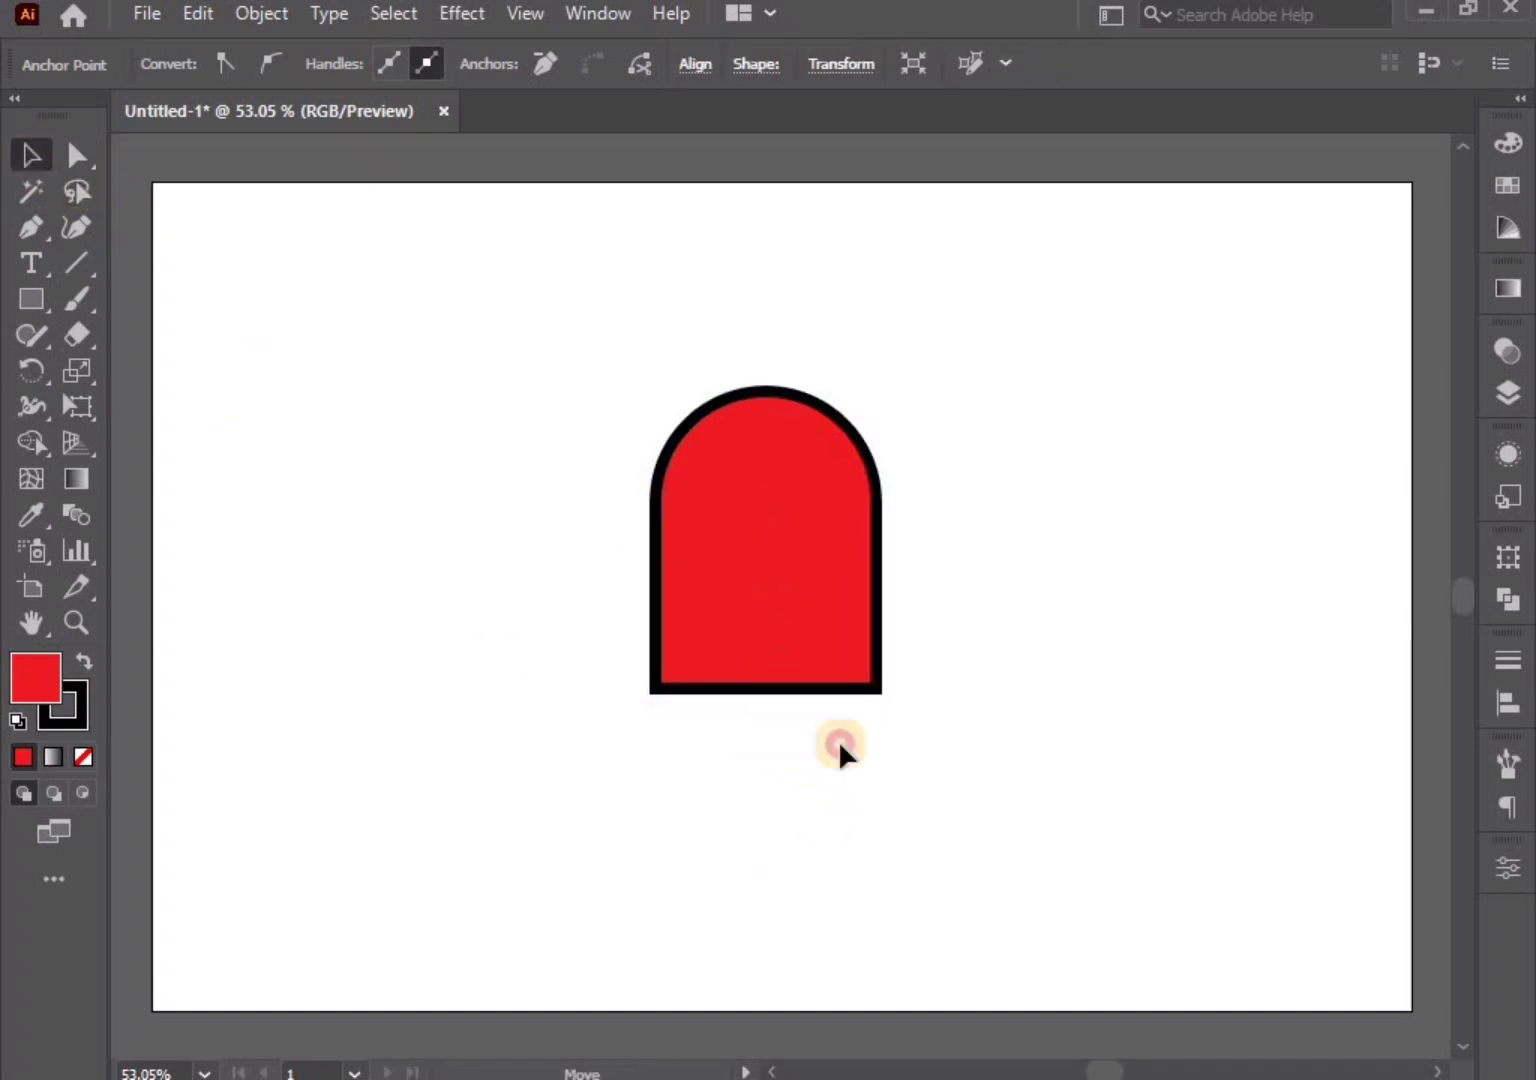
left_click(847, 788)
Draw a small rectangle at the arch's bottom centre and Pathfinder-Divide it with the arch
left_click(32, 299)
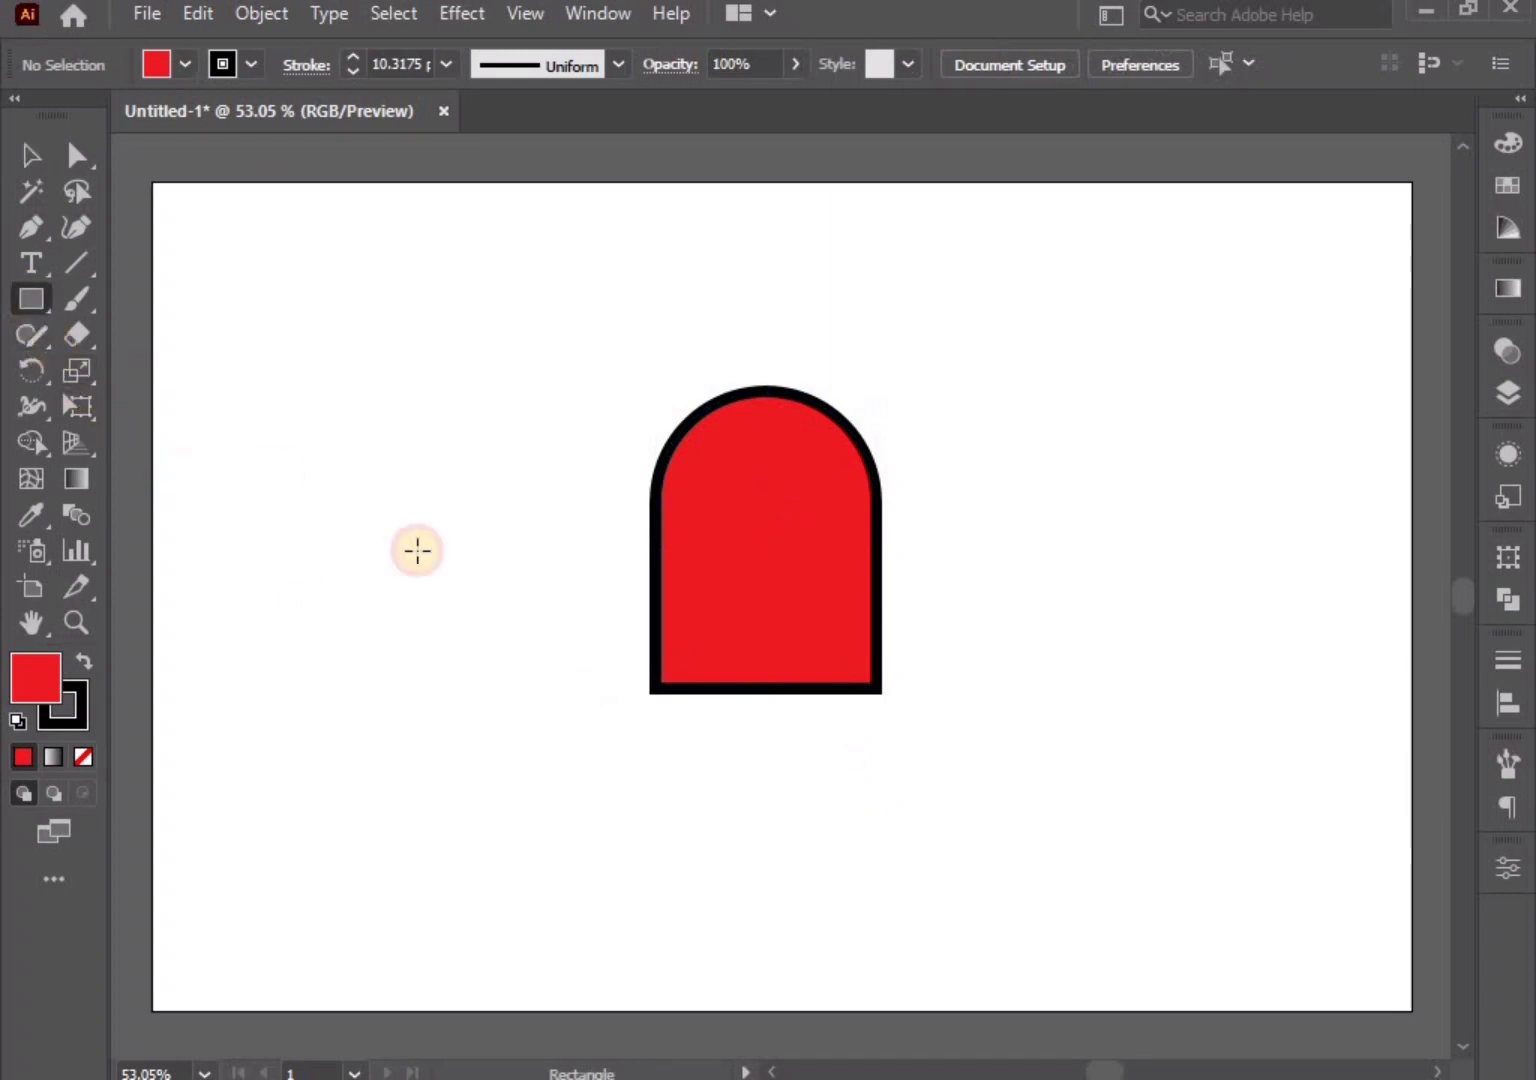
left_click_drag(722, 616, 808, 753)
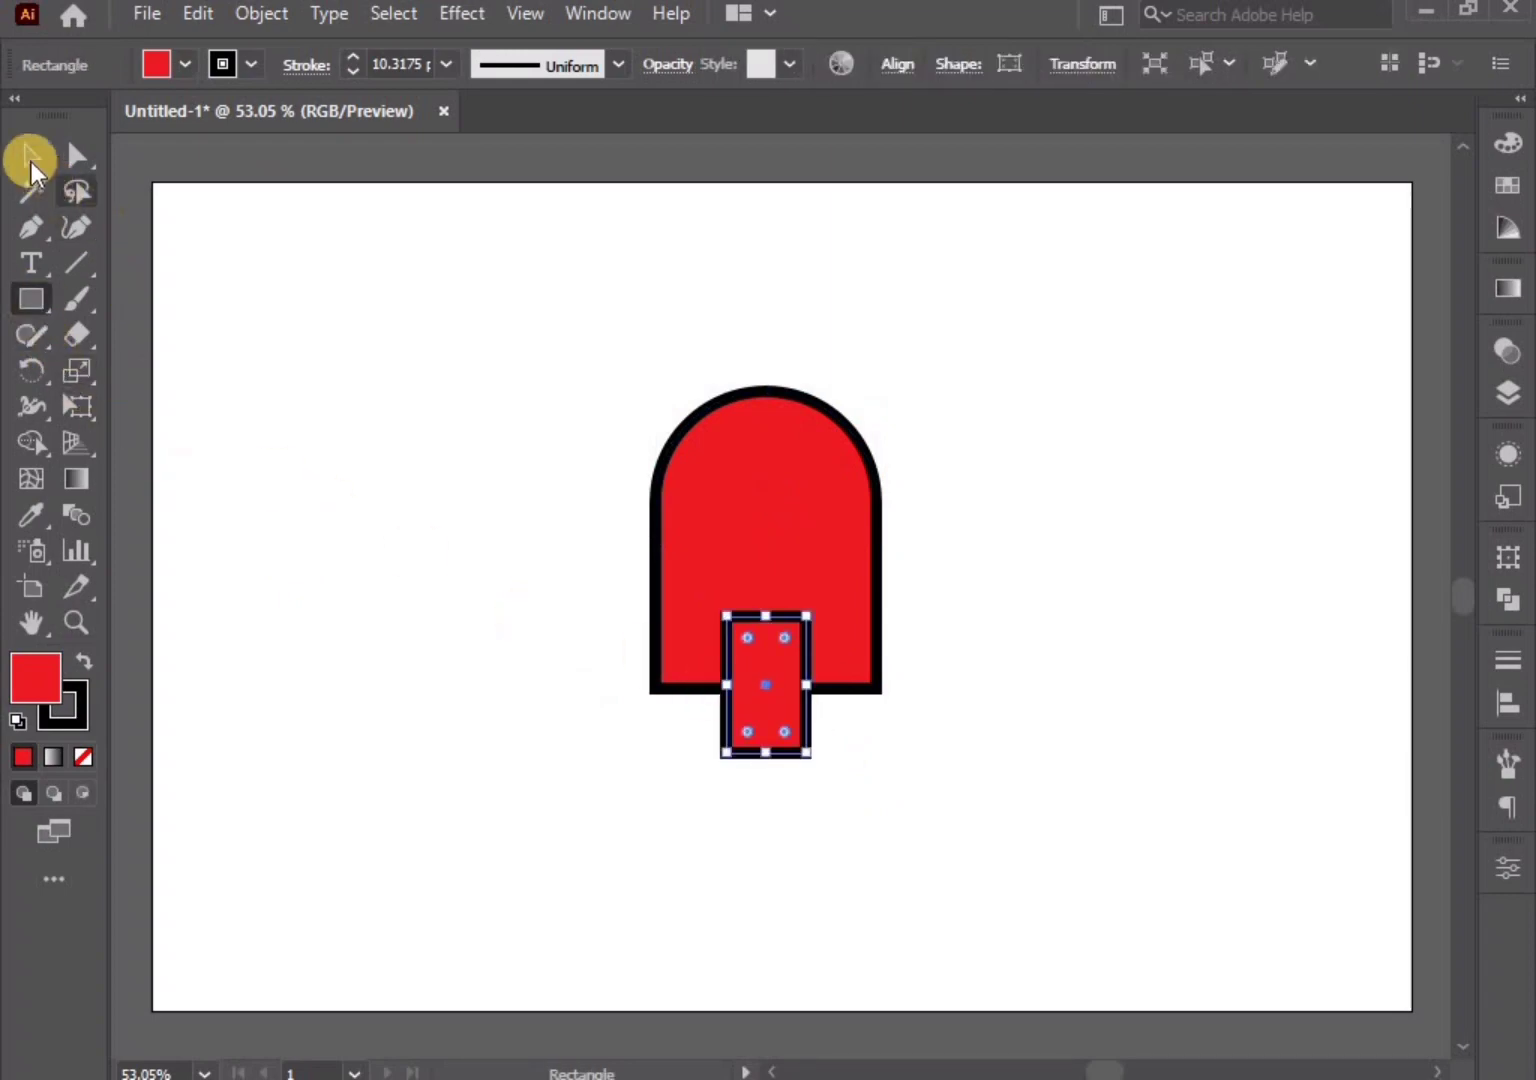
left_click(31, 160)
left_click_drag(405, 401, 904, 717)
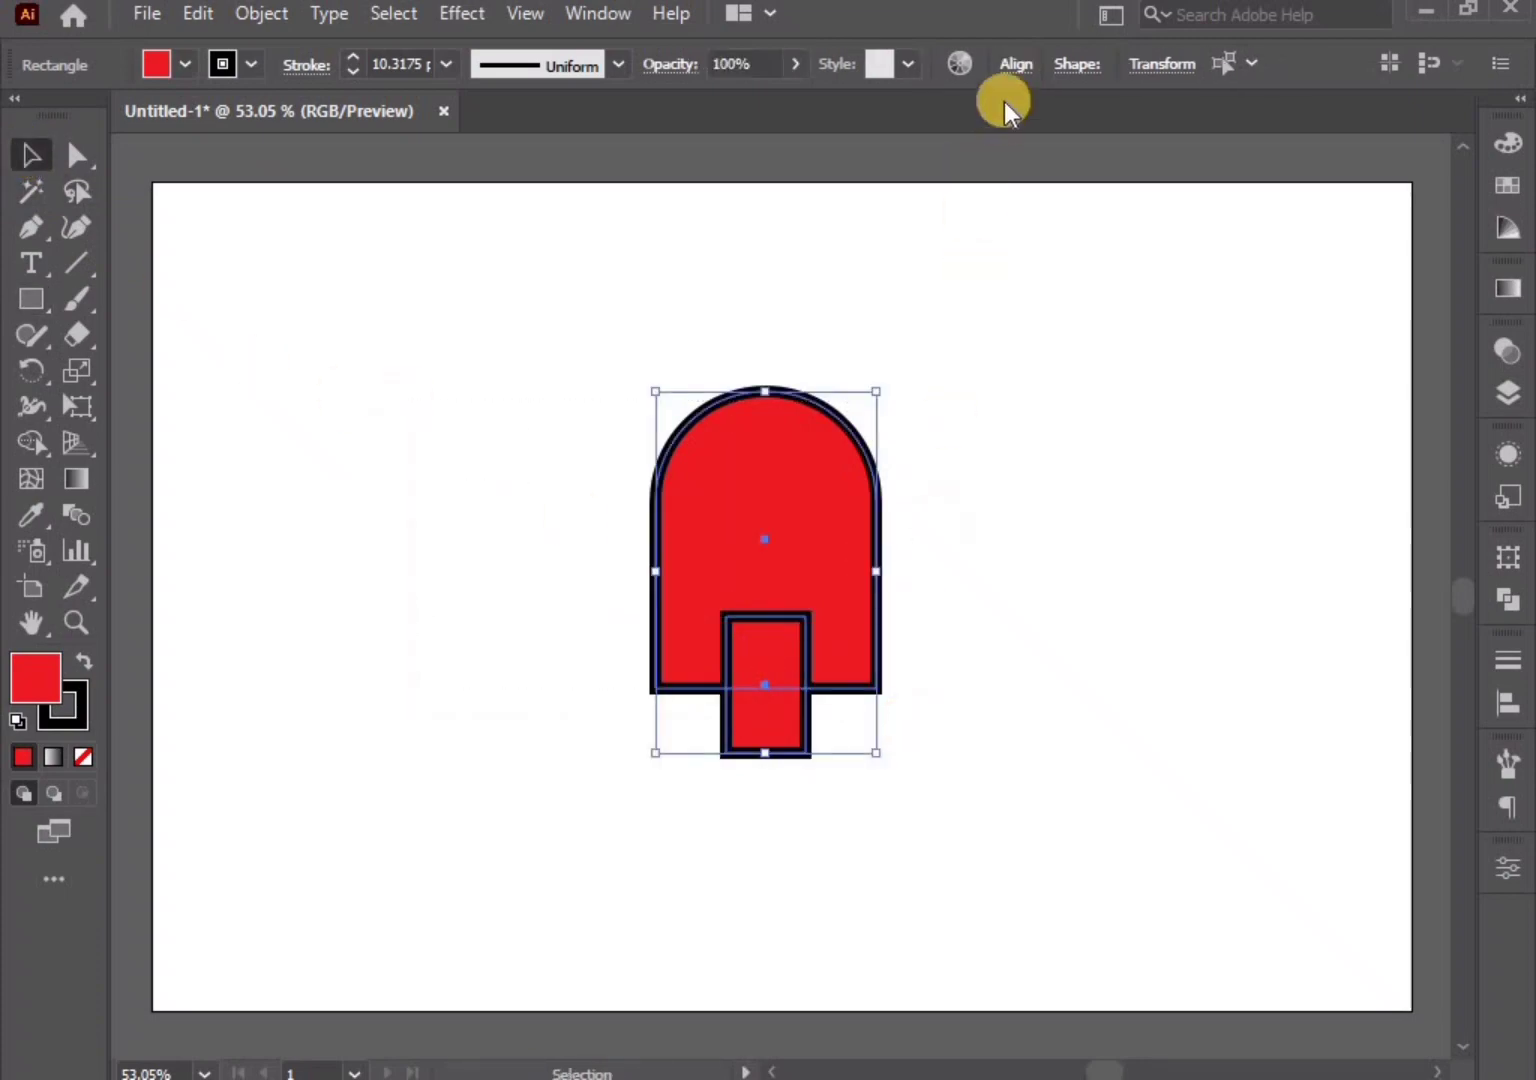
left_click(1012, 69)
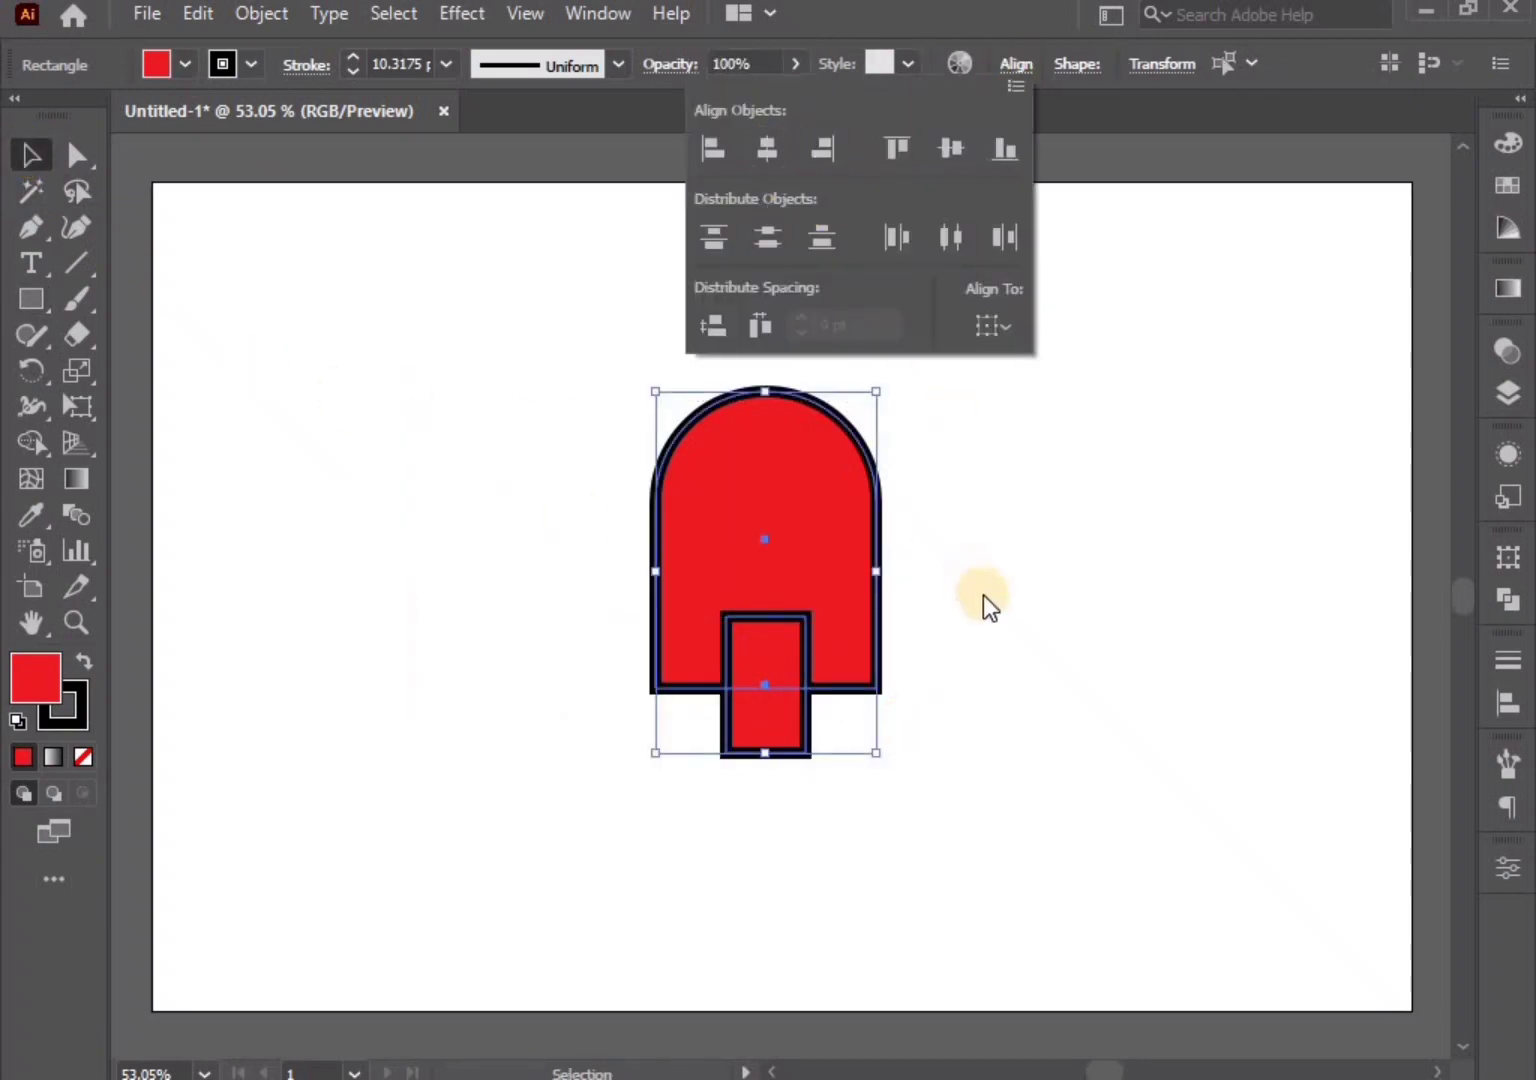
left_click(1510, 600)
left_click(1150, 703)
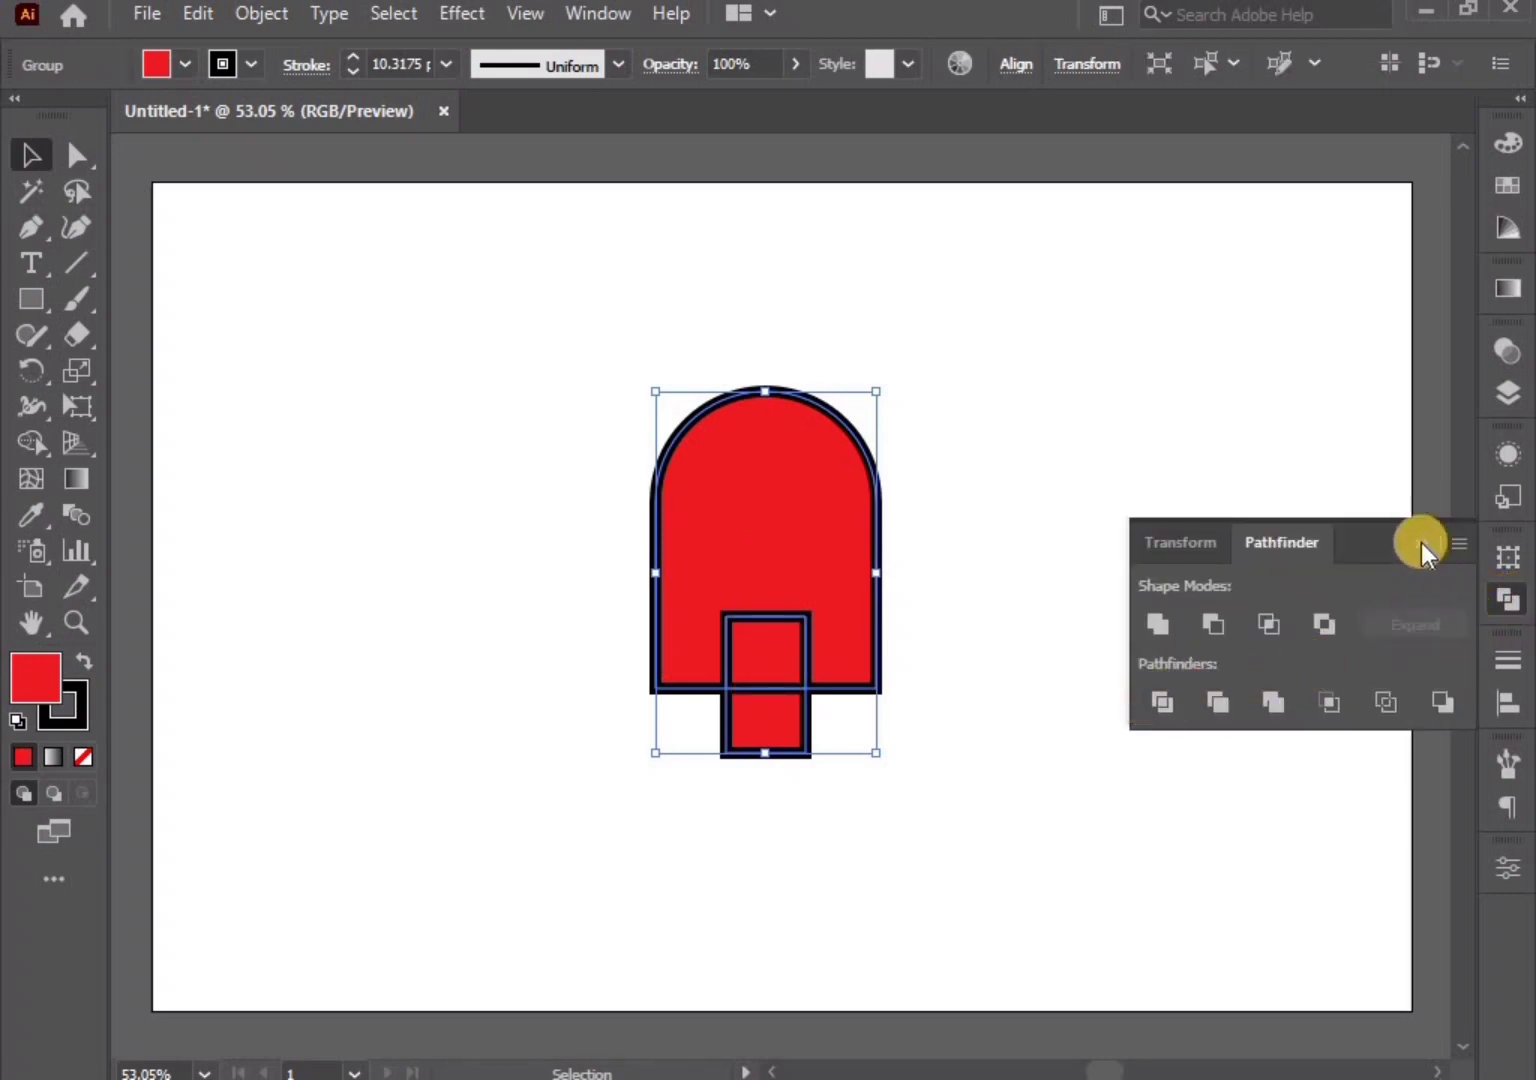
left_click(824, 668)
Ungroup the divided pieces and delete the small piece, leaving a notch between two legs
right_click(828, 668)
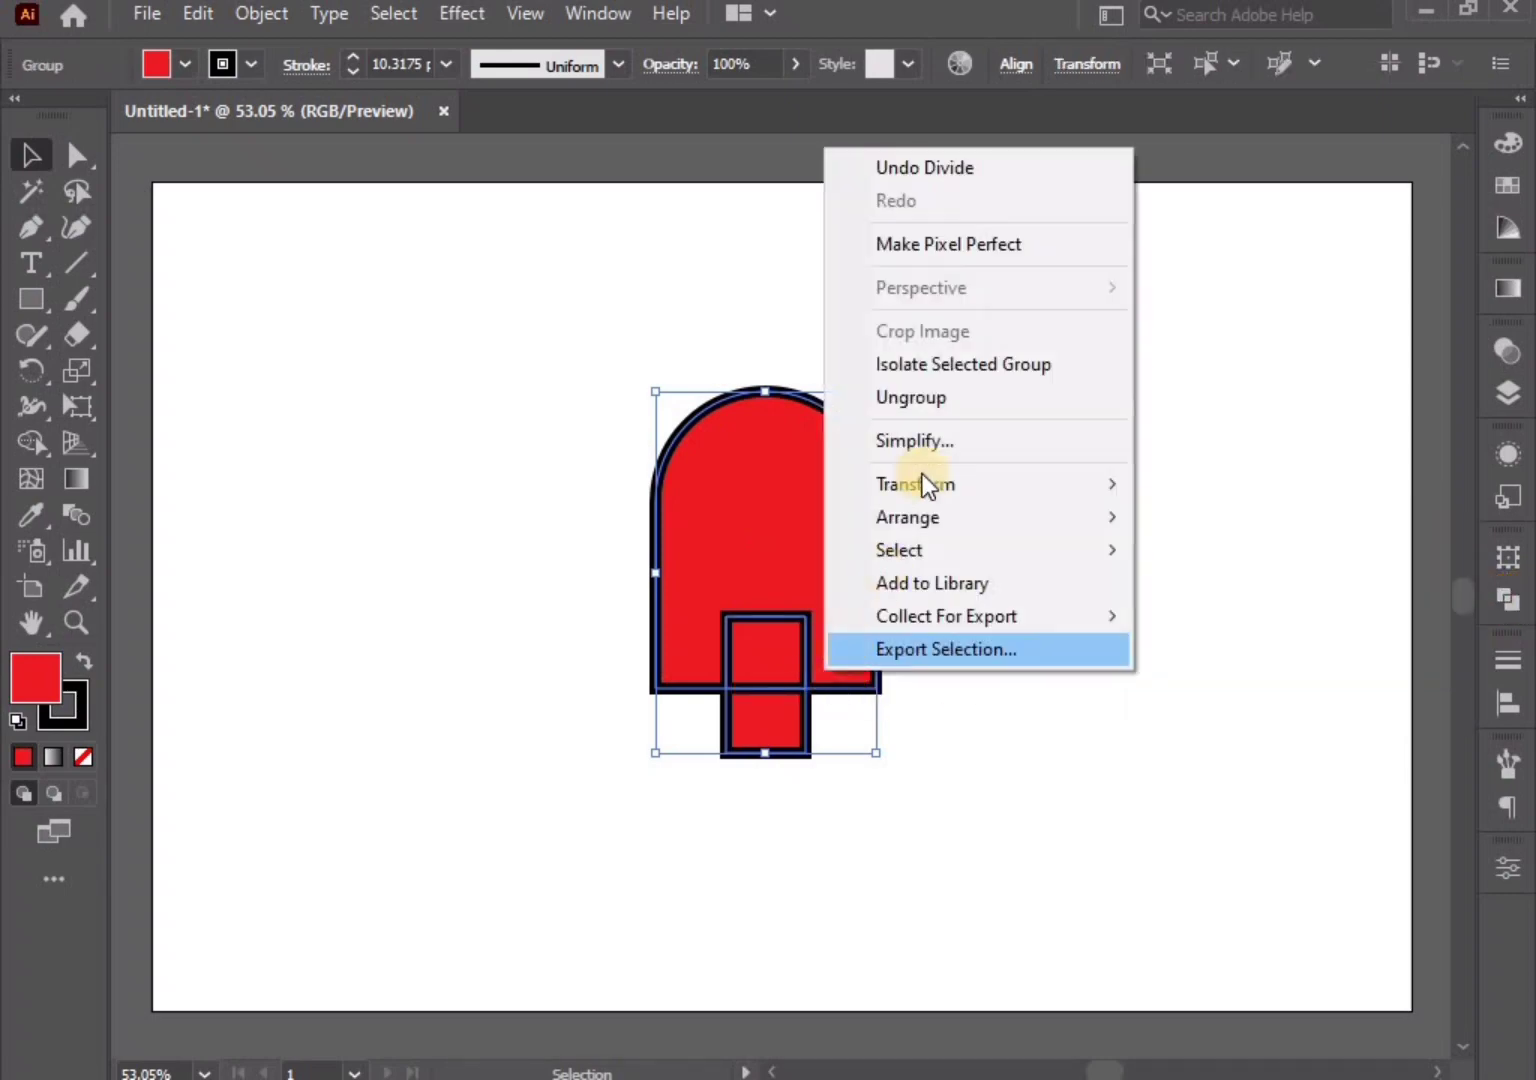
left_click(920, 399)
left_click(970, 837)
left_click(764, 662)
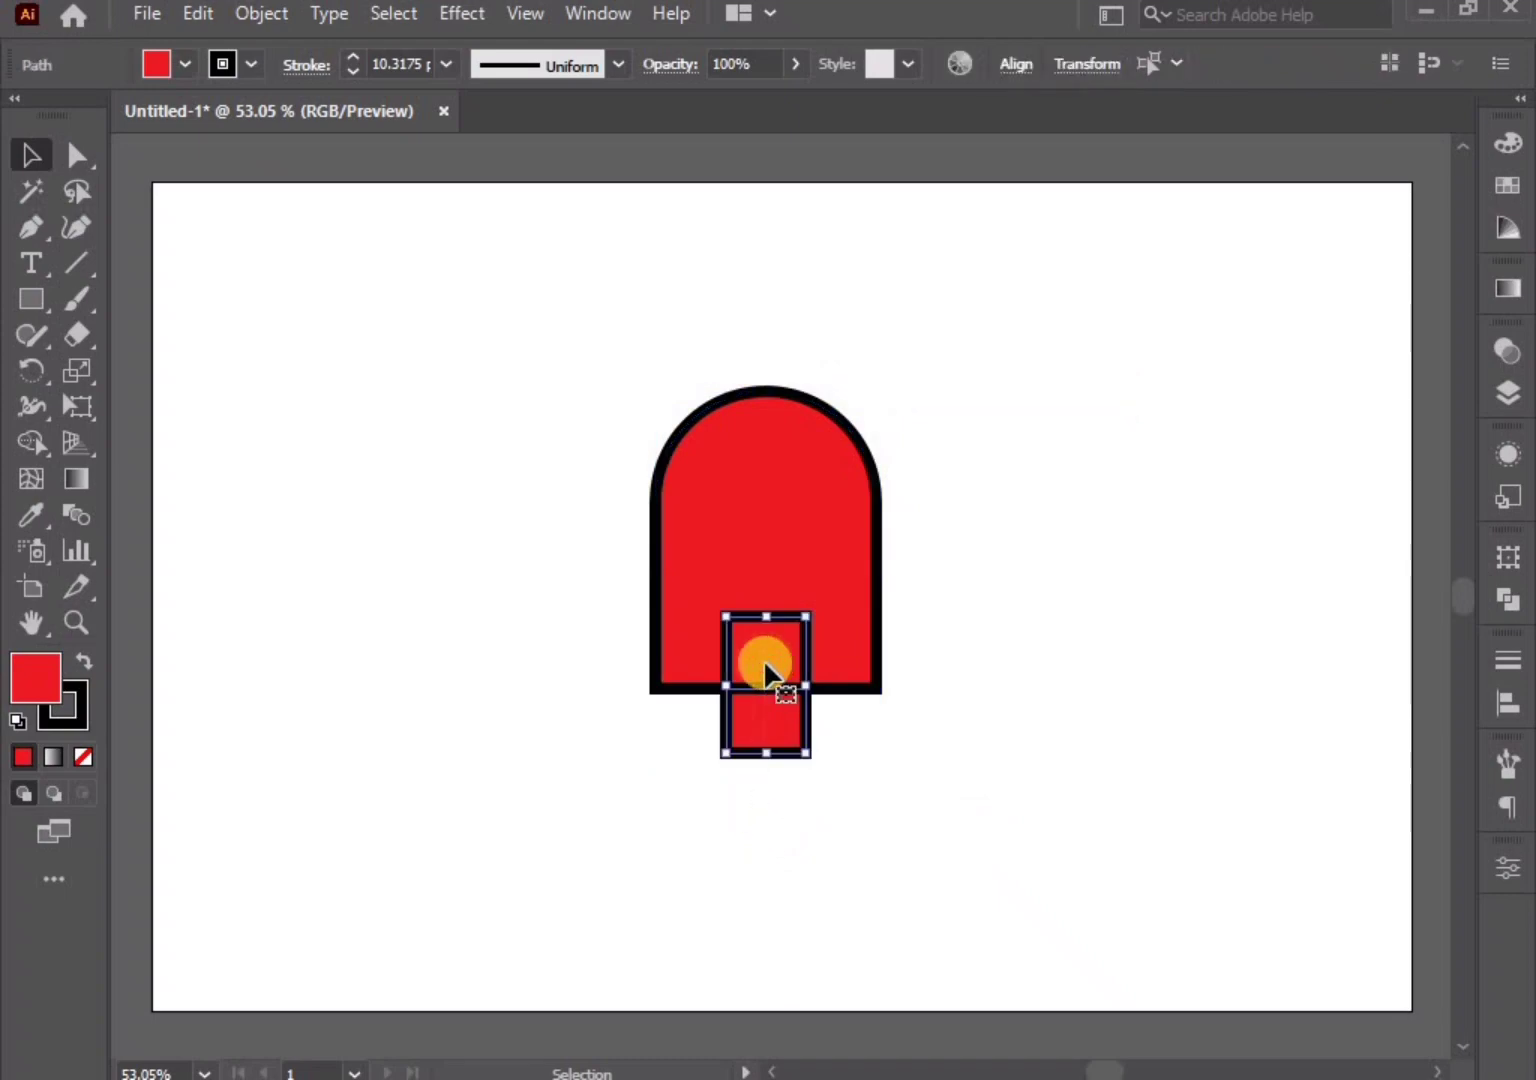
key("Delete")
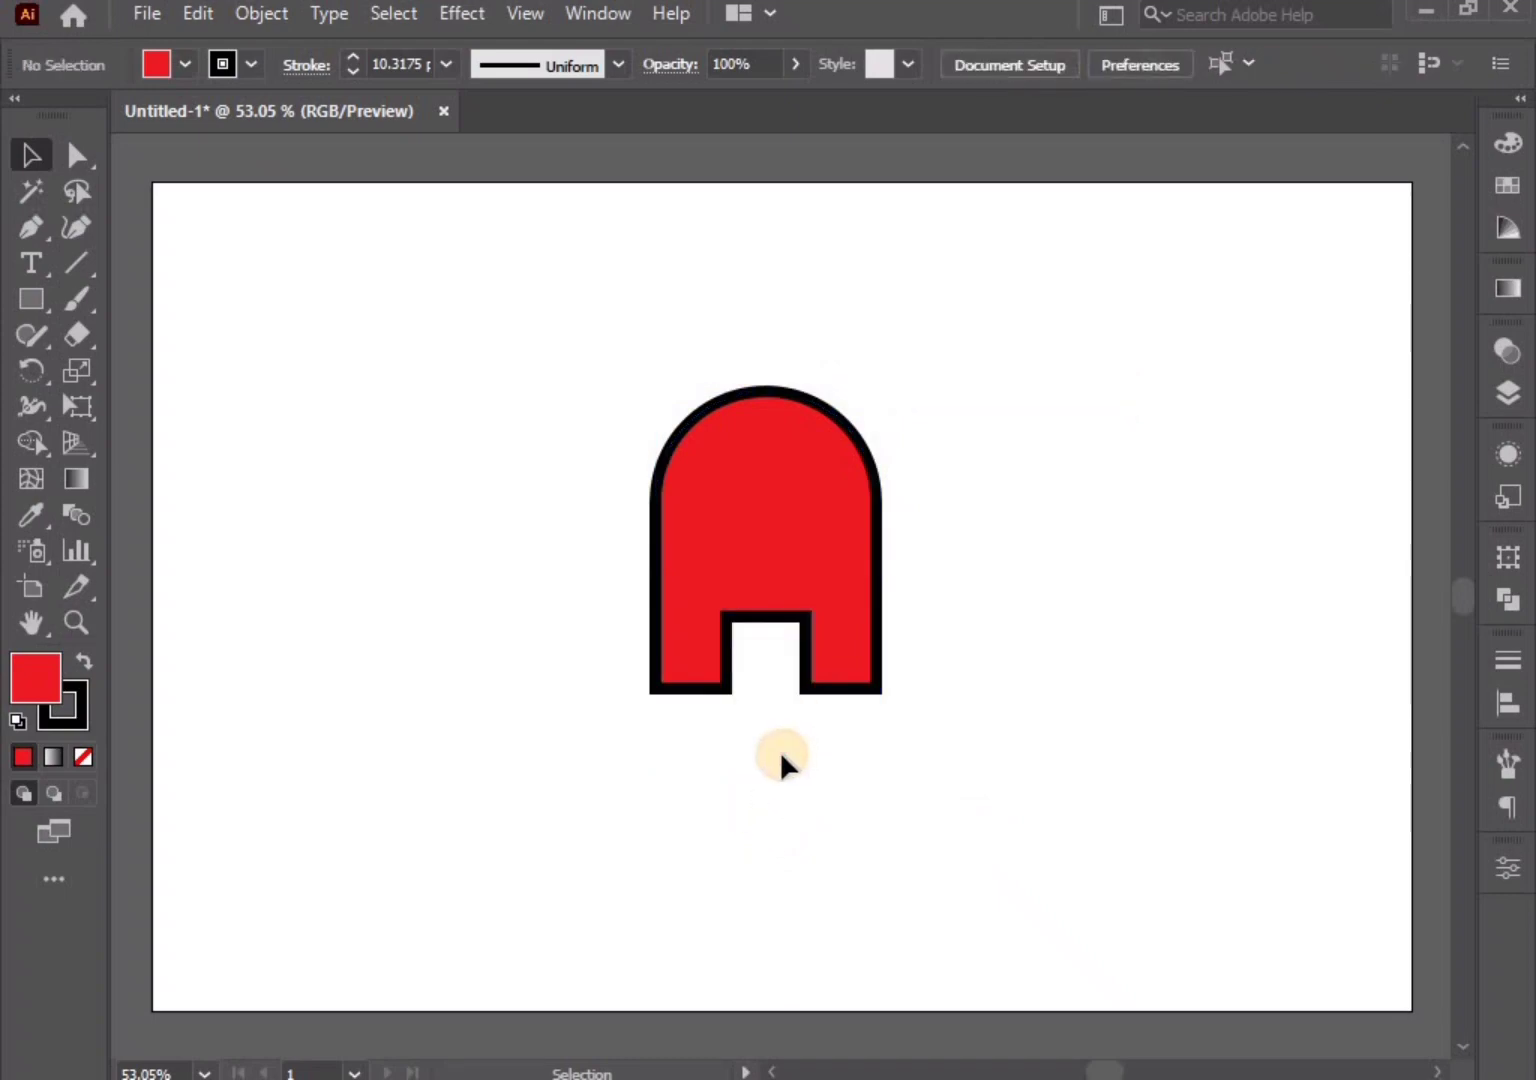
Draw a blue rectangle across the body's upper part and round it into a pill-shaped visor
left_click(185, 58)
left_click(167, 114)
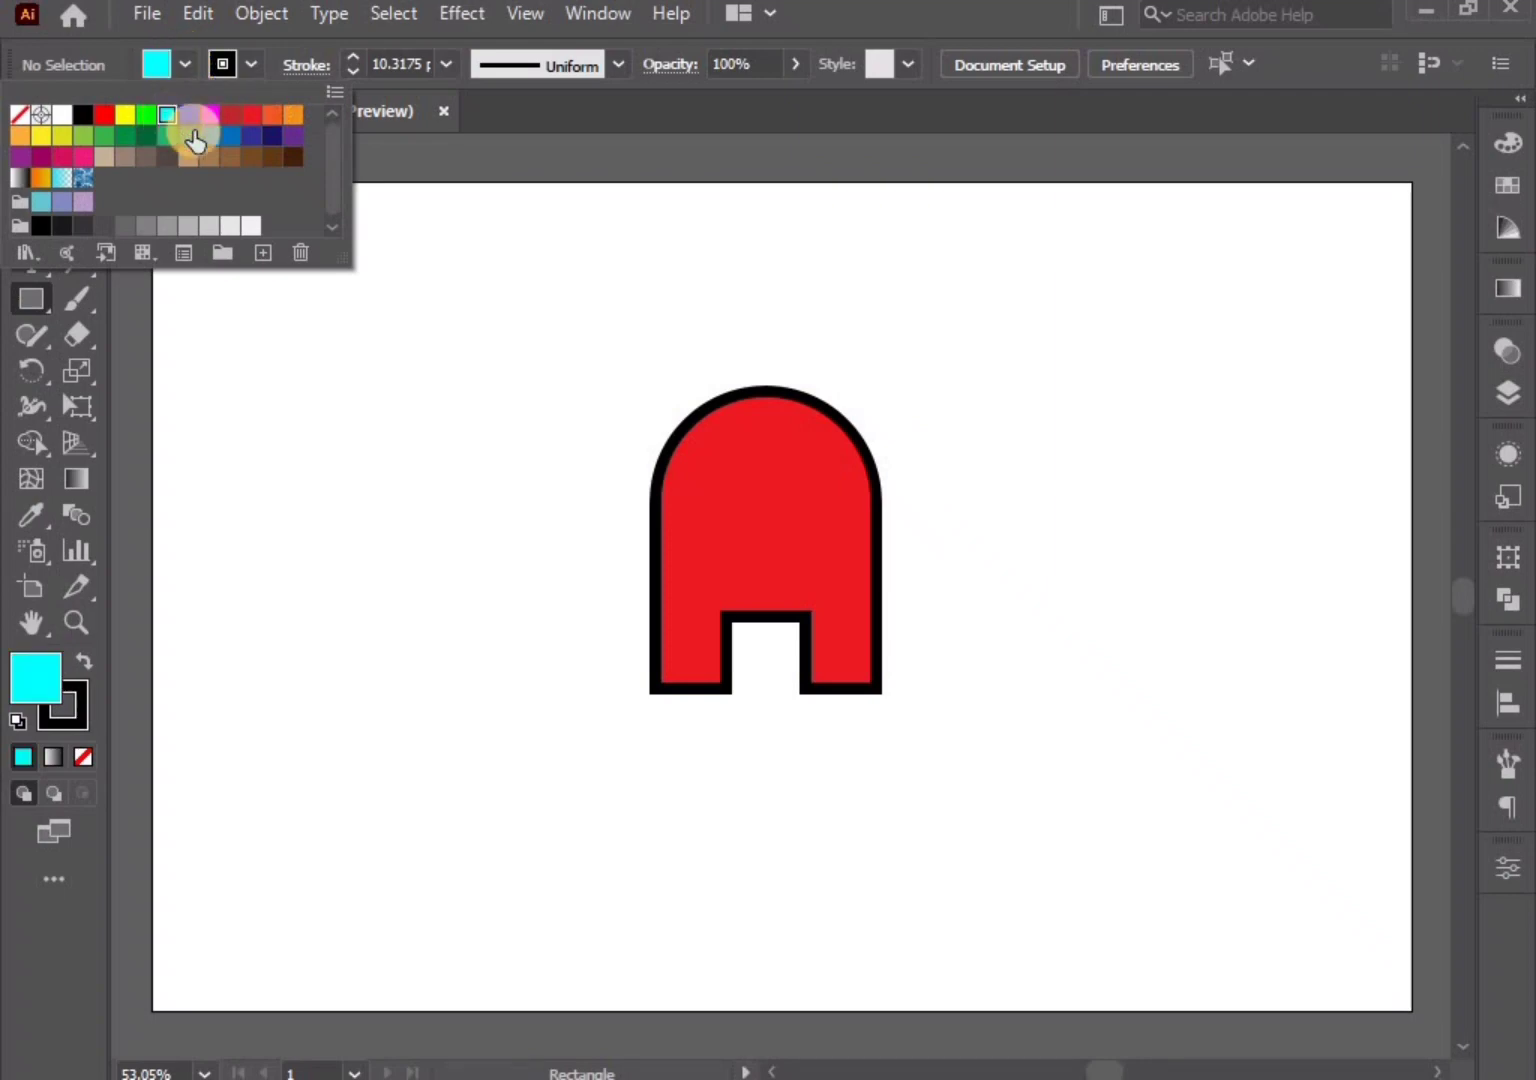
left_click(244, 214)
left_click(358, 464)
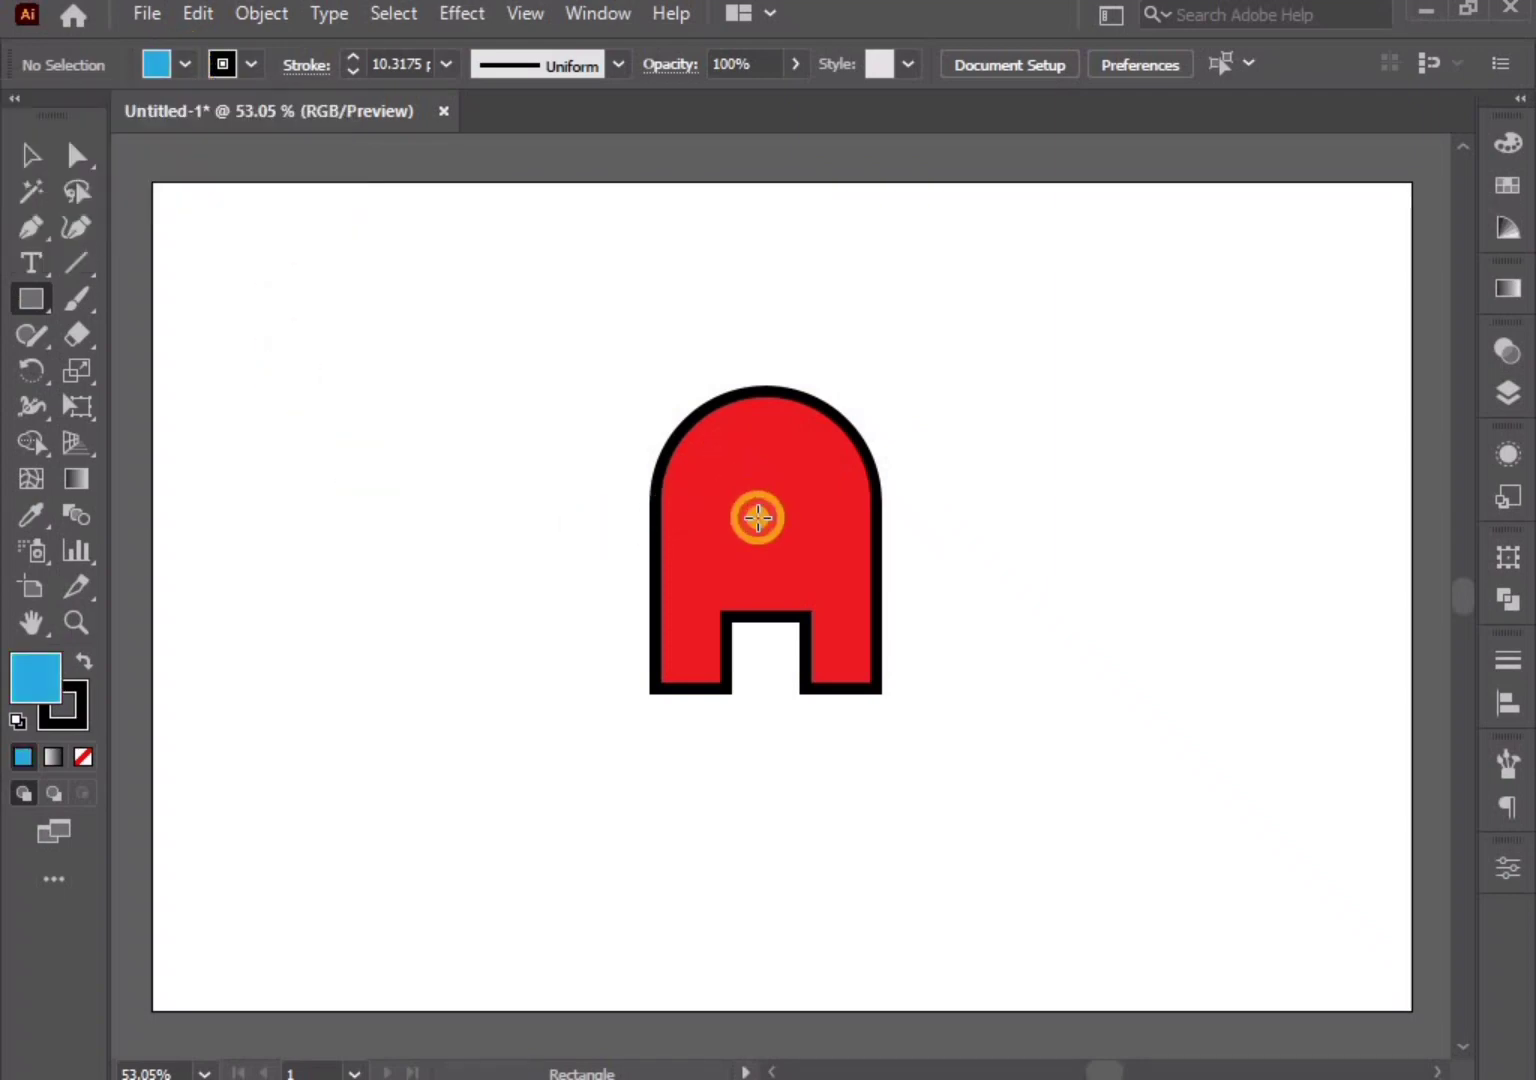
left_click_drag(720, 450, 875, 531)
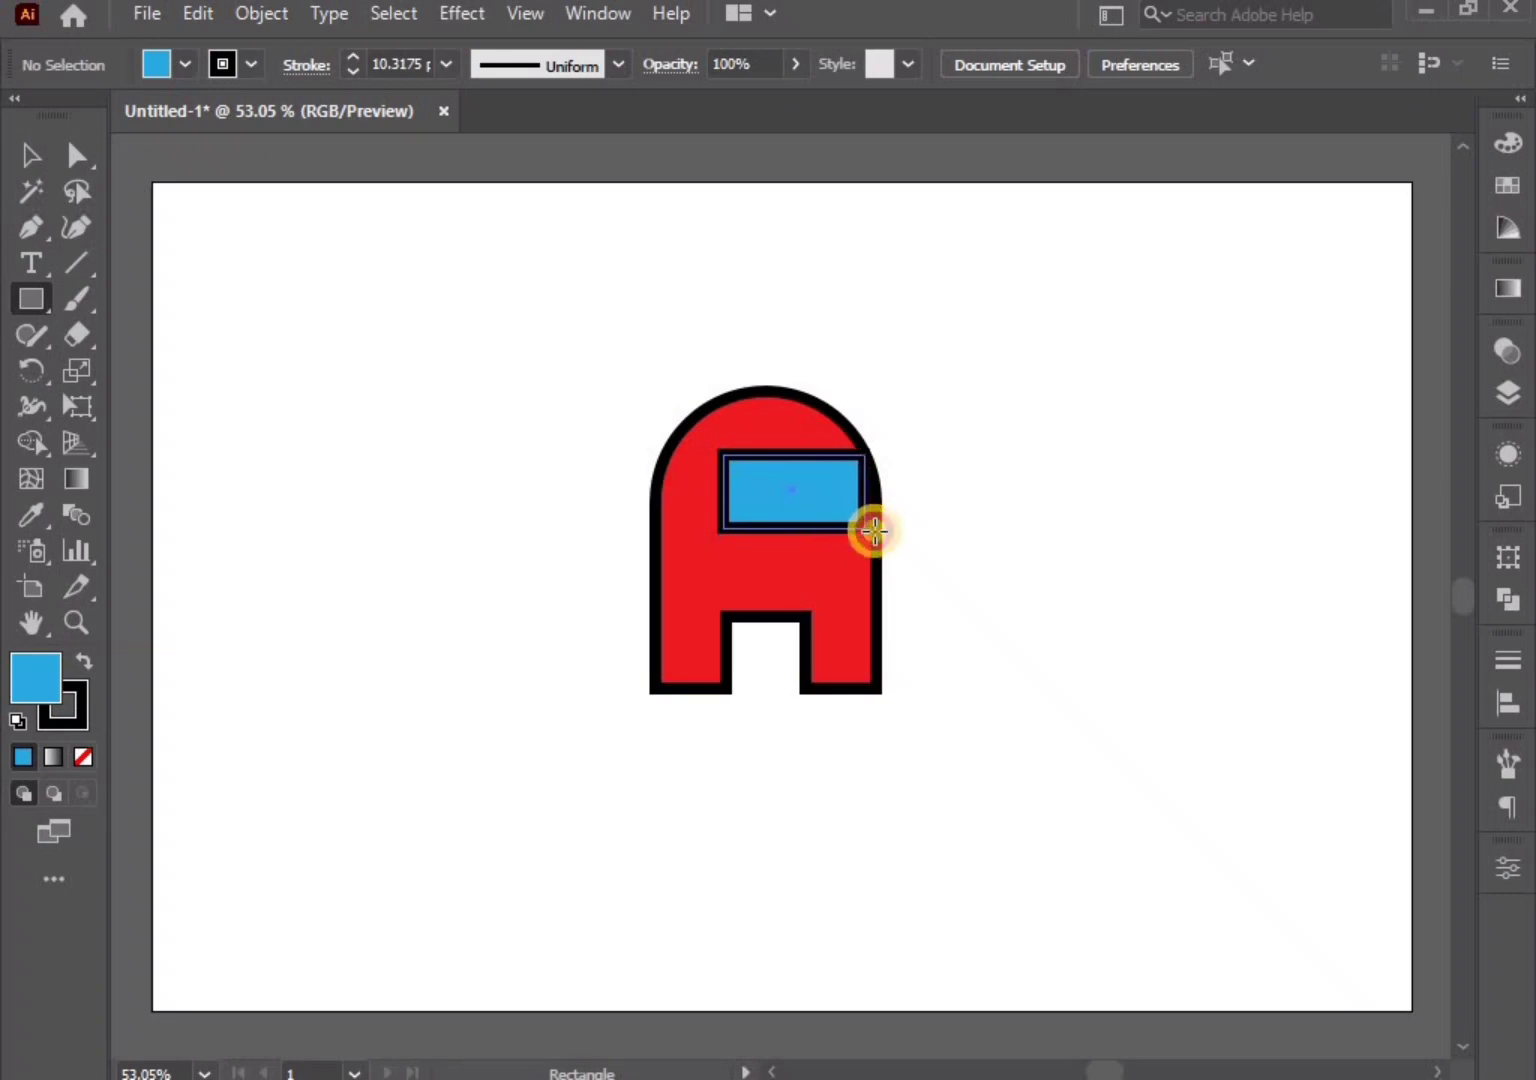
left_click_drag(875, 531, 885, 527)
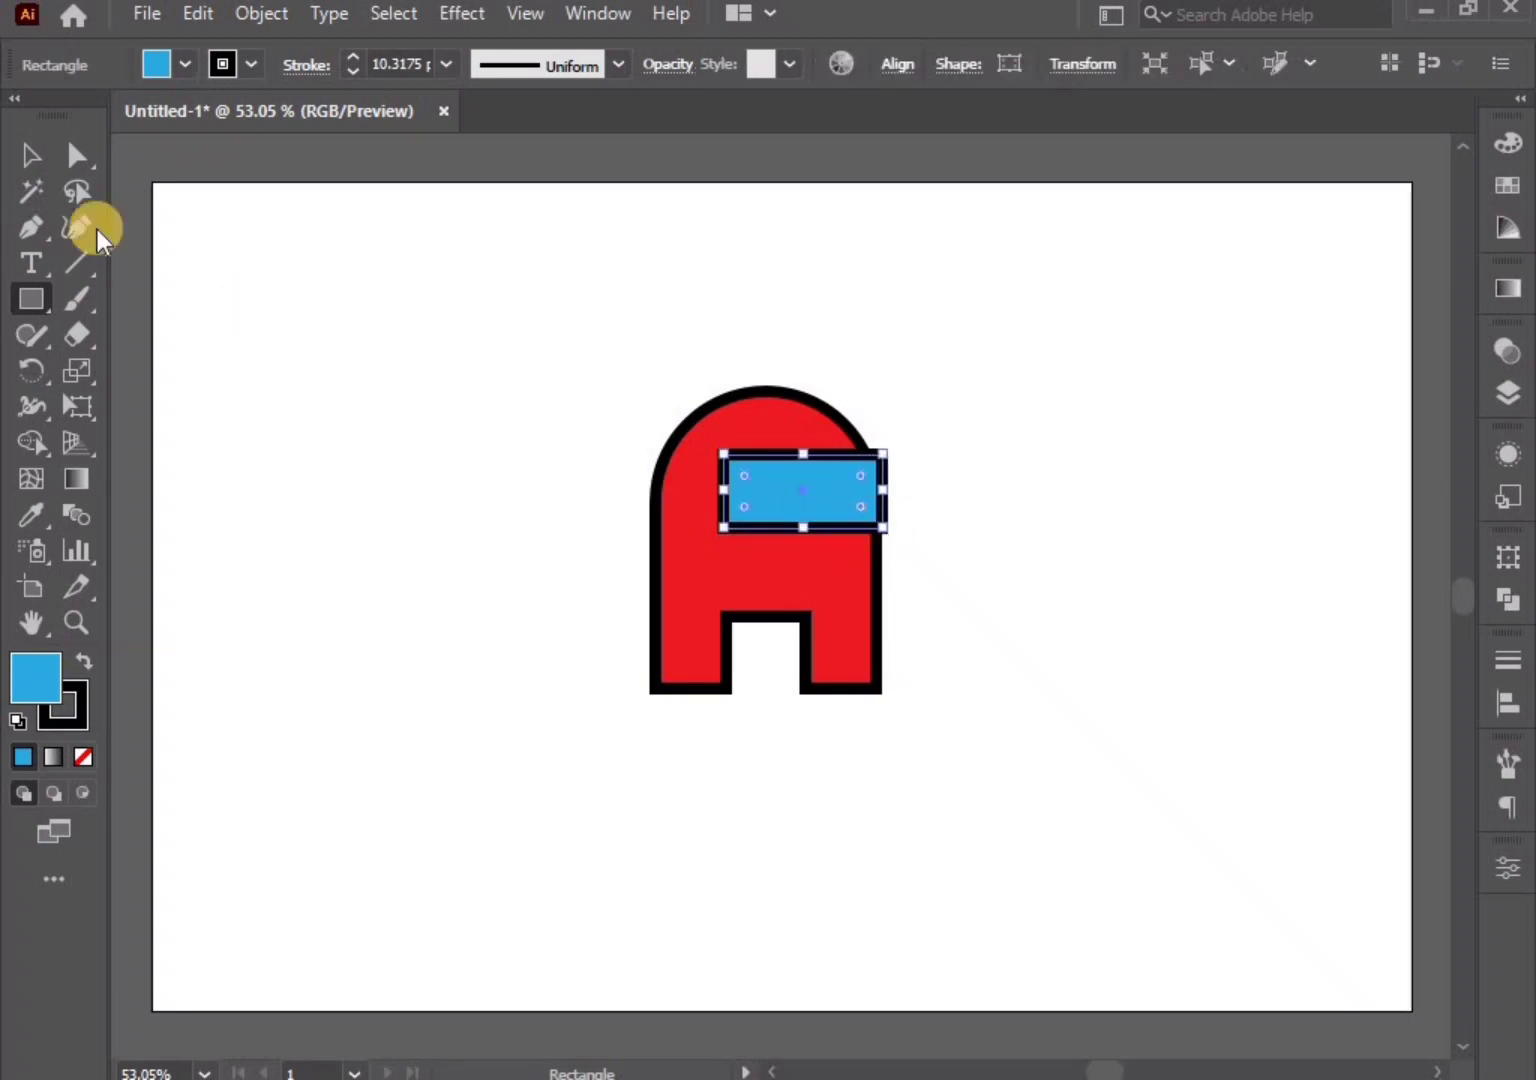
left_click(31, 158)
mouse_move(745, 476)
left_mouse_down()
mouse_move(848, 512)
mouse_move(782, 497)
left_mouse_up()
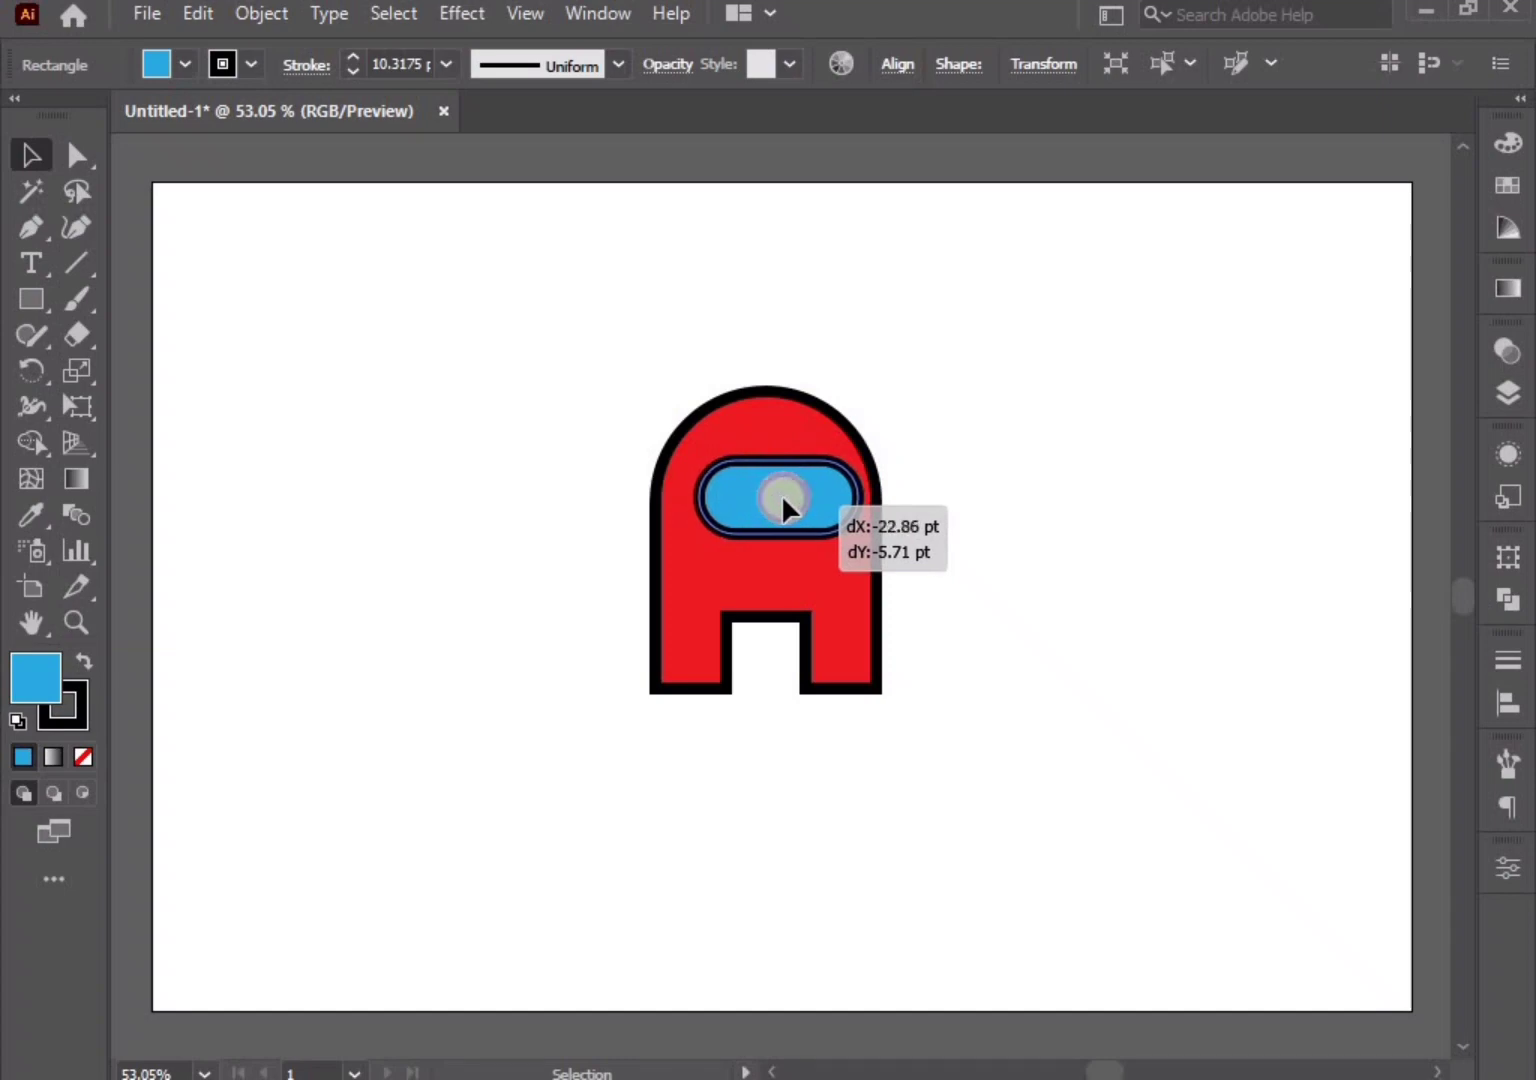
left_click(535, 748)
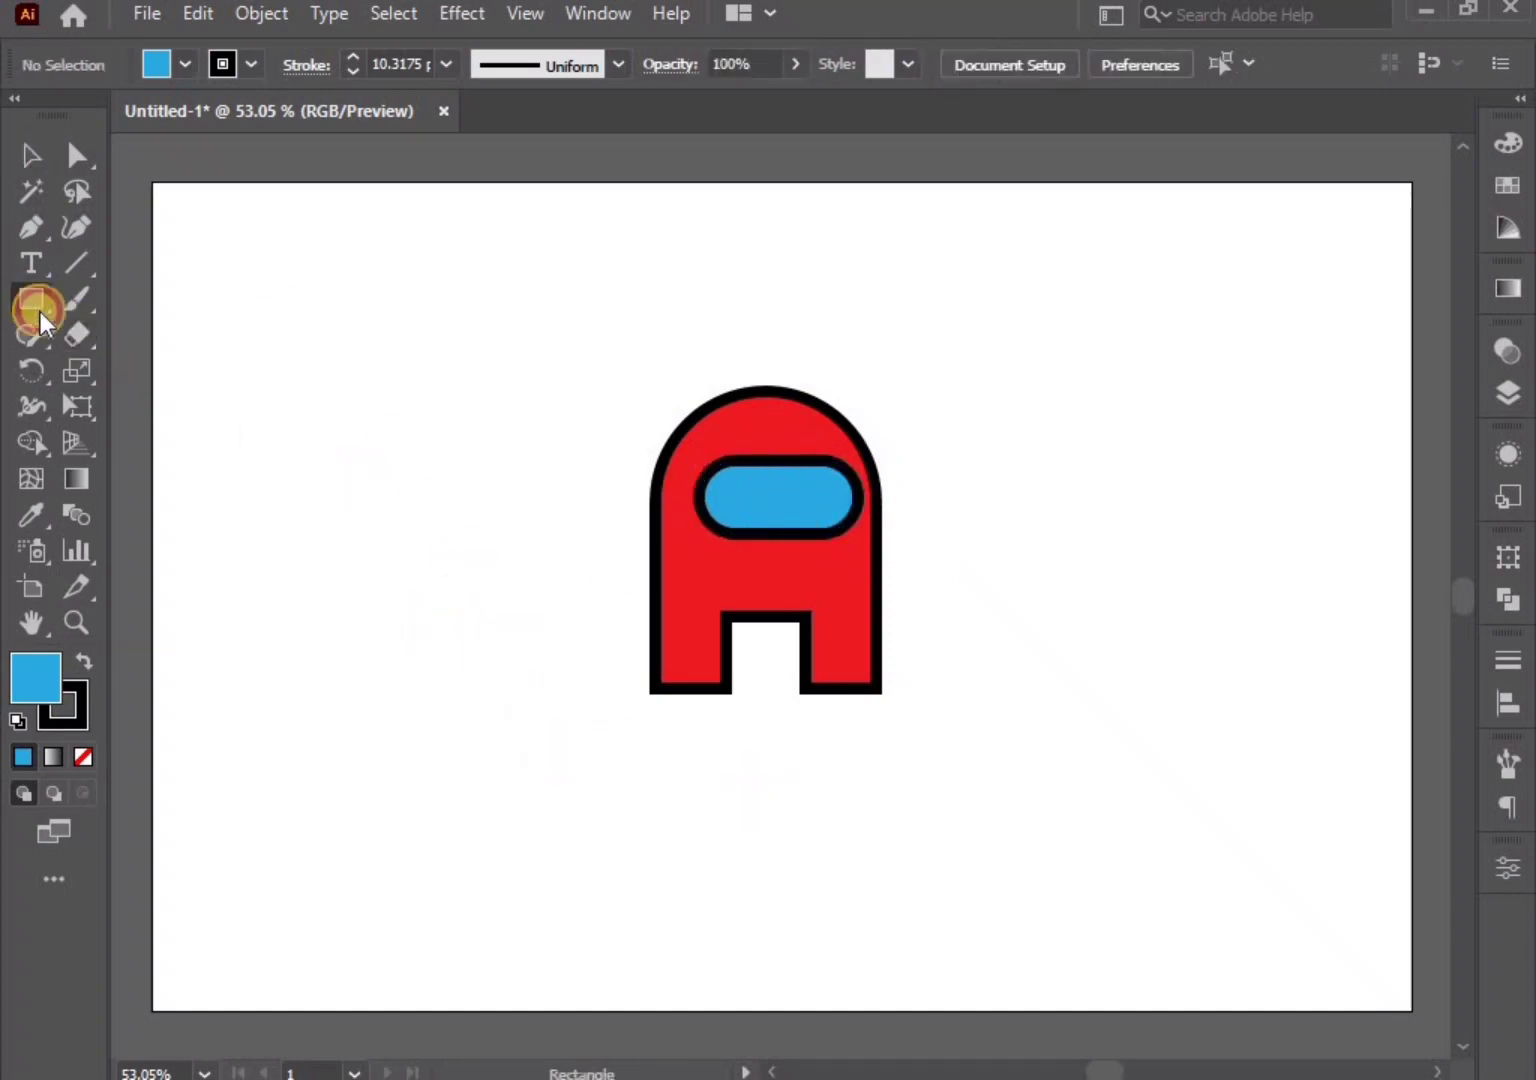
Draw a backpack rectangle in the body's red on its left side, rounding its left corners
left_click(34, 511)
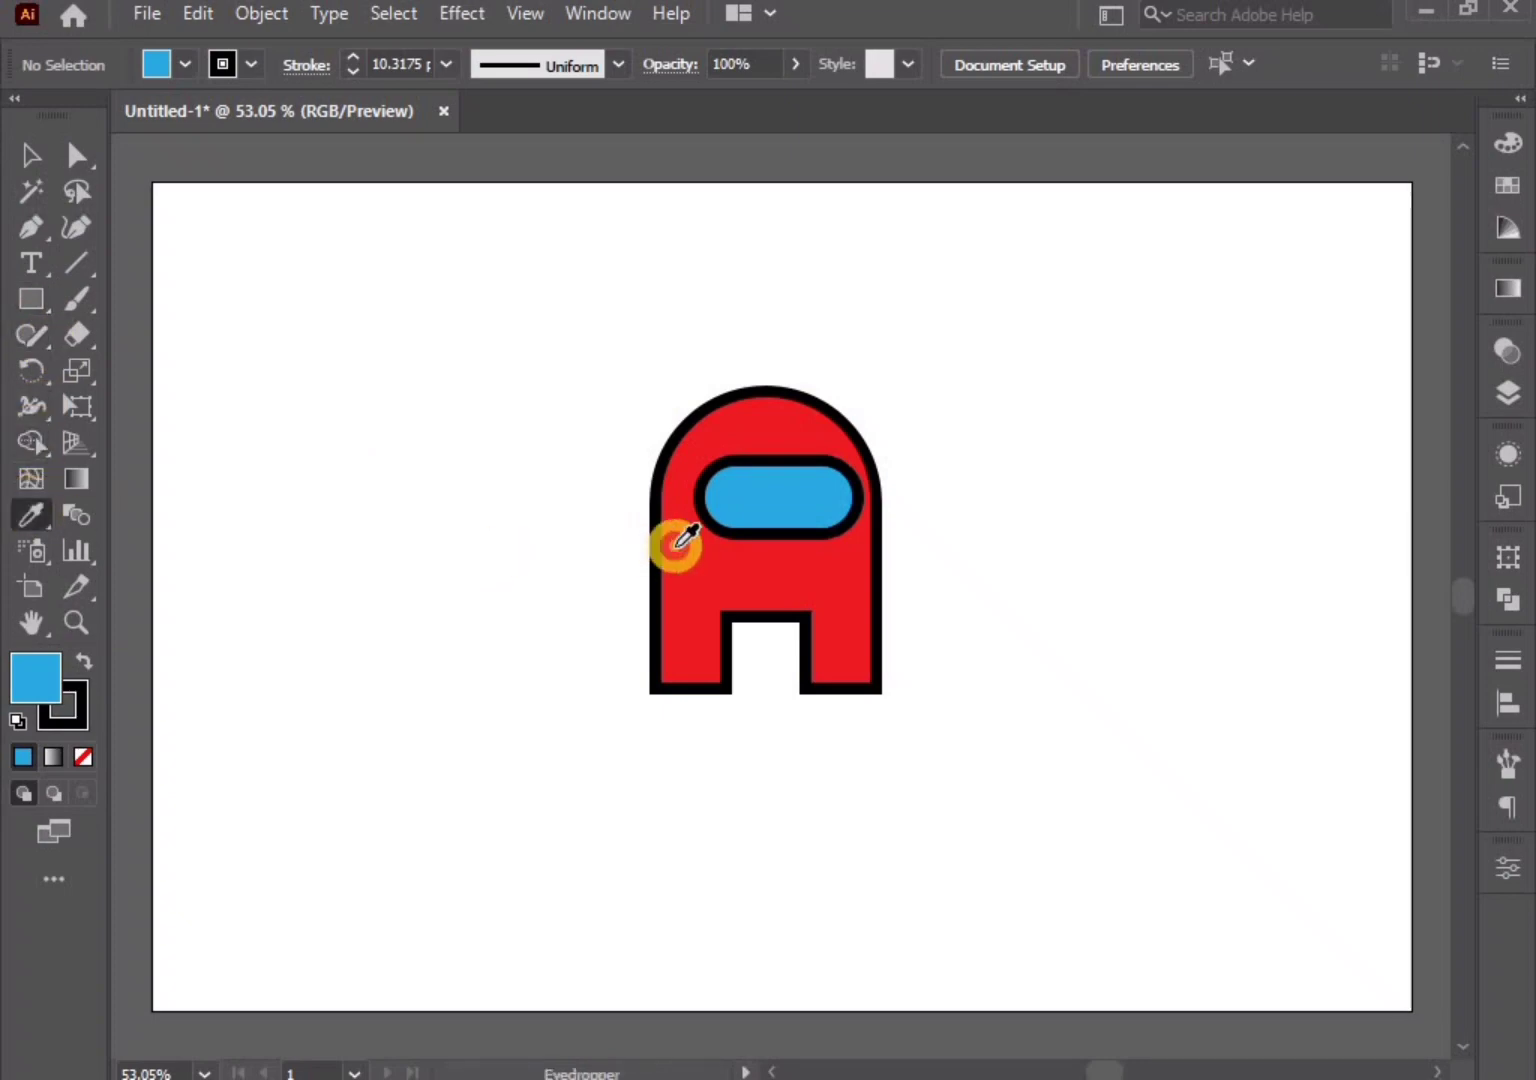
left_click(676, 547)
left_click(31, 299)
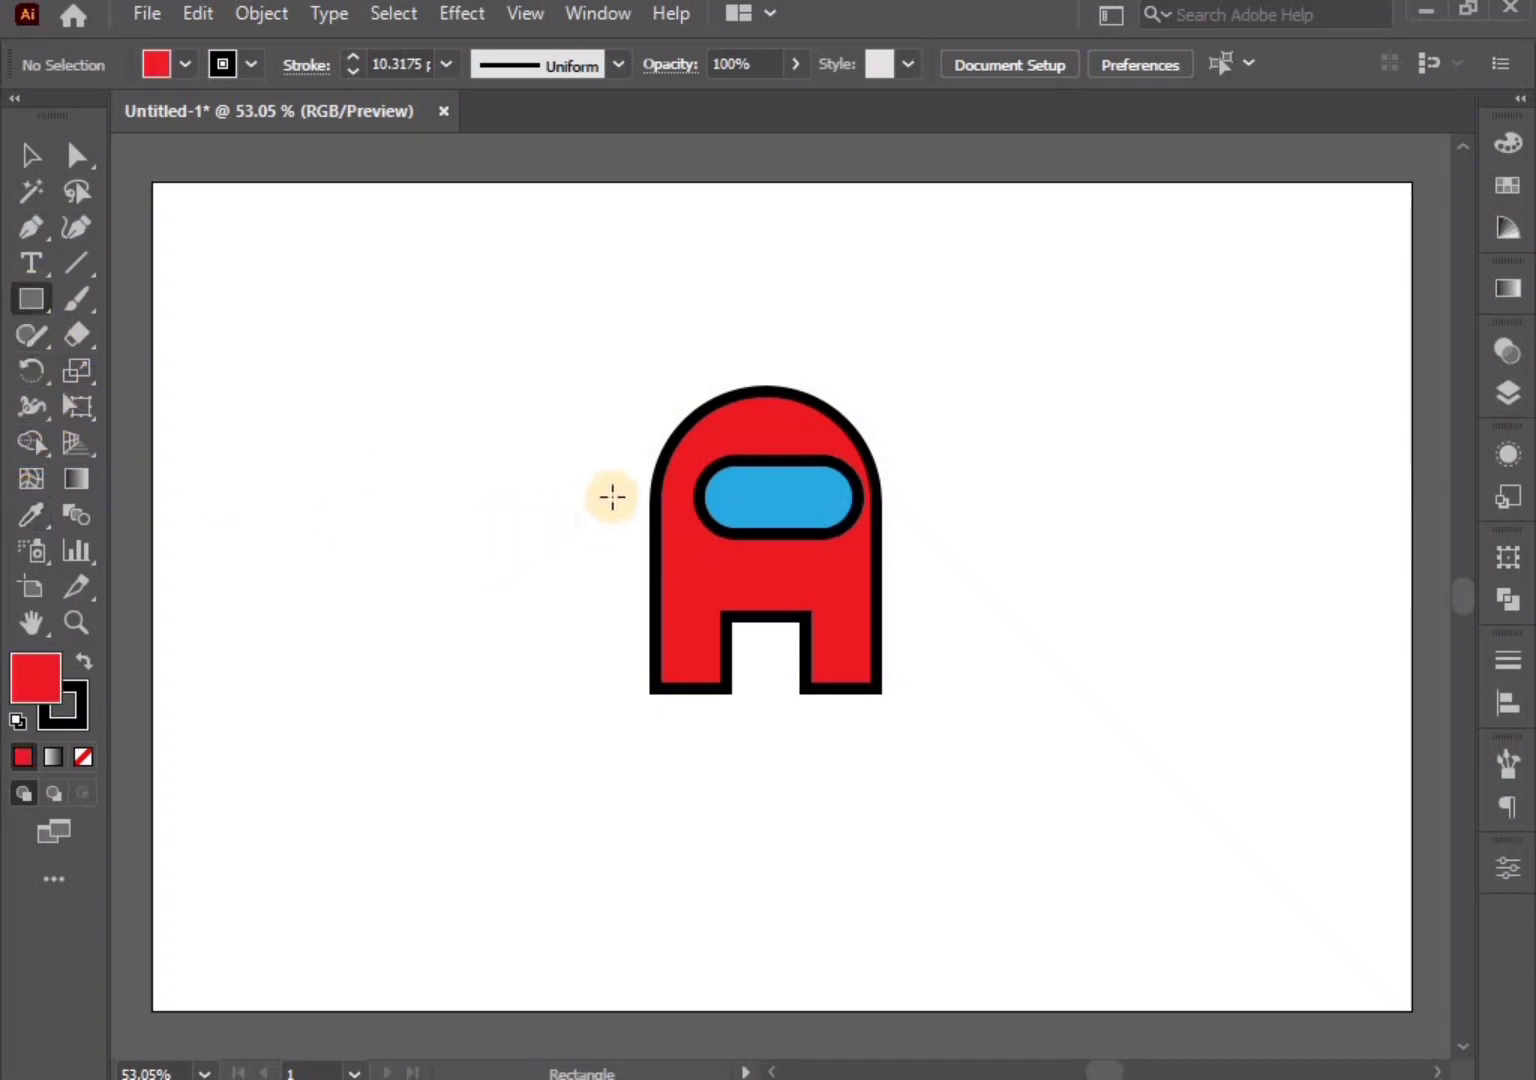
left_click_drag(608, 481, 693, 646)
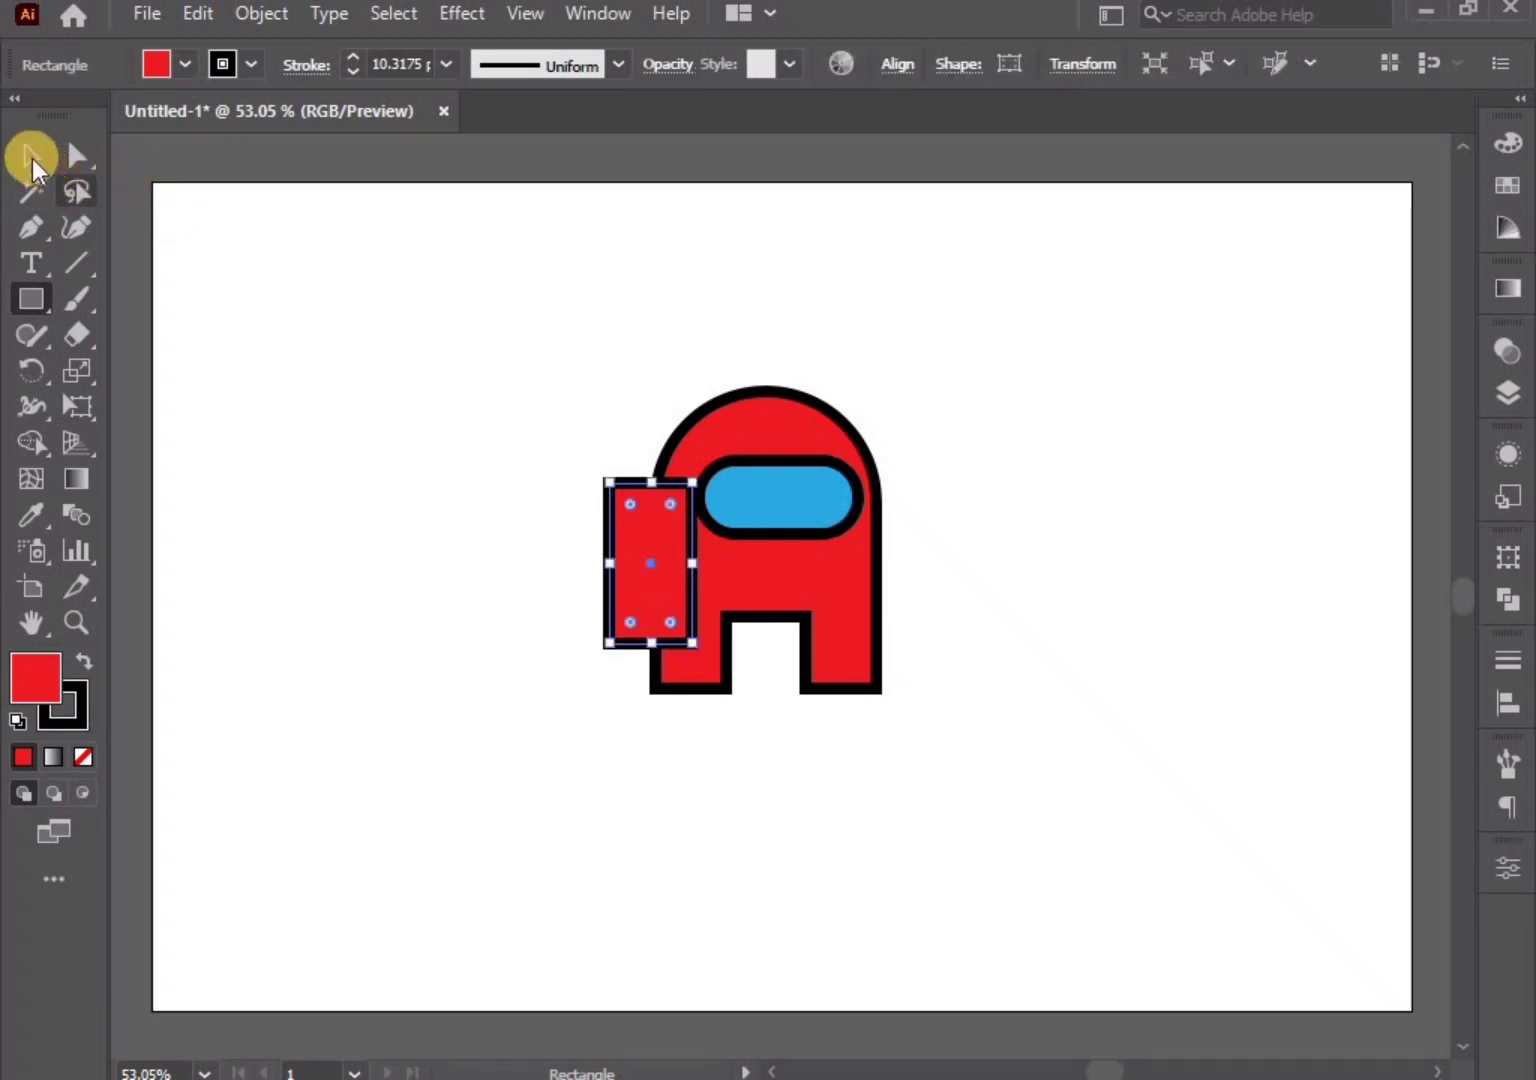
left_click(78, 160)
left_click_drag(543, 447, 626, 669)
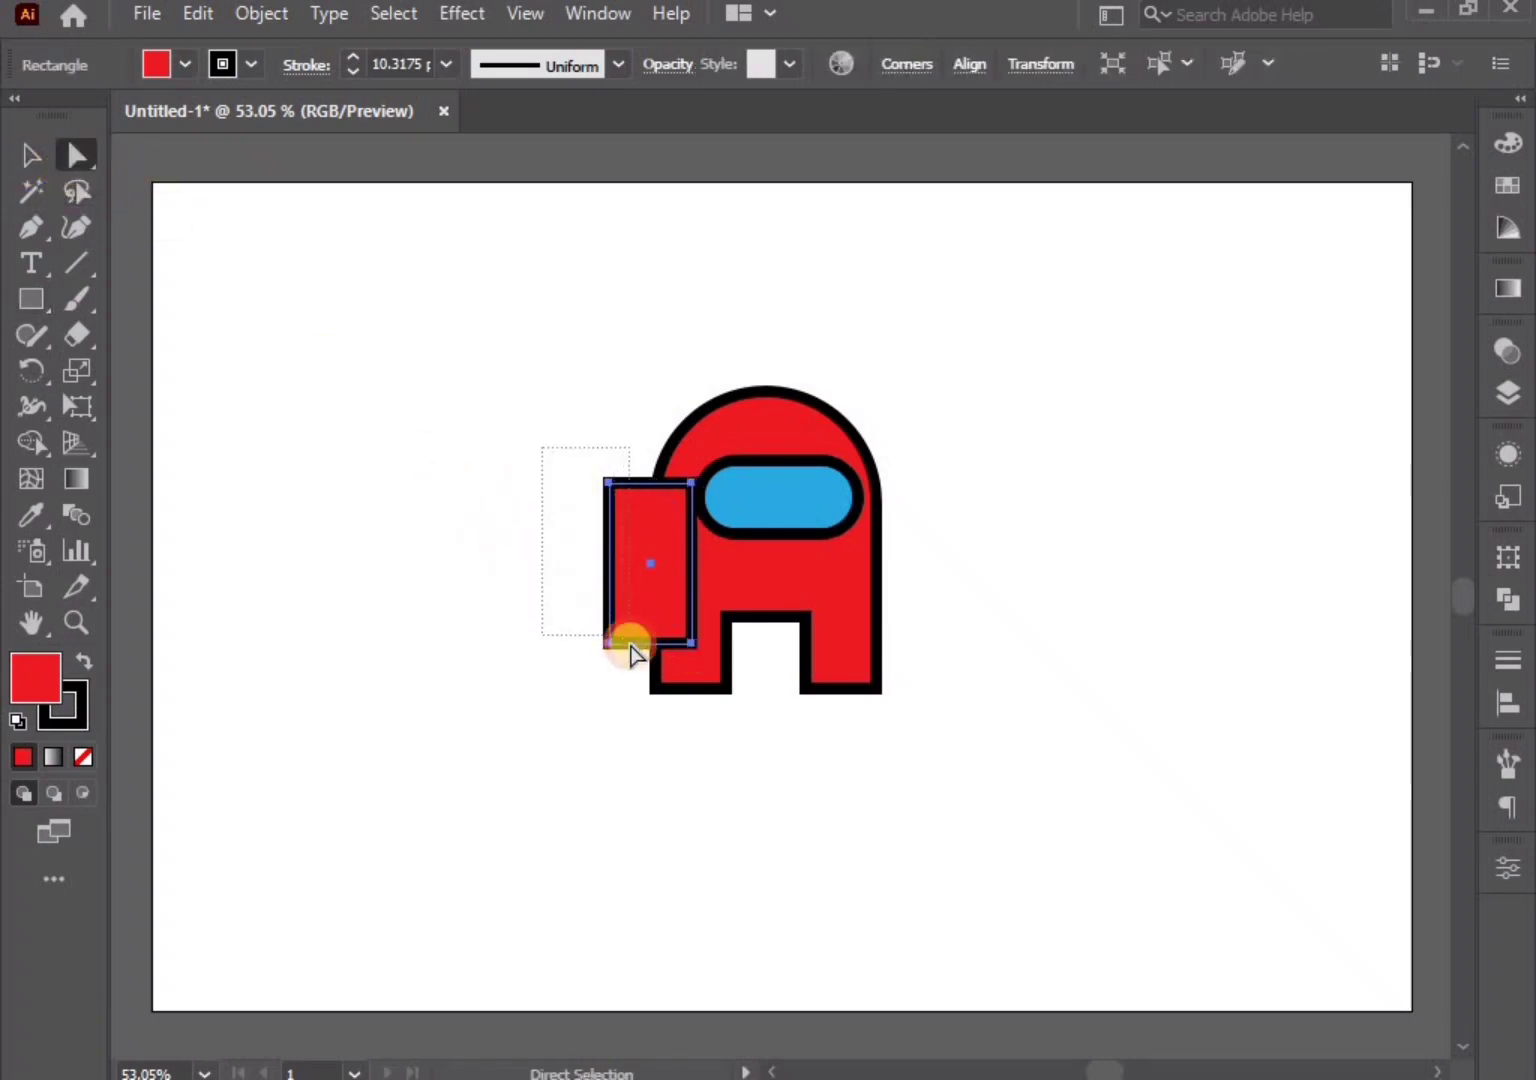
left_click_drag(621, 504, 631, 512)
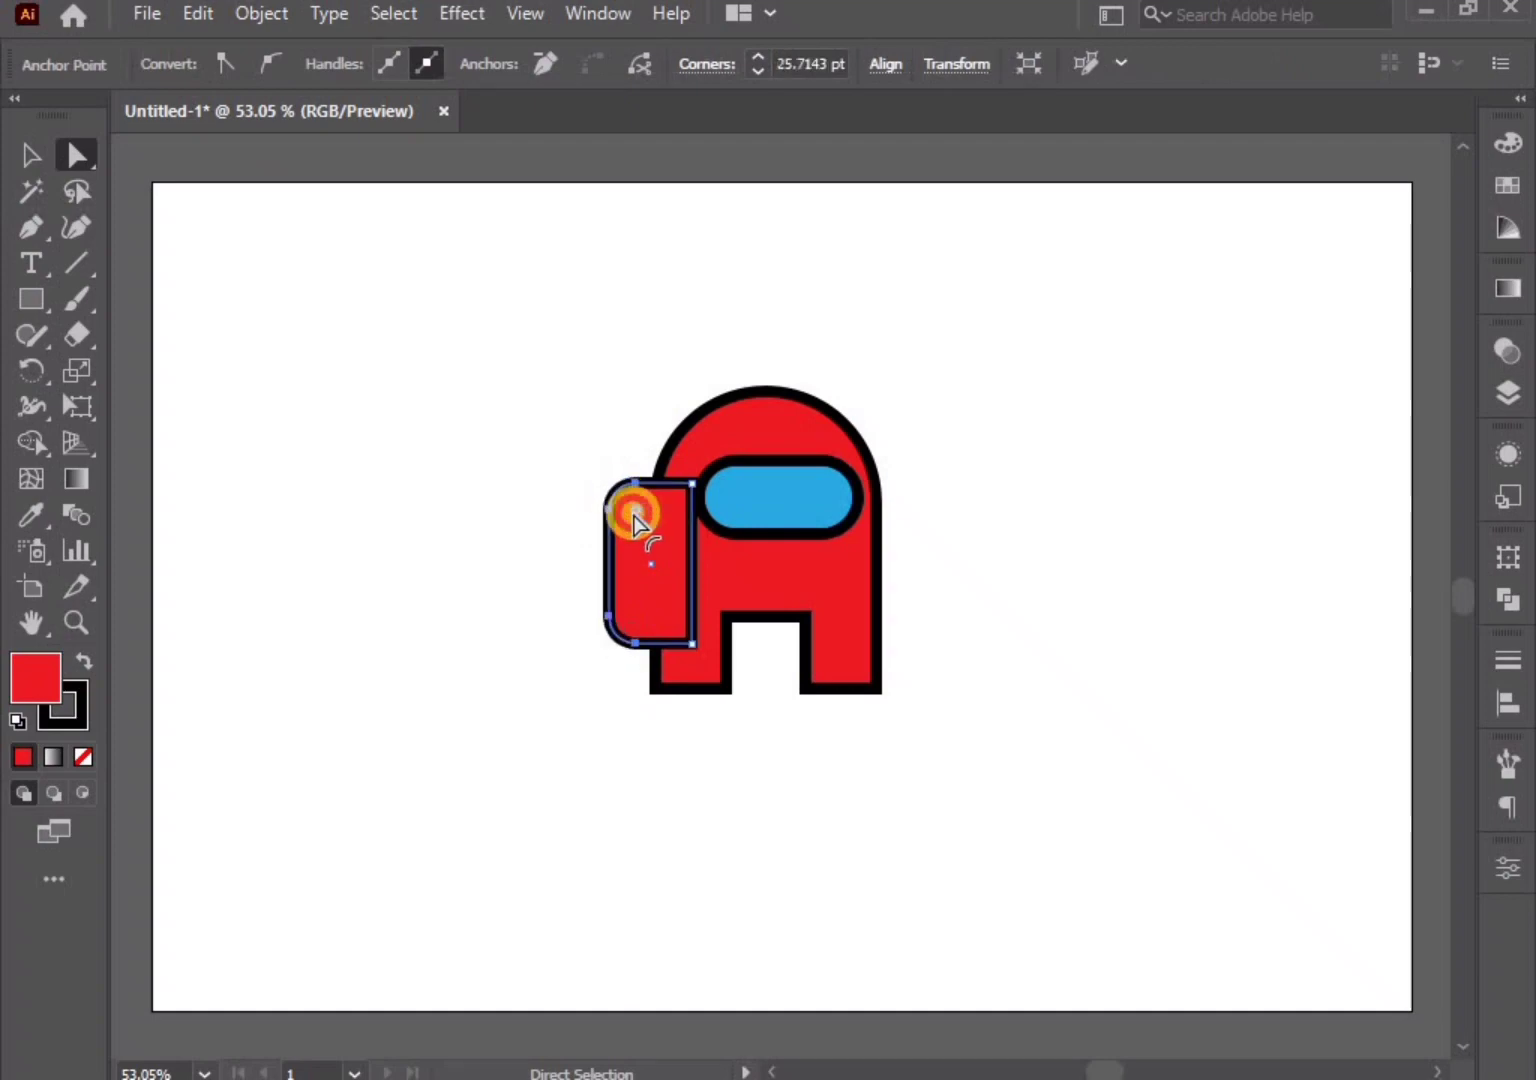
Nudge the backpack left, stretch it taller, and send it behind the body
left_click(30, 153)
left_click(628, 553)
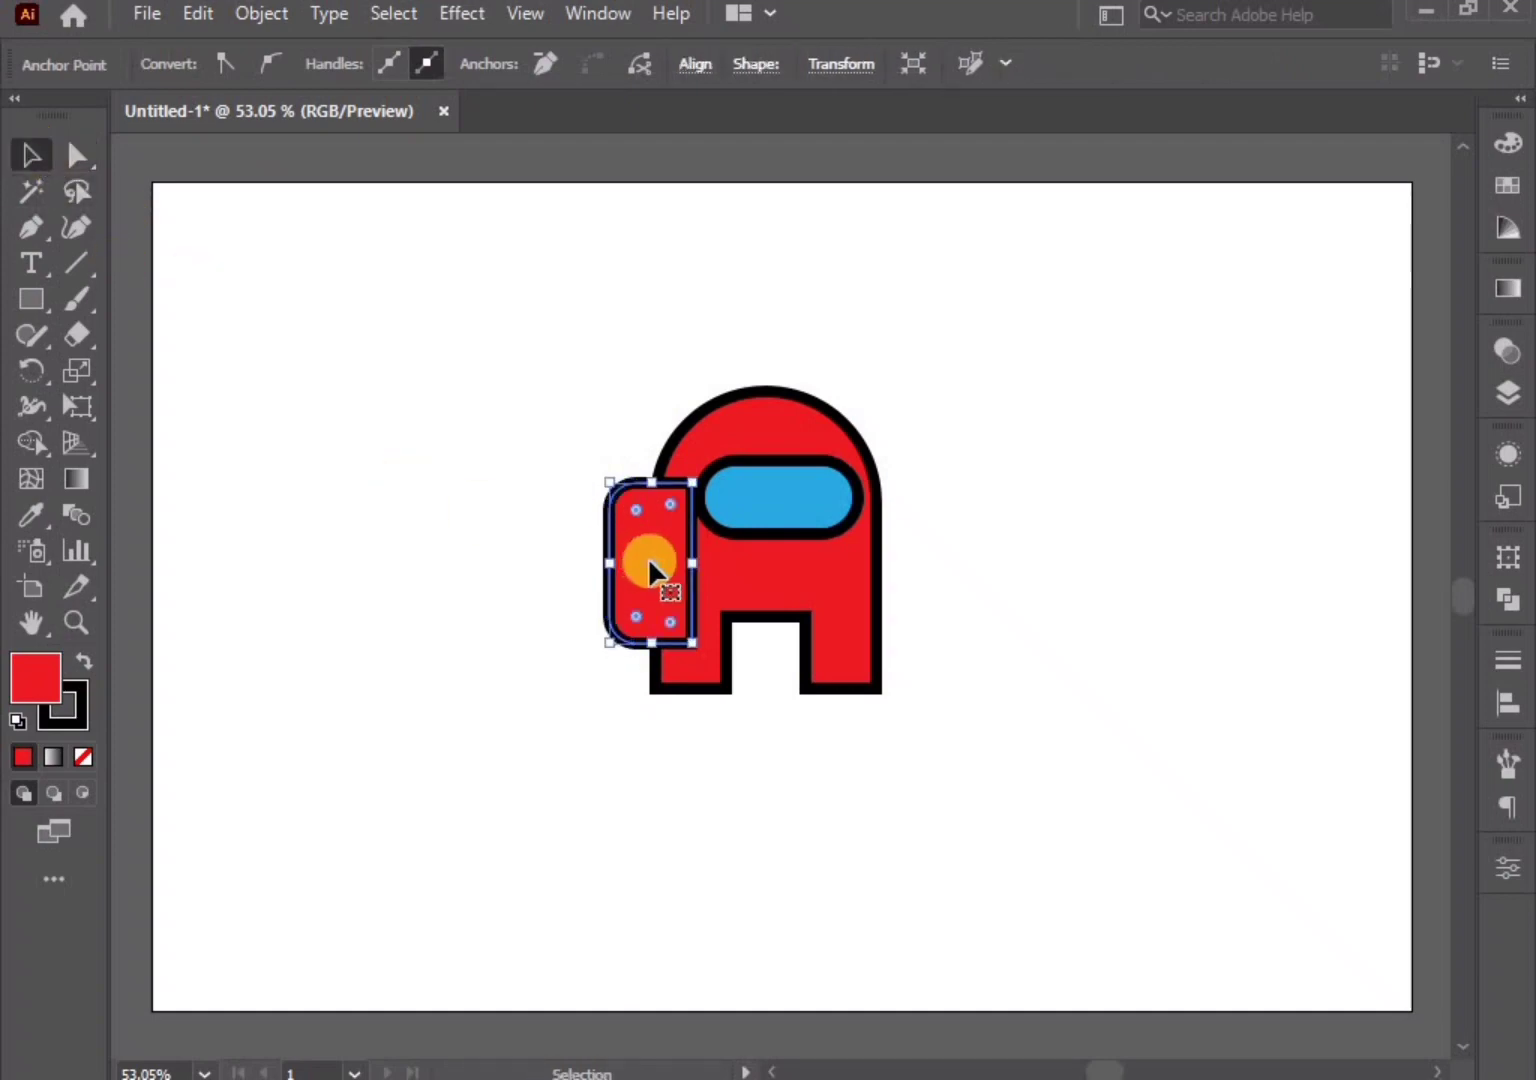
left_click_drag(650, 562, 645, 566)
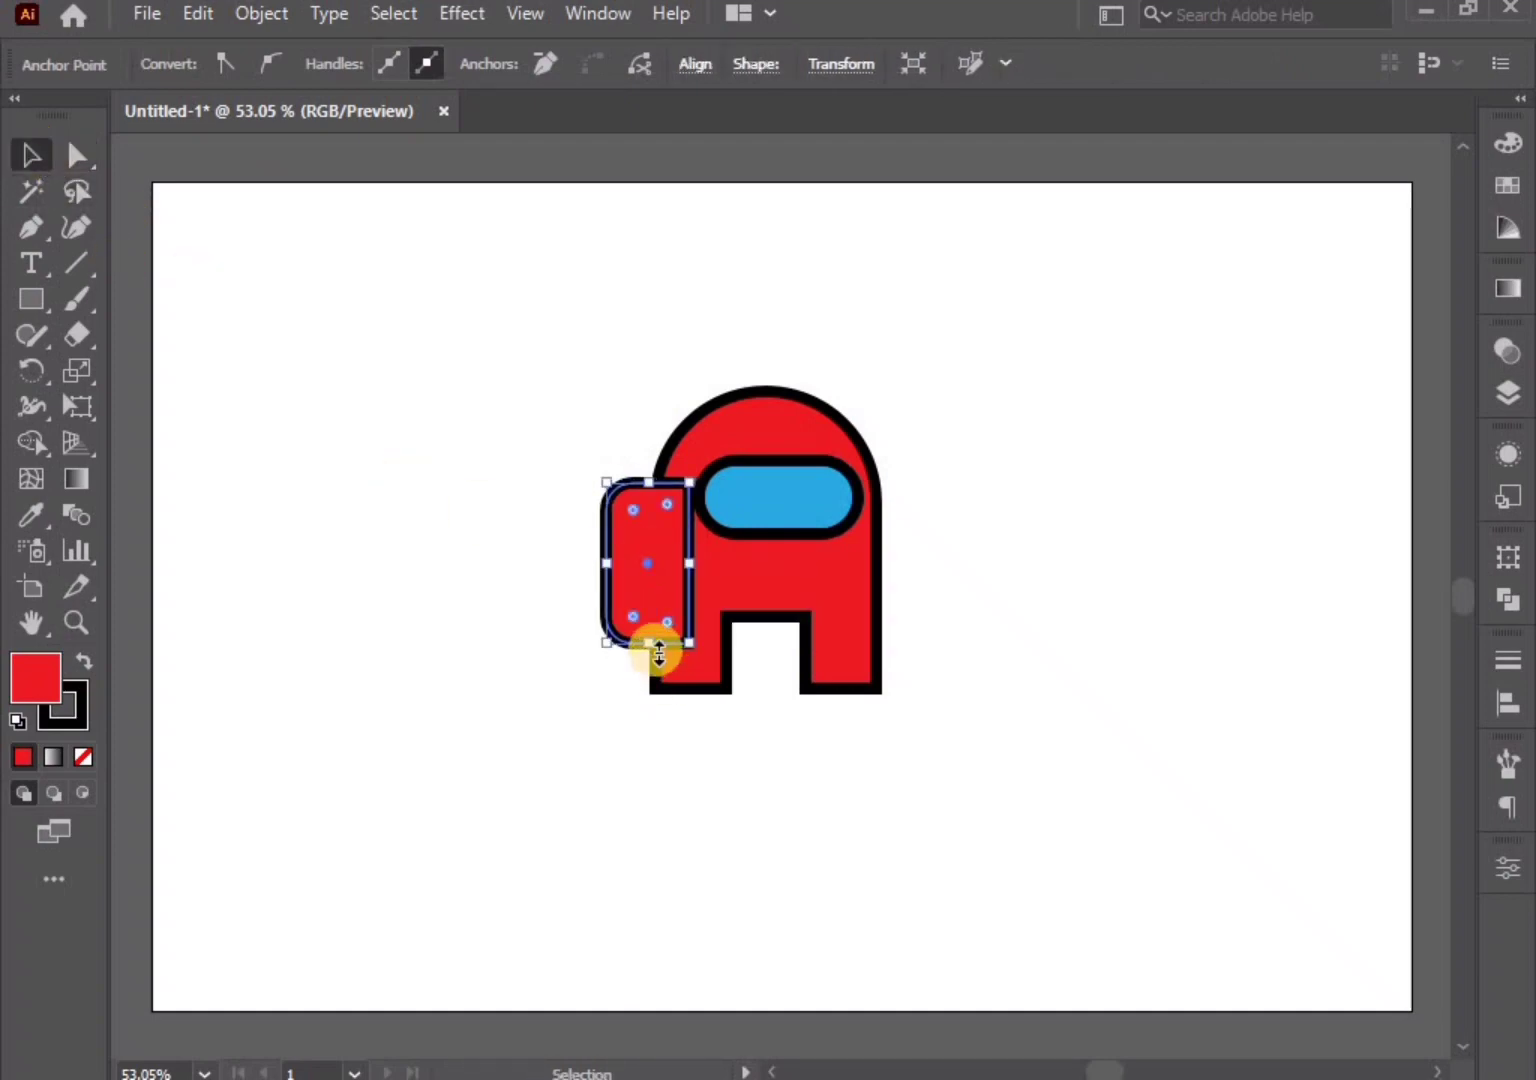
left_click_drag(659, 652, 657, 663)
right_click(653, 586)
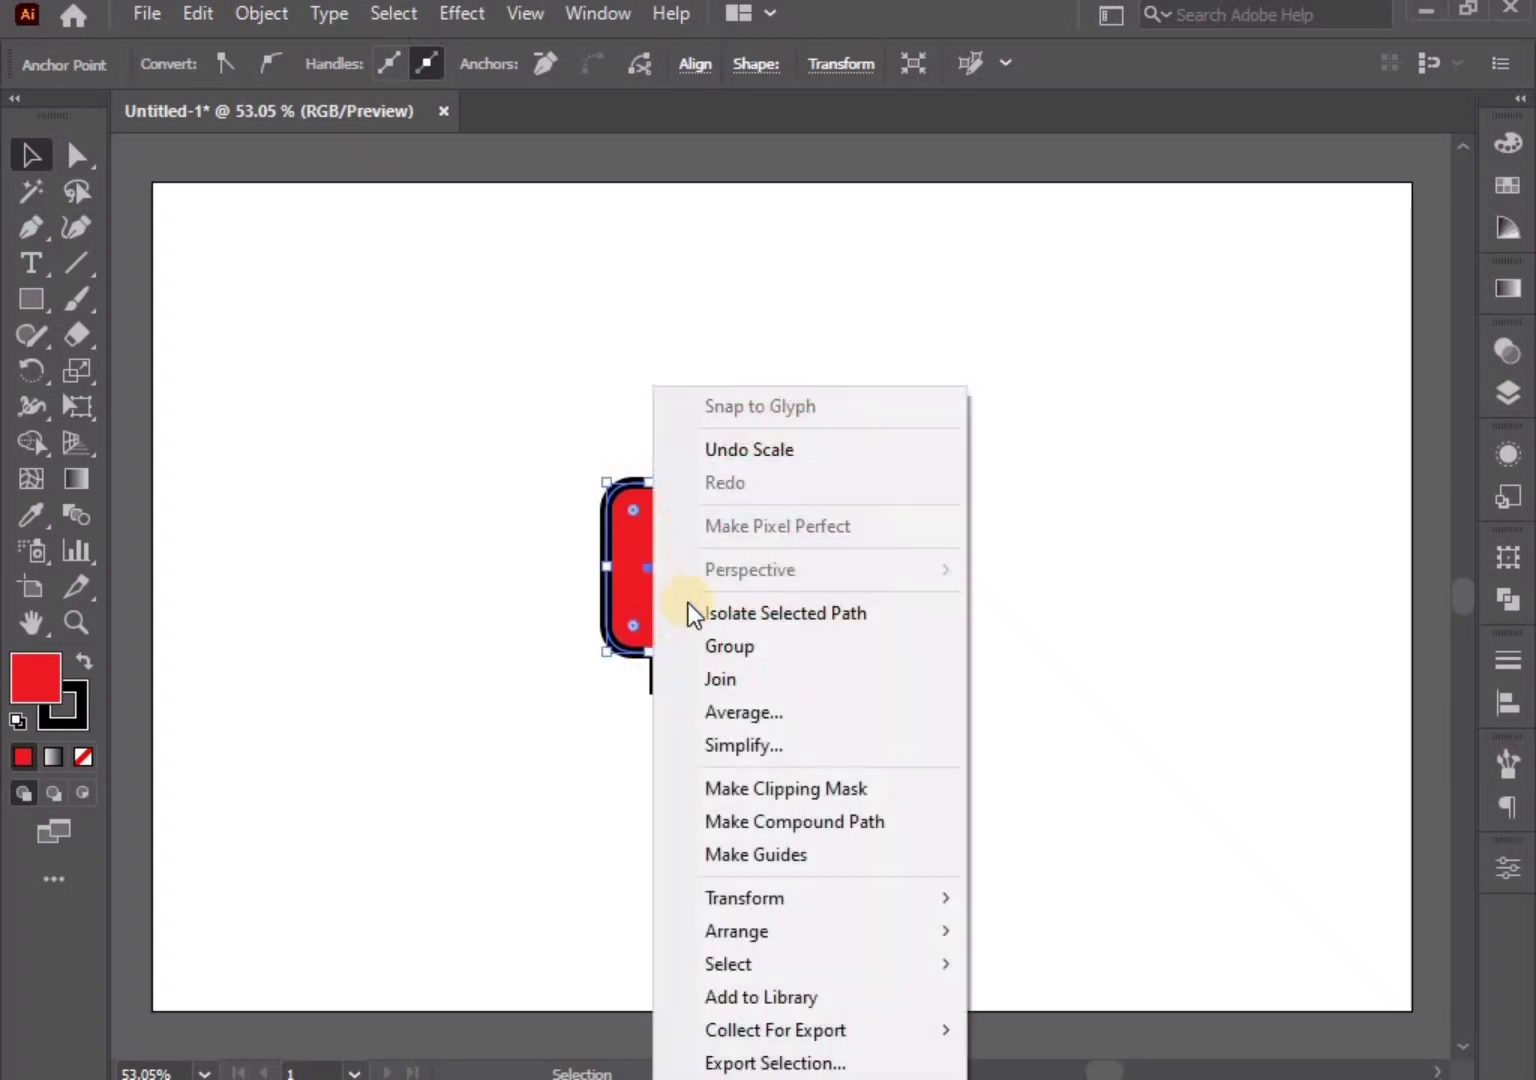
left_click(1050, 1030)
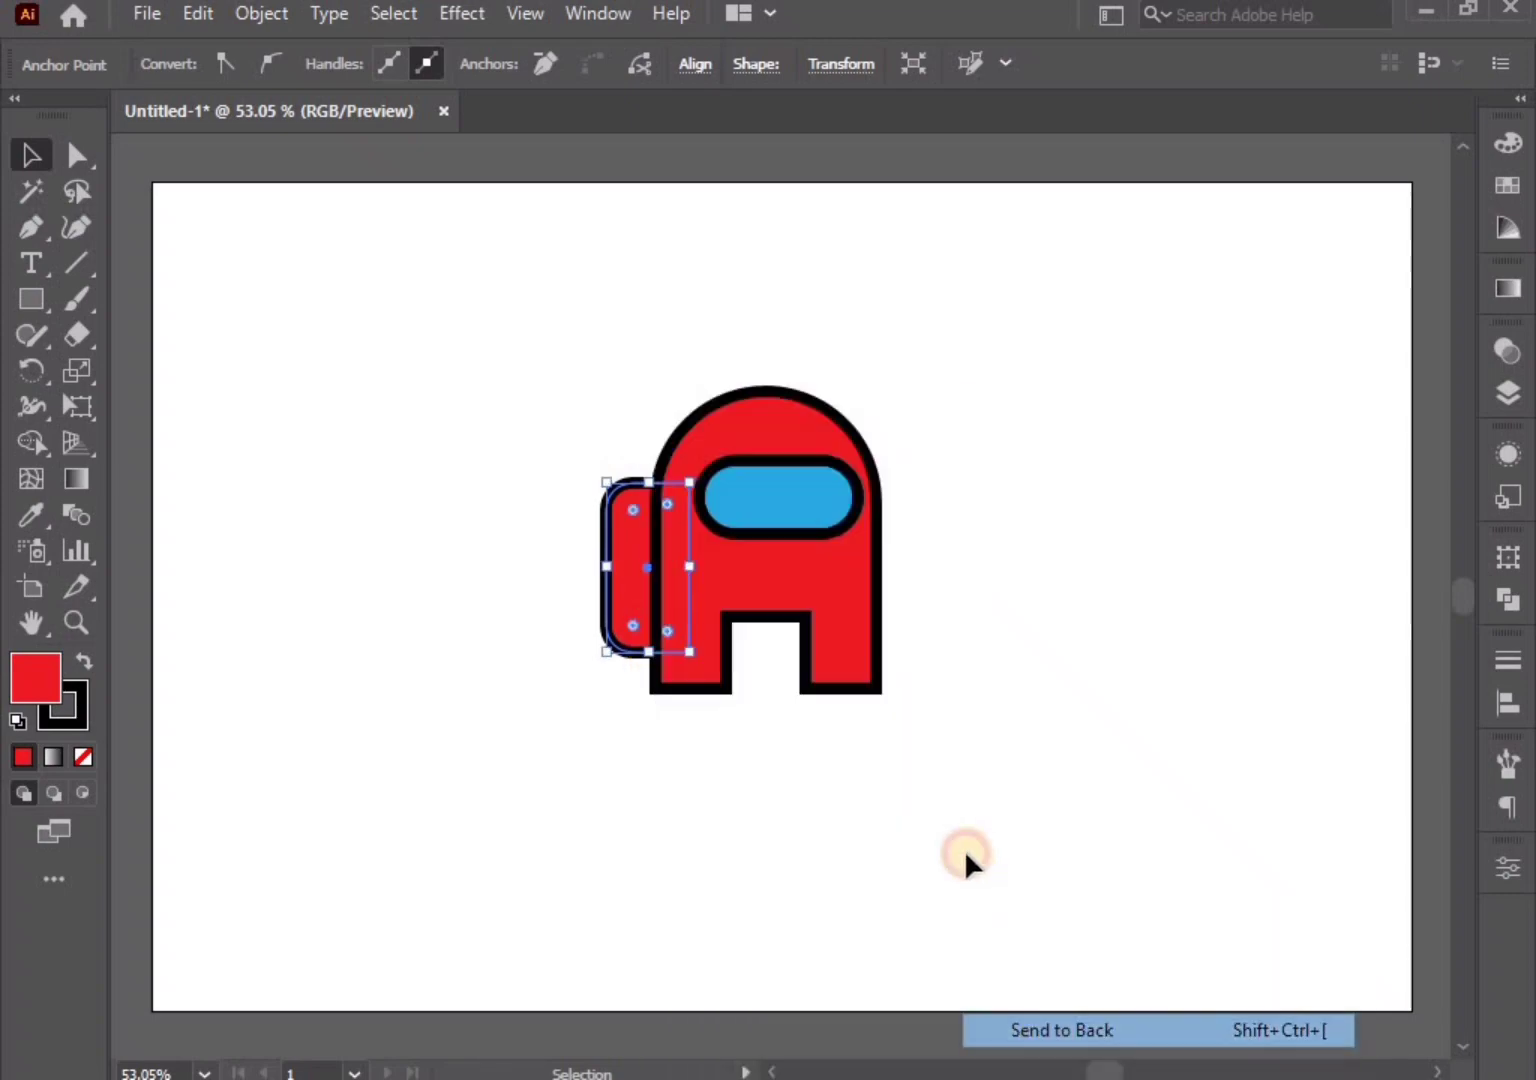
left_click(965, 850)
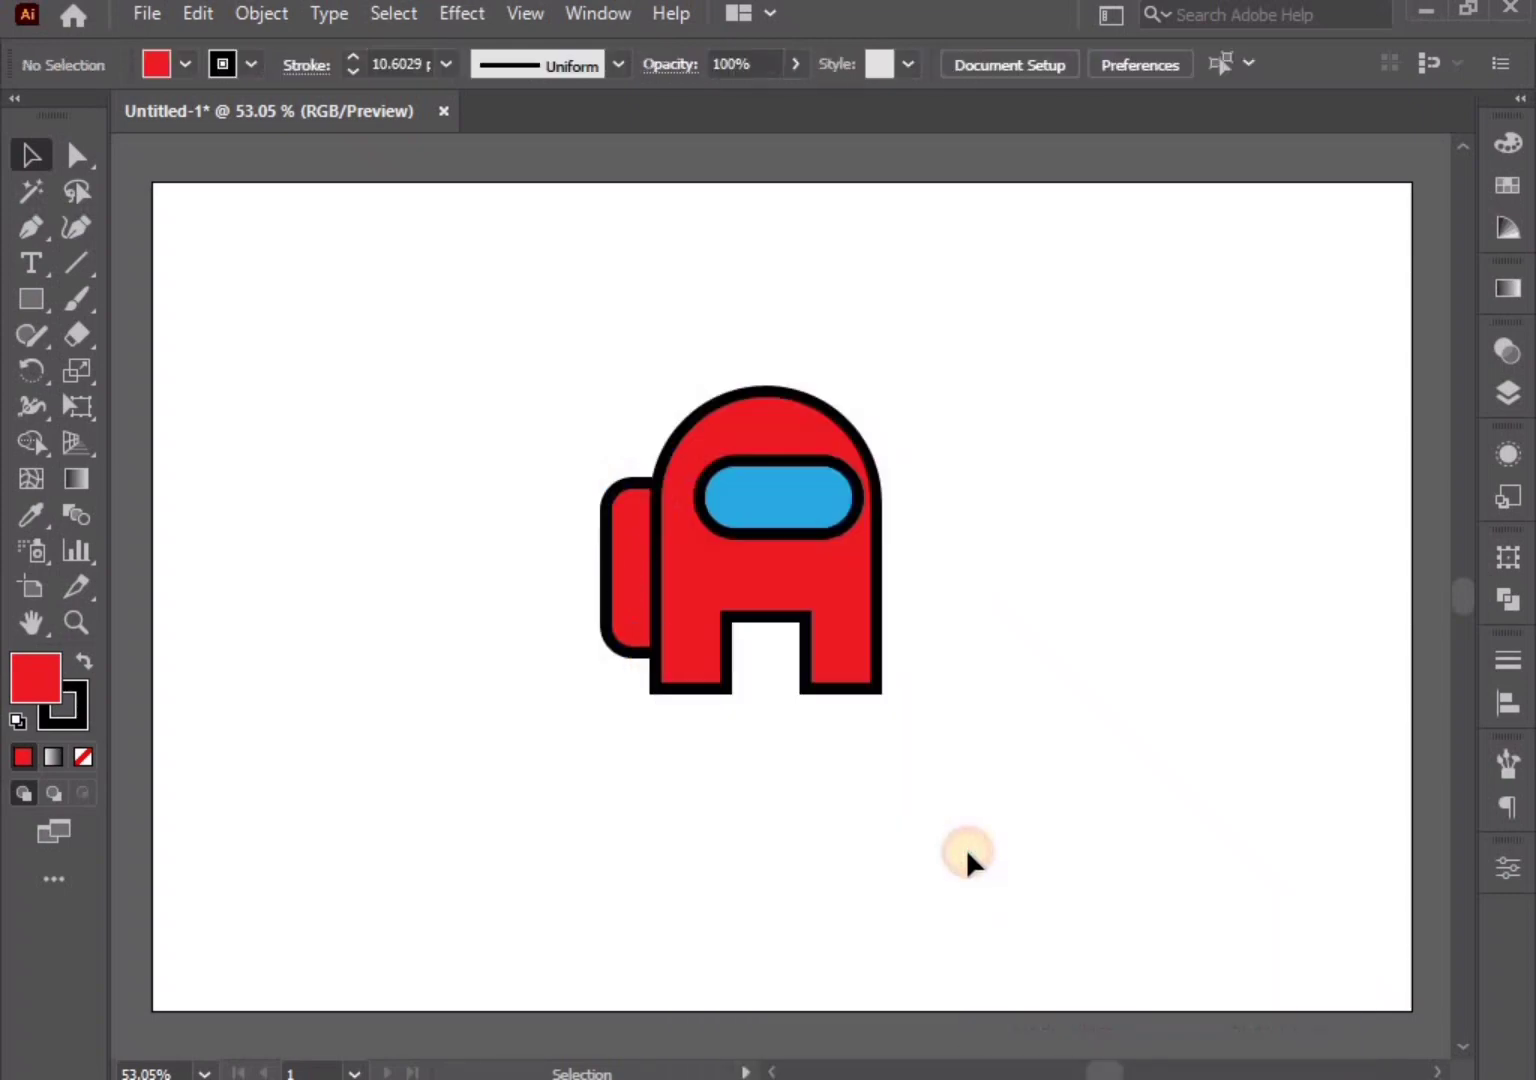
left_click(70, 166)
Lower the leg gap's top edge and round its inner corners into an arch
mouse_move(582, 850)
left_mouse_down()
mouse_move(930, 687)
mouse_move(828, 760)
mouse_move(849, 586)
left_mouse_up()
left_click(727, 618)
left_click(805, 619, "shift")
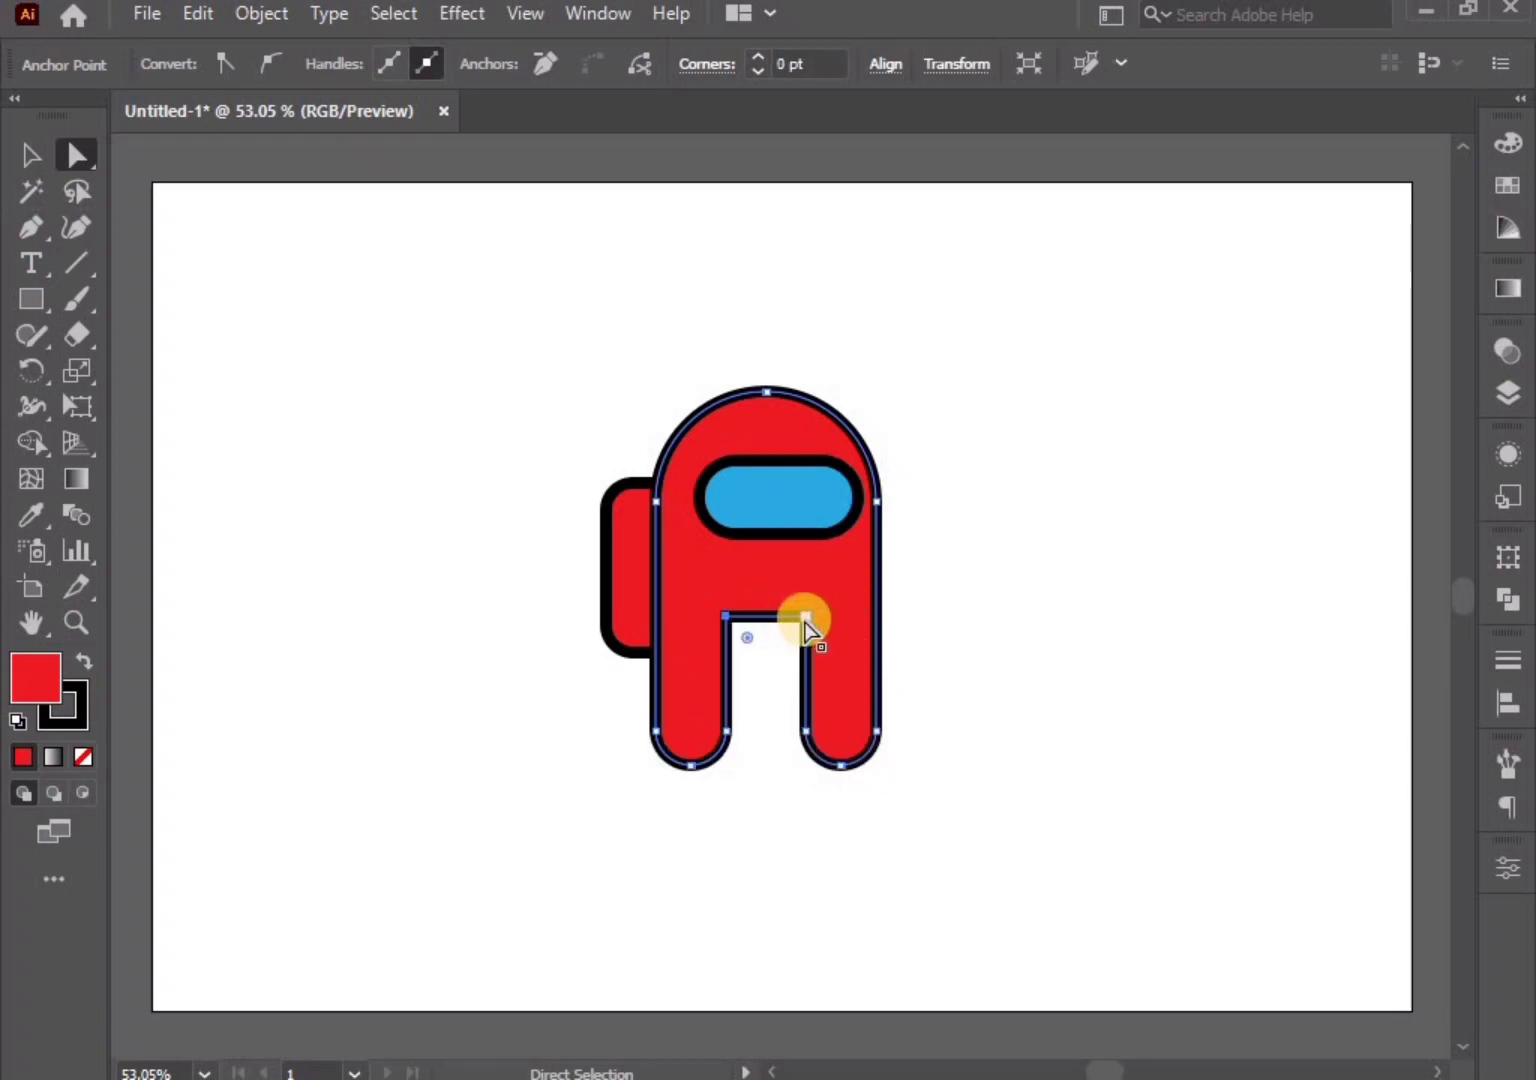
left_click(806, 621, "shift")
key("Down")
key("Down")
key("Down")
key("Down")
key("Down")
key("Down")
key("Down")
key("Down")
key("Down")
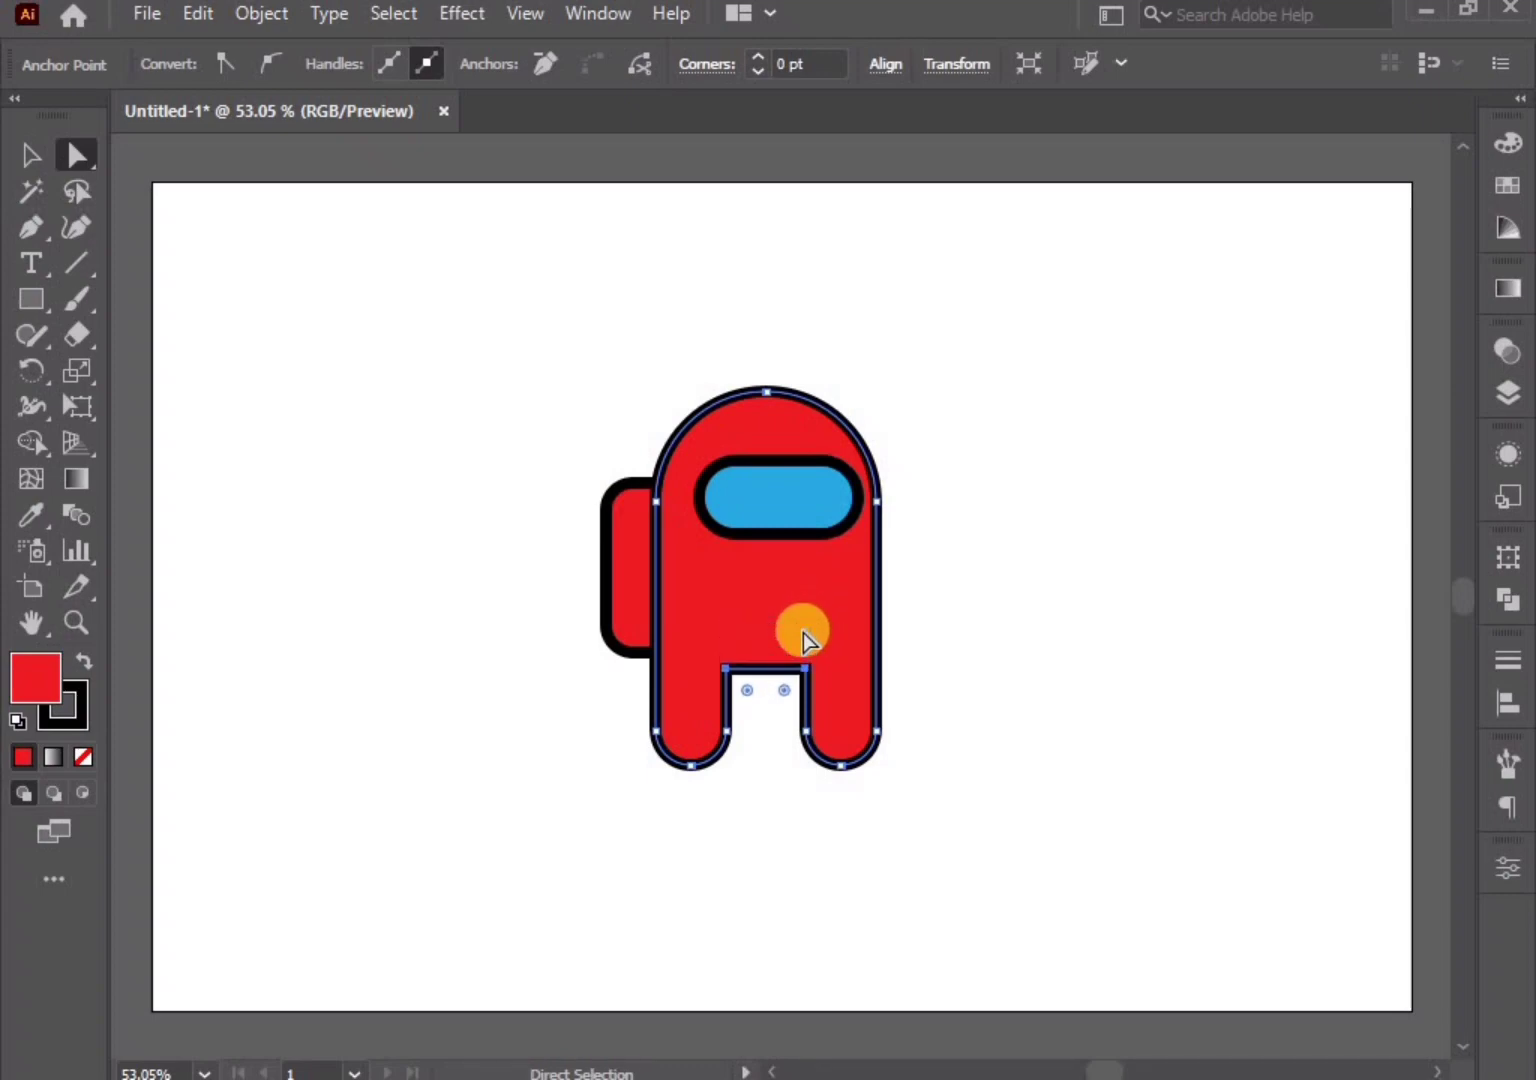
left_click_drag(784, 693, 811, 885)
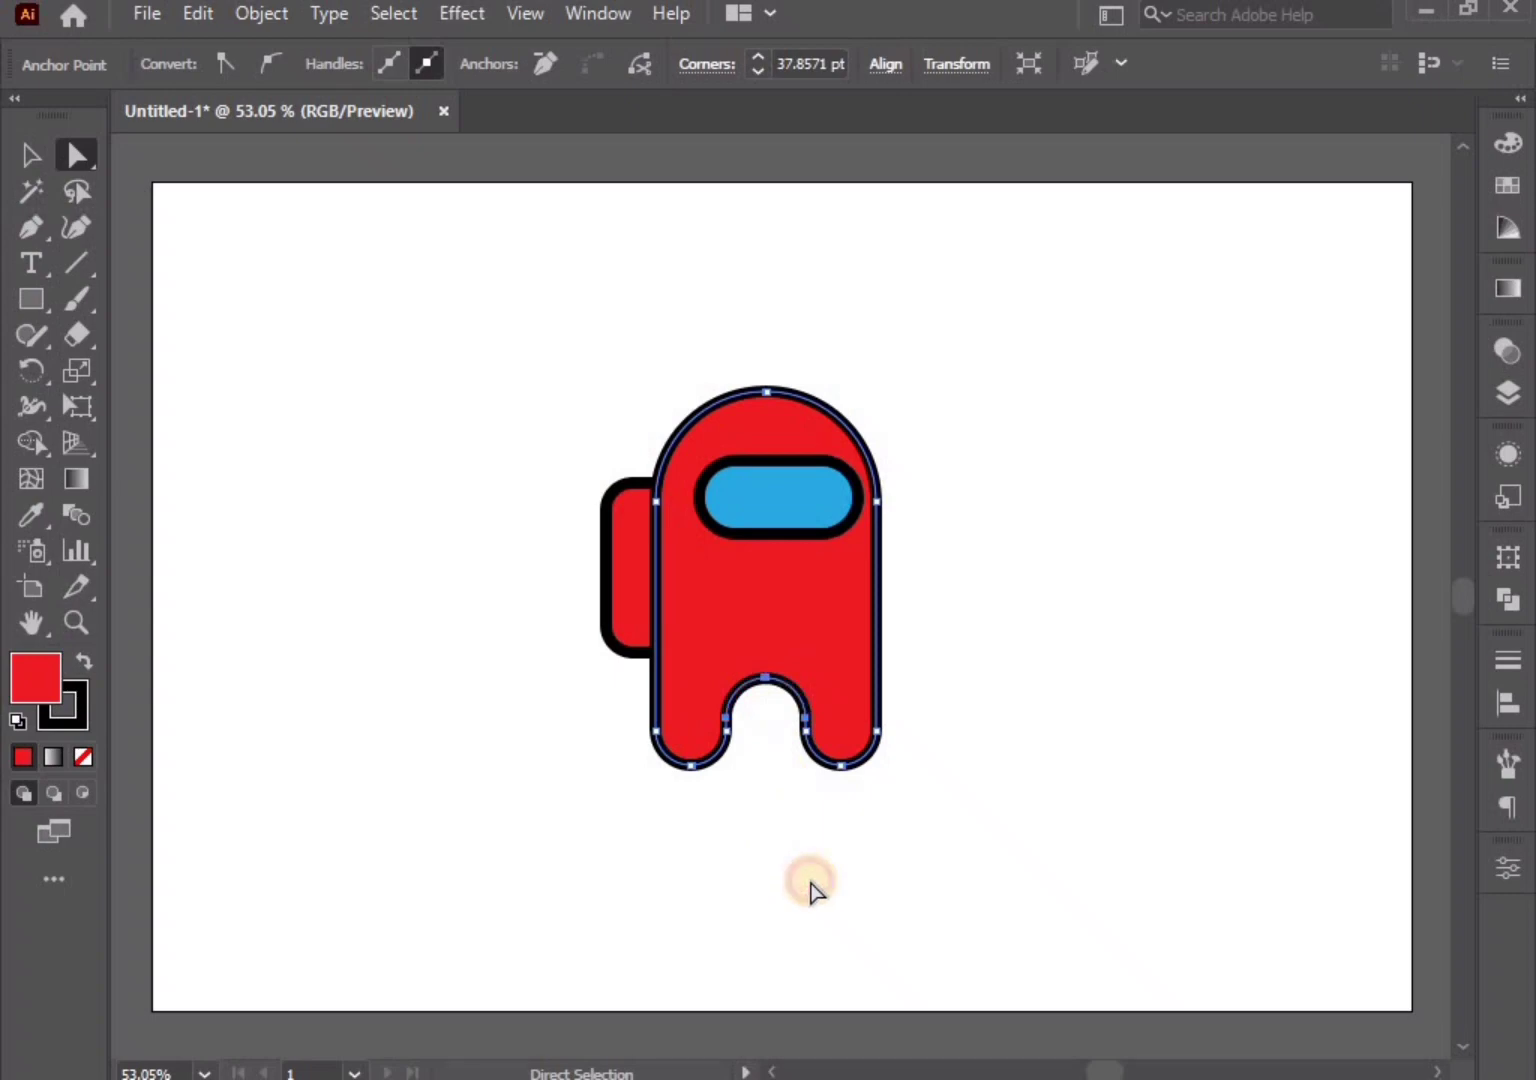
left_click(810, 885)
Adjust both legs' bottom anchors so the feet sit lower and rounder
left_click_drag(601, 848, 927, 740)
left_click_drag(588, 842, 928, 741)
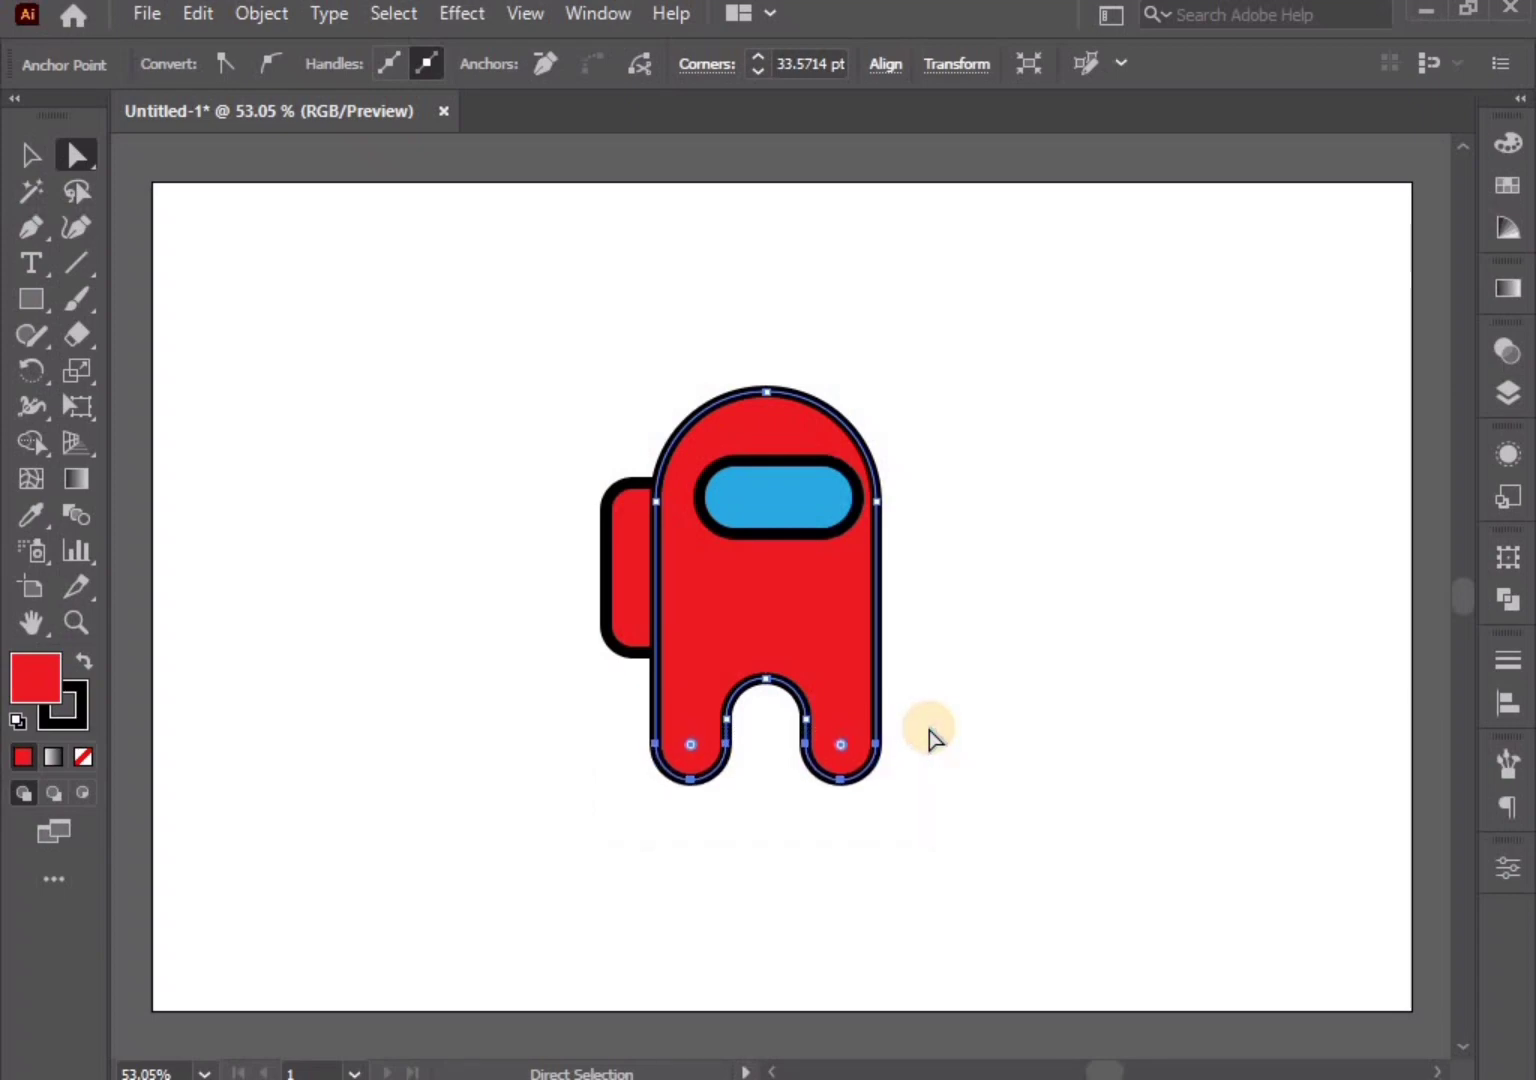
left_click(927, 805)
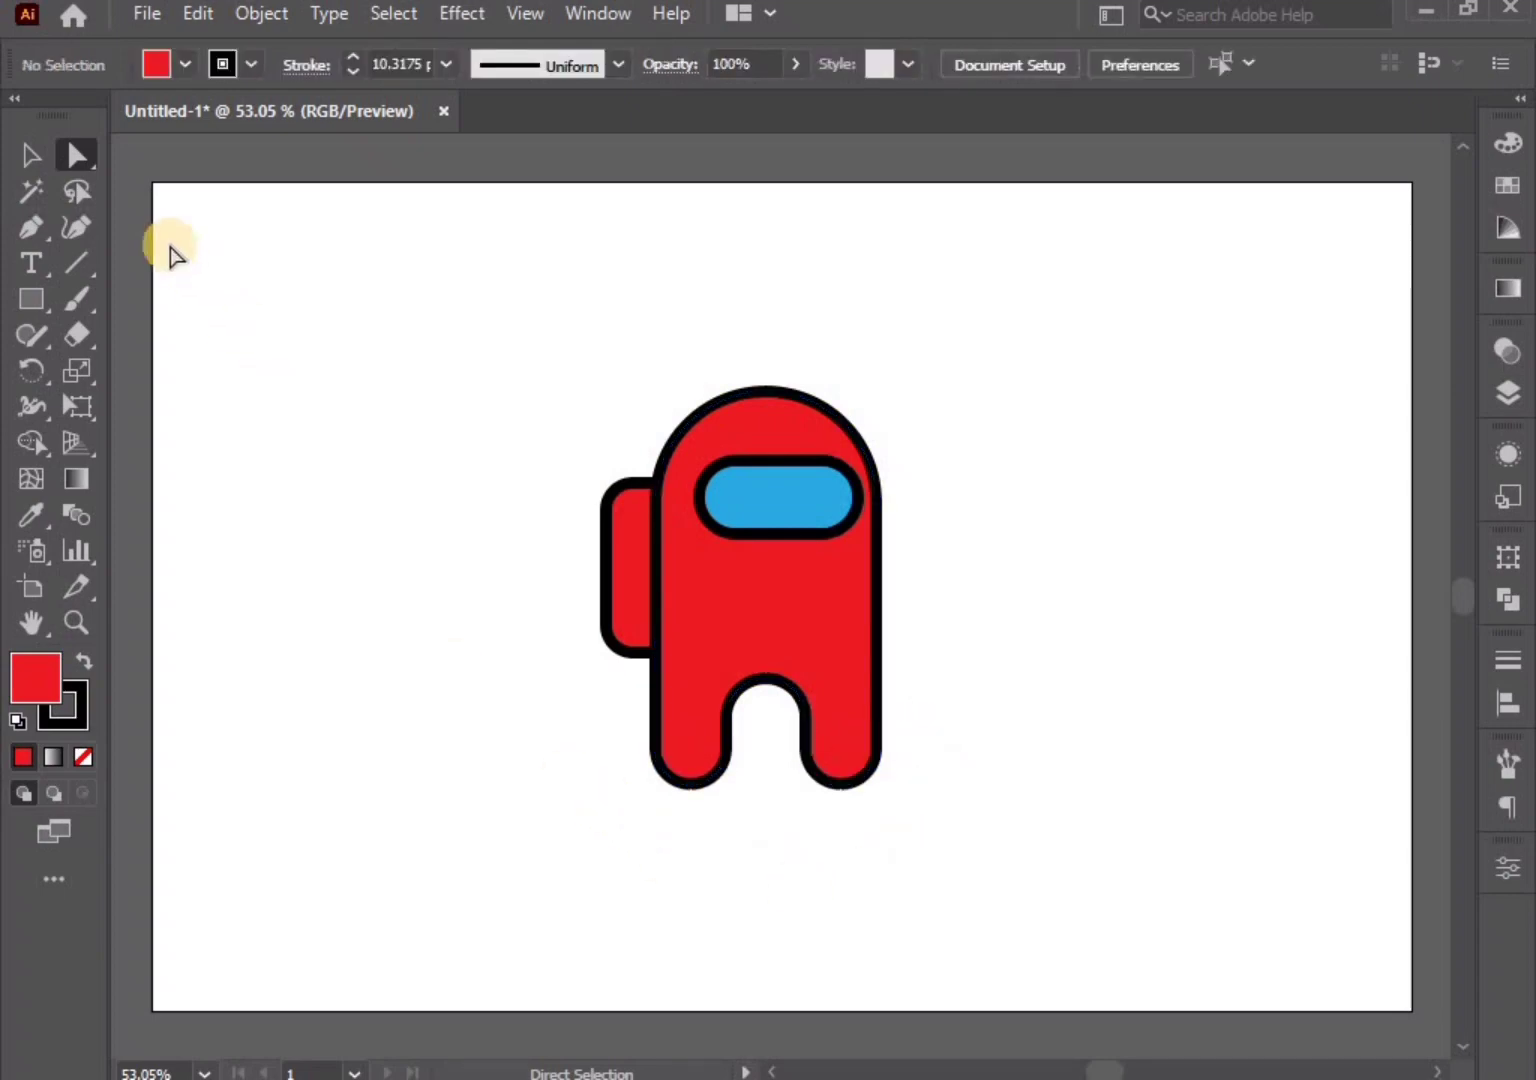
Stretch the backpack slightly taller and move the blue visor a little lower
left_click(32, 153)
left_click(608, 627)
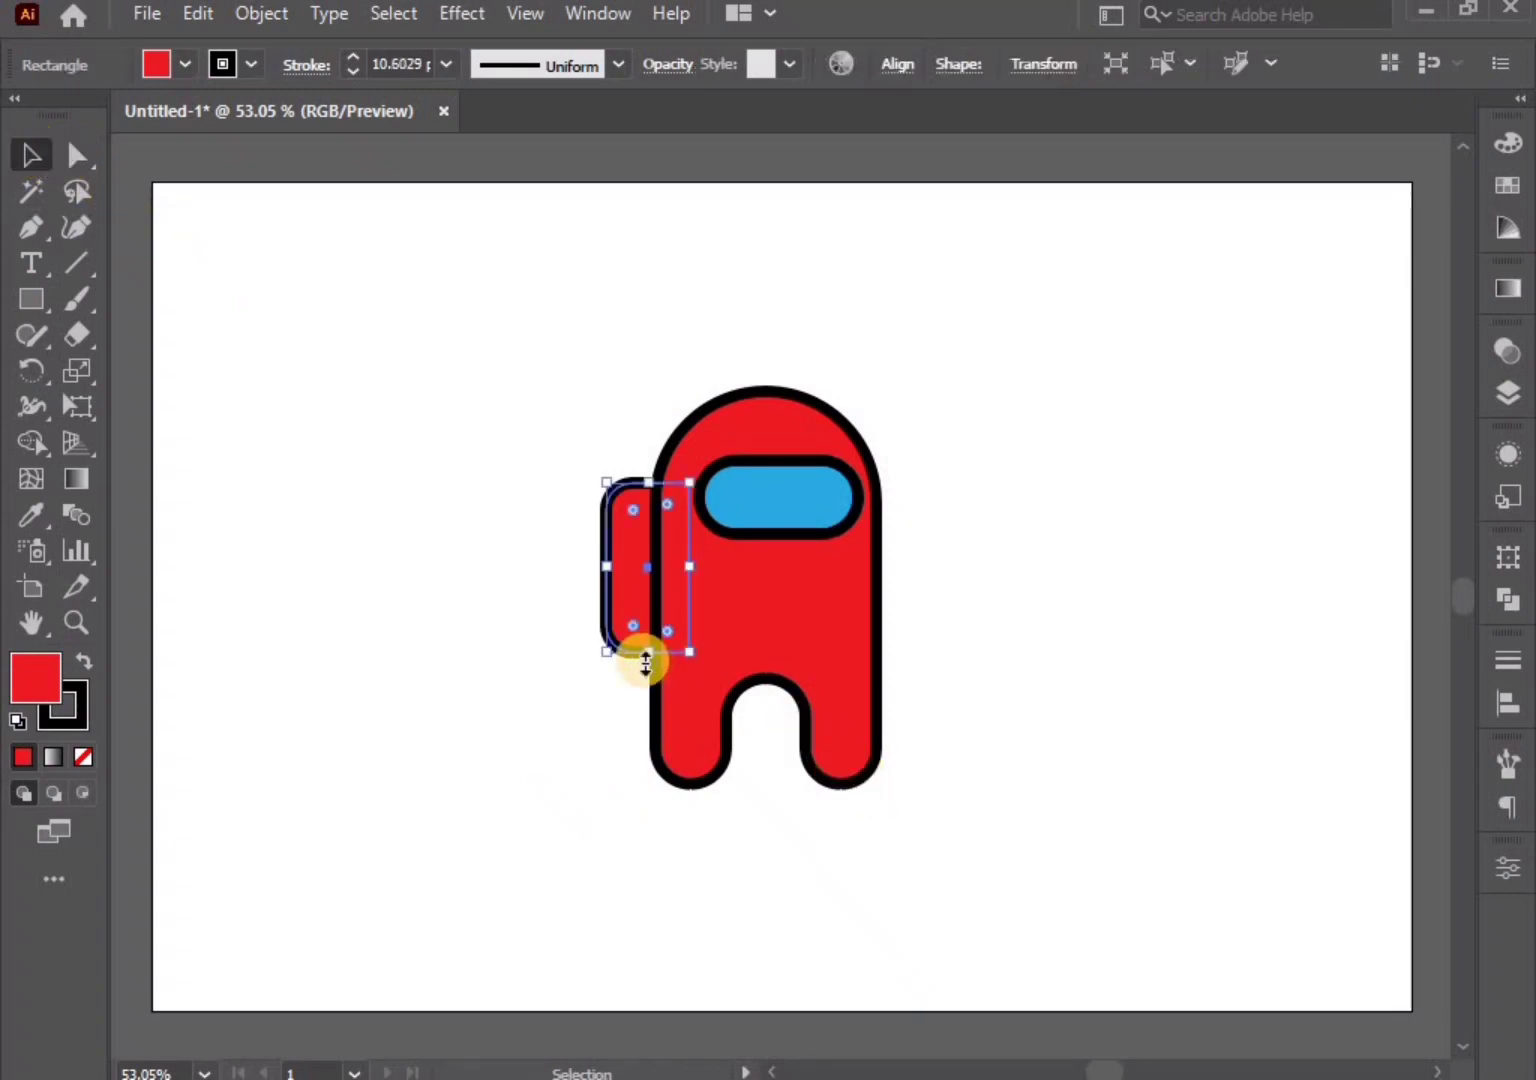
left_click_drag(648, 657, 648, 670)
left_click(598, 799)
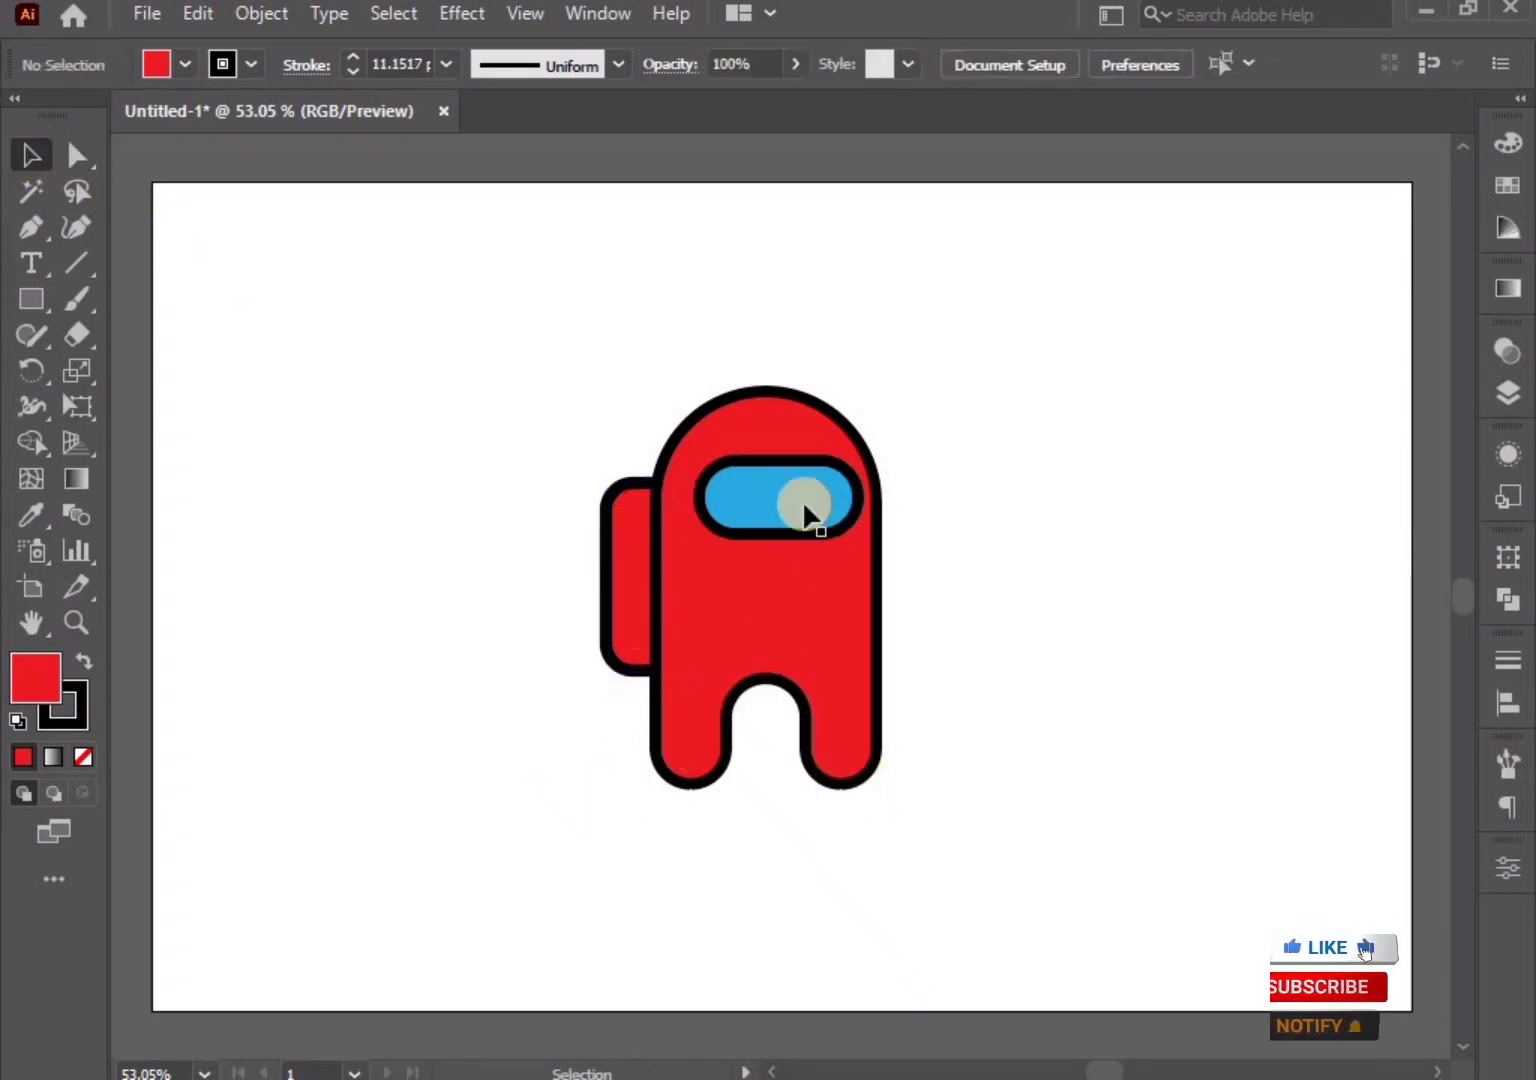
left_click(787, 484)
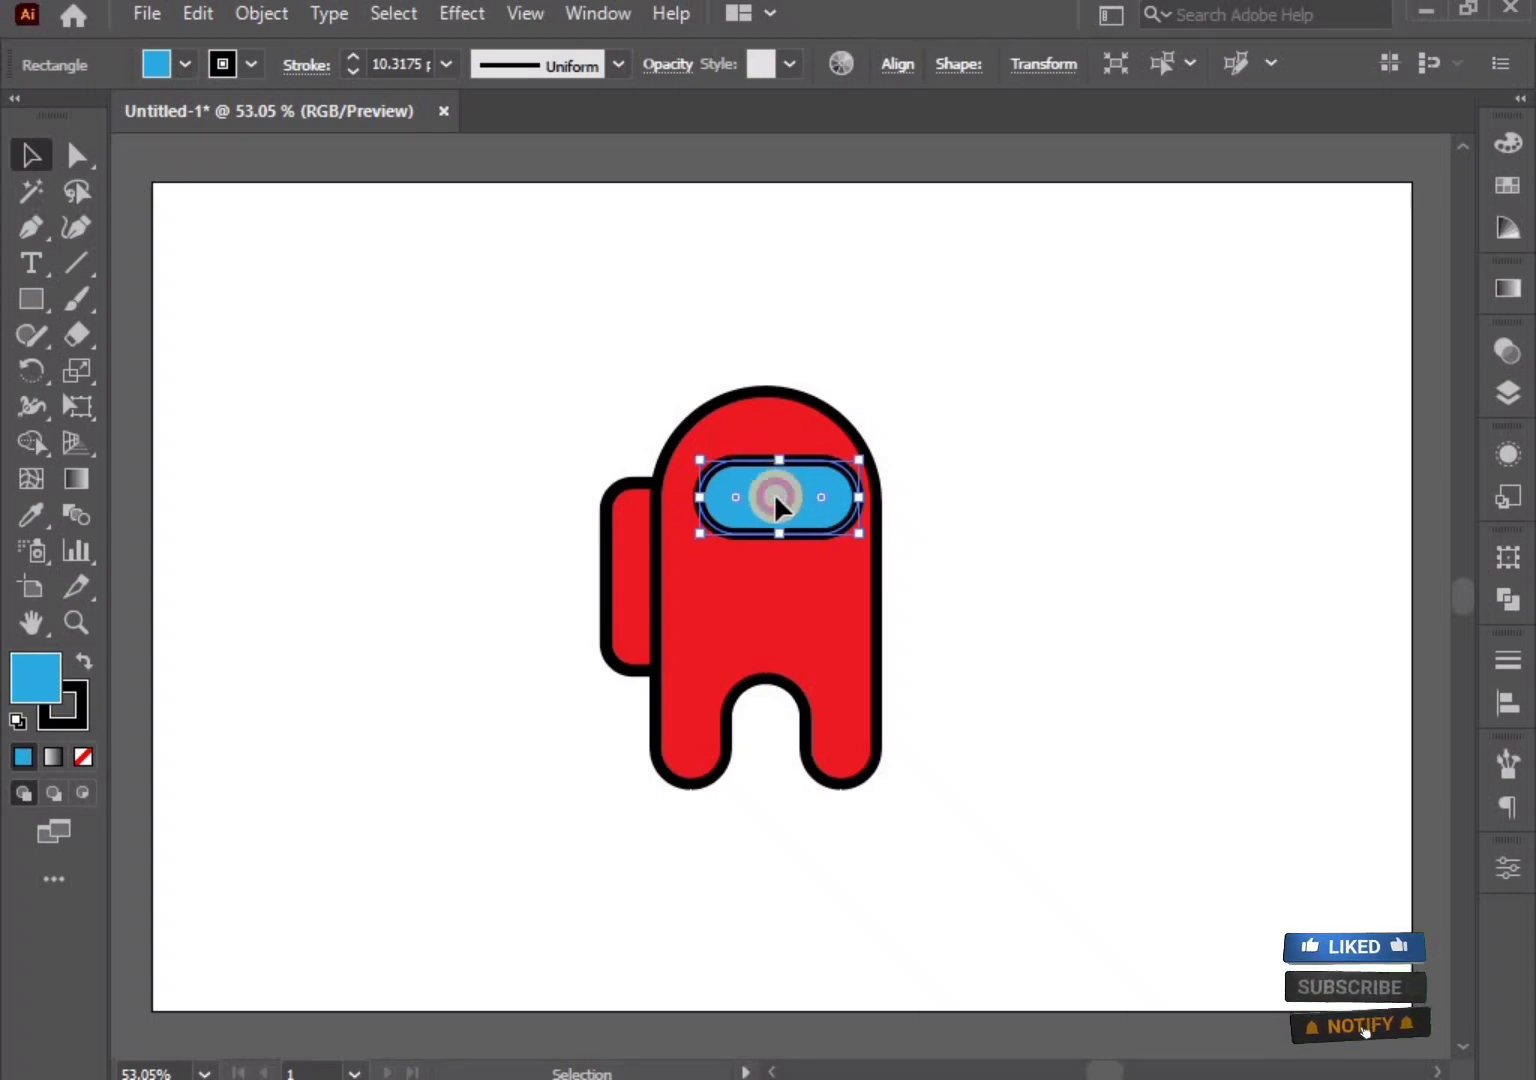
left_click_drag(774, 492, 774, 503)
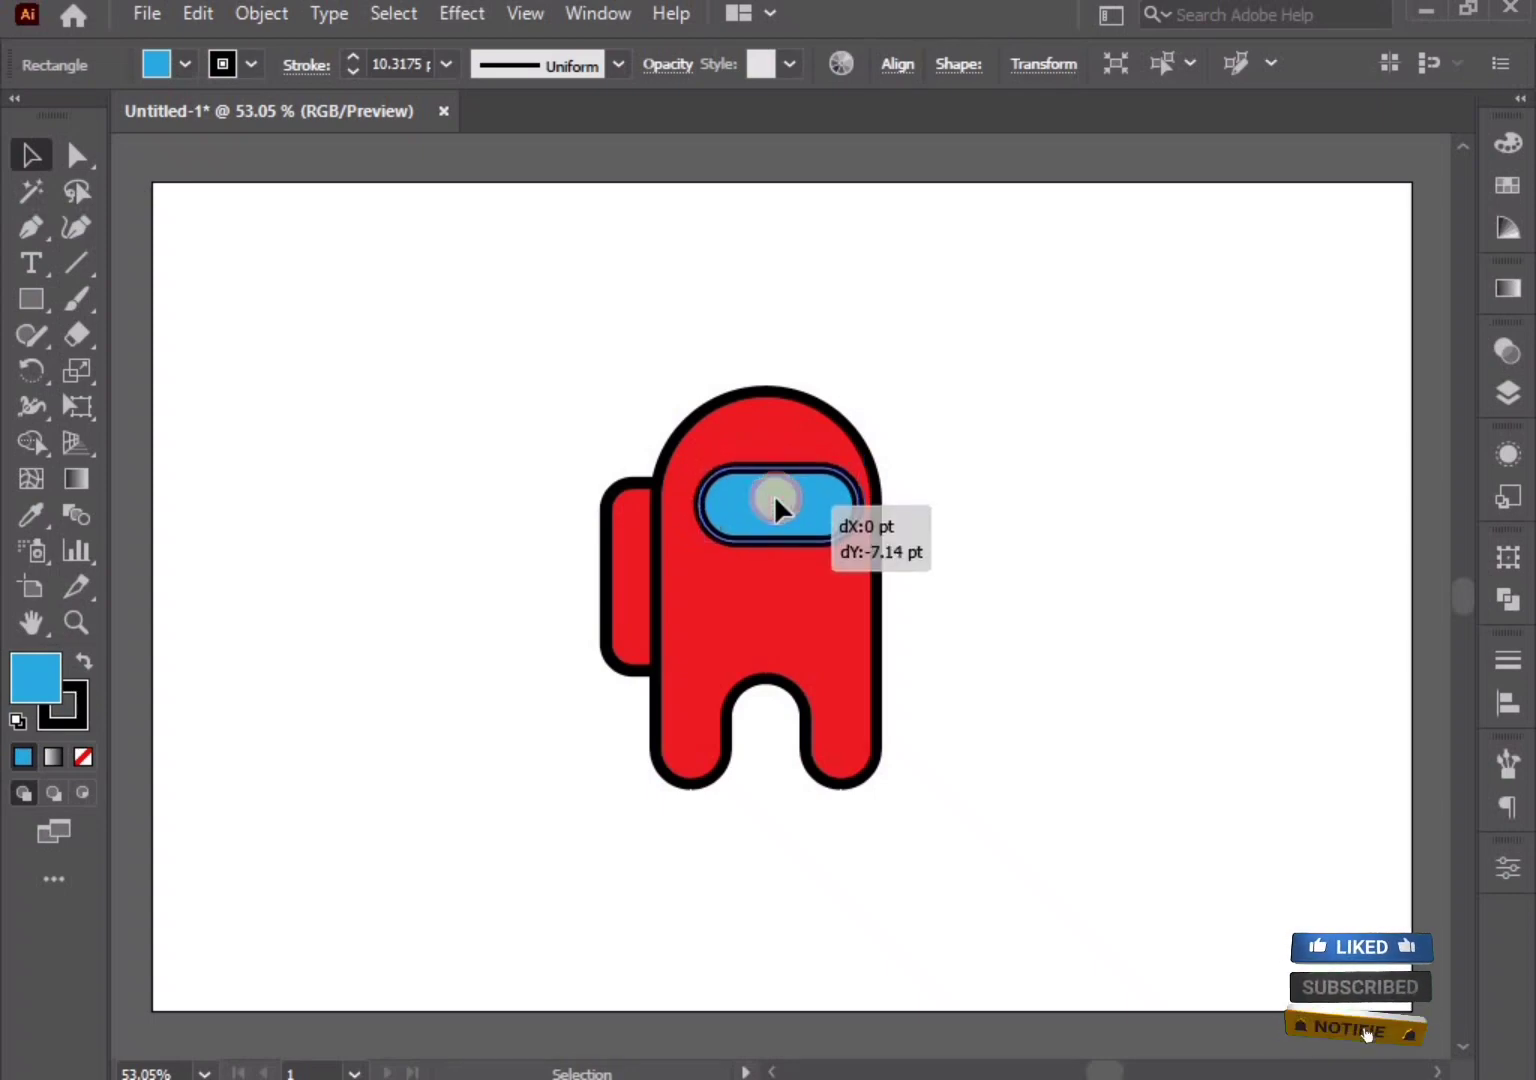
left_click(802, 882)
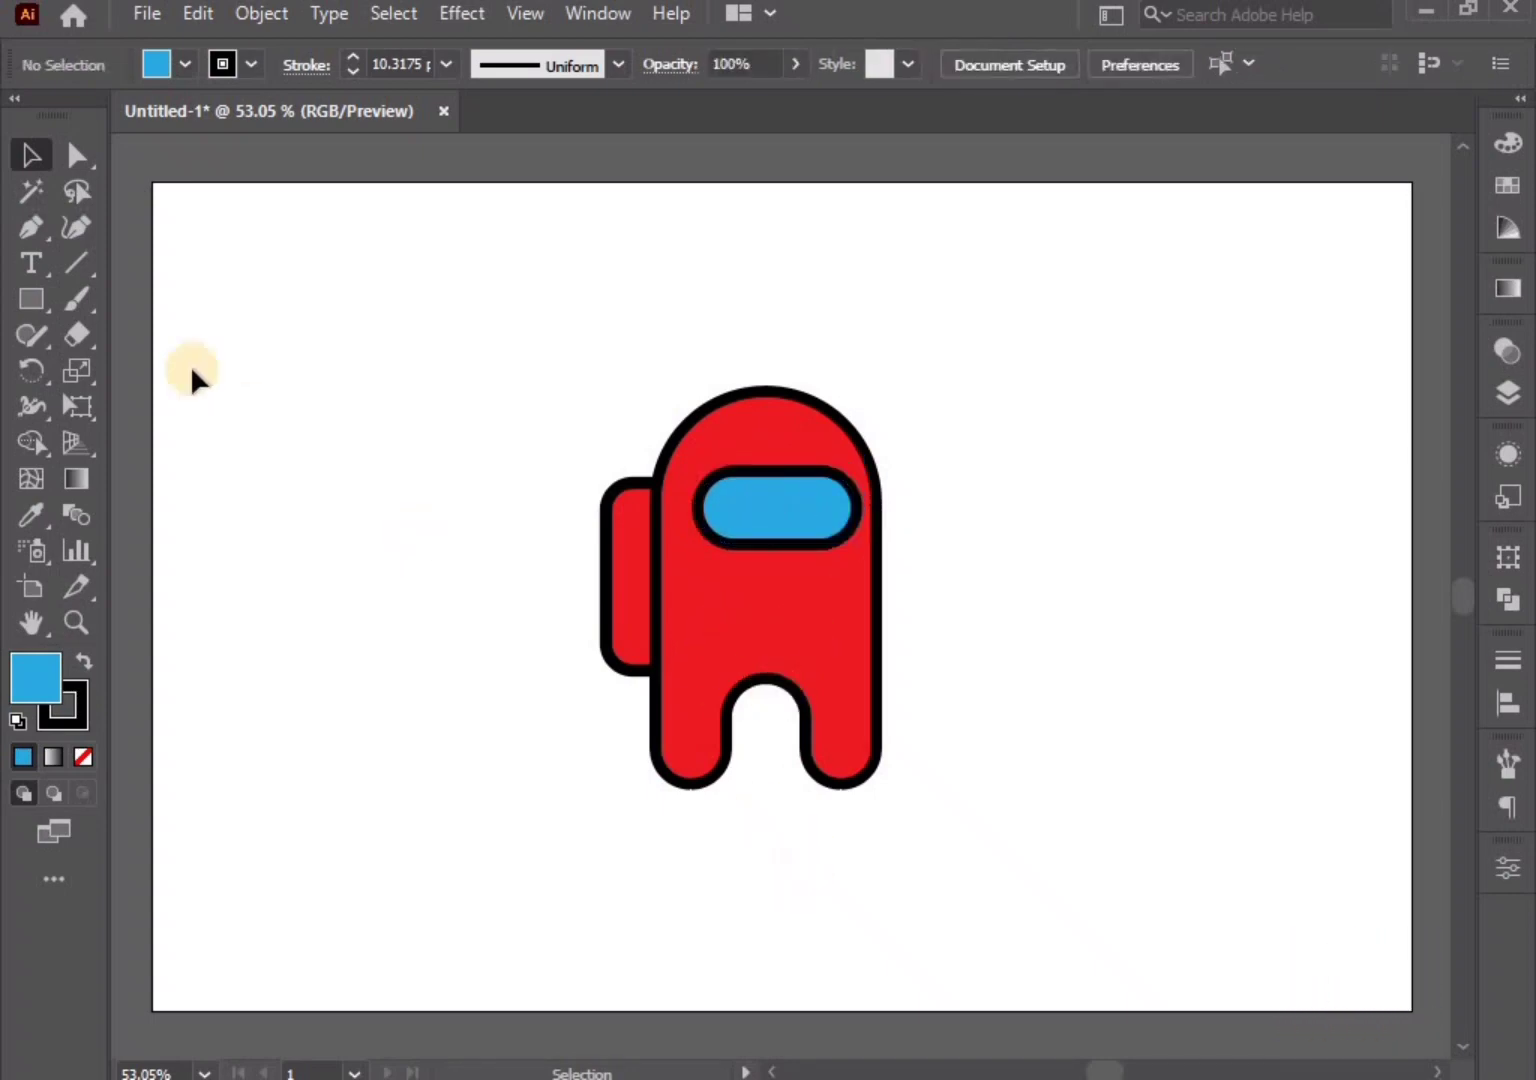
Draw a short unfilled horizontal line from the leg gap toward the right leg
left_click(26, 233)
left_click(83, 758)
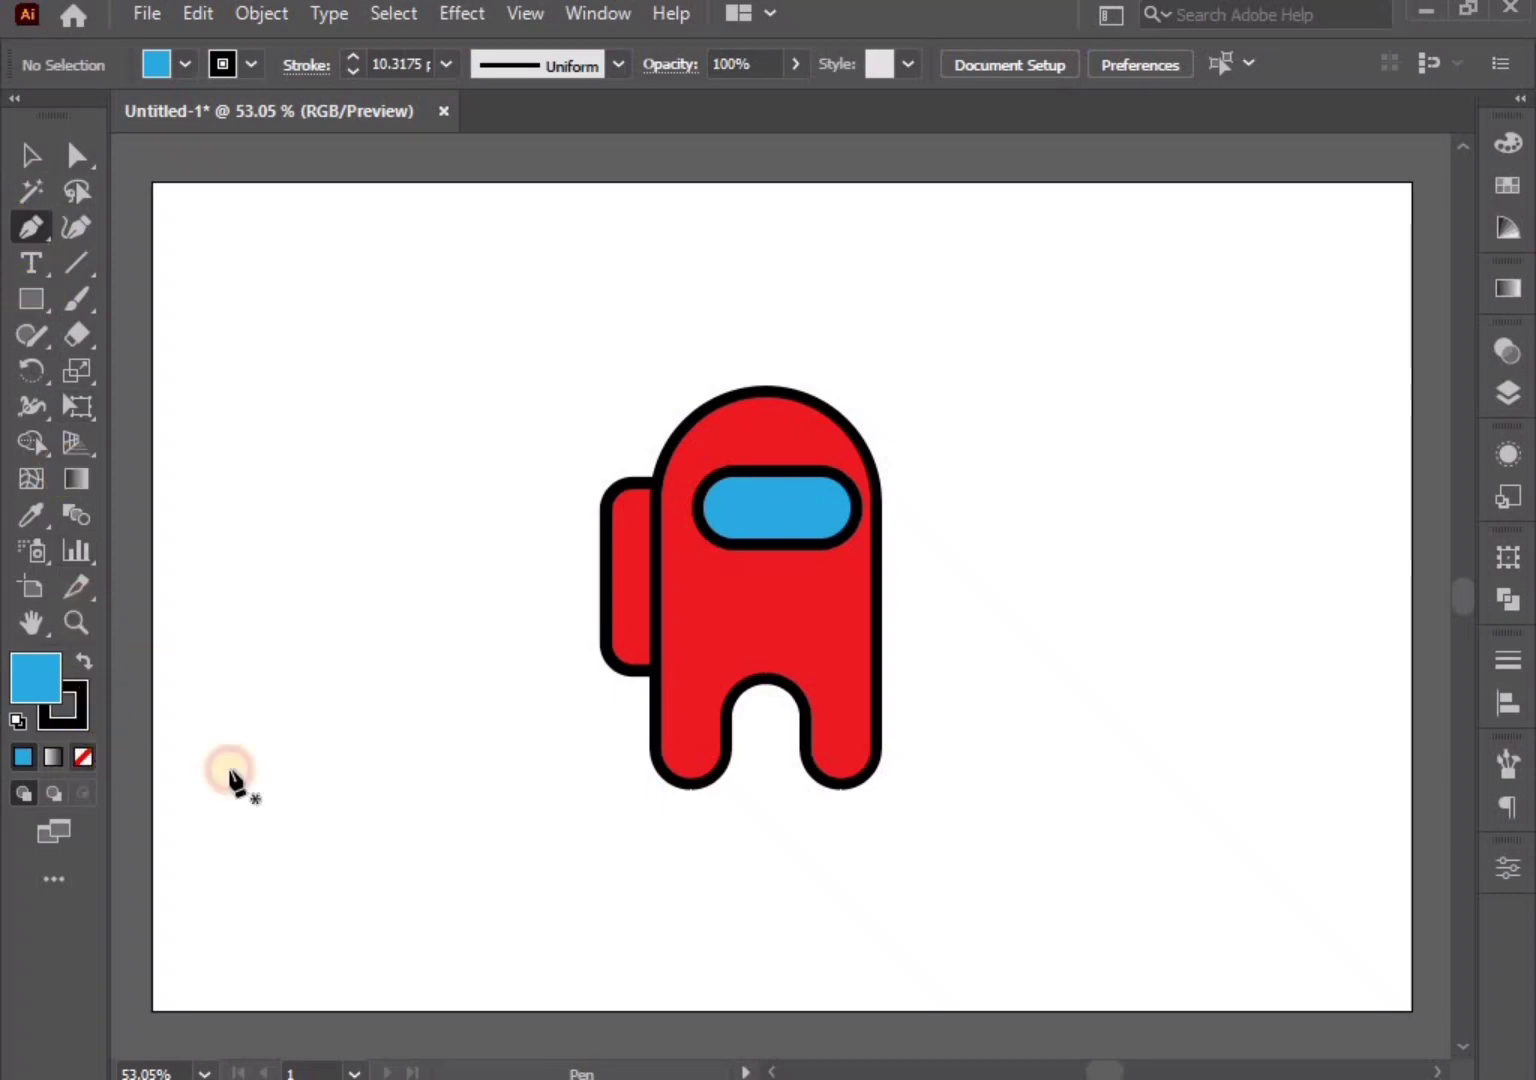
left_click_drag(793, 685, 838, 687)
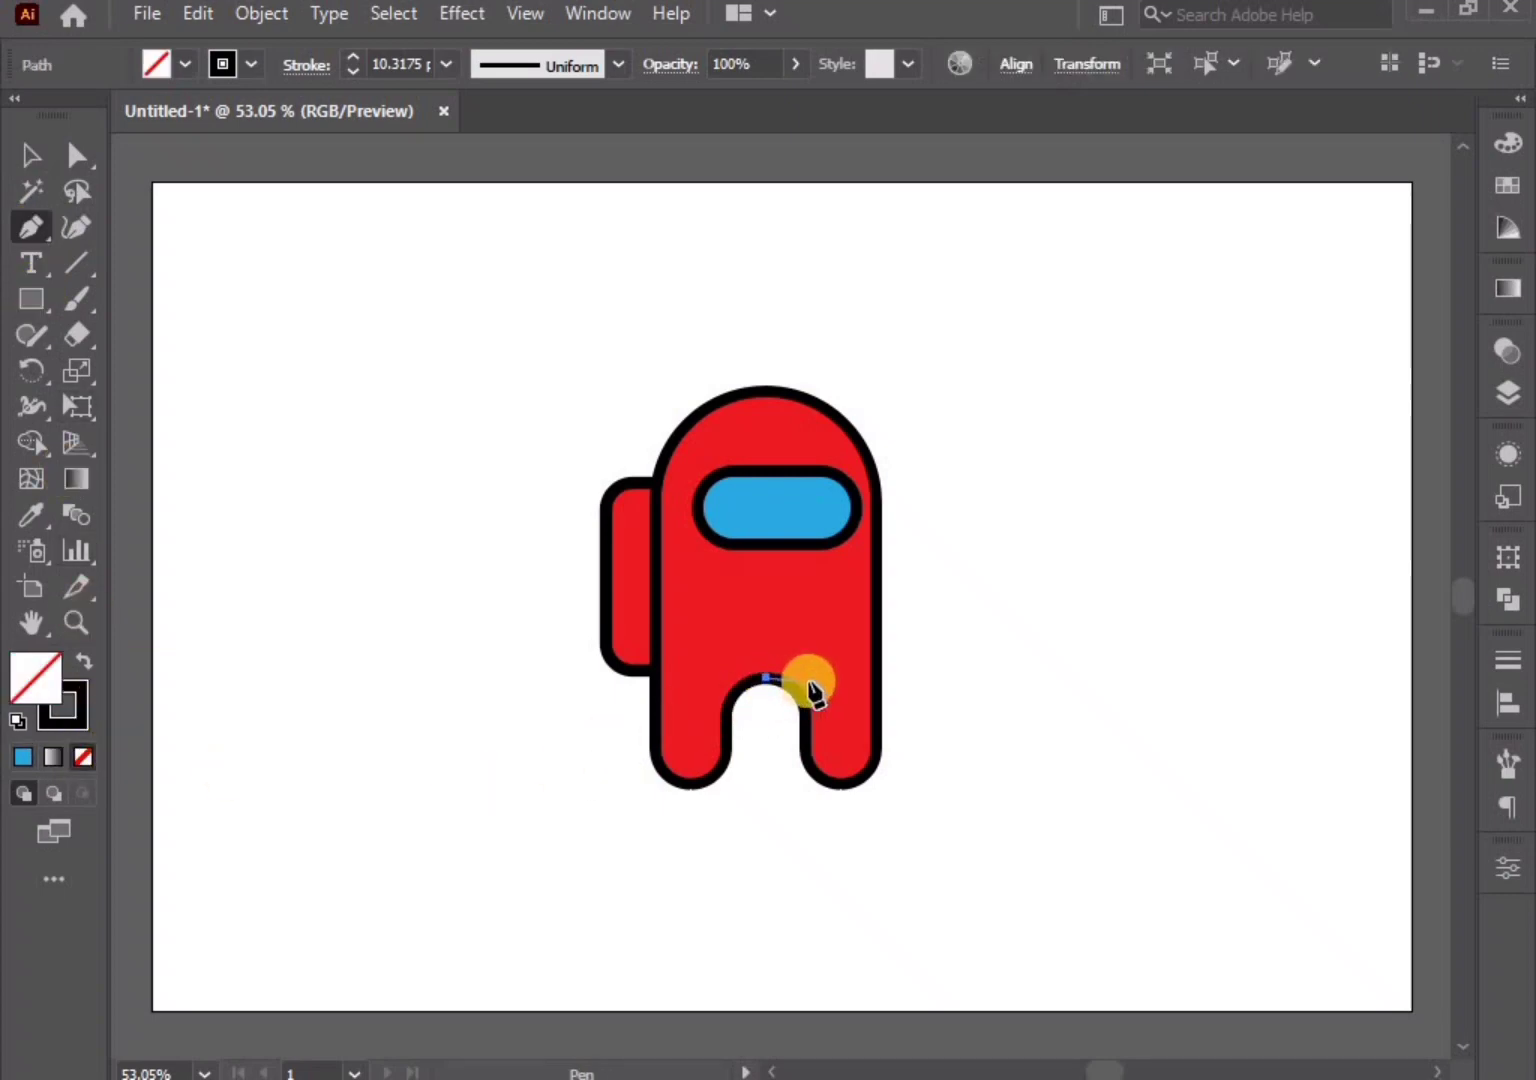
left_click(838, 682, "shift")
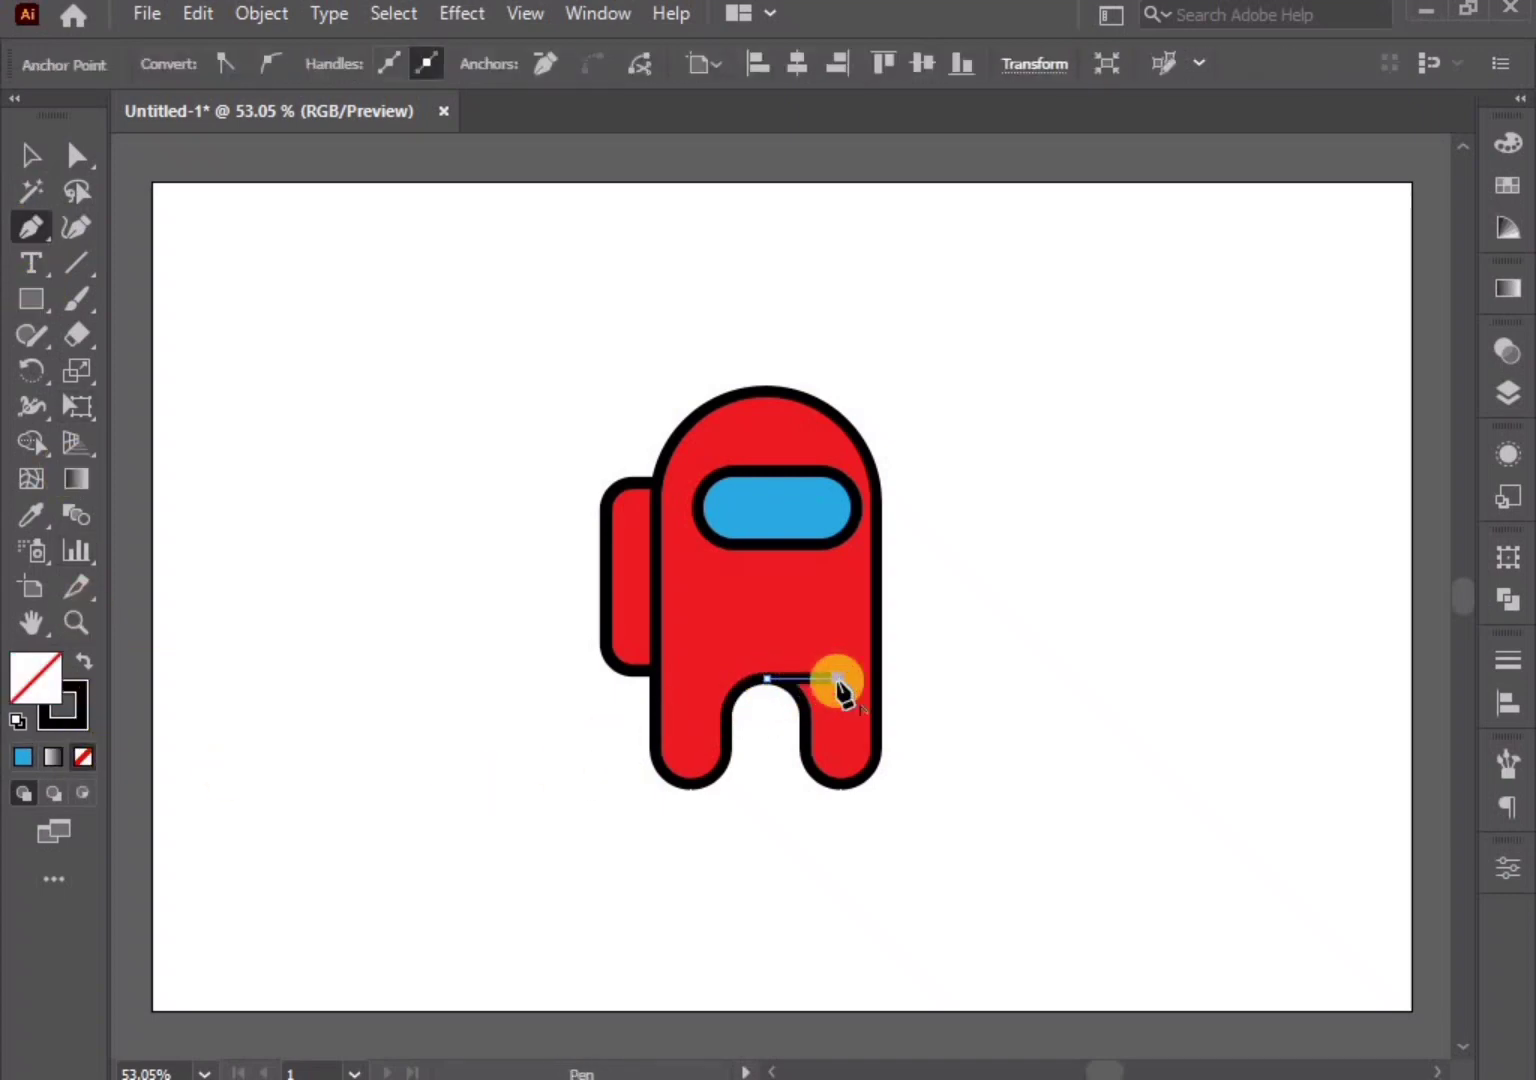
left_click(970, 746, "ctrl")
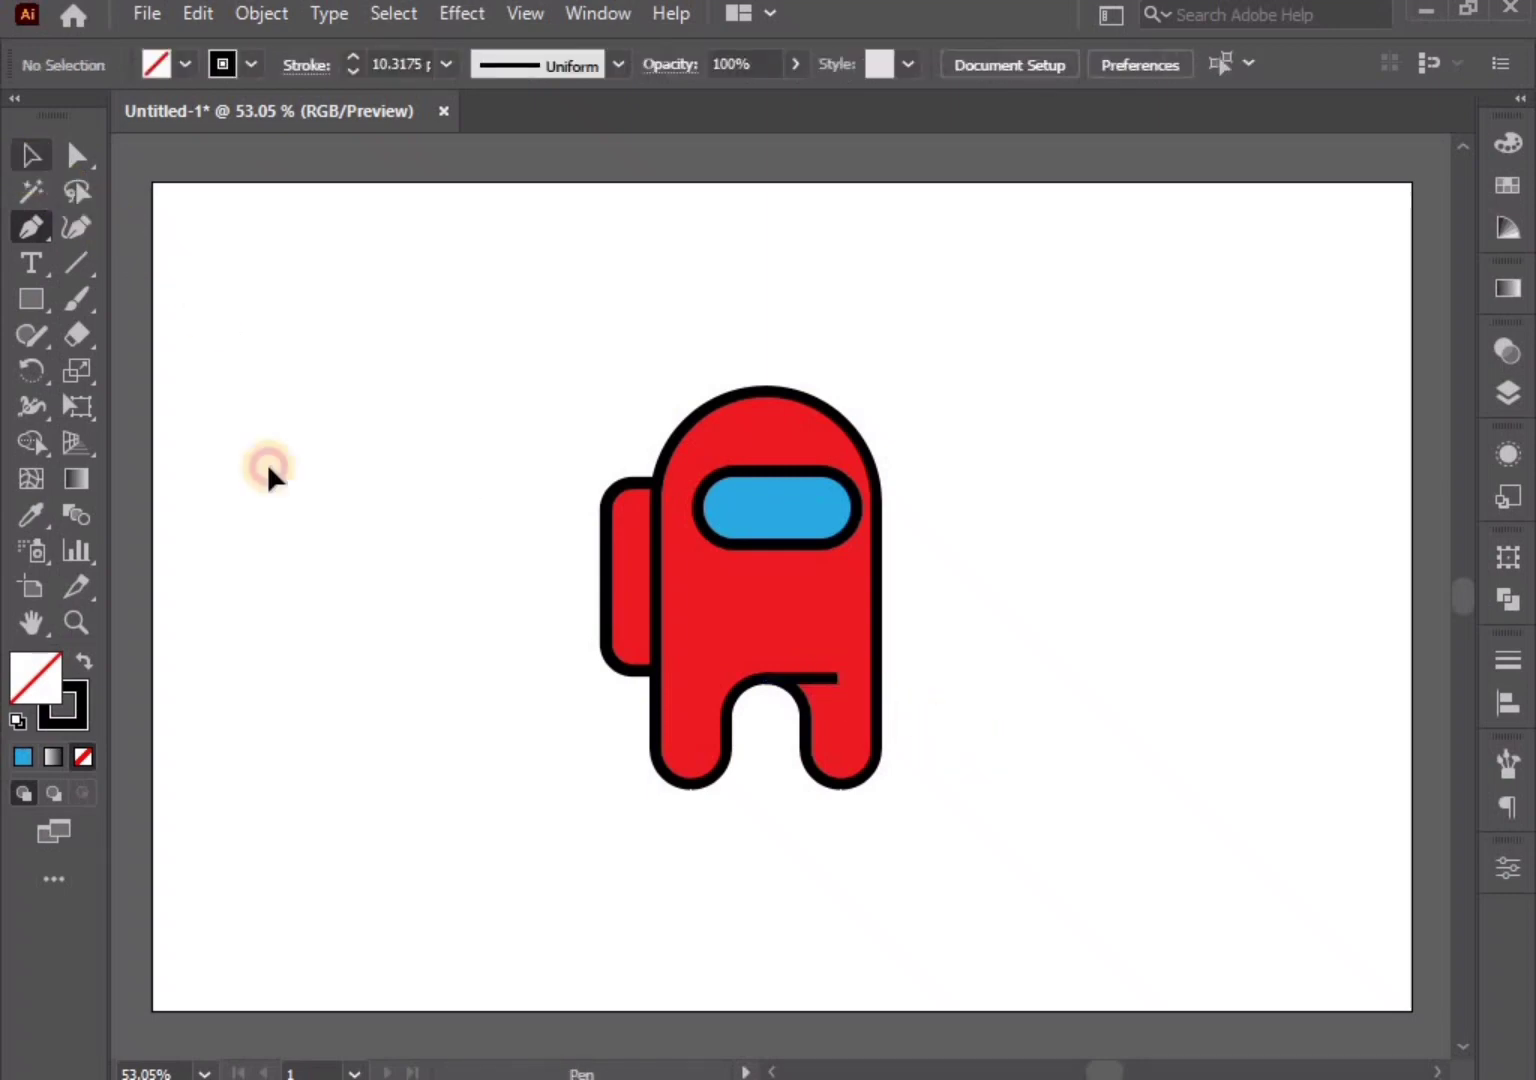
Give the line a tapered width profile and an 11 pt stroke
key("v")
left_click(800, 677)
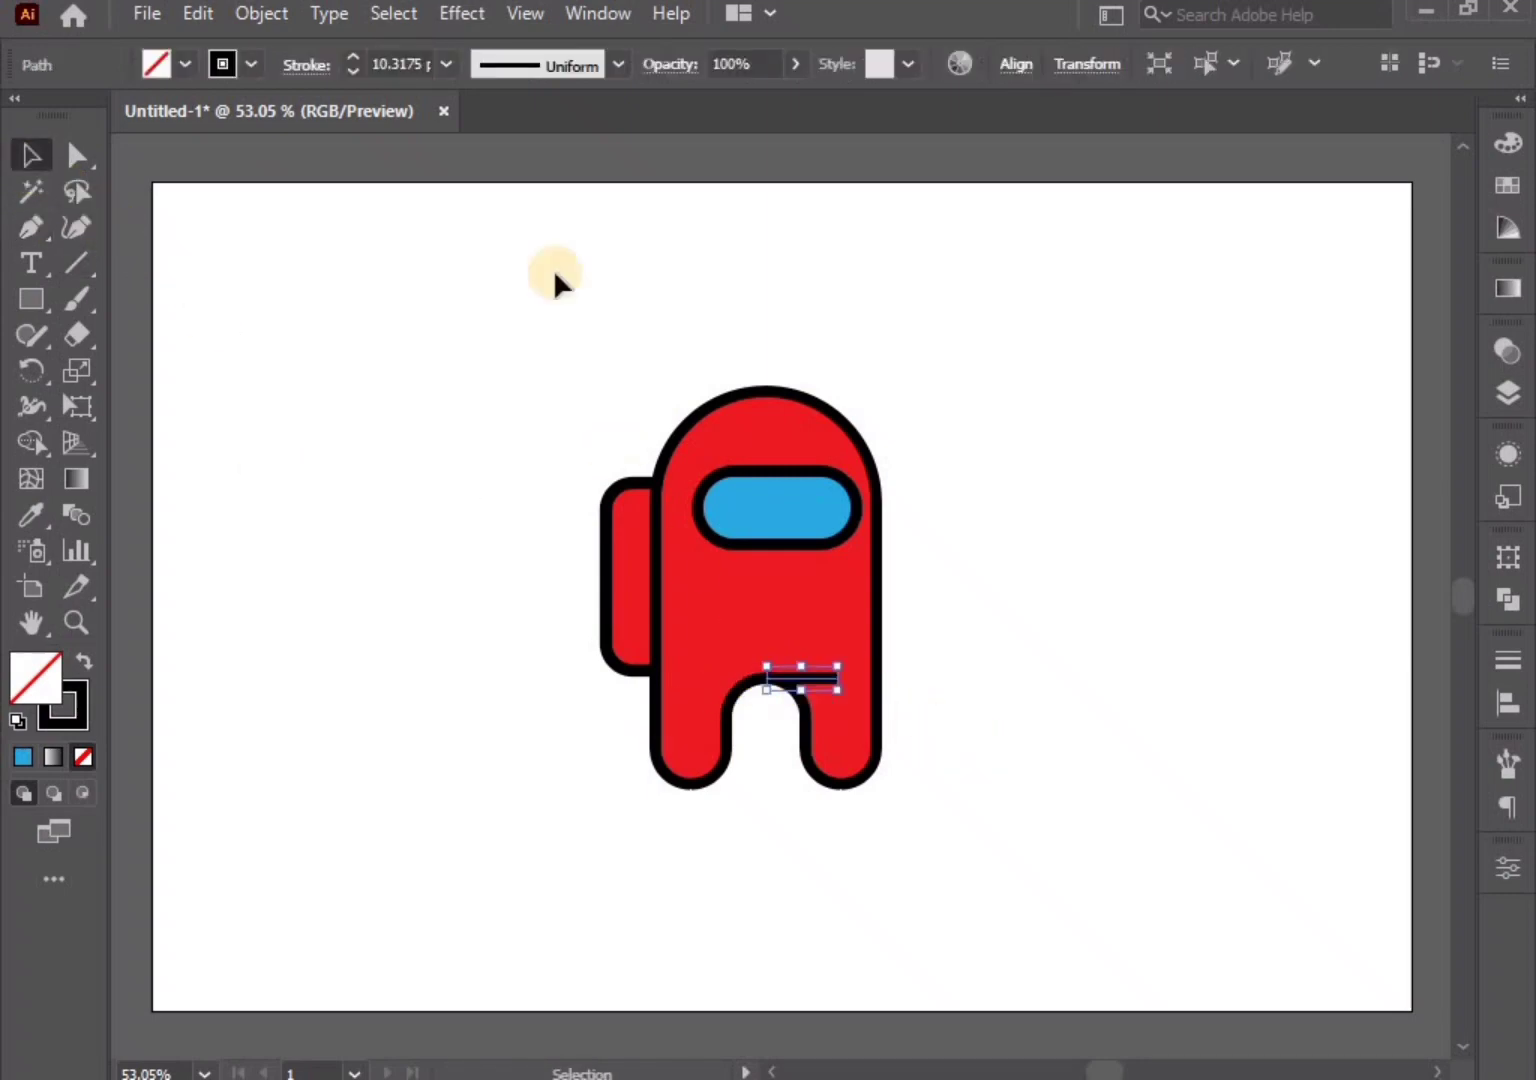
left_click(559, 70)
left_click(530, 363)
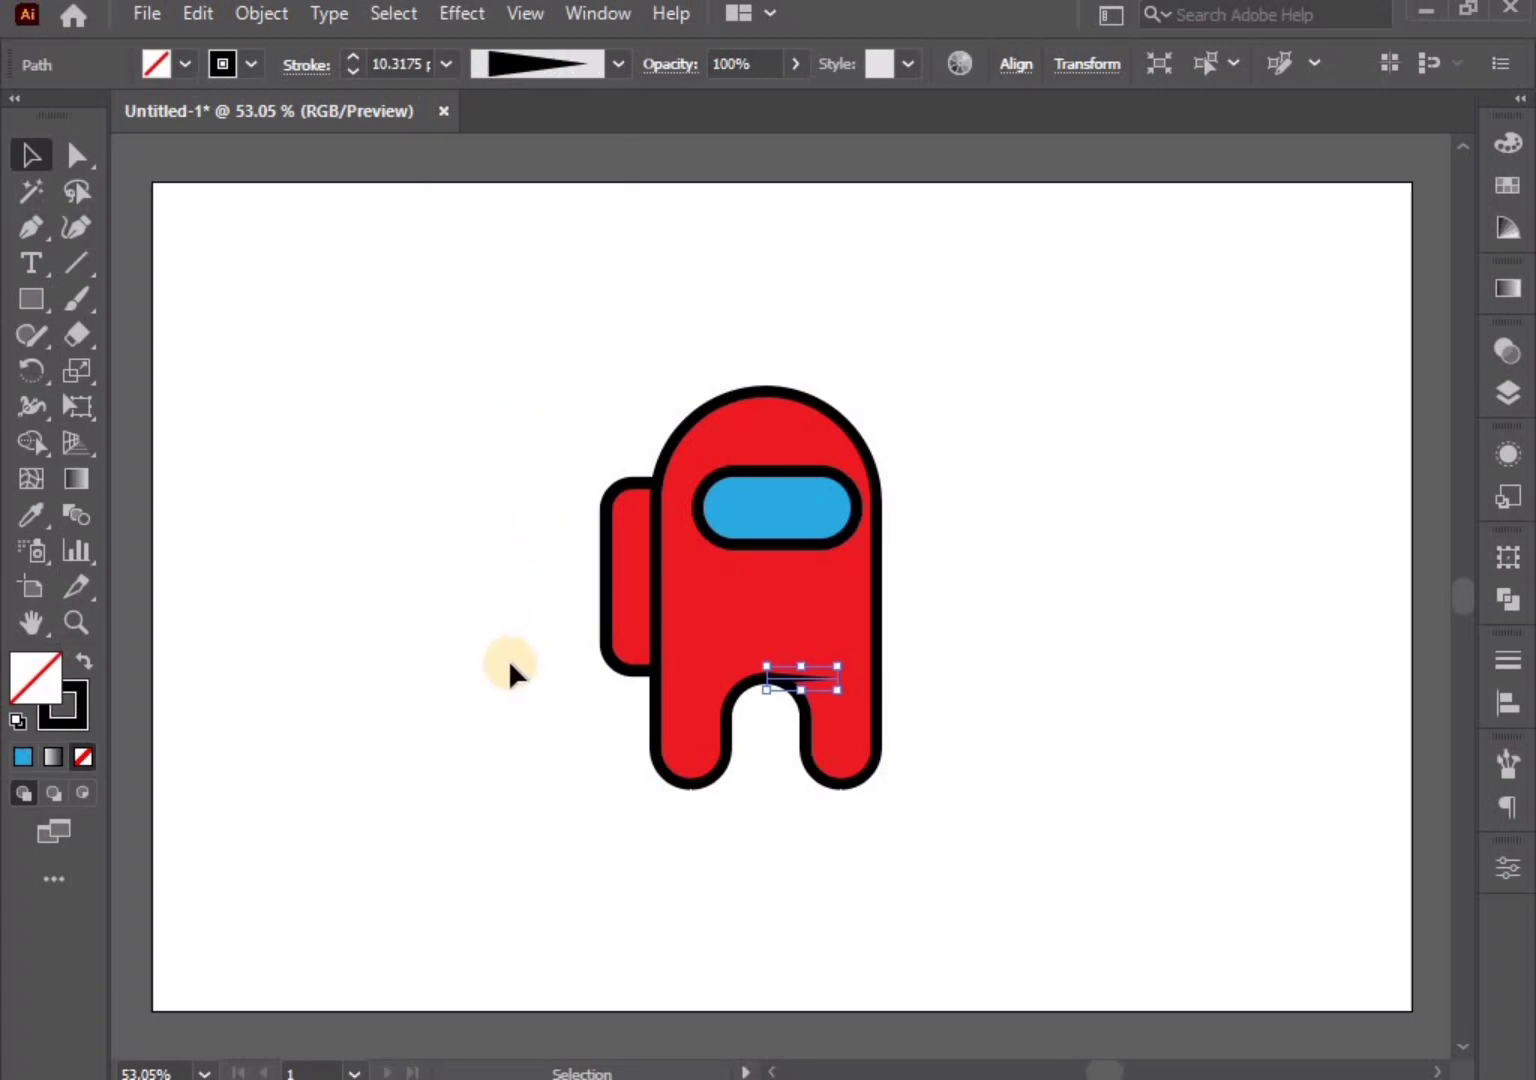
left_click(352, 58)
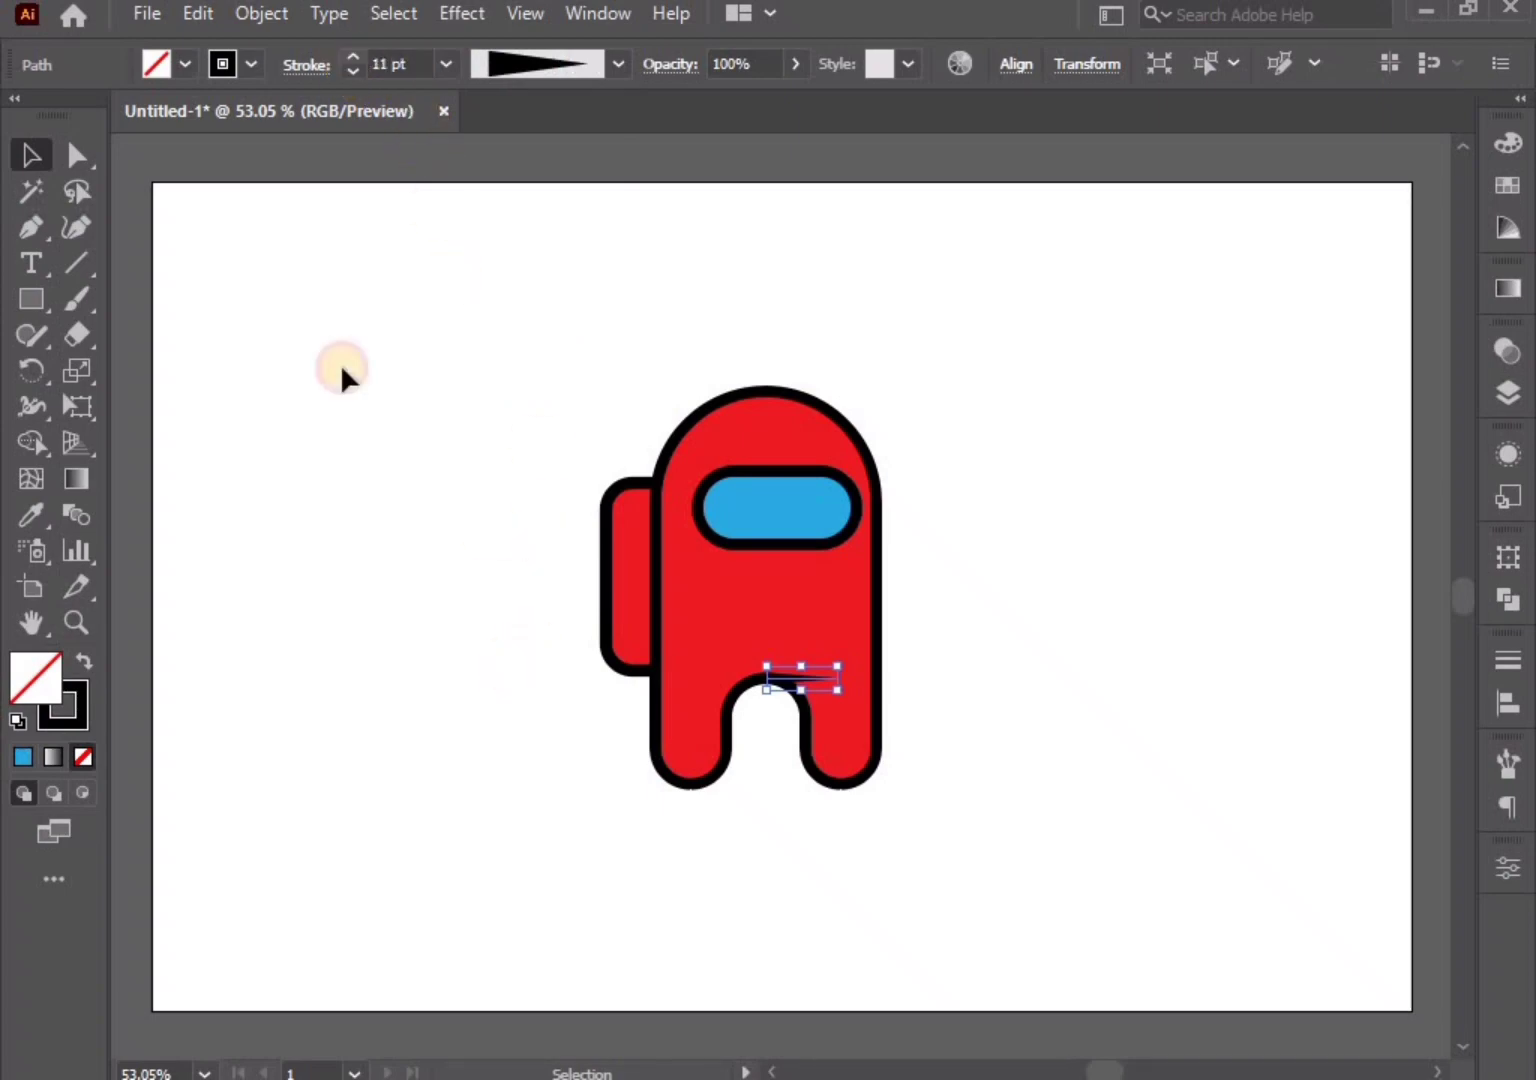
left_click(384, 588)
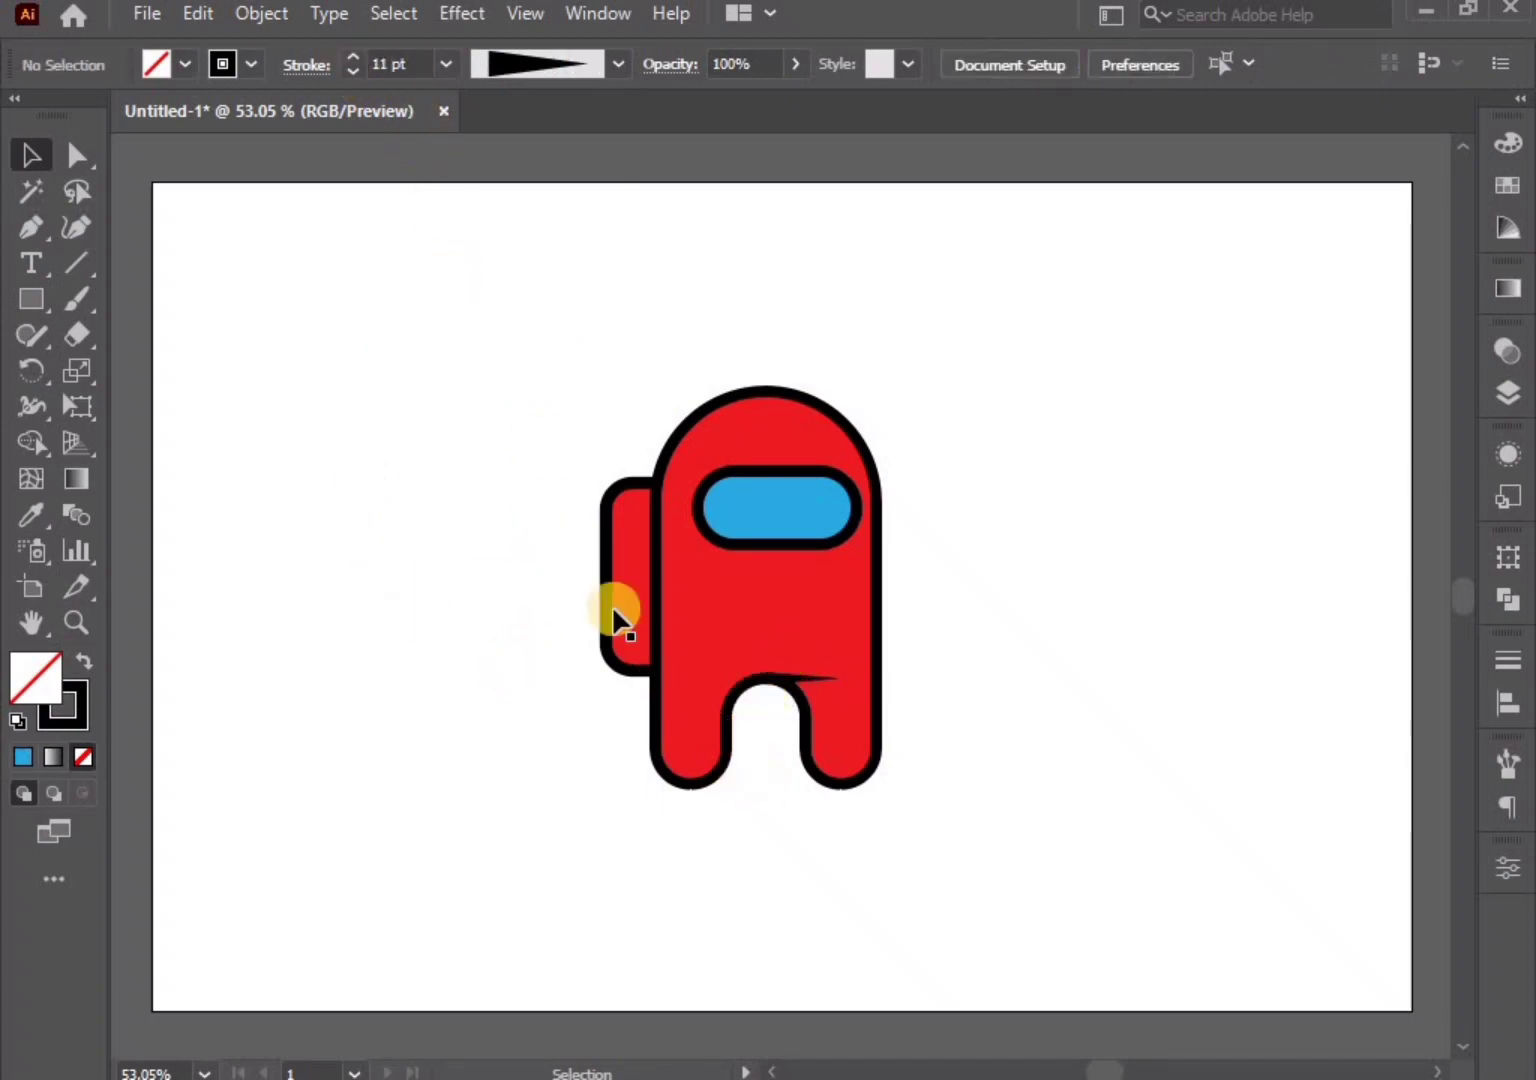
left_click(680, 624)
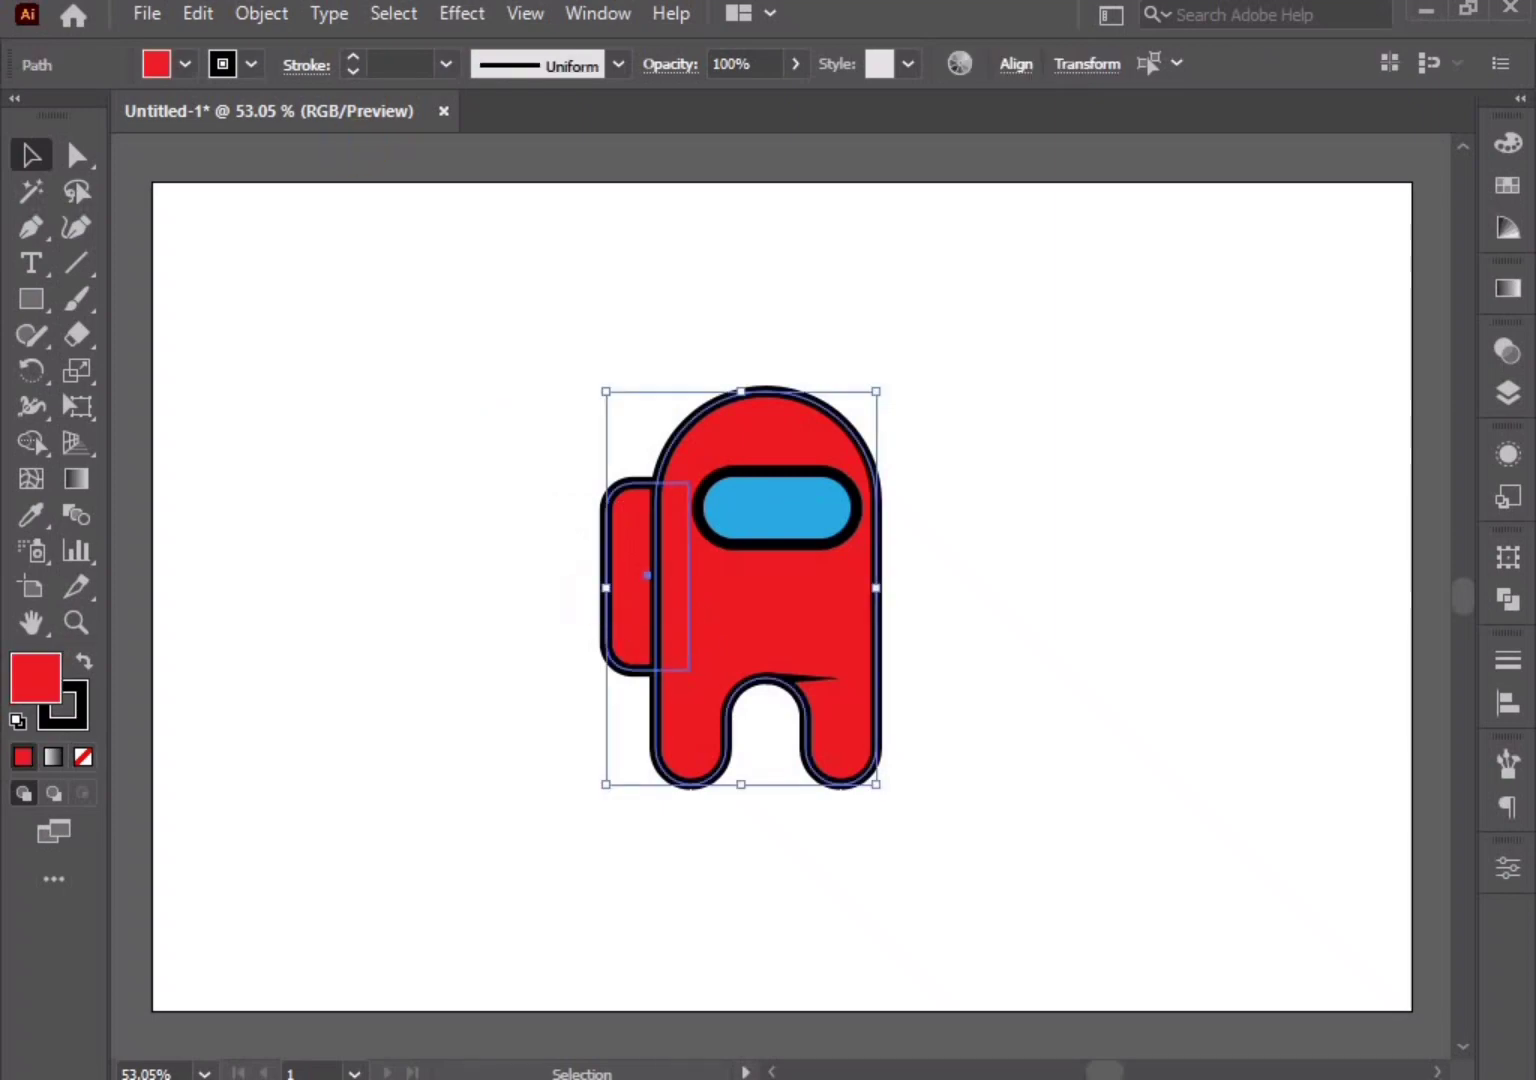
Expand the crewmate's fill and stroke, then enter the group to edit the red body
left_click(257, 13)
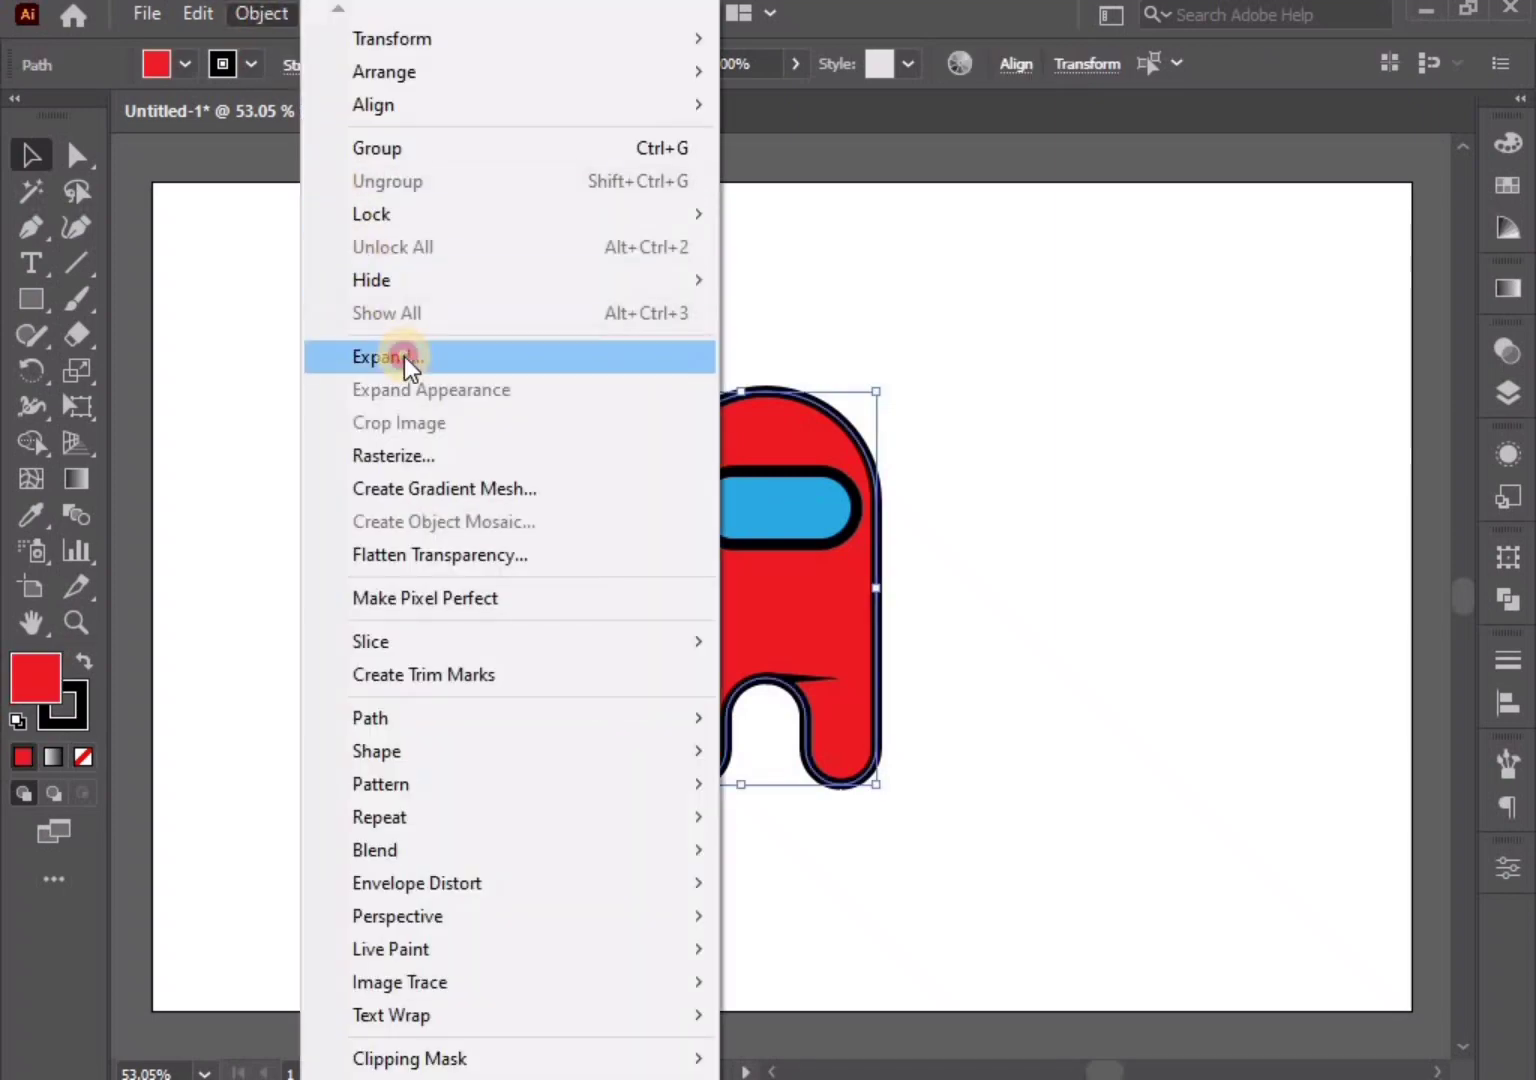
left_click(404, 356)
left_click(739, 706)
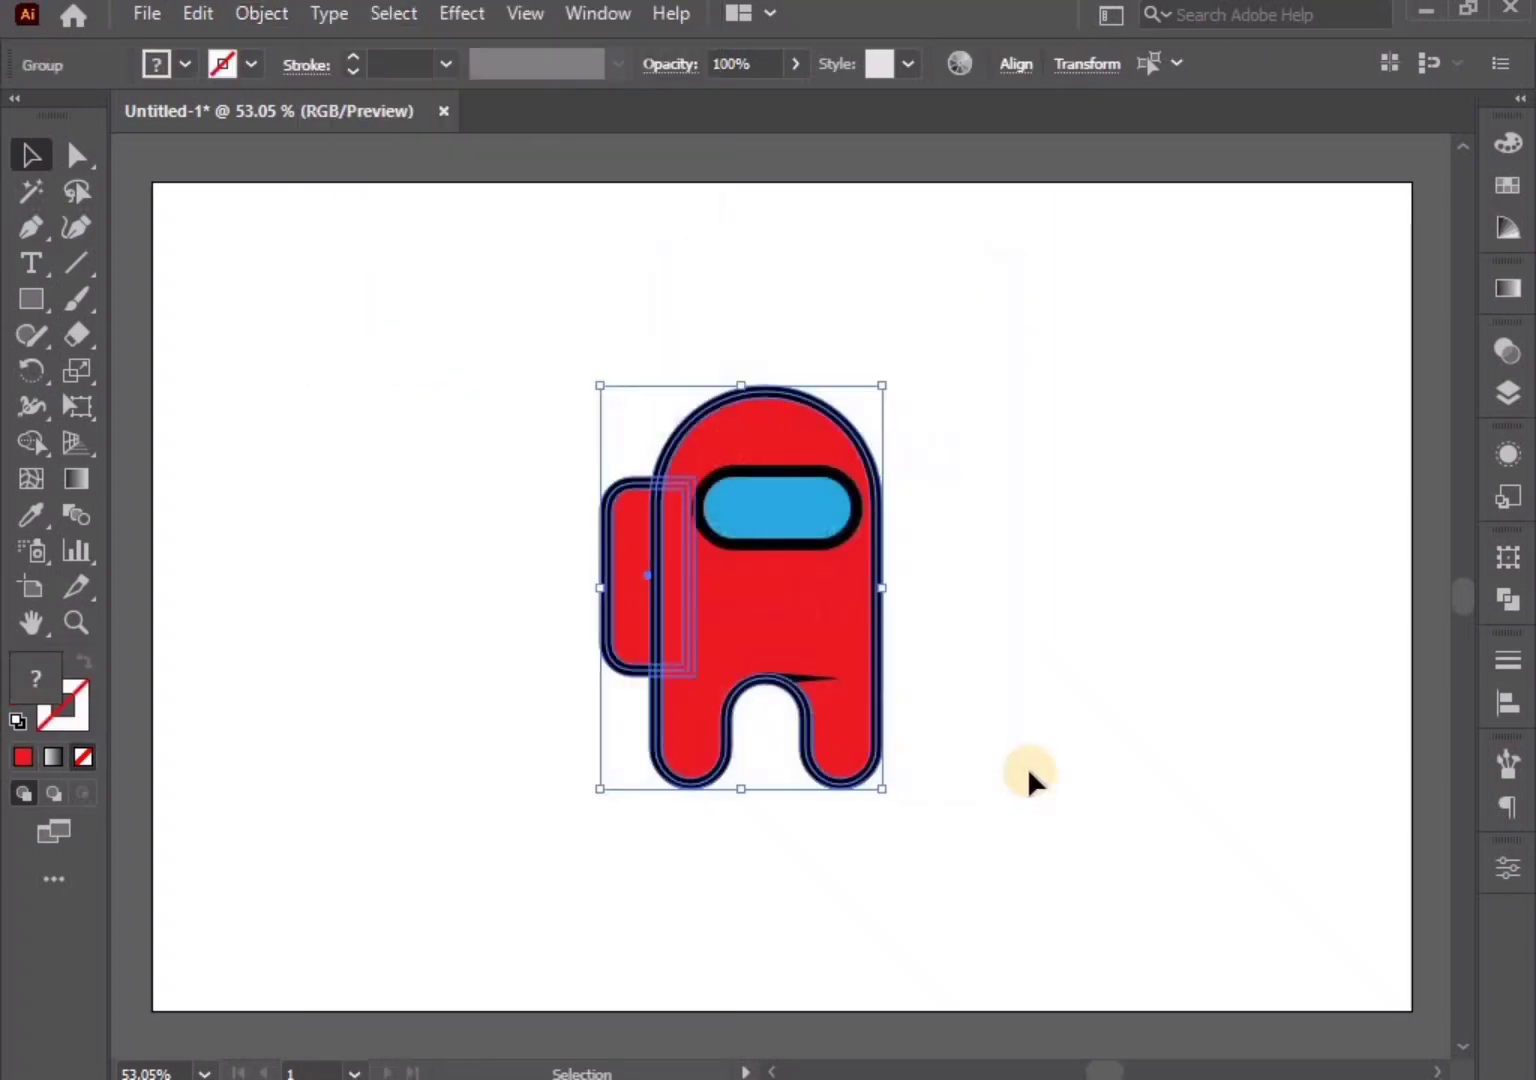
left_click(1028, 767)
left_click(777, 612)
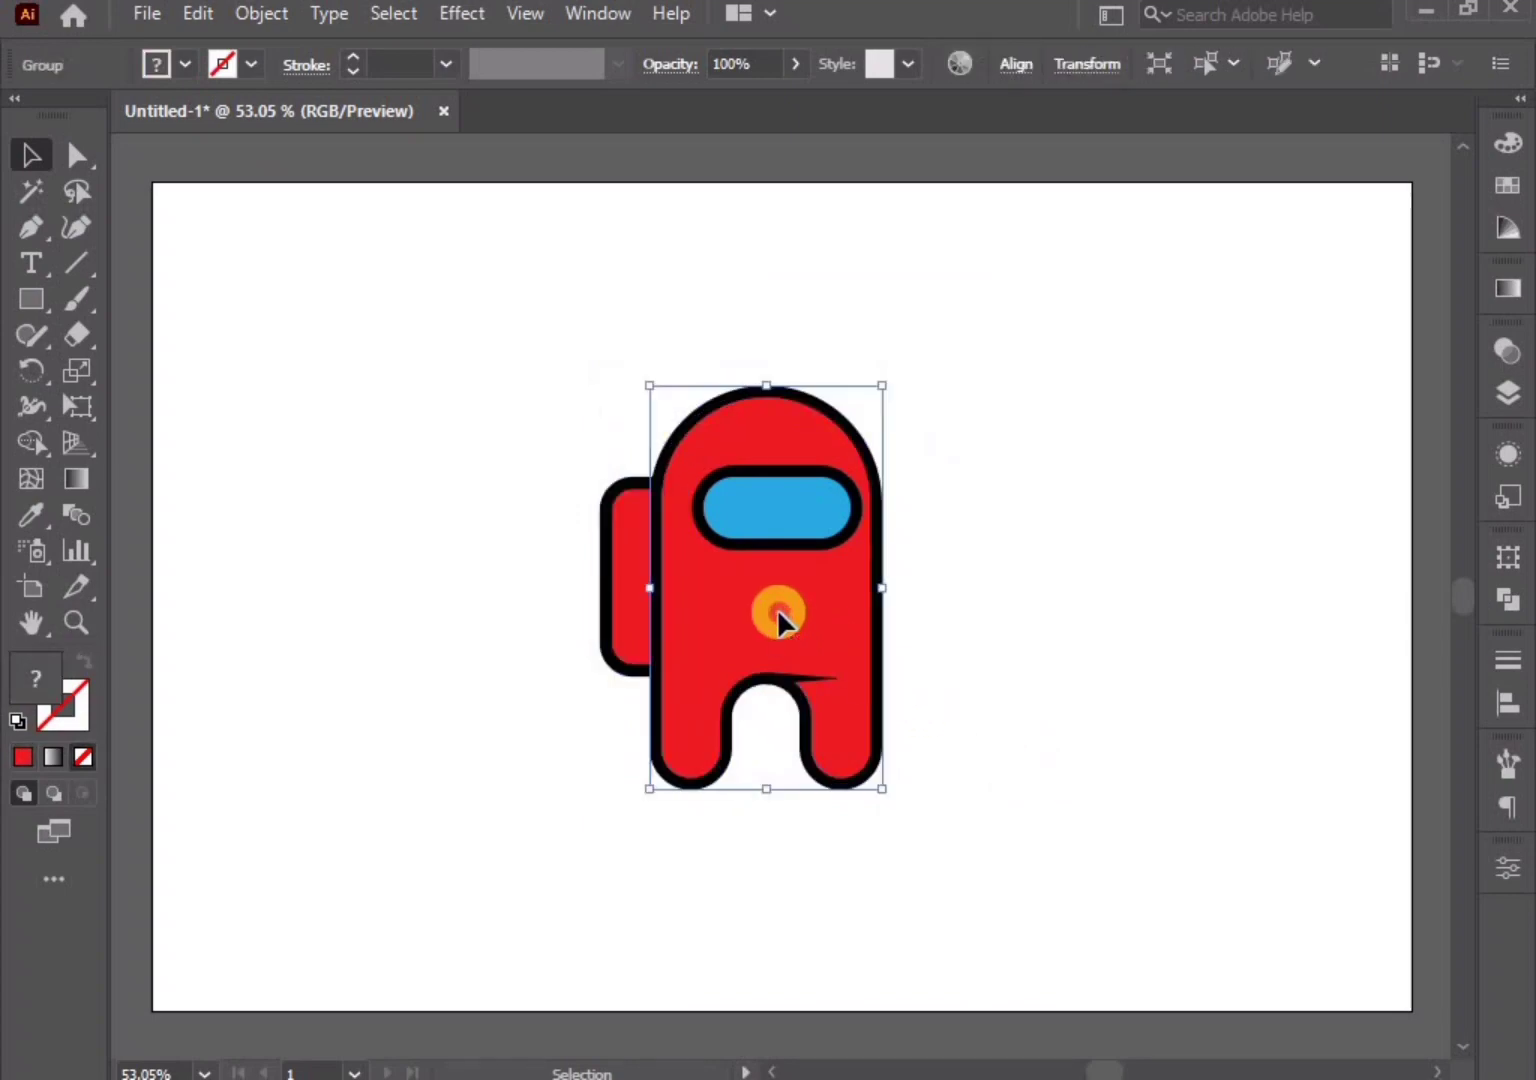
double_click(780, 591)
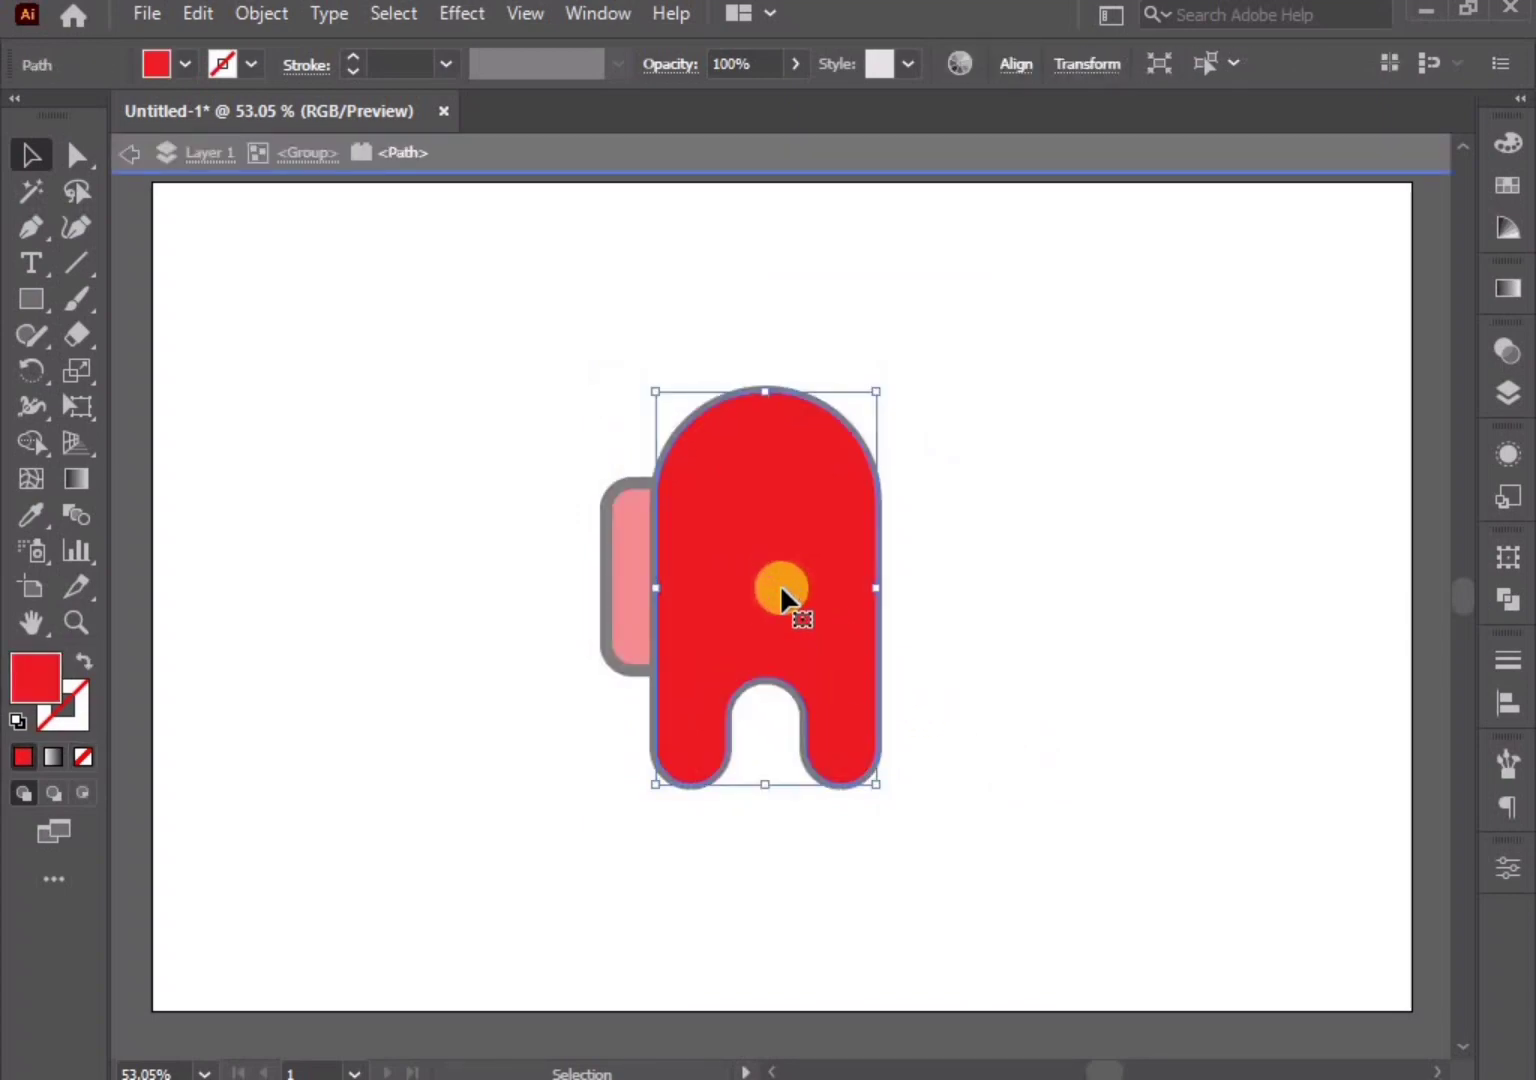
Draw a rectangle over the upper body, round it into a capsule, and nudge it down
left_click(37, 296)
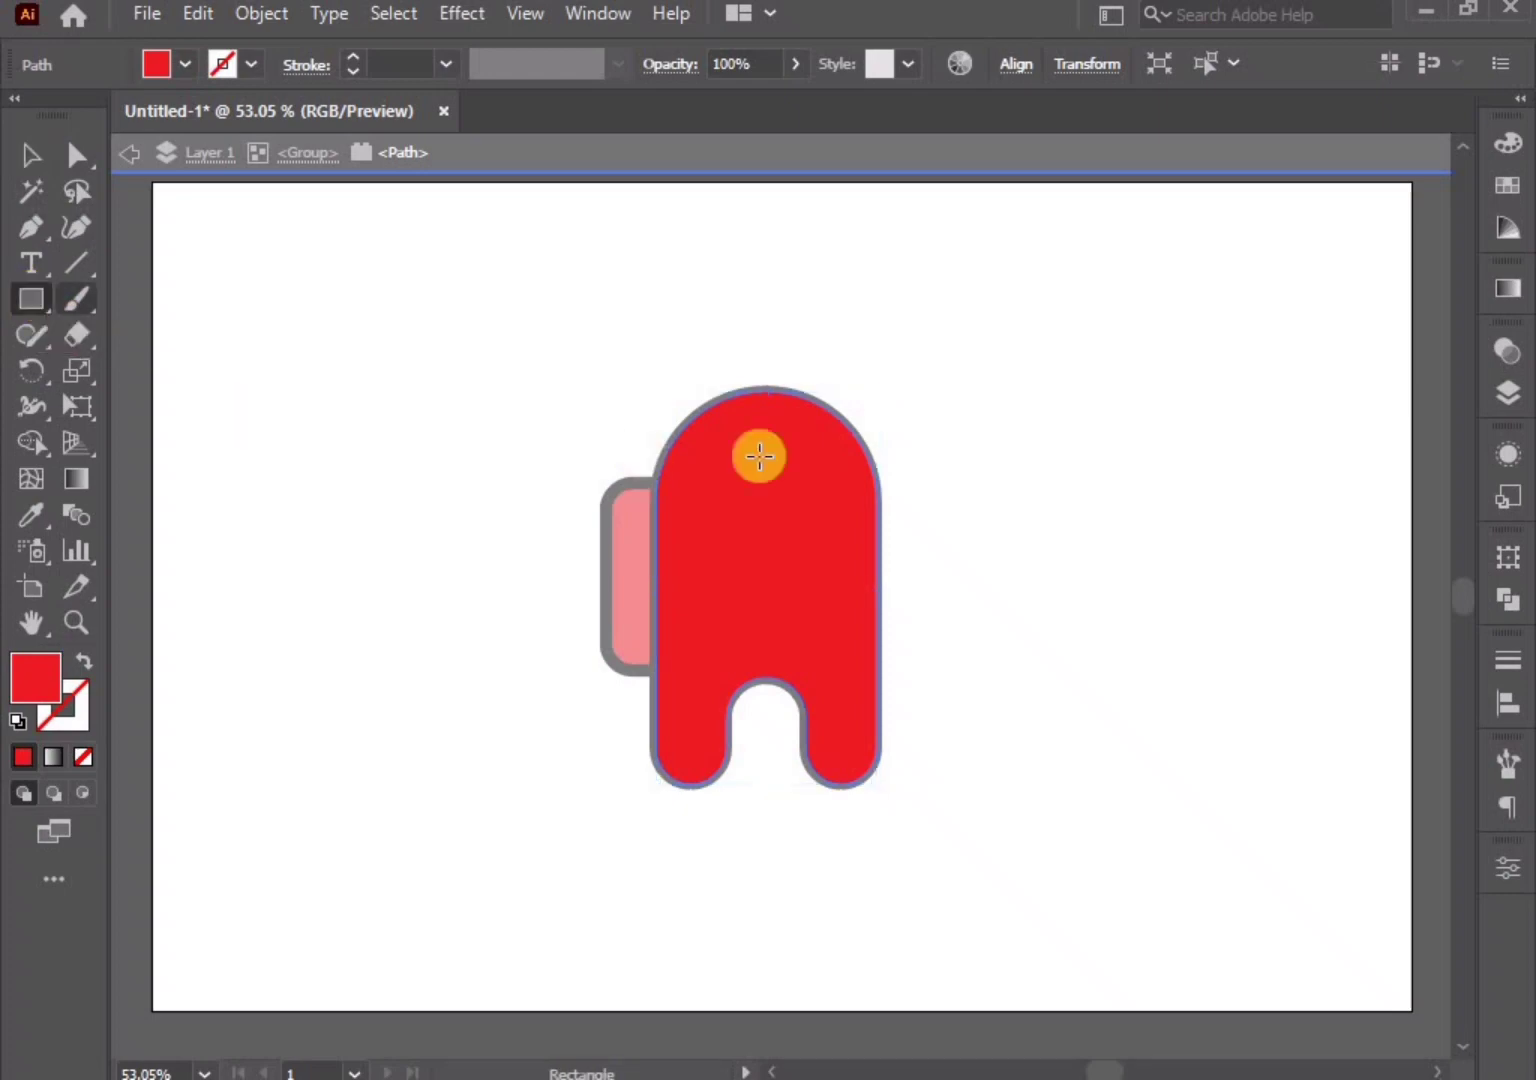
left_click_drag(690, 311, 883, 621)
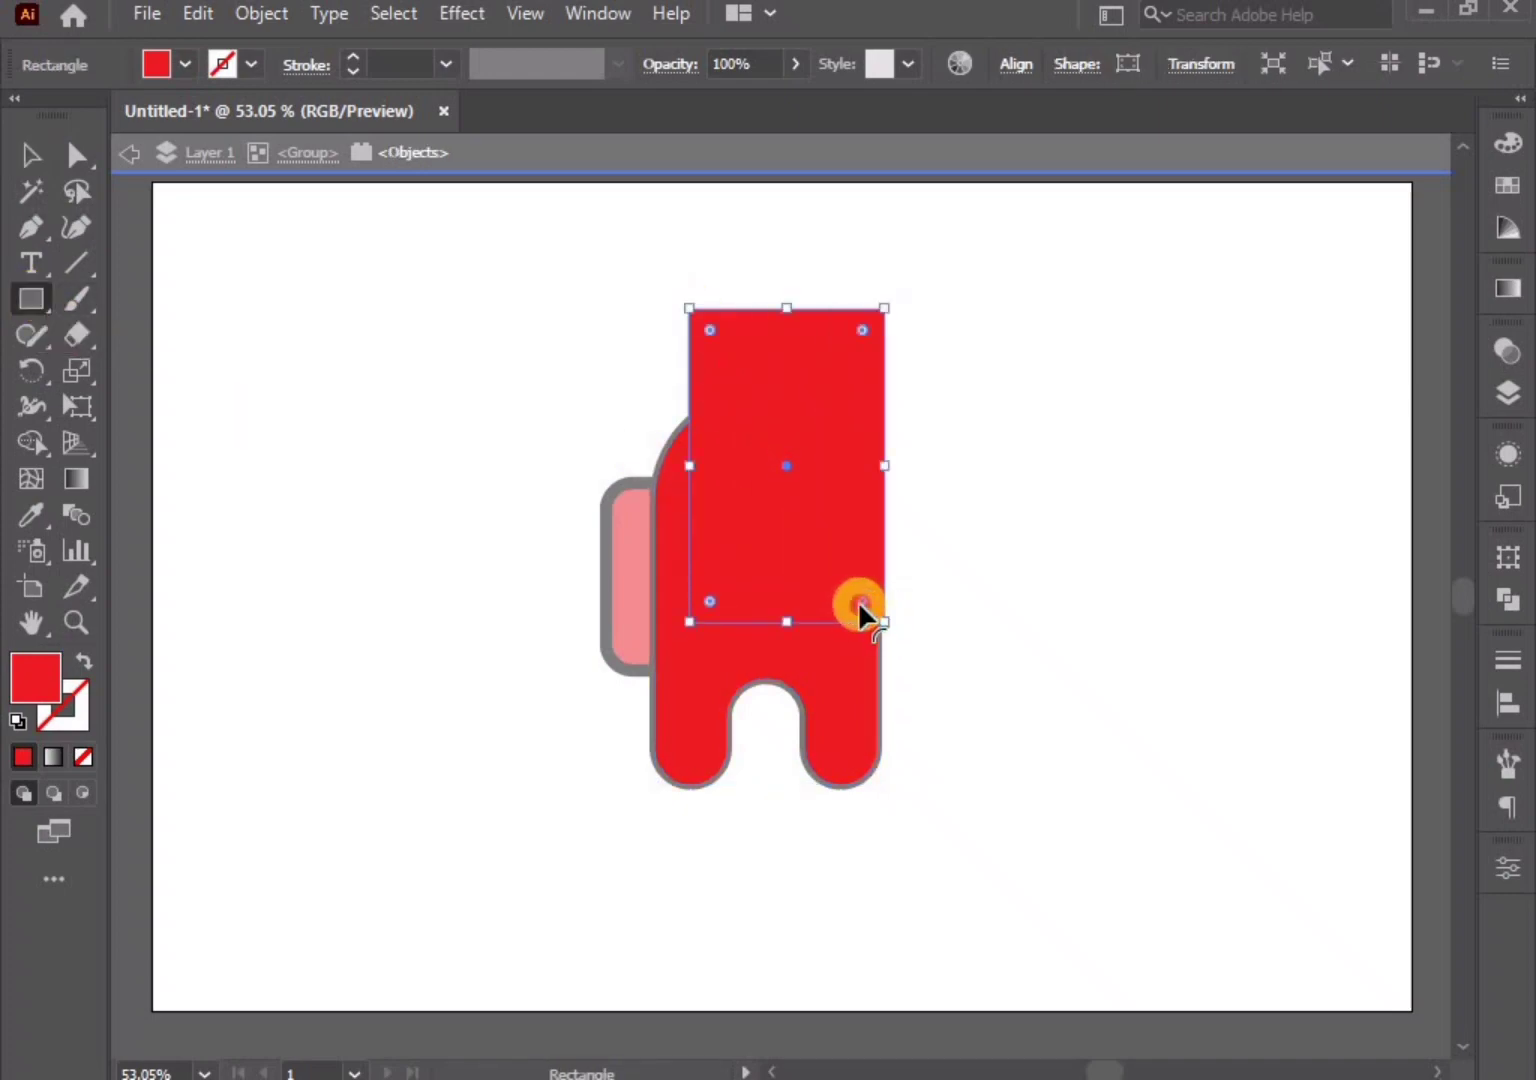
left_click_drag(858, 600, 783, 454)
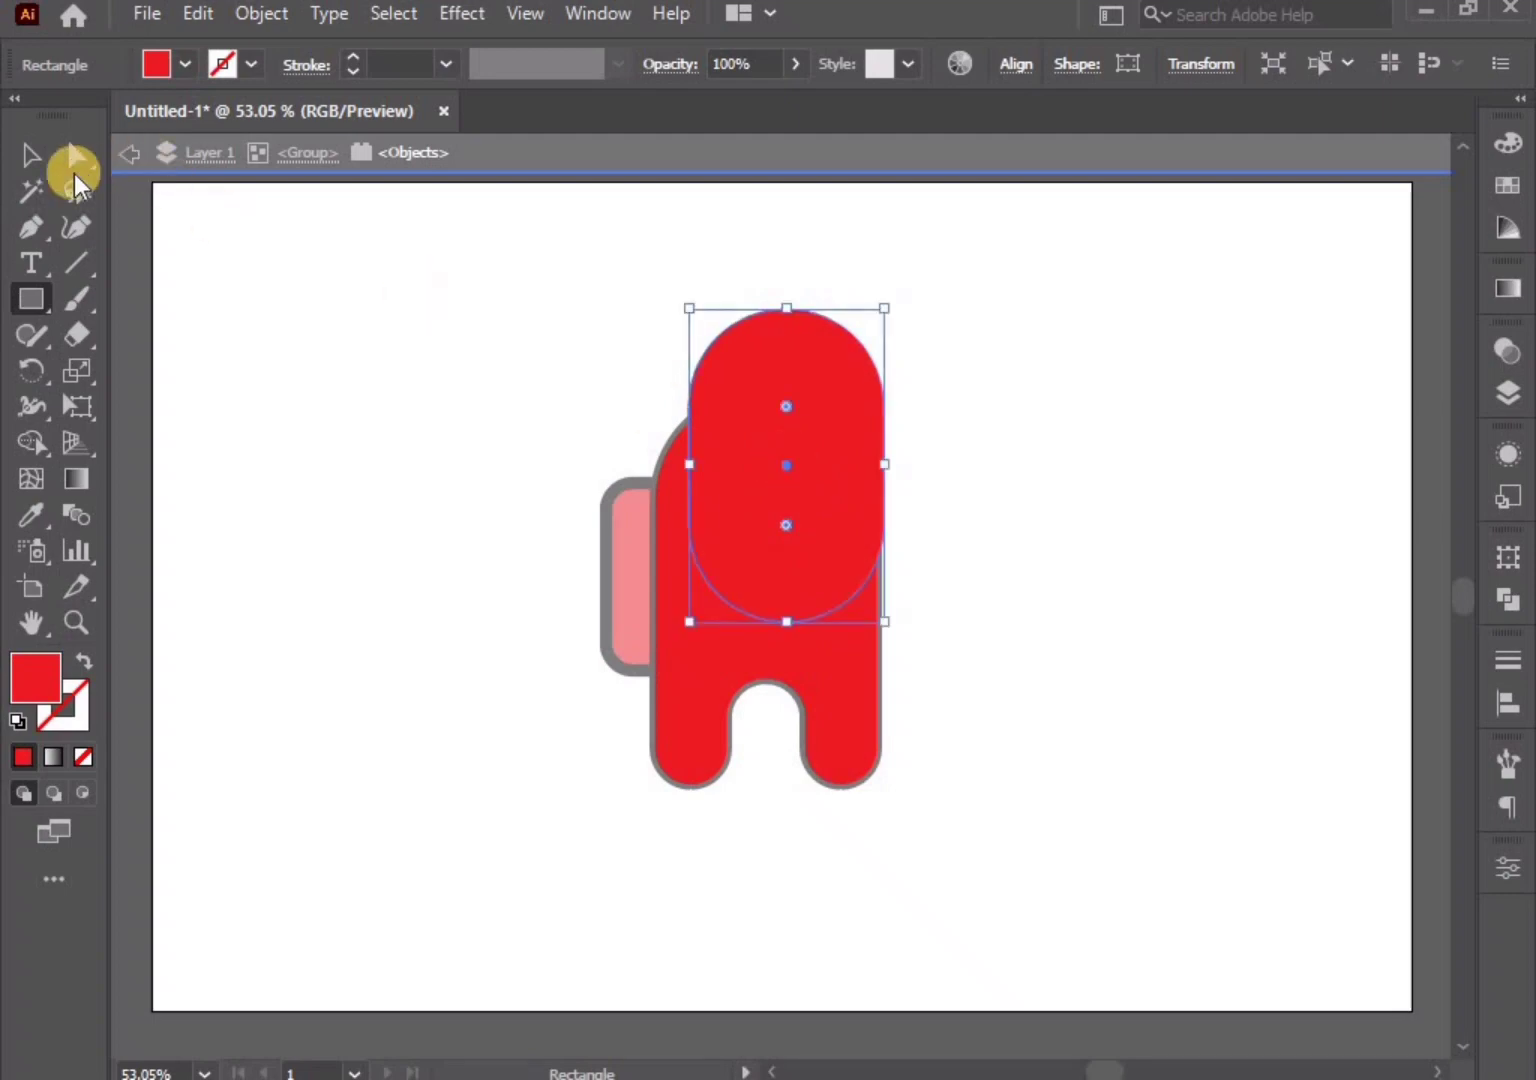
left_click(31, 155)
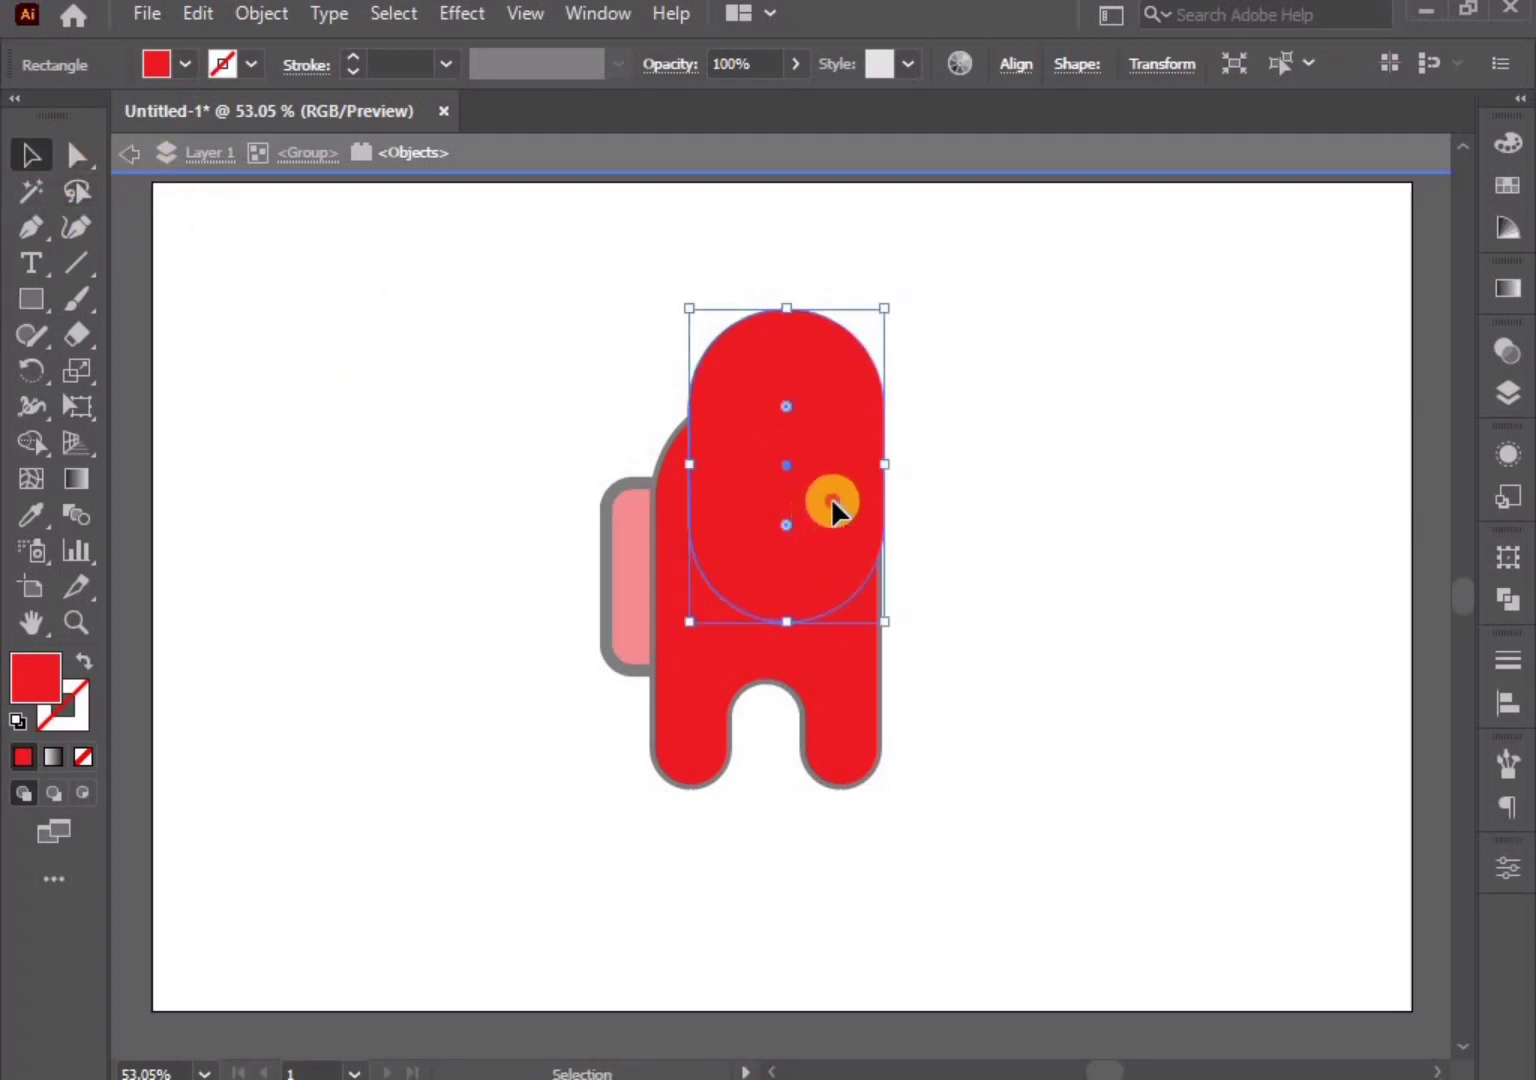
left_click_drag(830, 500, 832, 507)
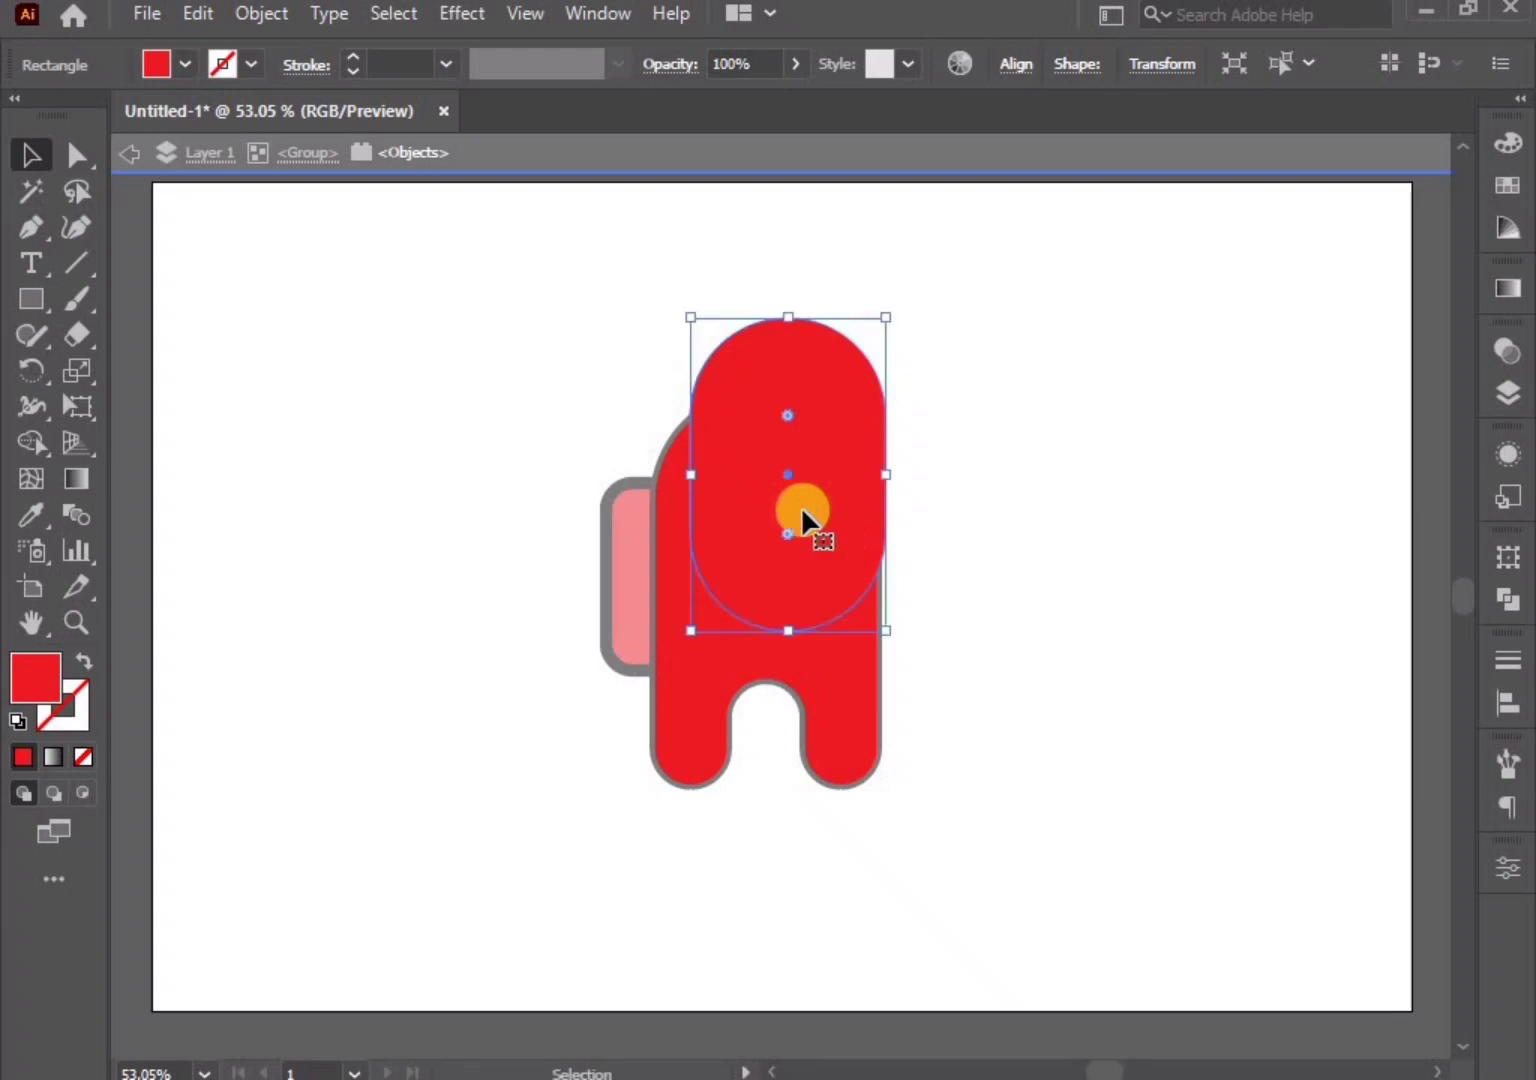
Set the capsule's fill to a lighter pinkish red in the Color Picker
double_click(41, 680)
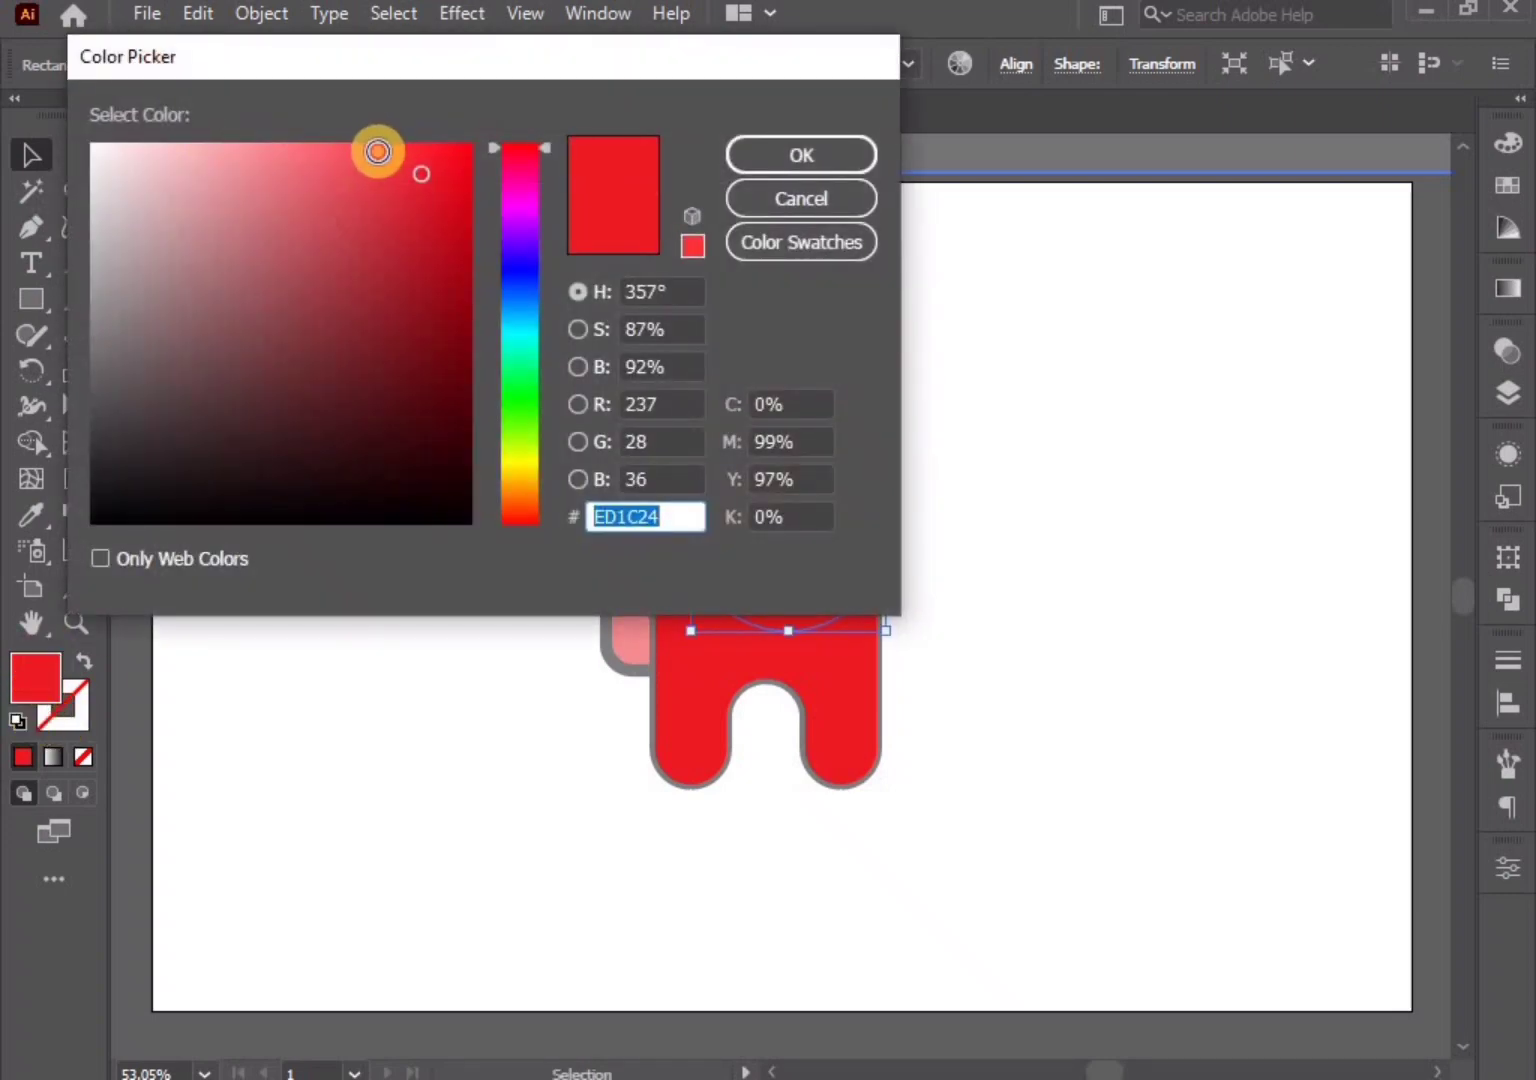
left_click_drag(376, 152, 338, 151)
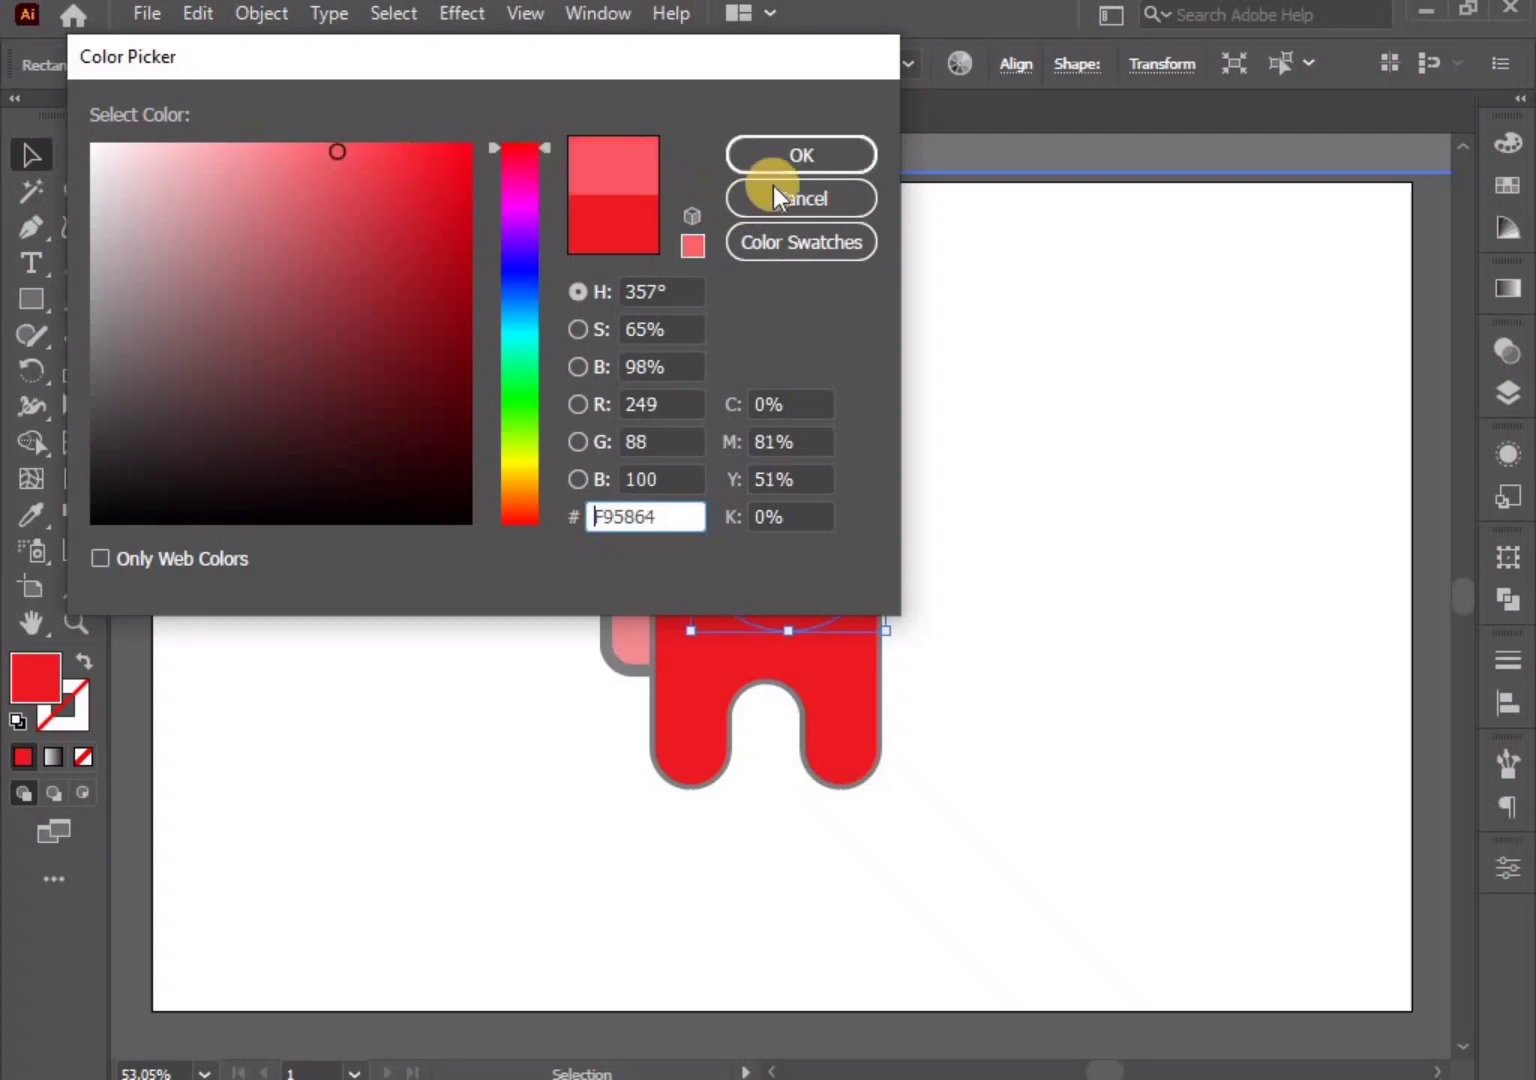
key("Return")
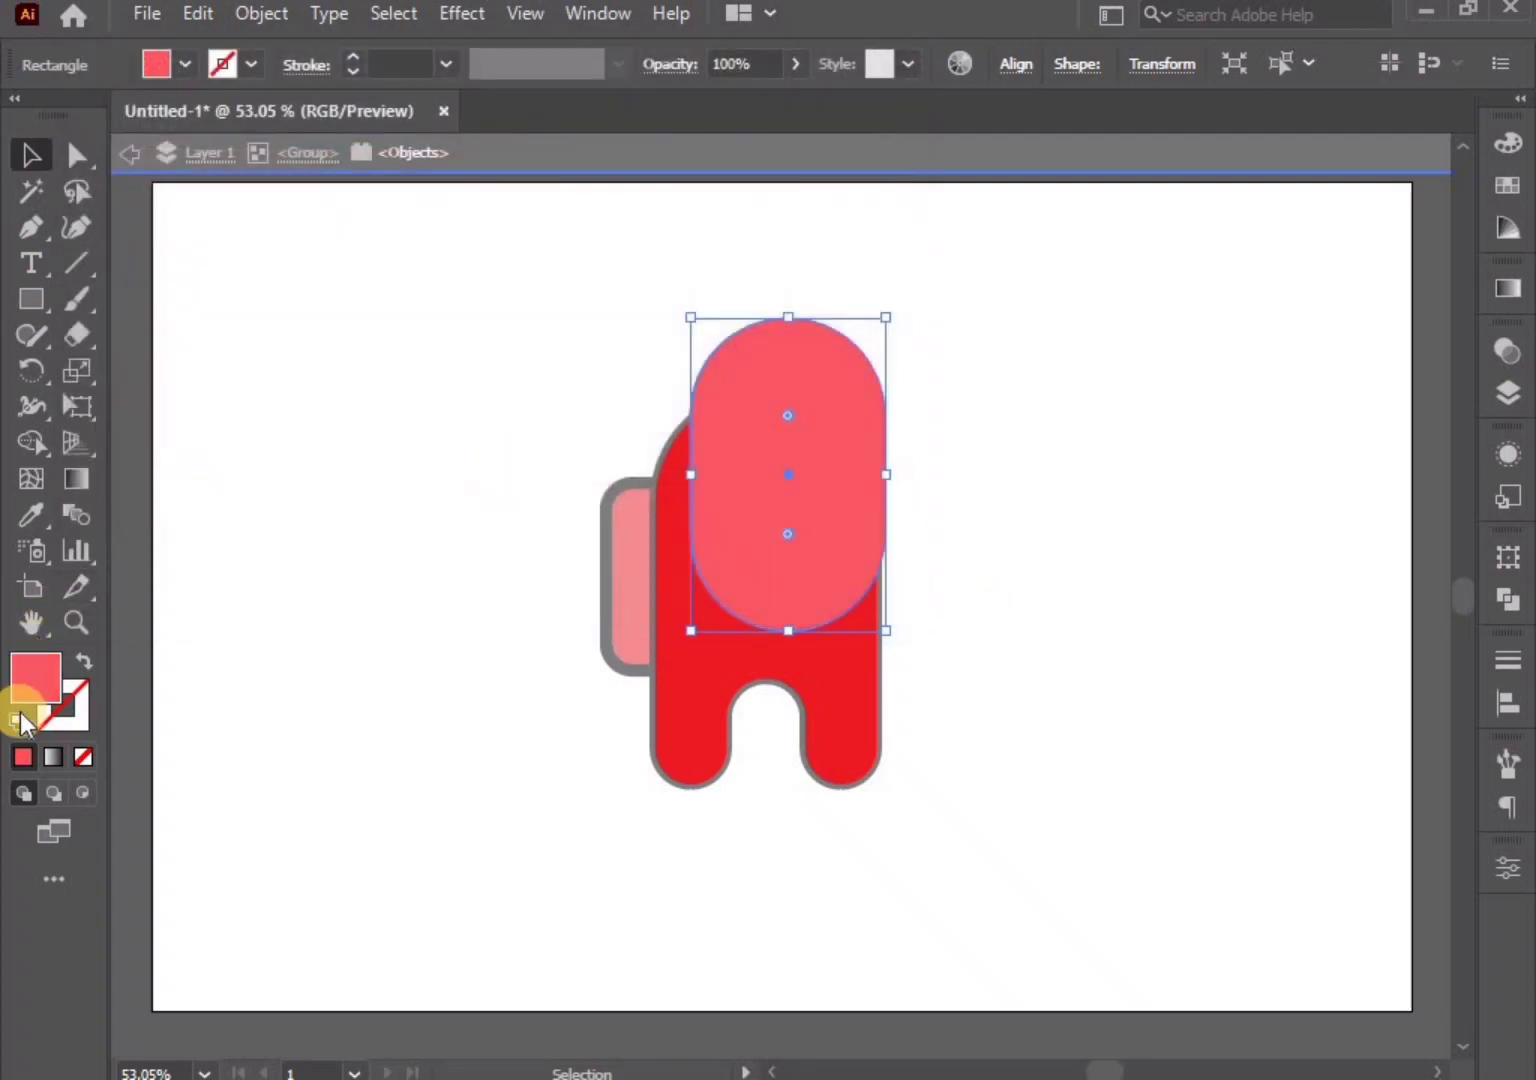
double_click(35, 677)
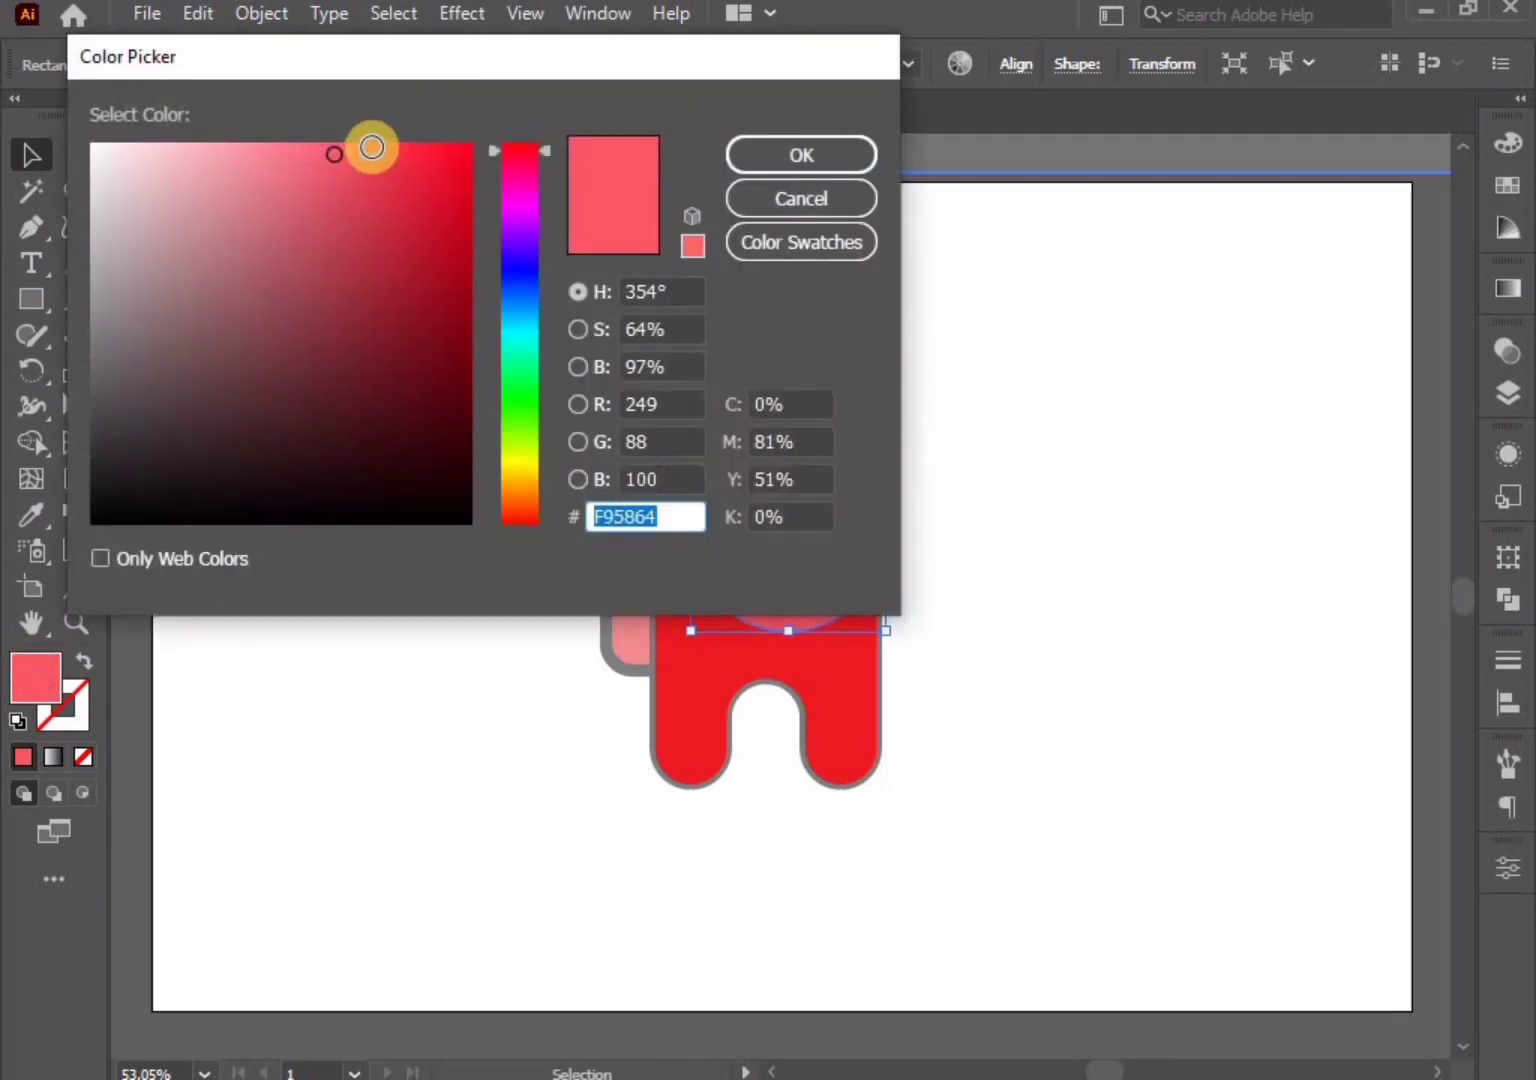
left_click(372, 146)
left_click(790, 157)
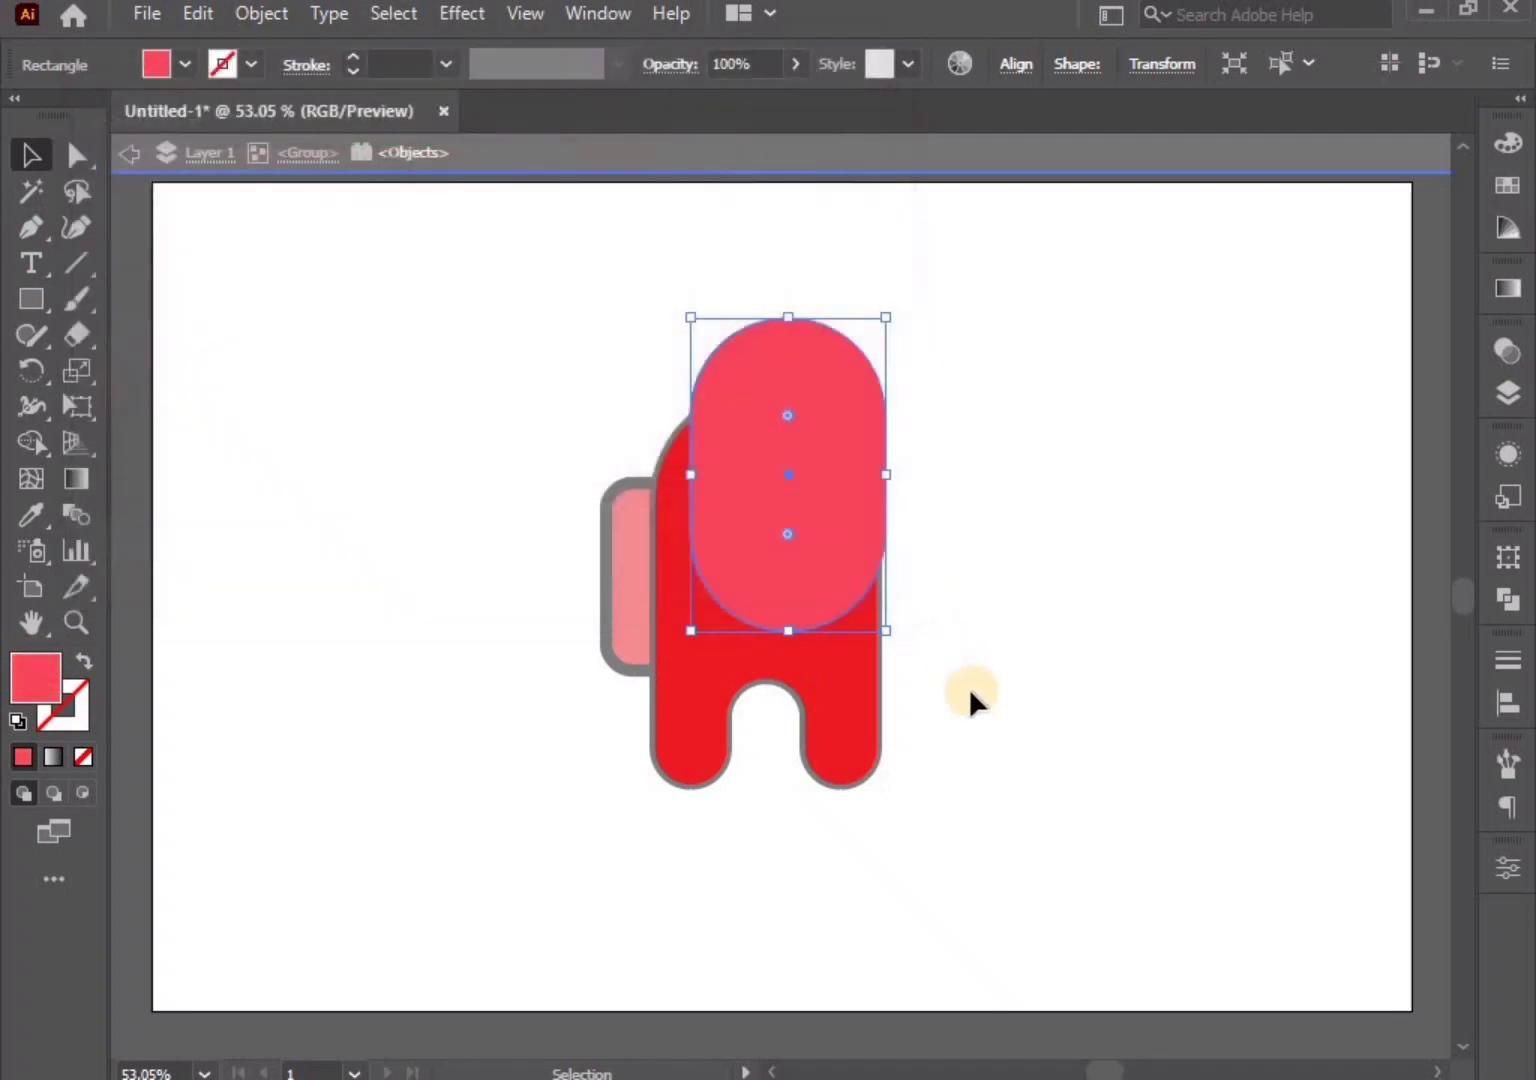
left_click(825, 668, "shift")
Trim the highlight capsule to the body outline with Shape Builder and exit isolation mode
left_click(937, 621)
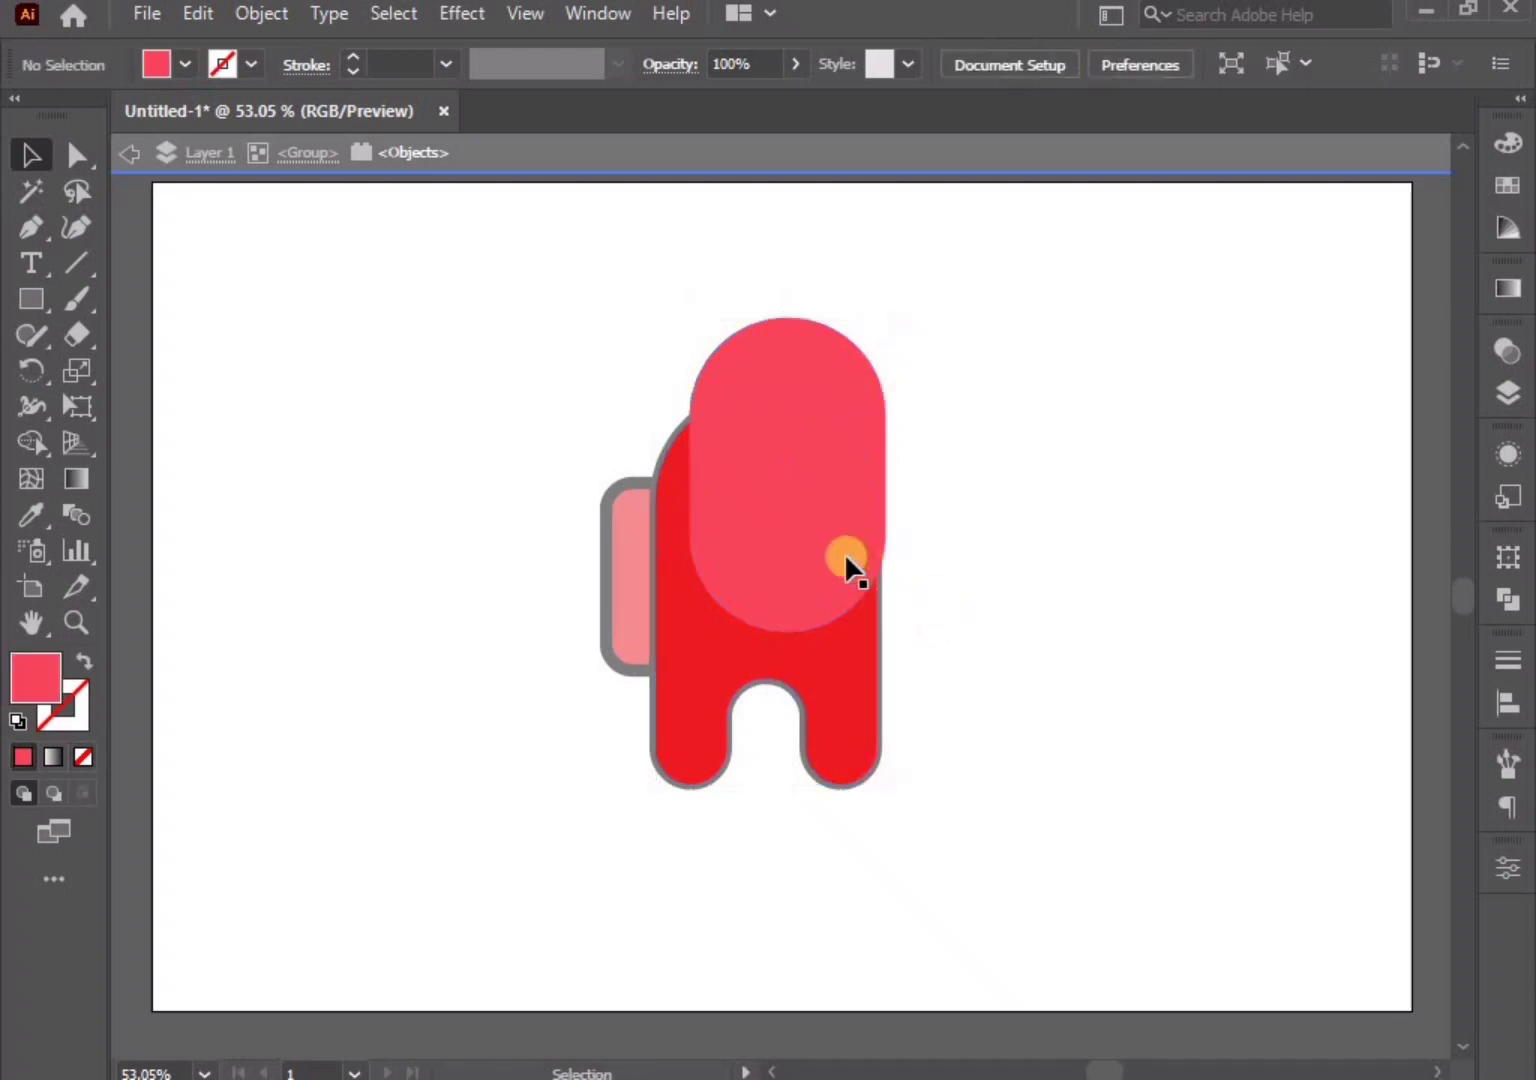
left_click_drag(829, 550, 835, 561)
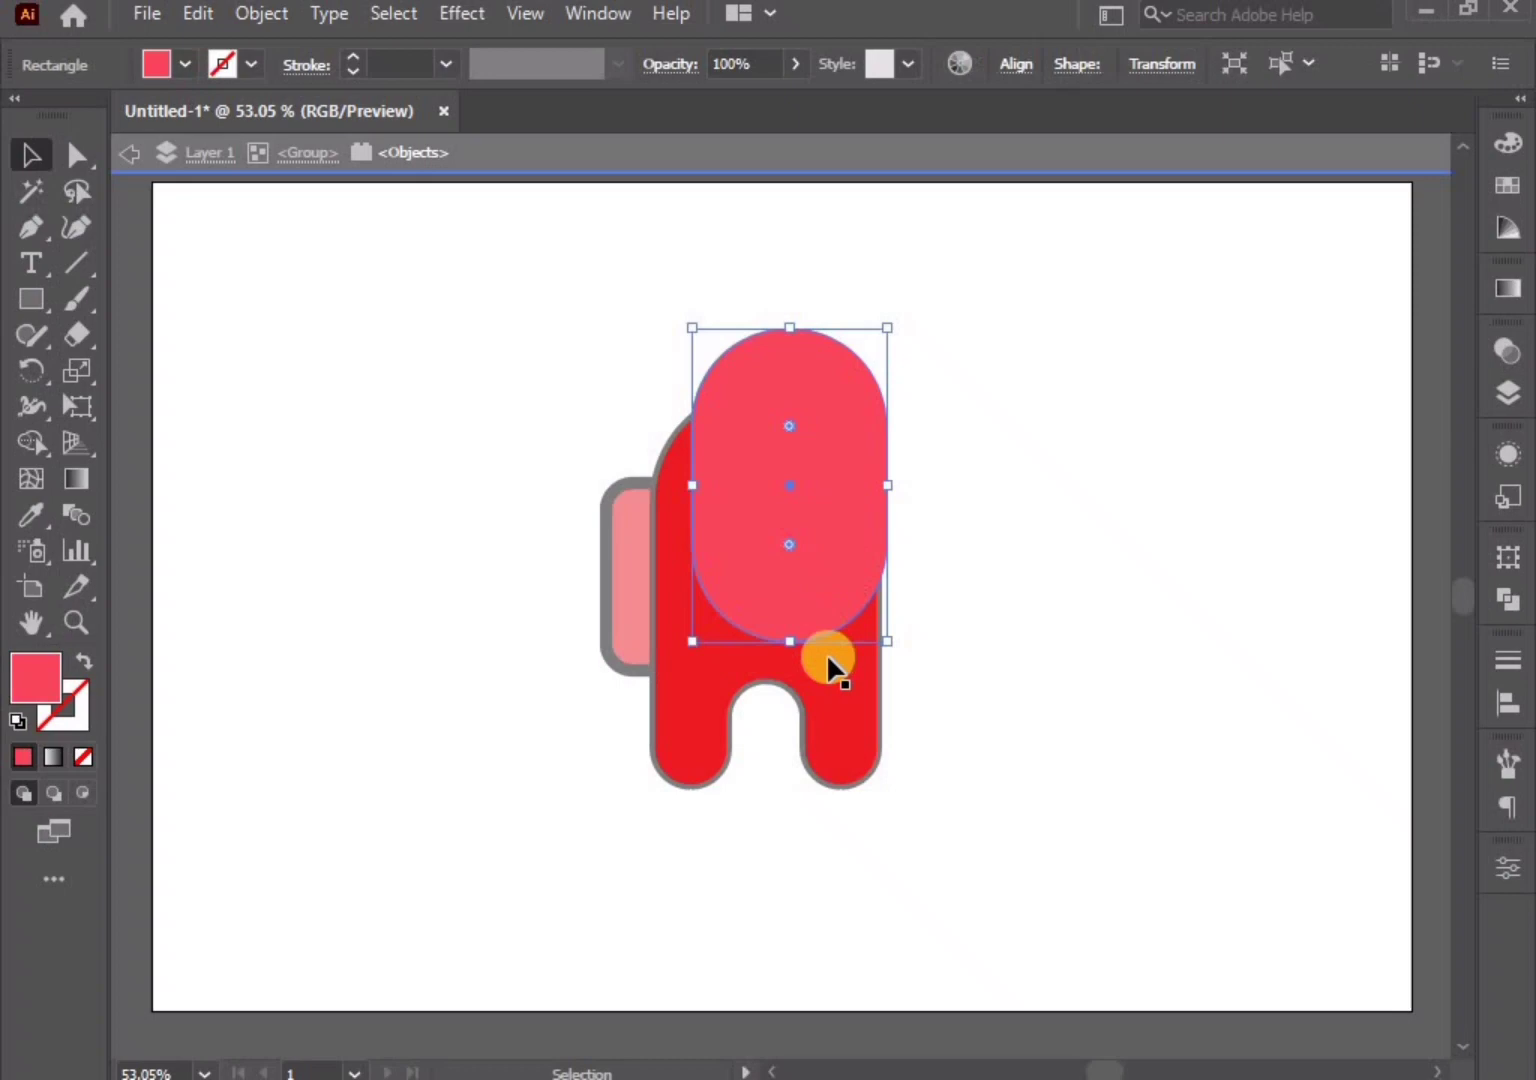
left_click(838, 717, "shift")
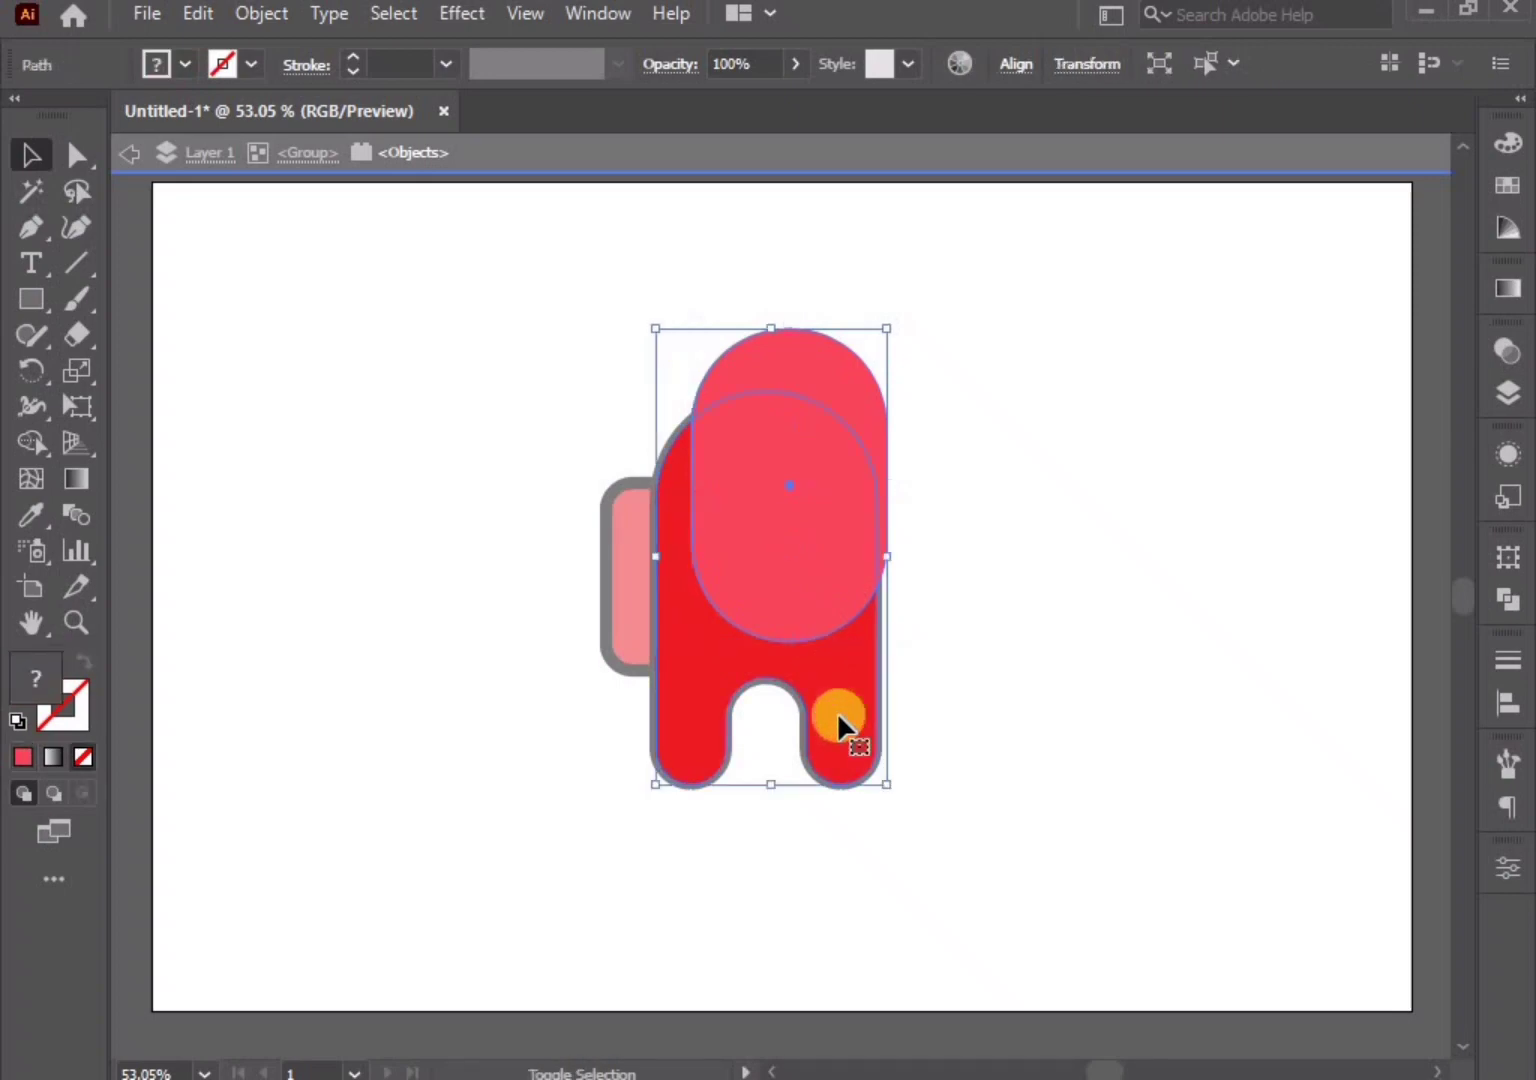
left_click(39, 442)
left_click(823, 370, "alt")
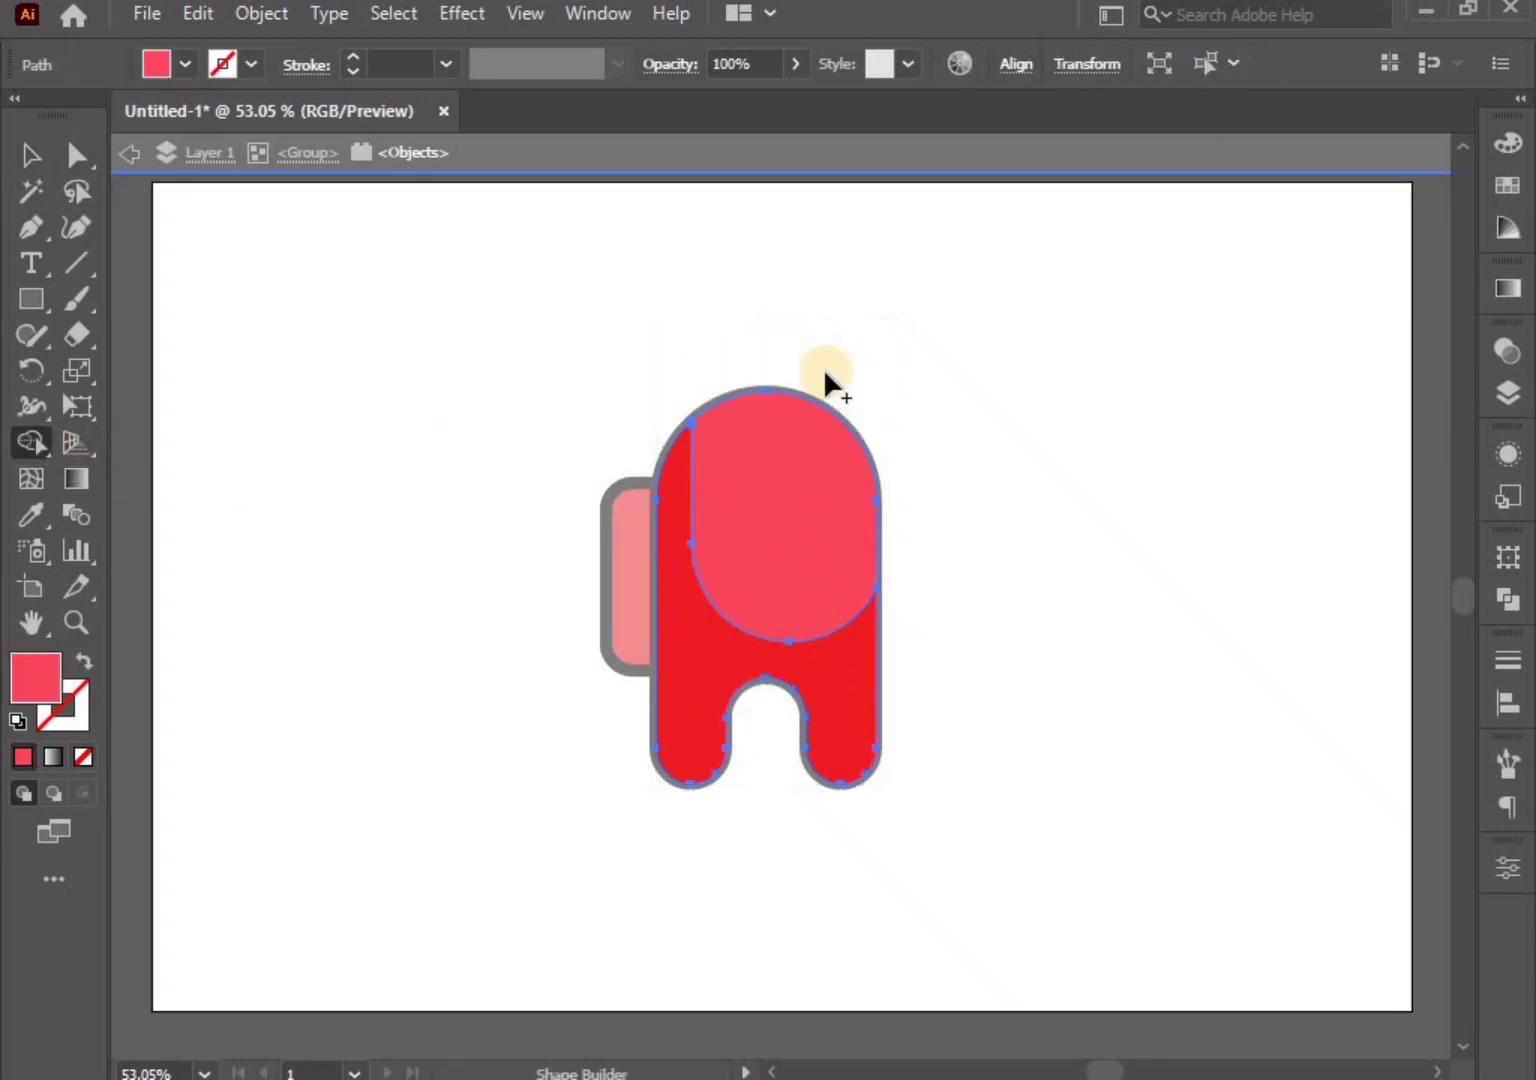
left_click(30, 158)
left_click(808, 189)
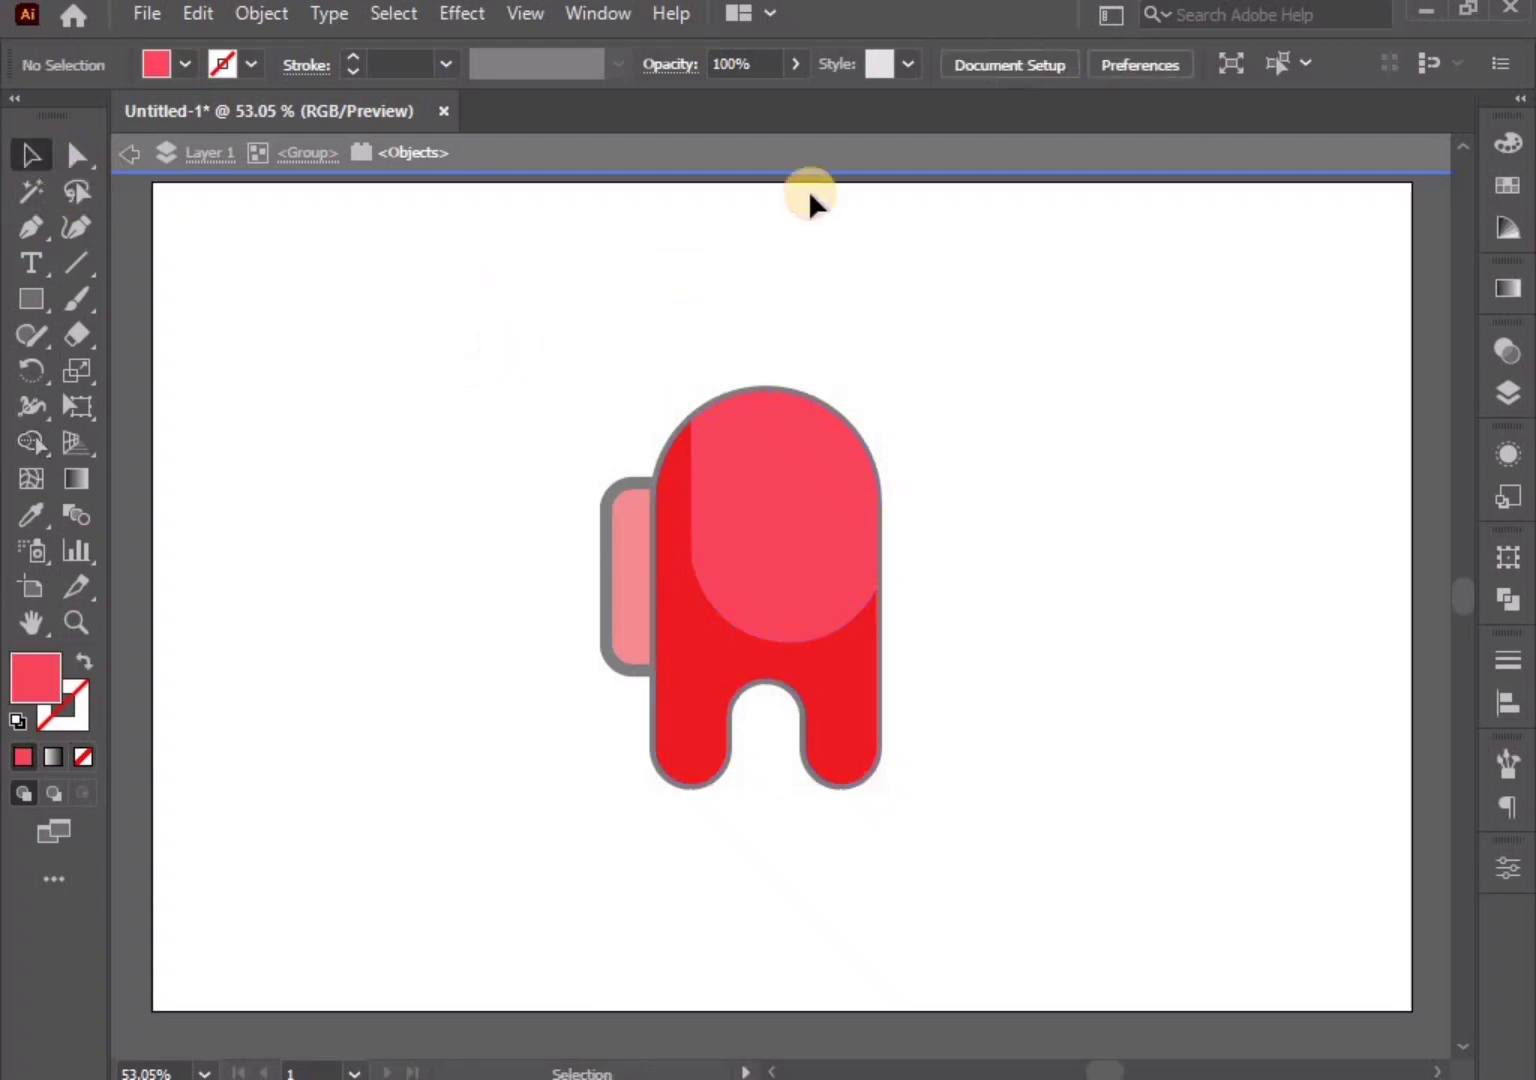
left_click(812, 164)
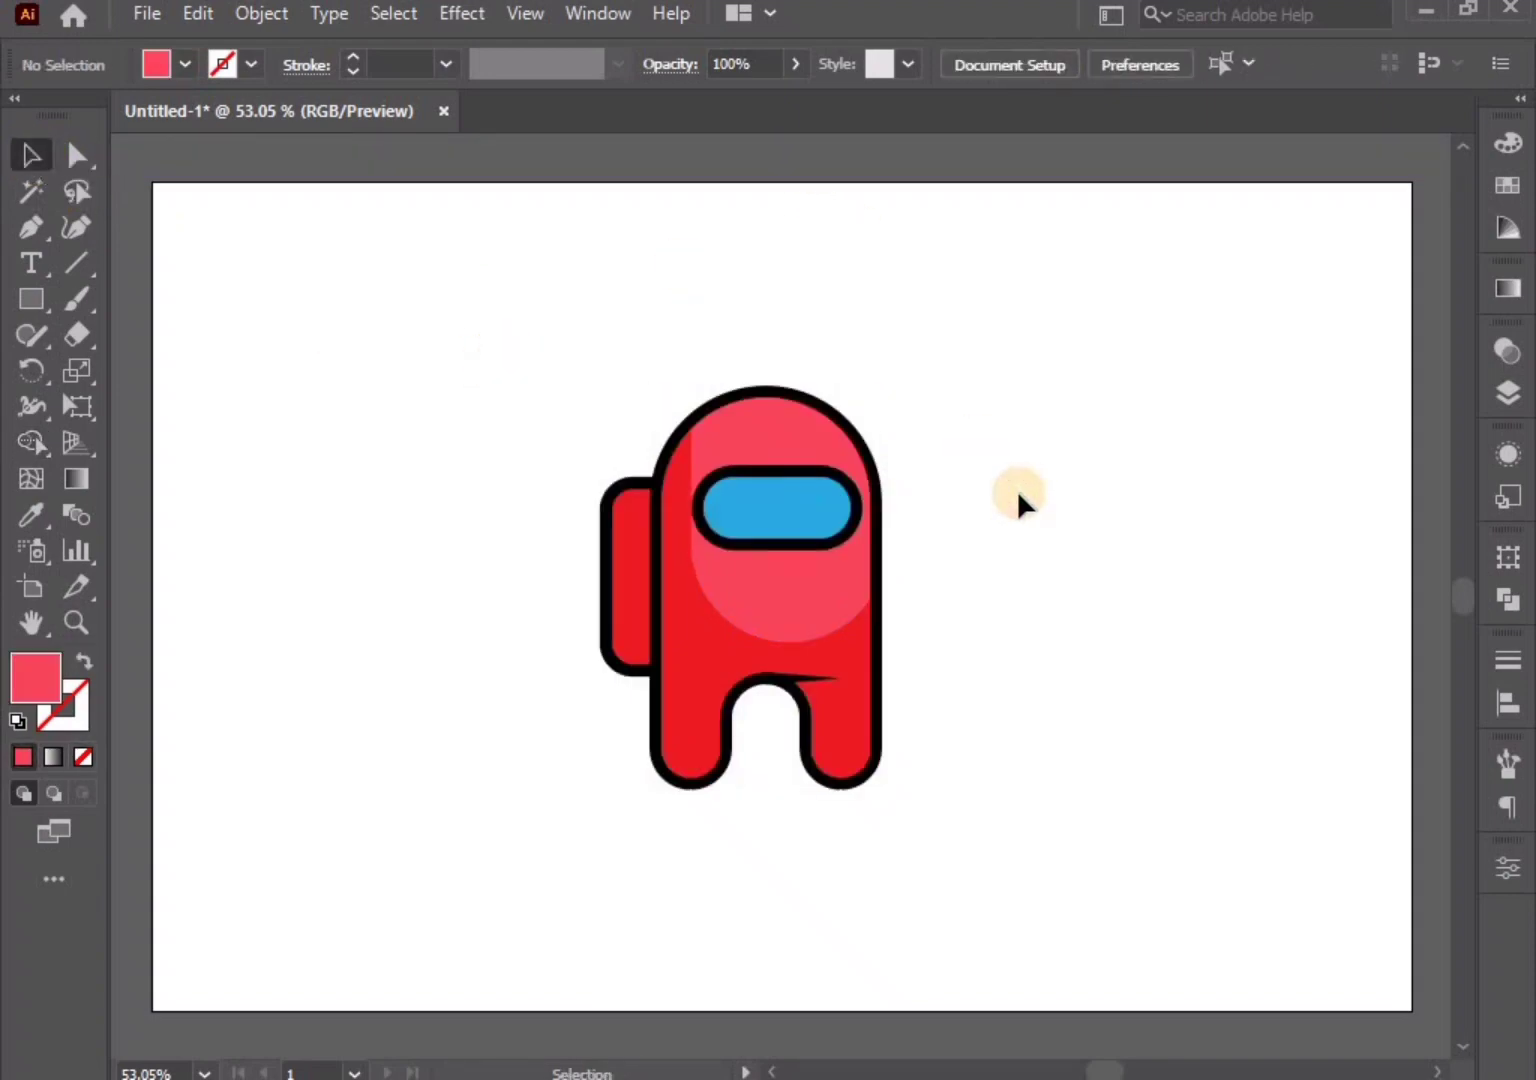
Isolate the backpack rectangle, paste a copy in front, and shift the copy down
left_click(626, 604)
double_click(628, 600)
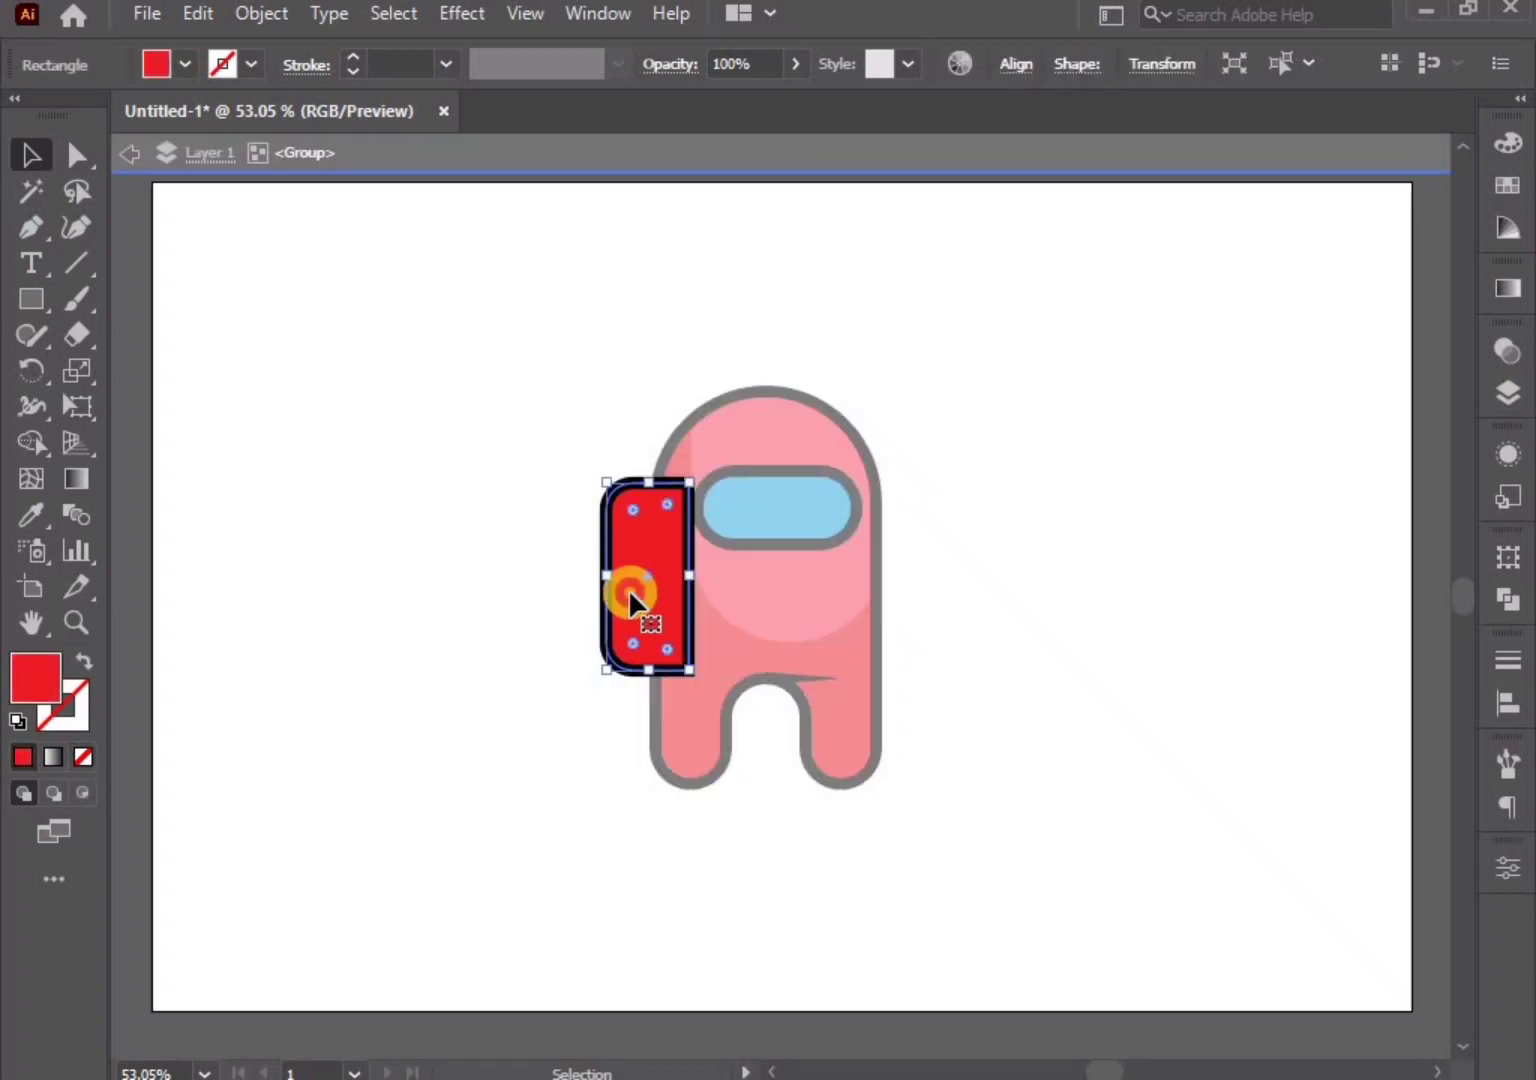
double_click(630, 597)
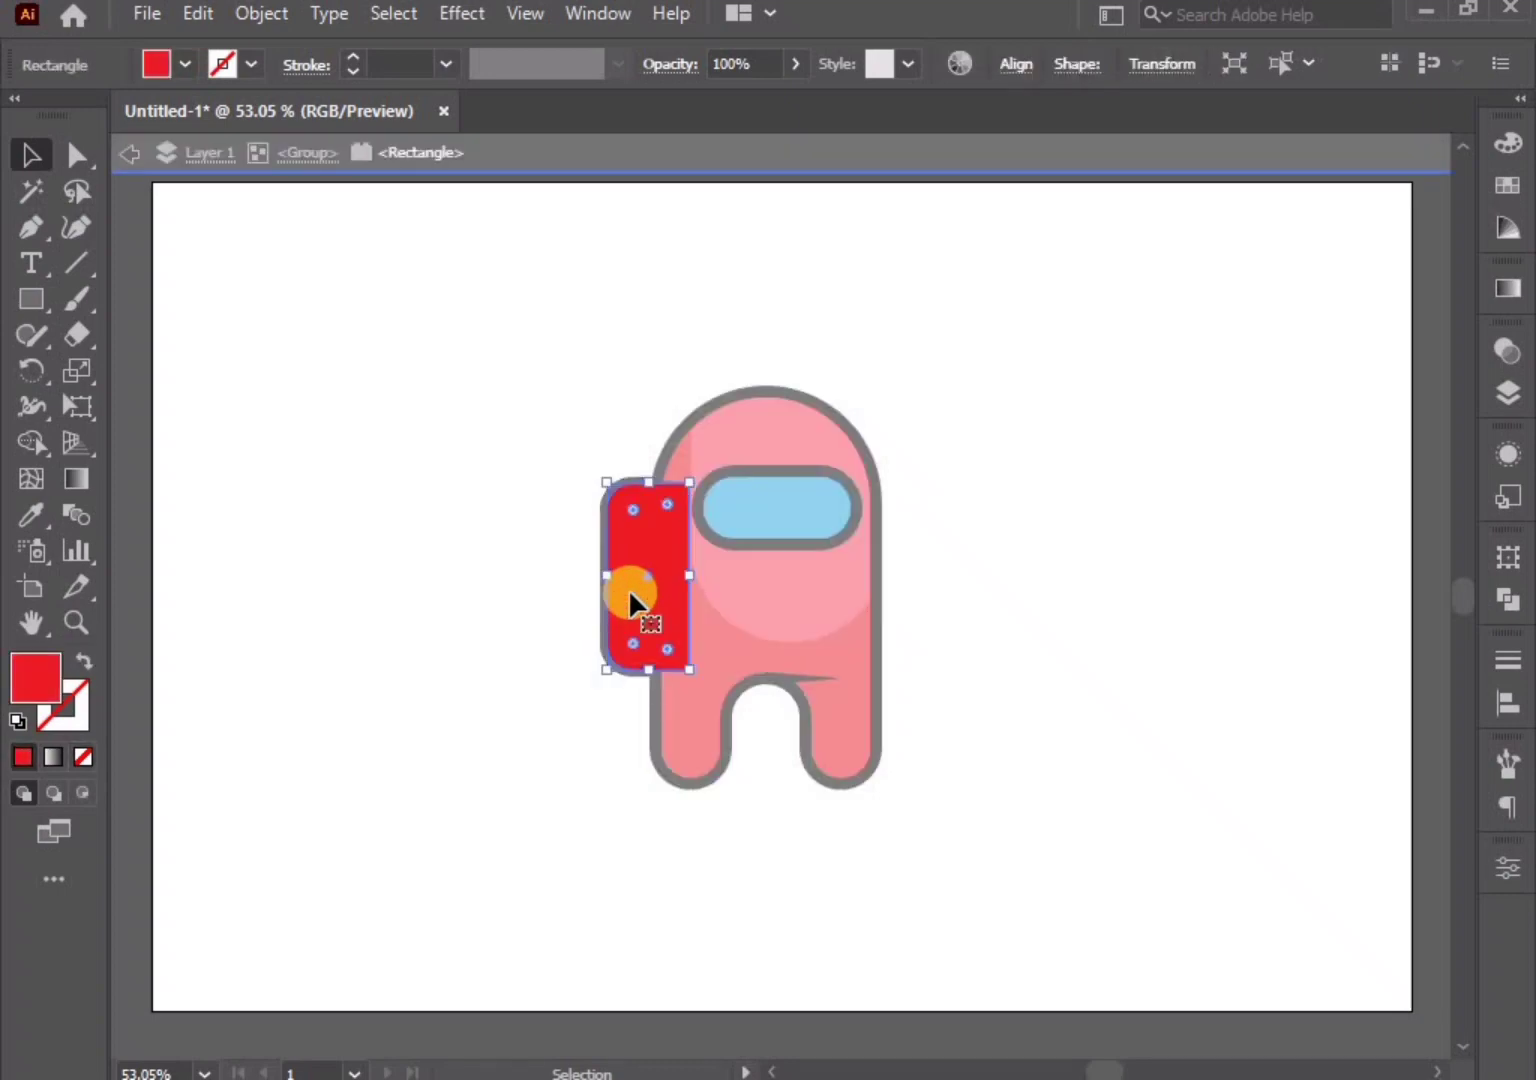
left_click(198, 14)
left_click(247, 155)
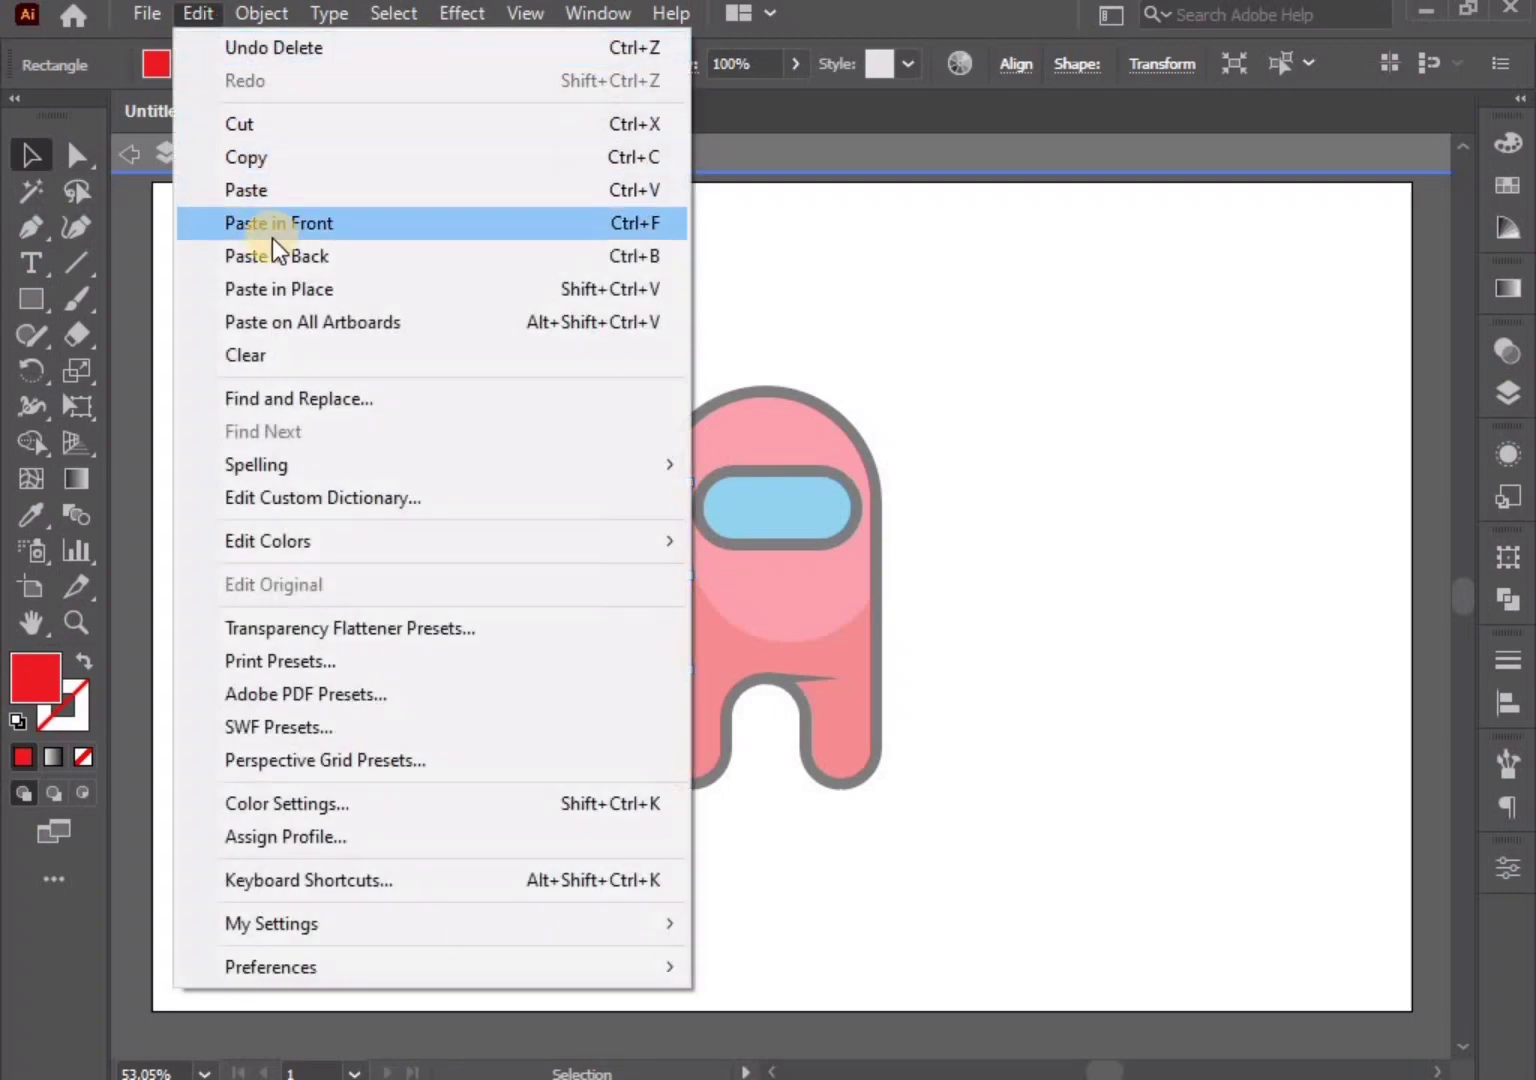
left_click(273, 232)
left_click(645, 579)
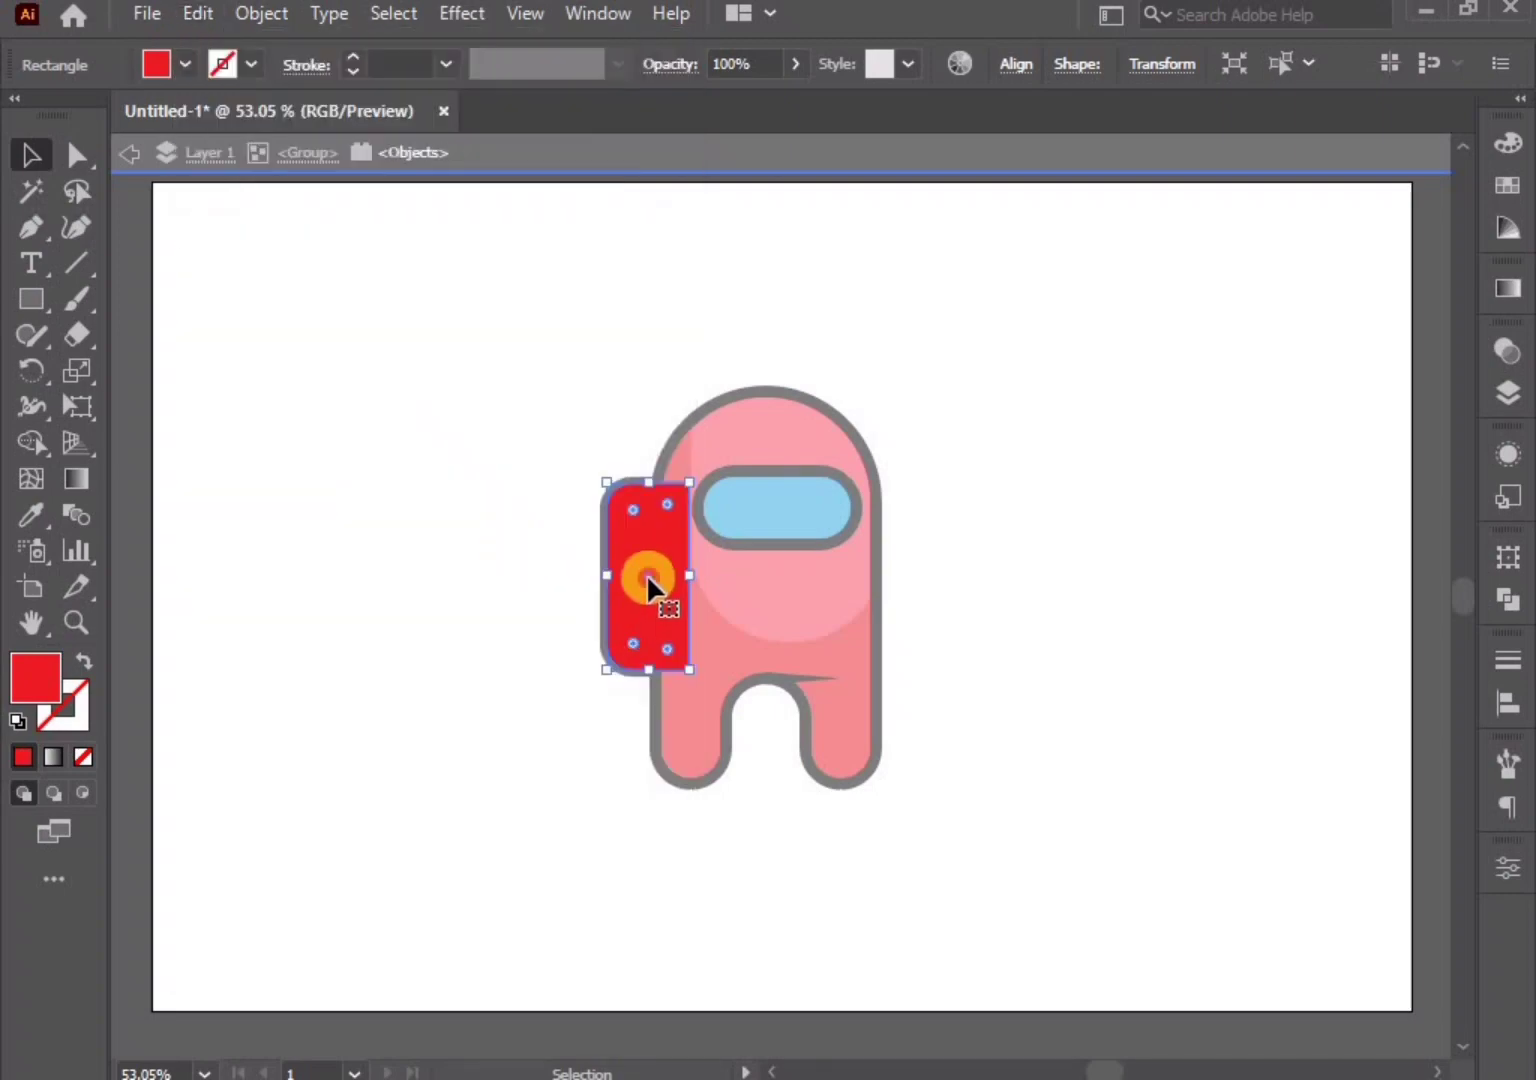
left_click_drag(647, 578, 646, 610)
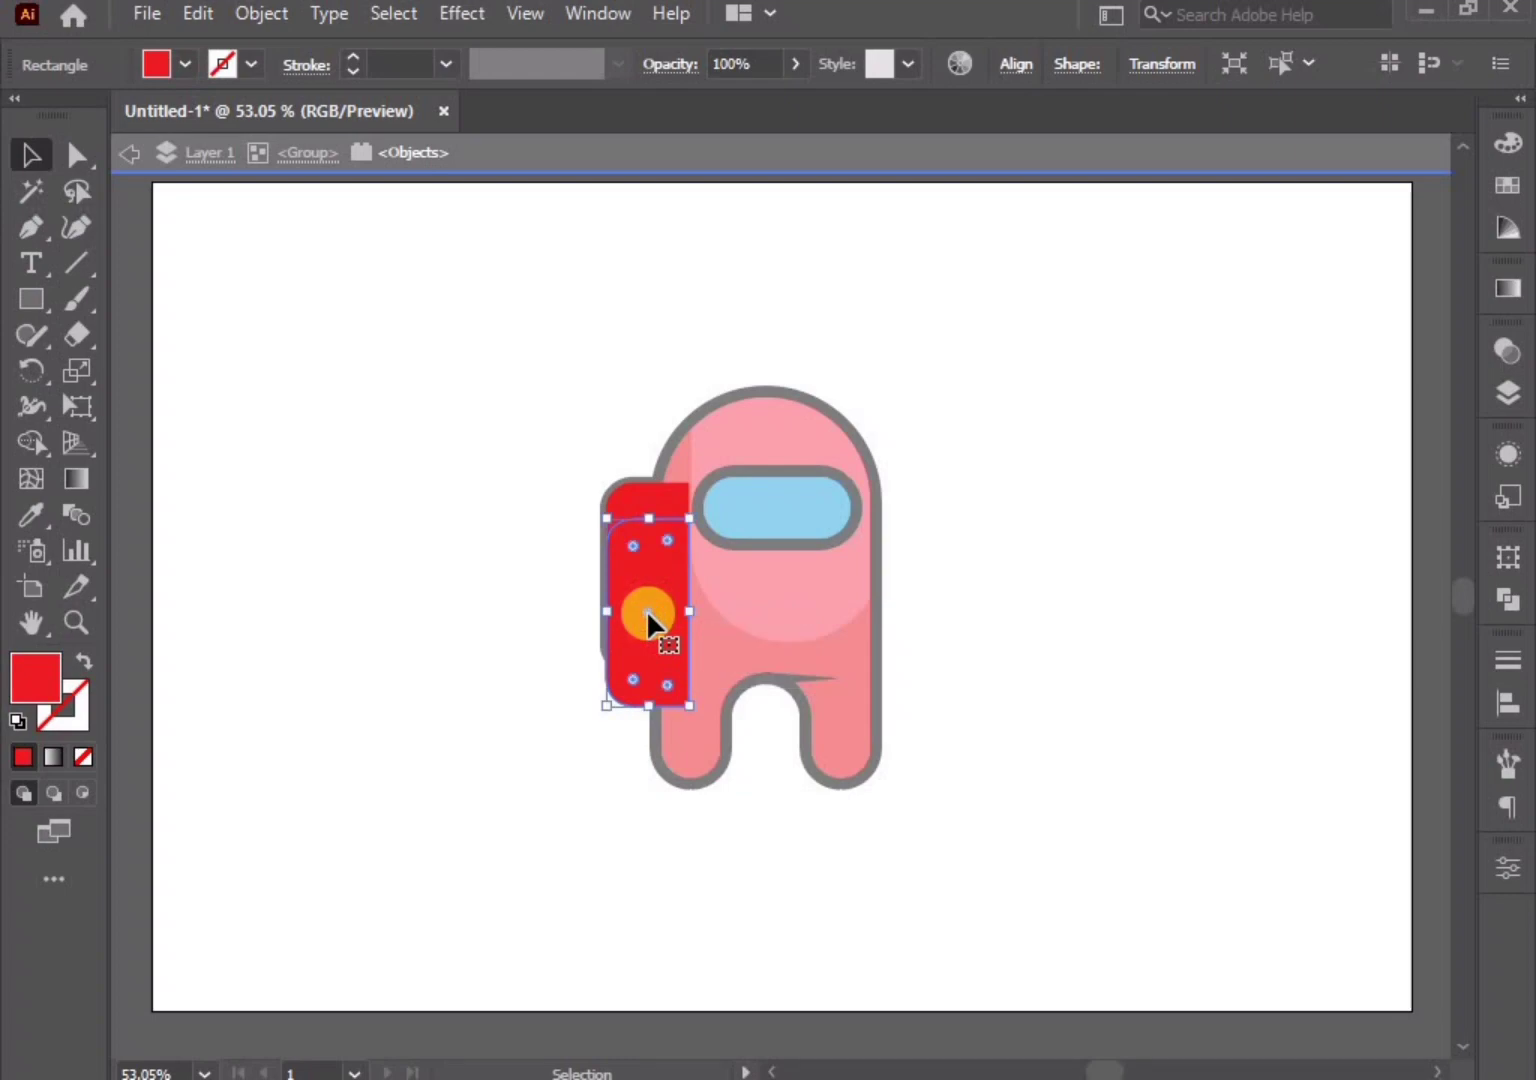
Fill the original backpack rectangle with a brighter, lighter red
left_click_drag(654, 501, 655, 499)
double_click(45, 668)
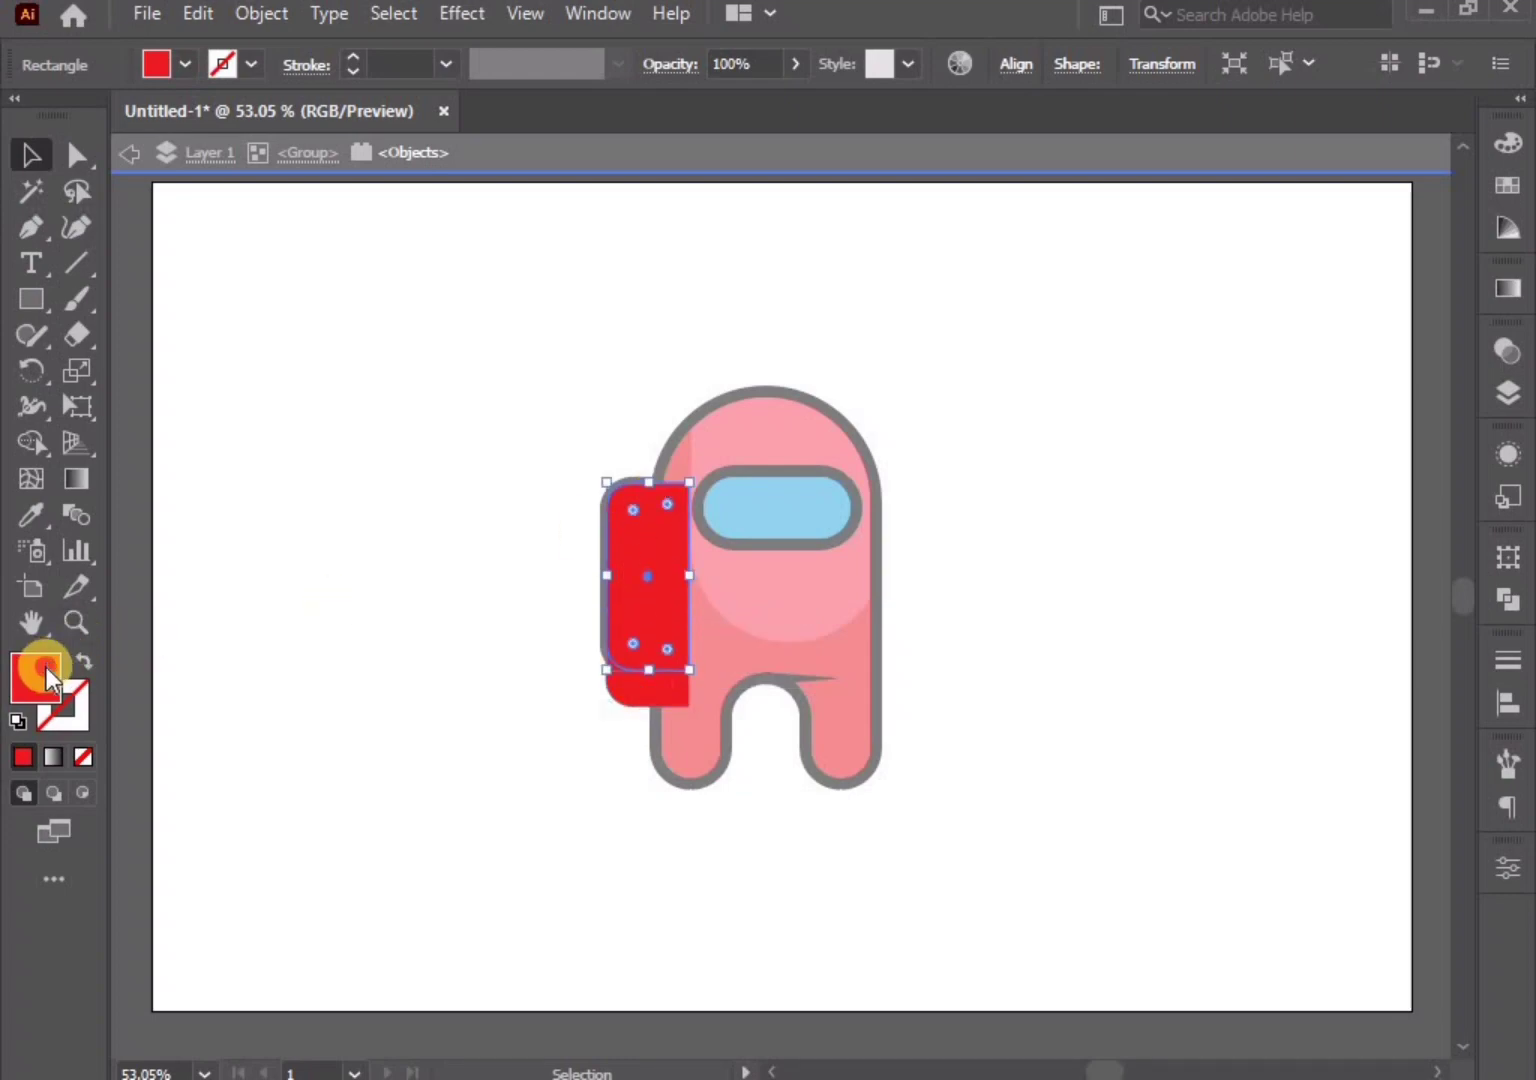
left_click(411, 151)
left_click_drag(412, 152, 372, 145)
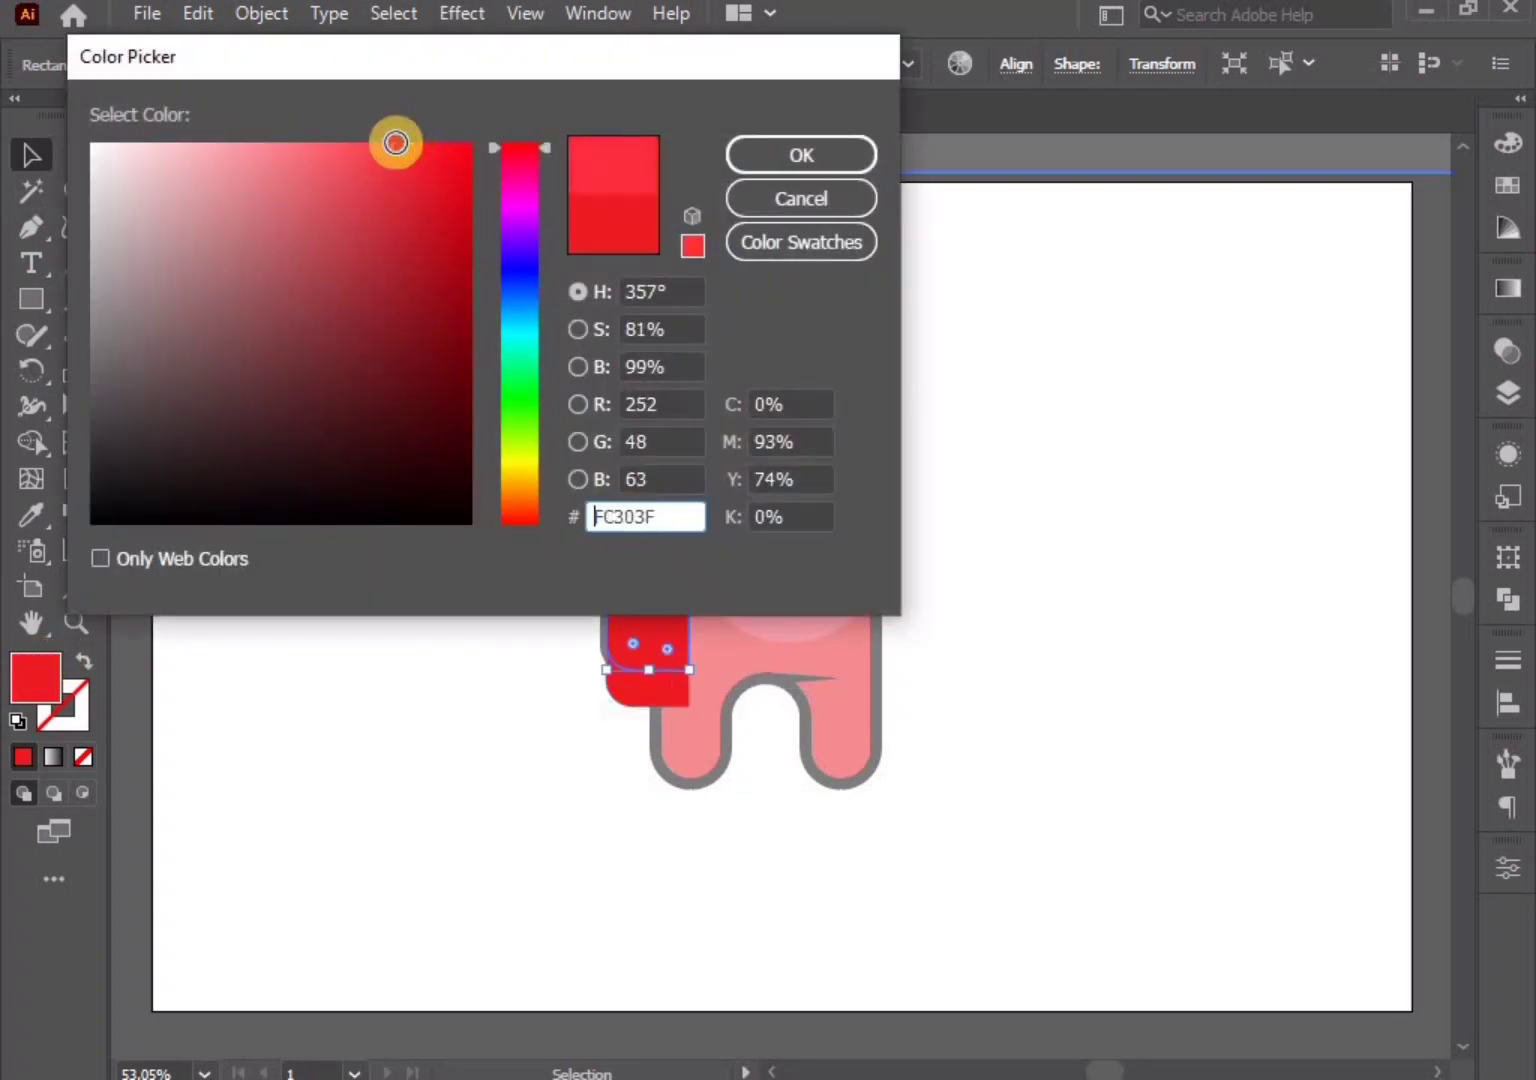
left_click(779, 153)
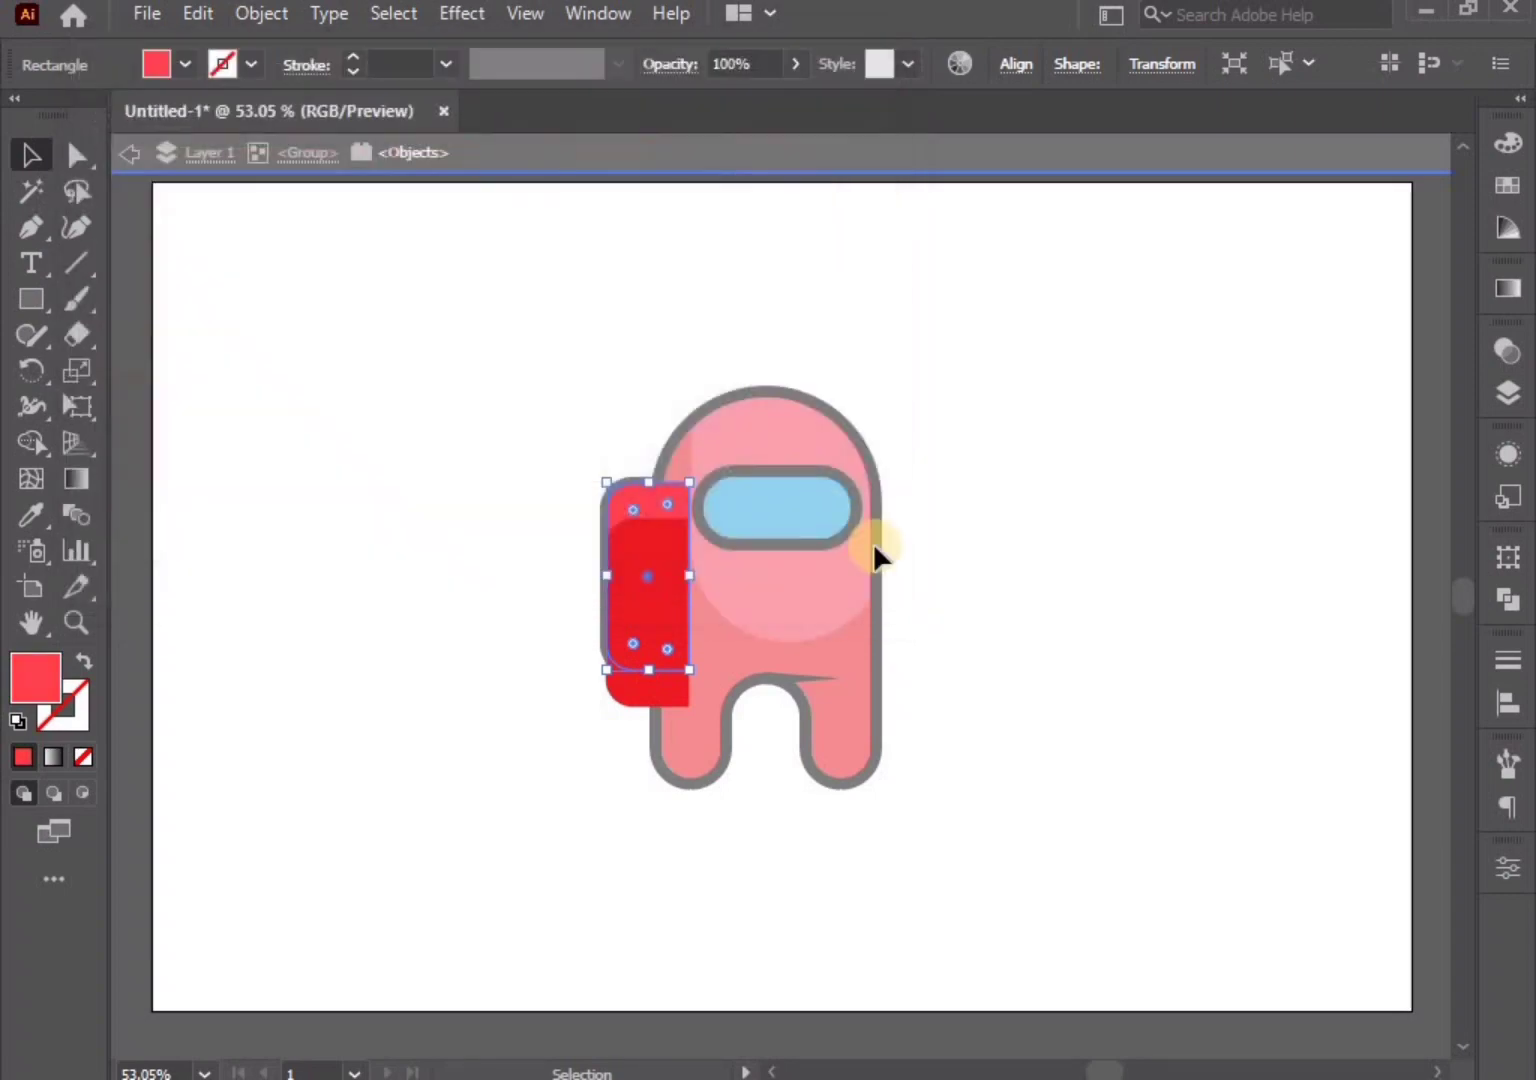
Trim the copy's overhang below the backpack with Shape Builder, then exit isolation and deselect
left_click(646, 617, "shift")
left_click(33, 449)
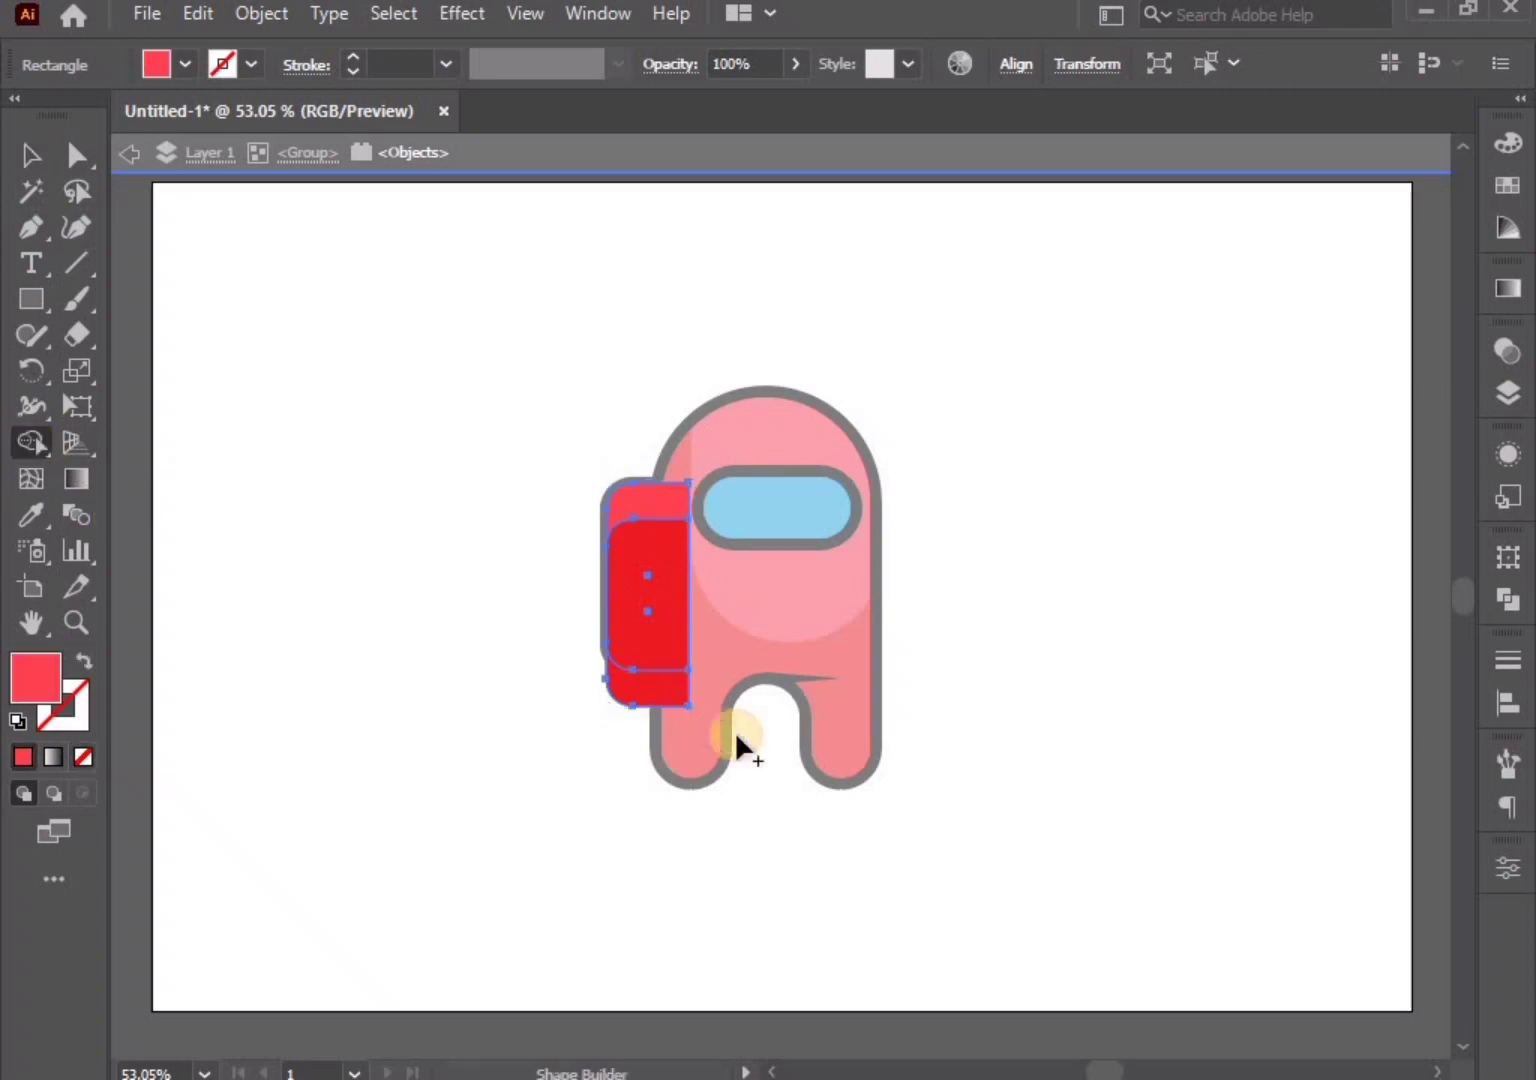
left_click(672, 689, "alt")
left_click(33, 152)
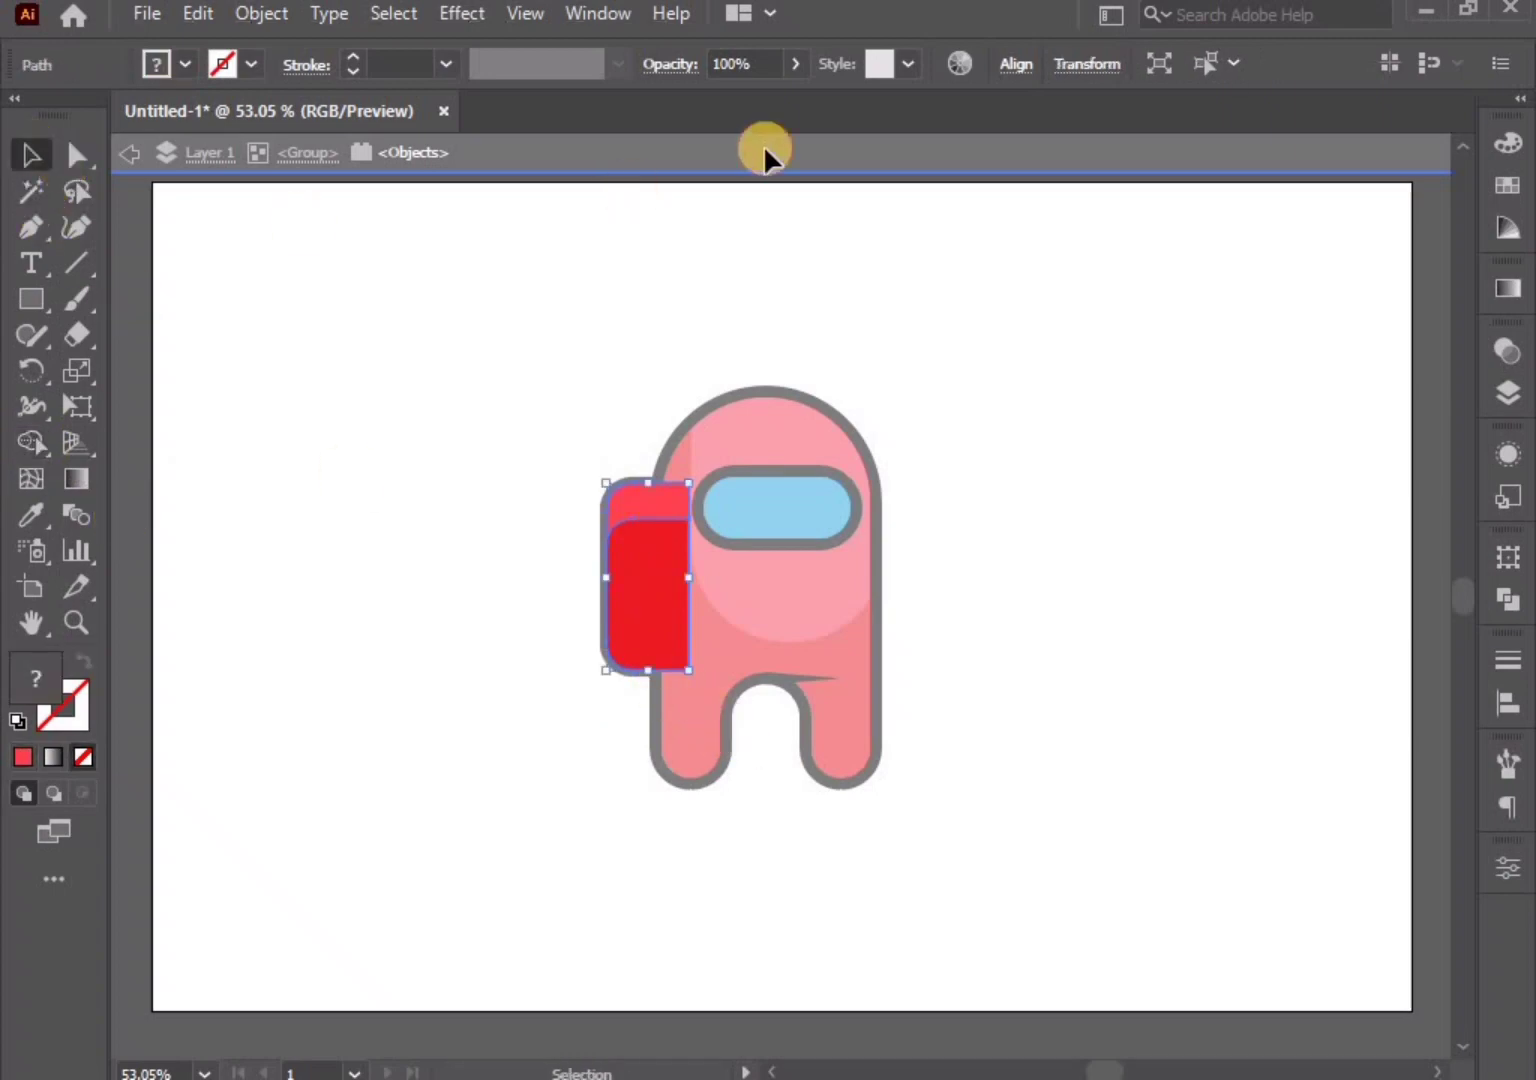
left_click(757, 157)
left_click(946, 641)
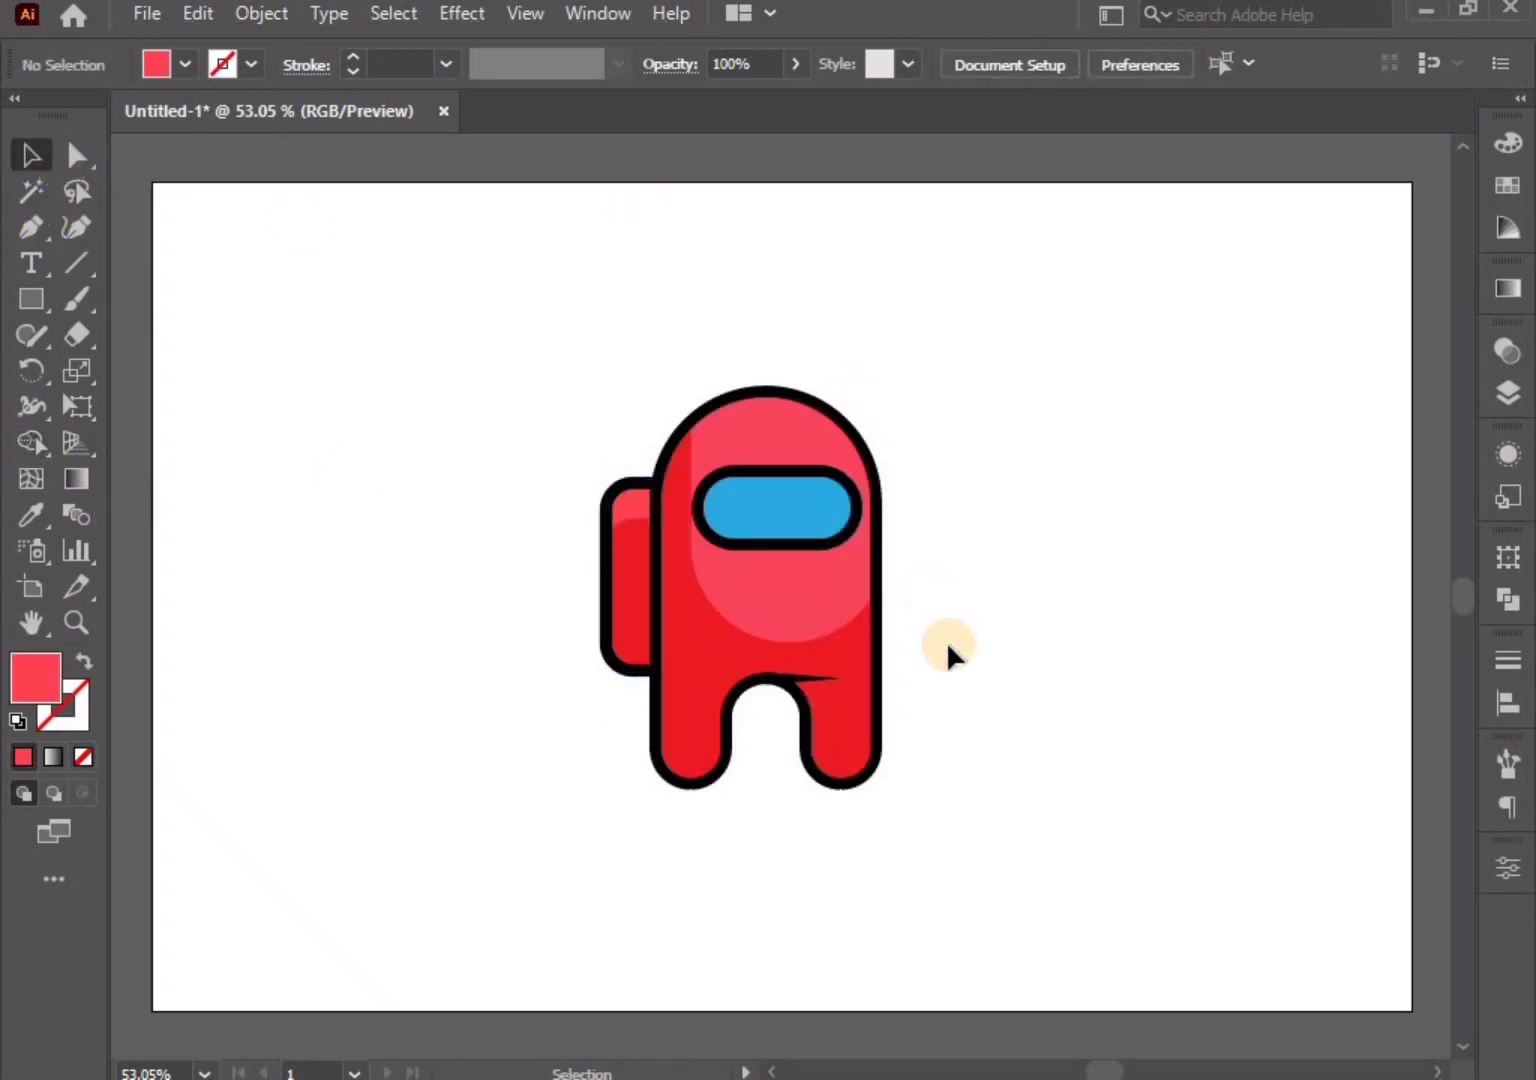
Isolate the visor and paste a copy of it in front
left_click(780, 501)
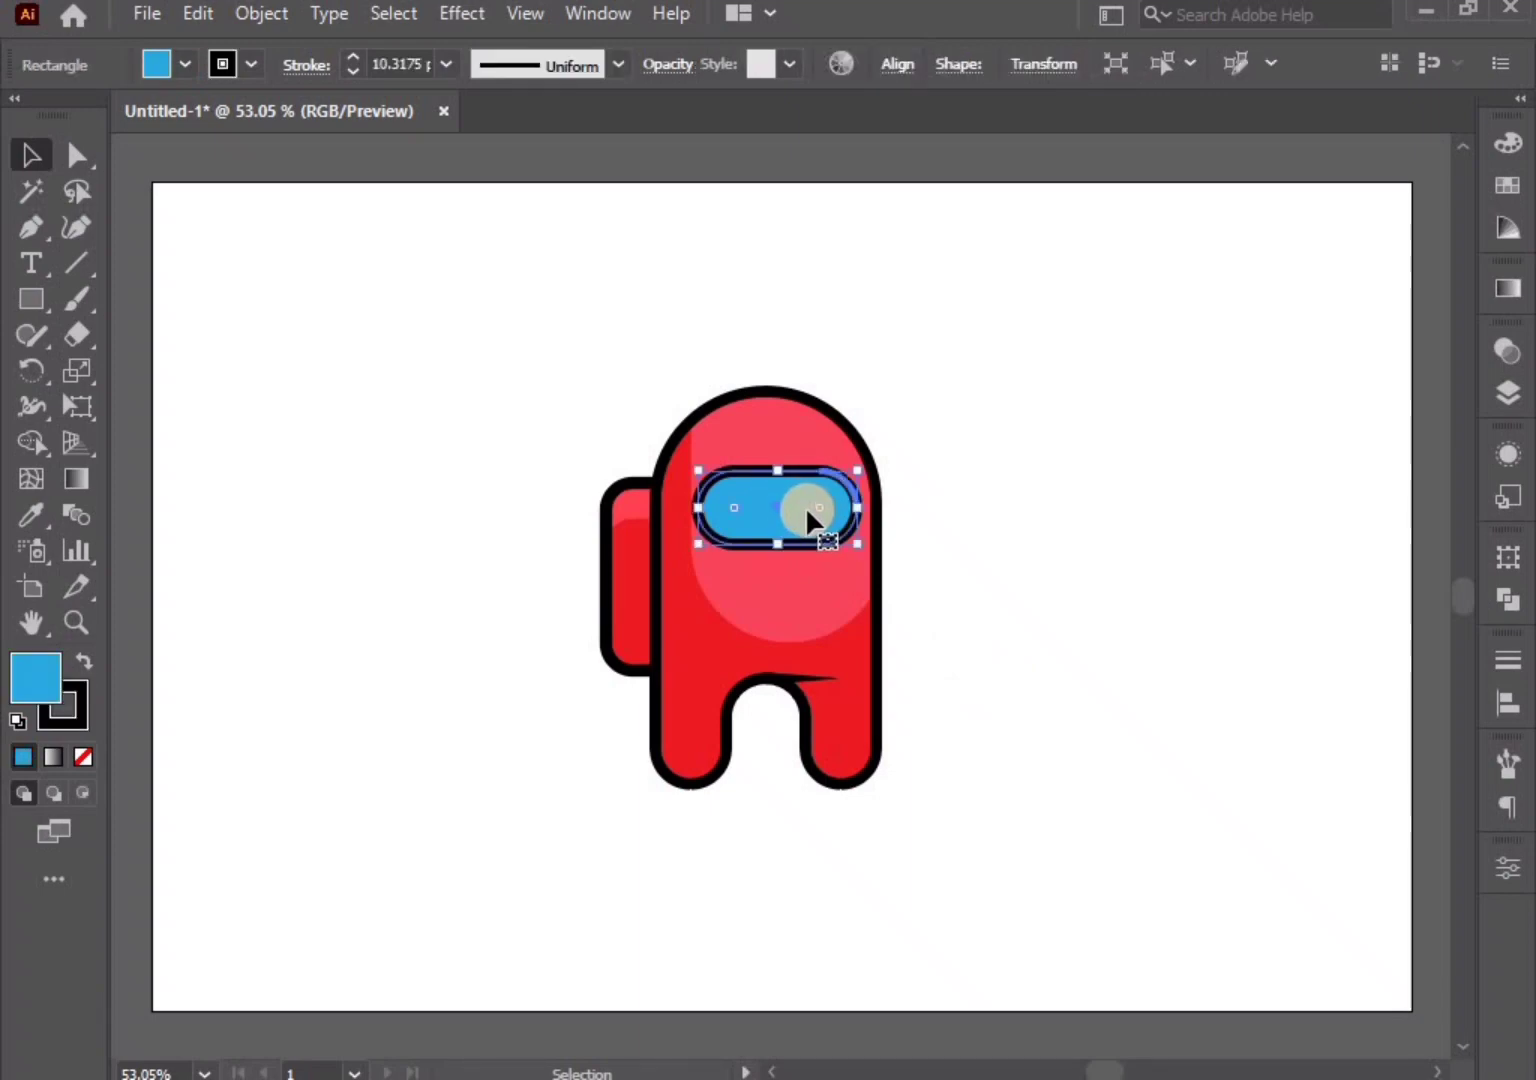
double_click(806, 507)
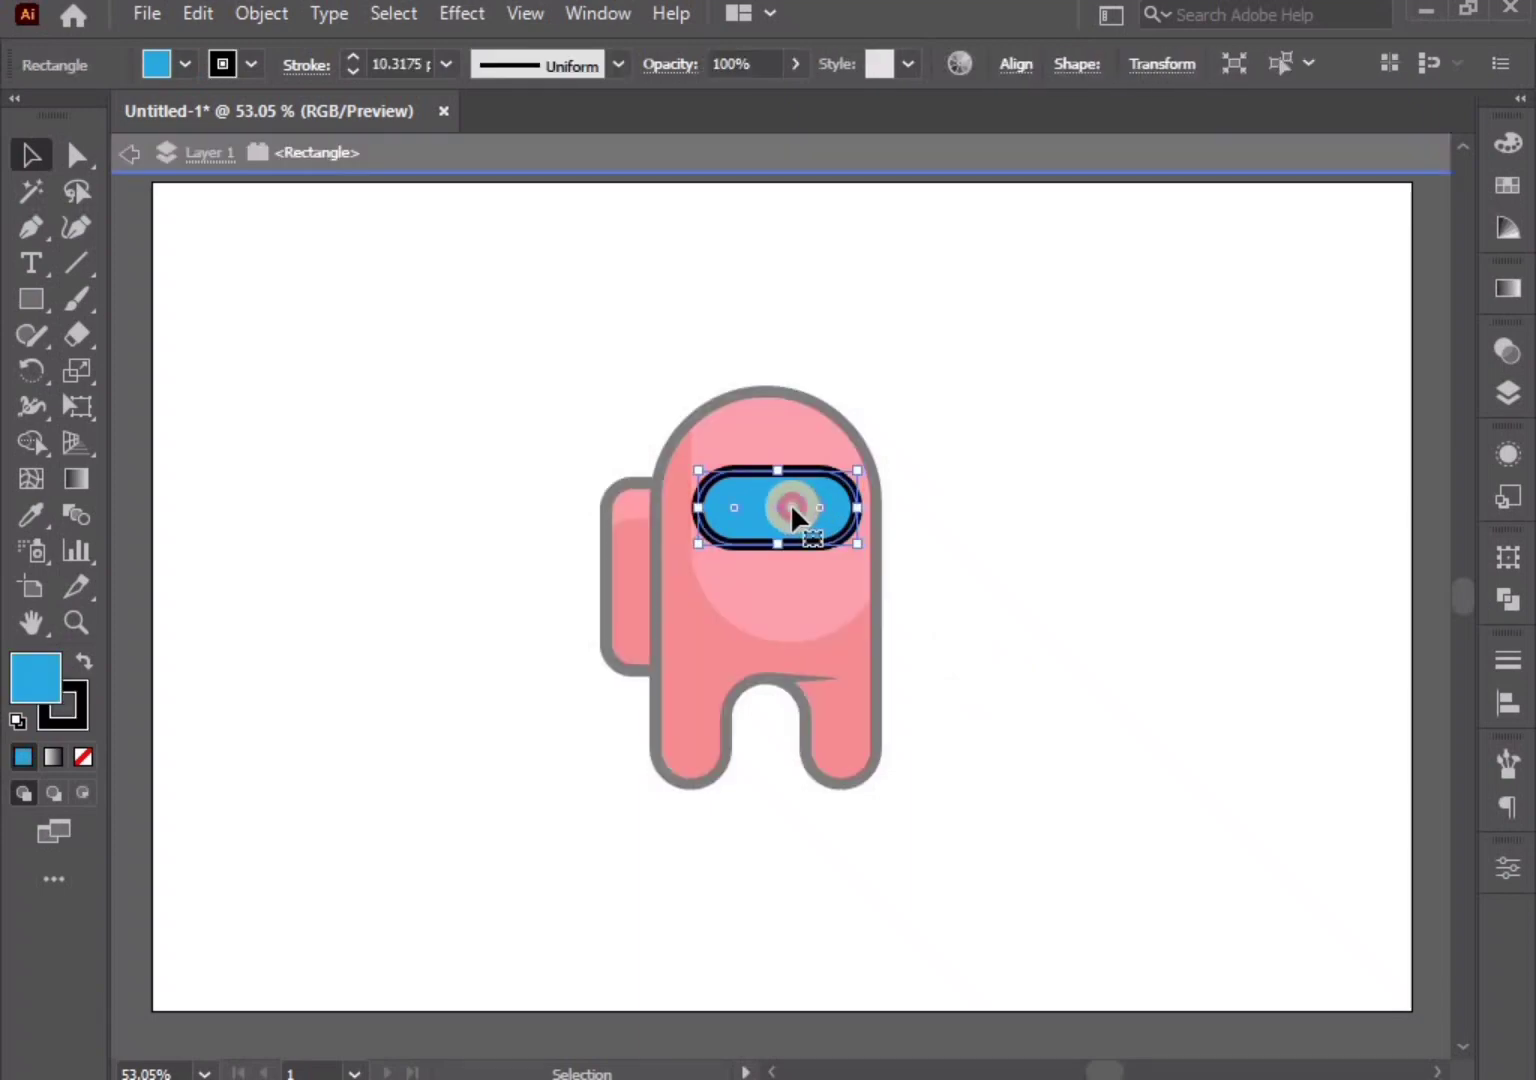
left_click(195, 19)
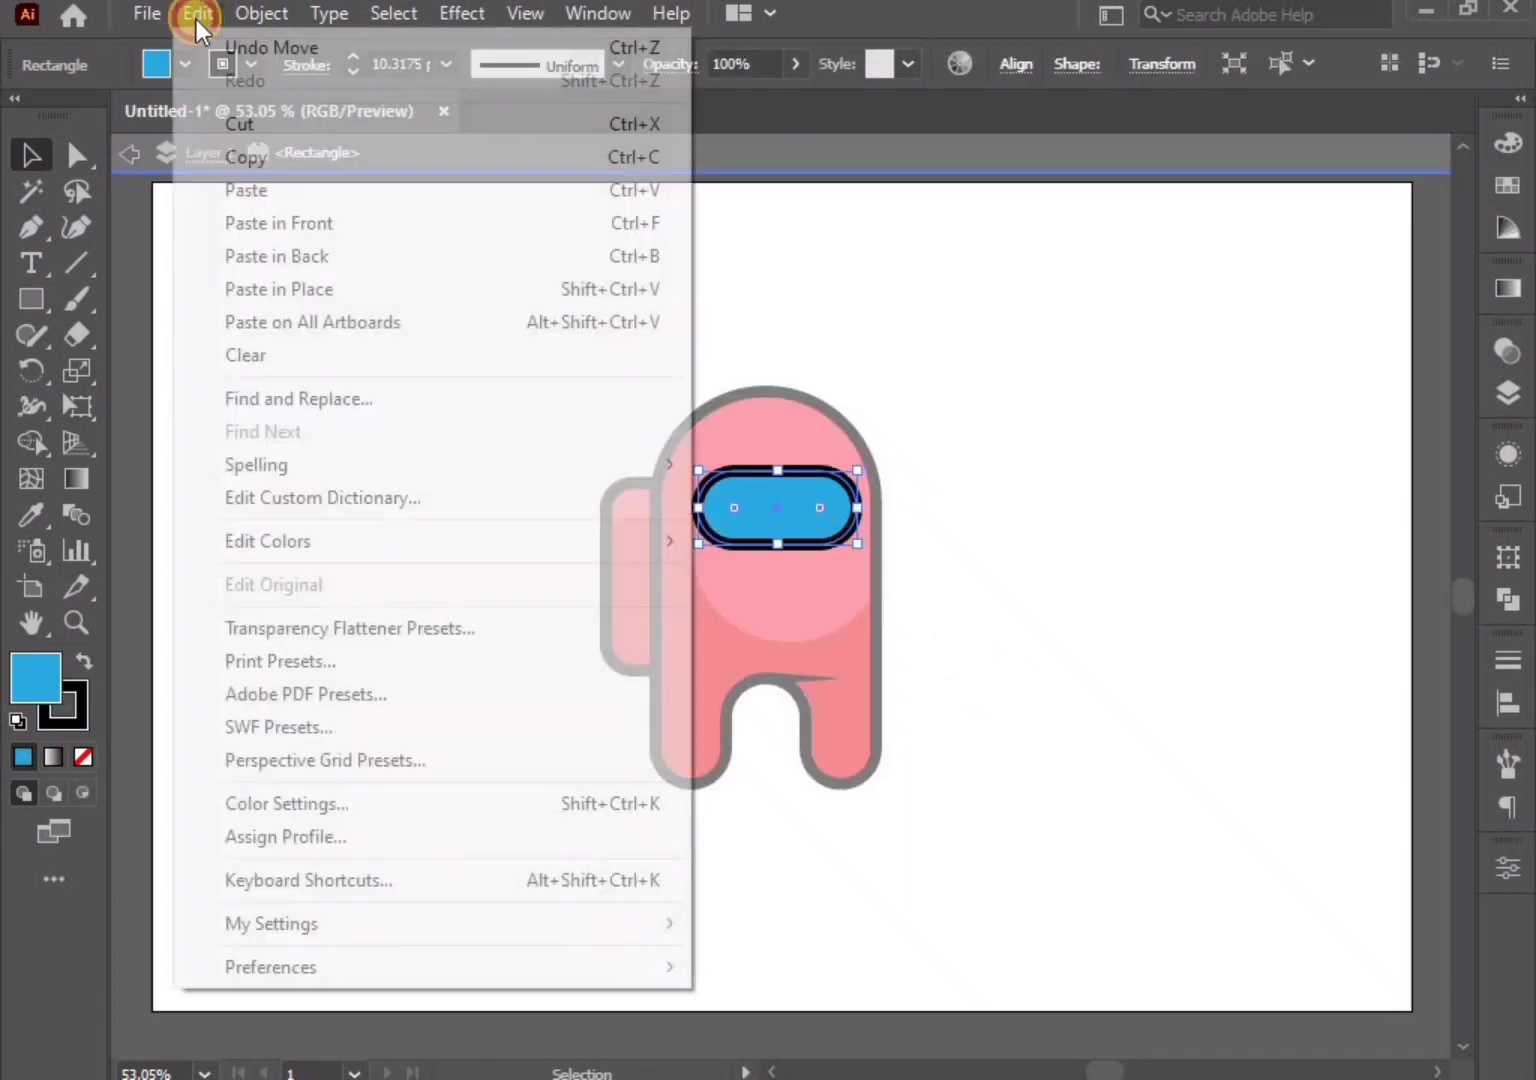
left_click(239, 156)
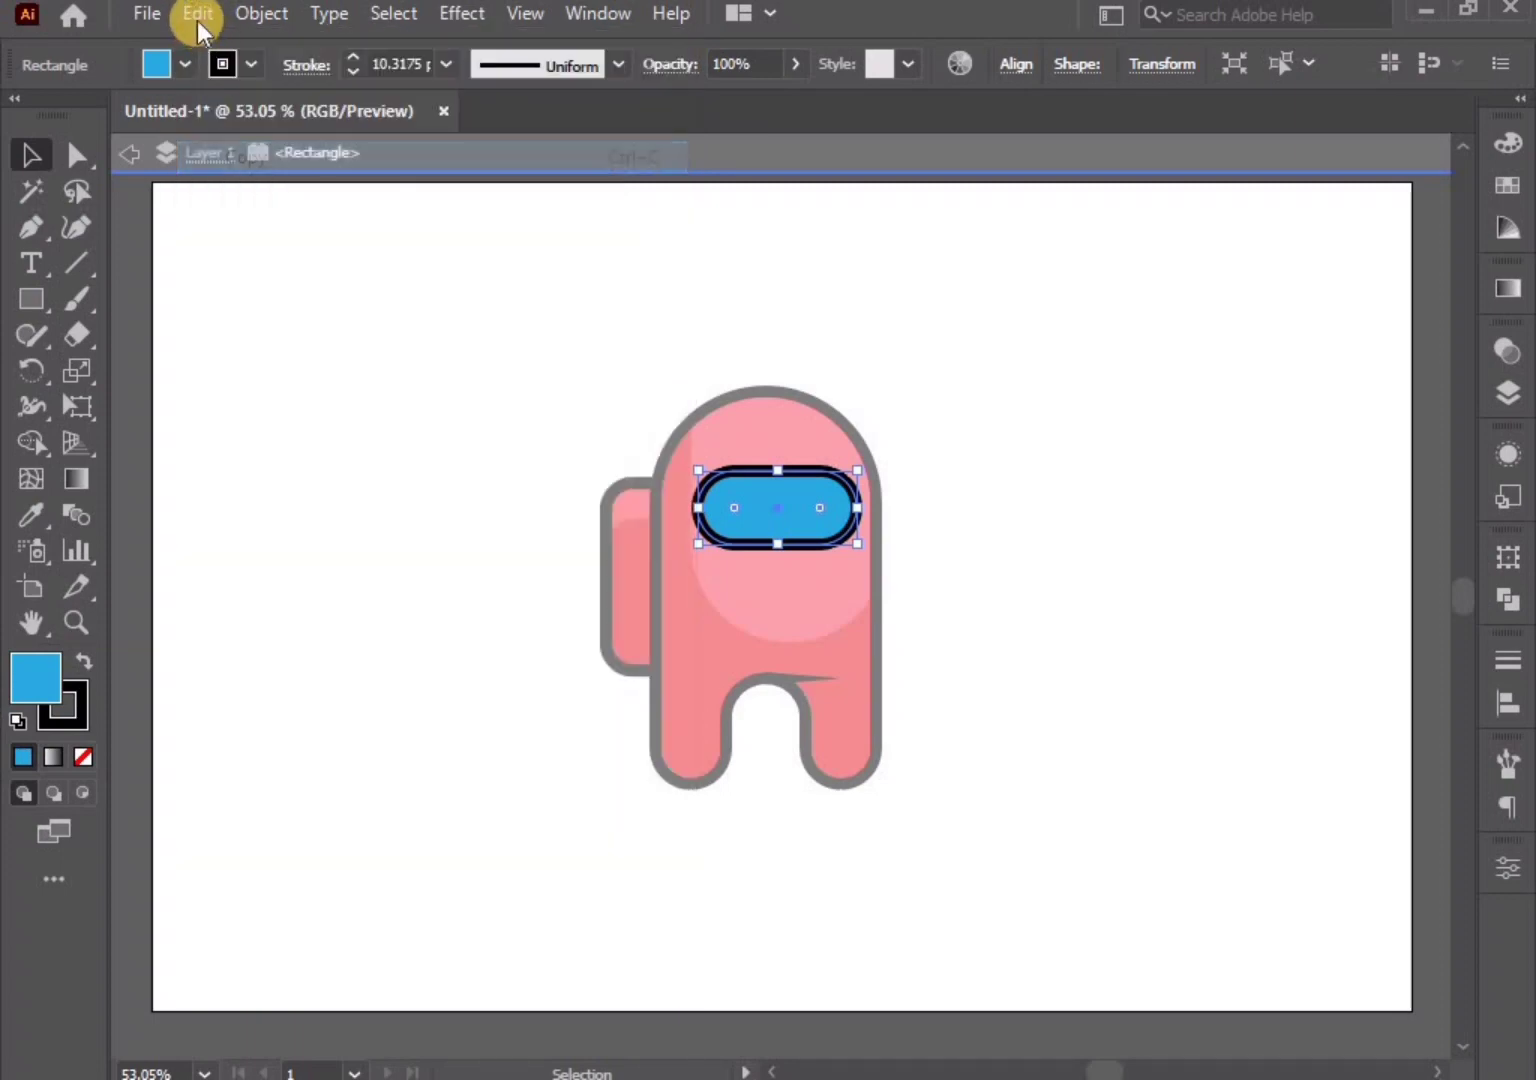
left_click(198, 16)
left_click(281, 225)
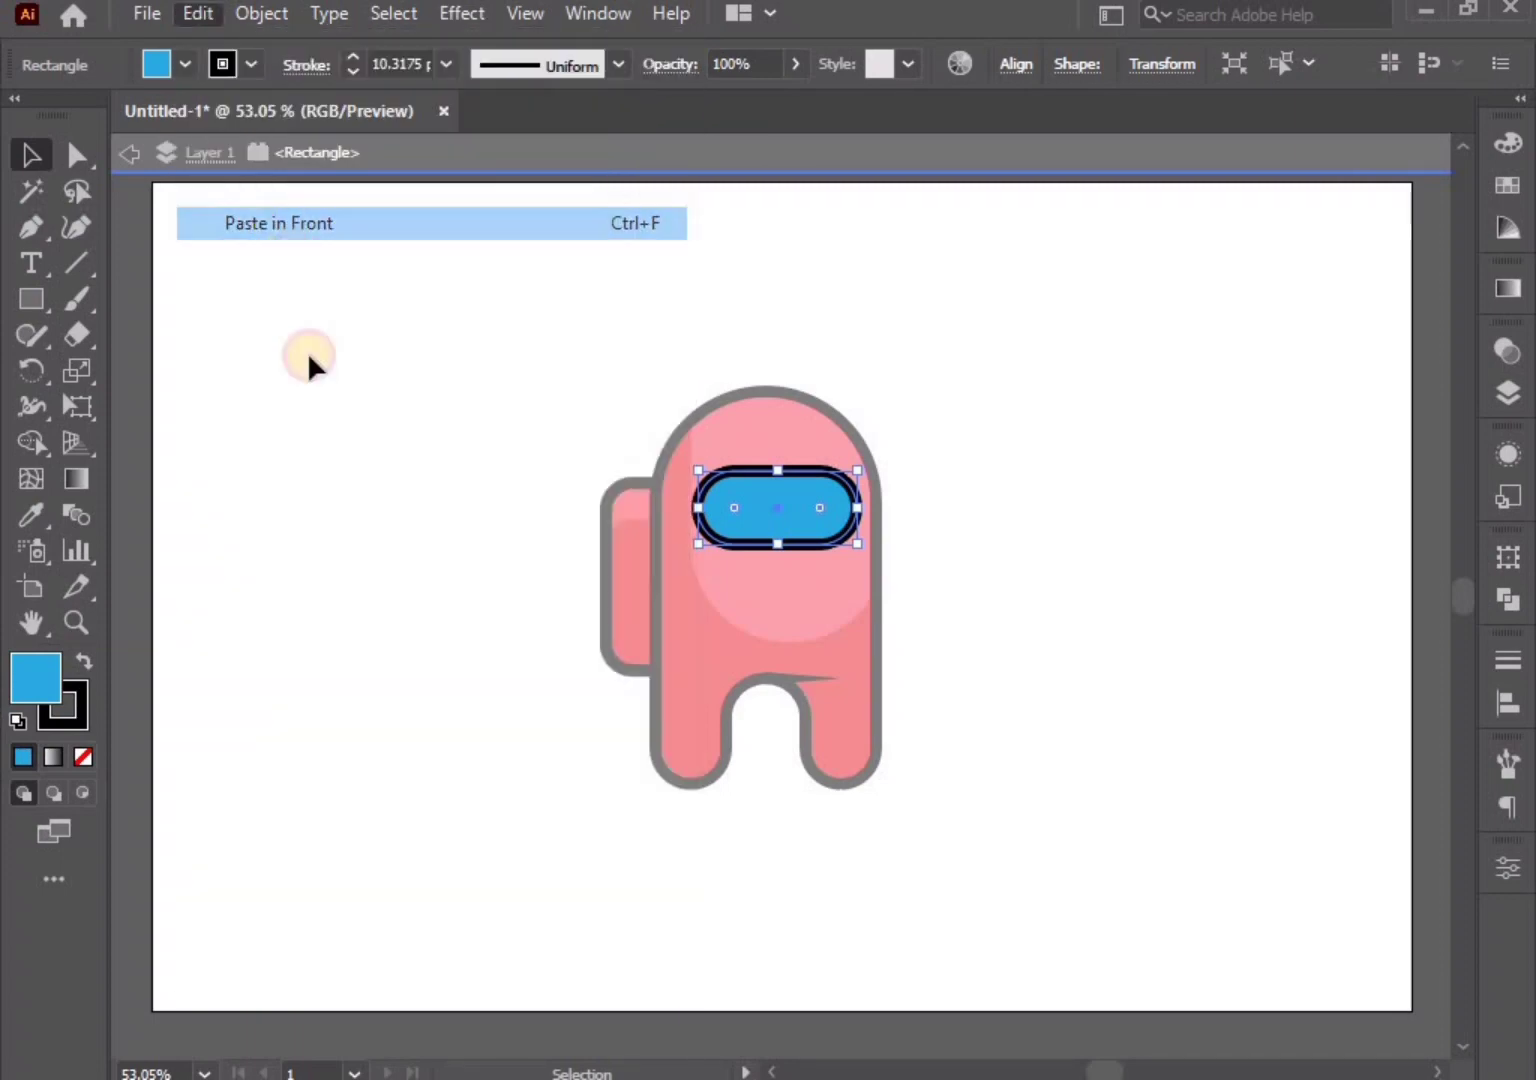
Remove the visor copy's outline and cut it away for reuse
left_click(249, 75)
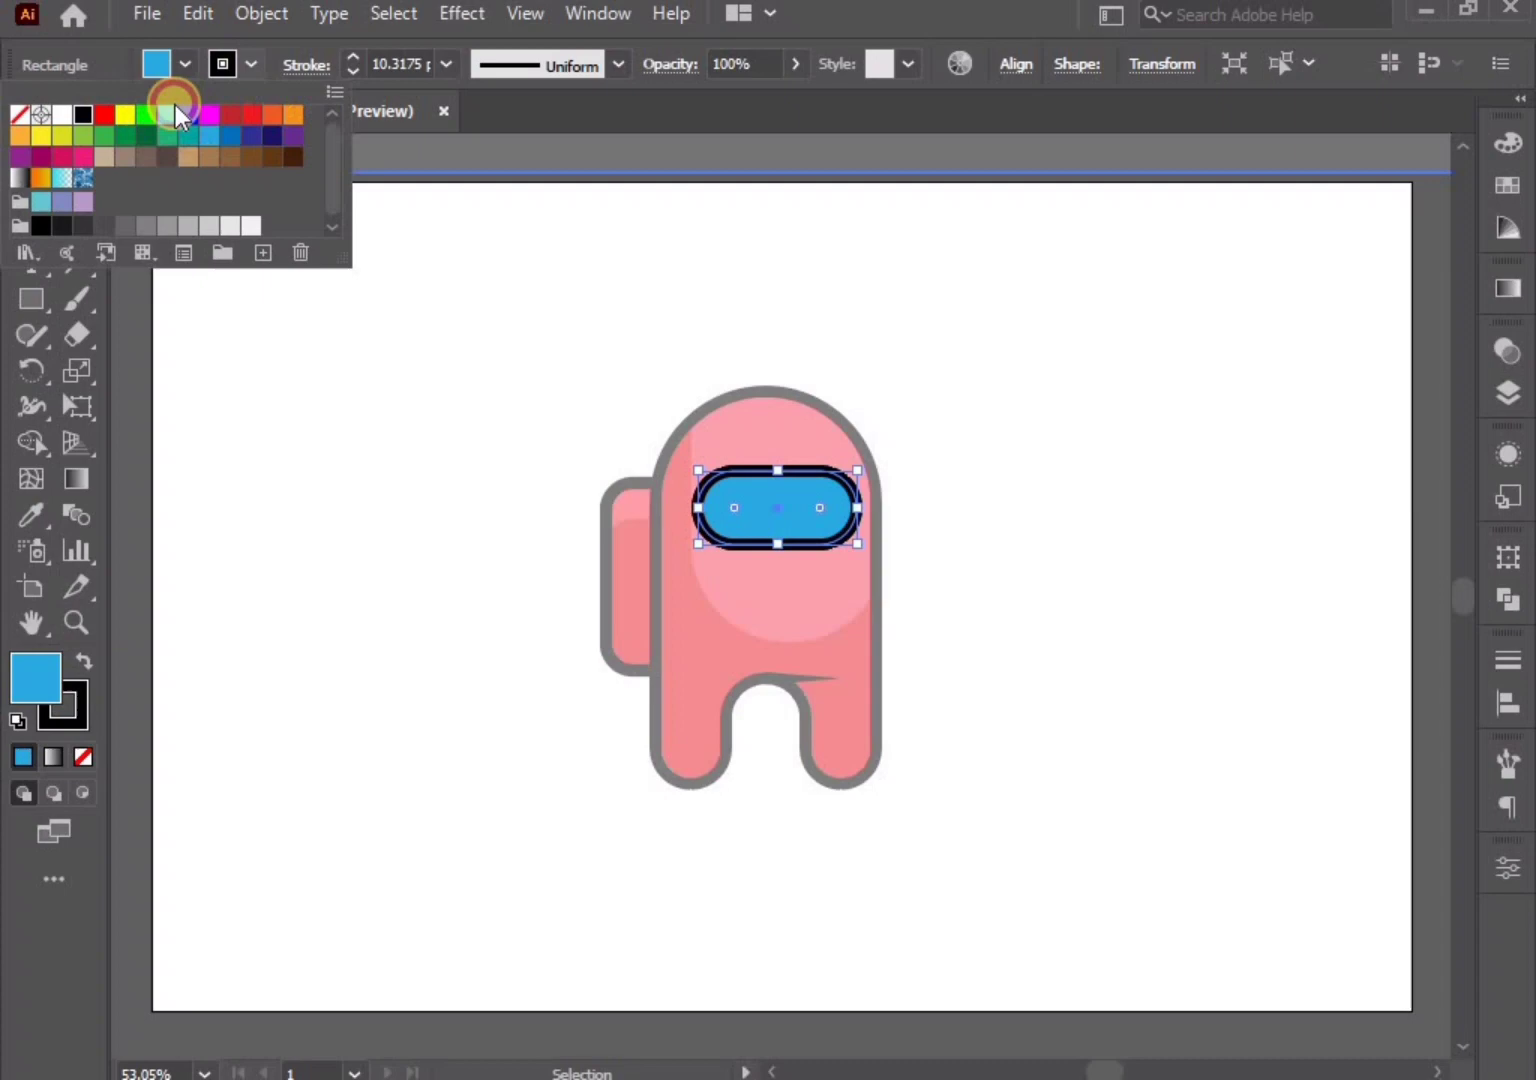
left_click(19, 114)
left_click(503, 625)
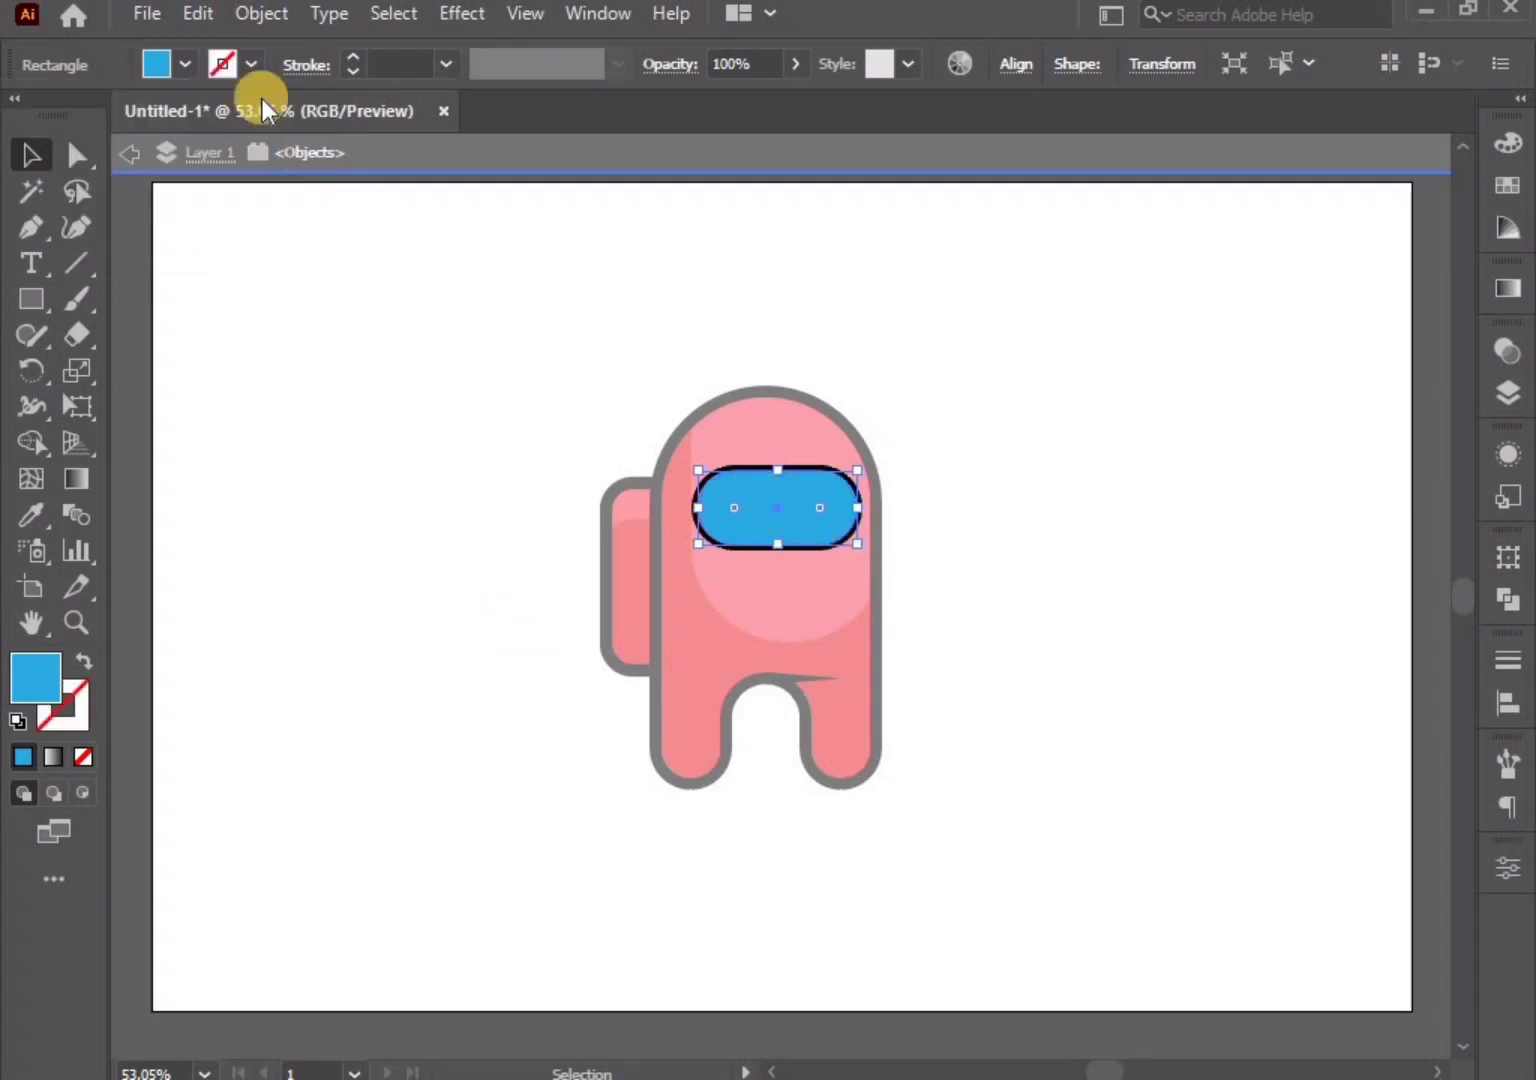
left_click(195, 15)
left_click(235, 121)
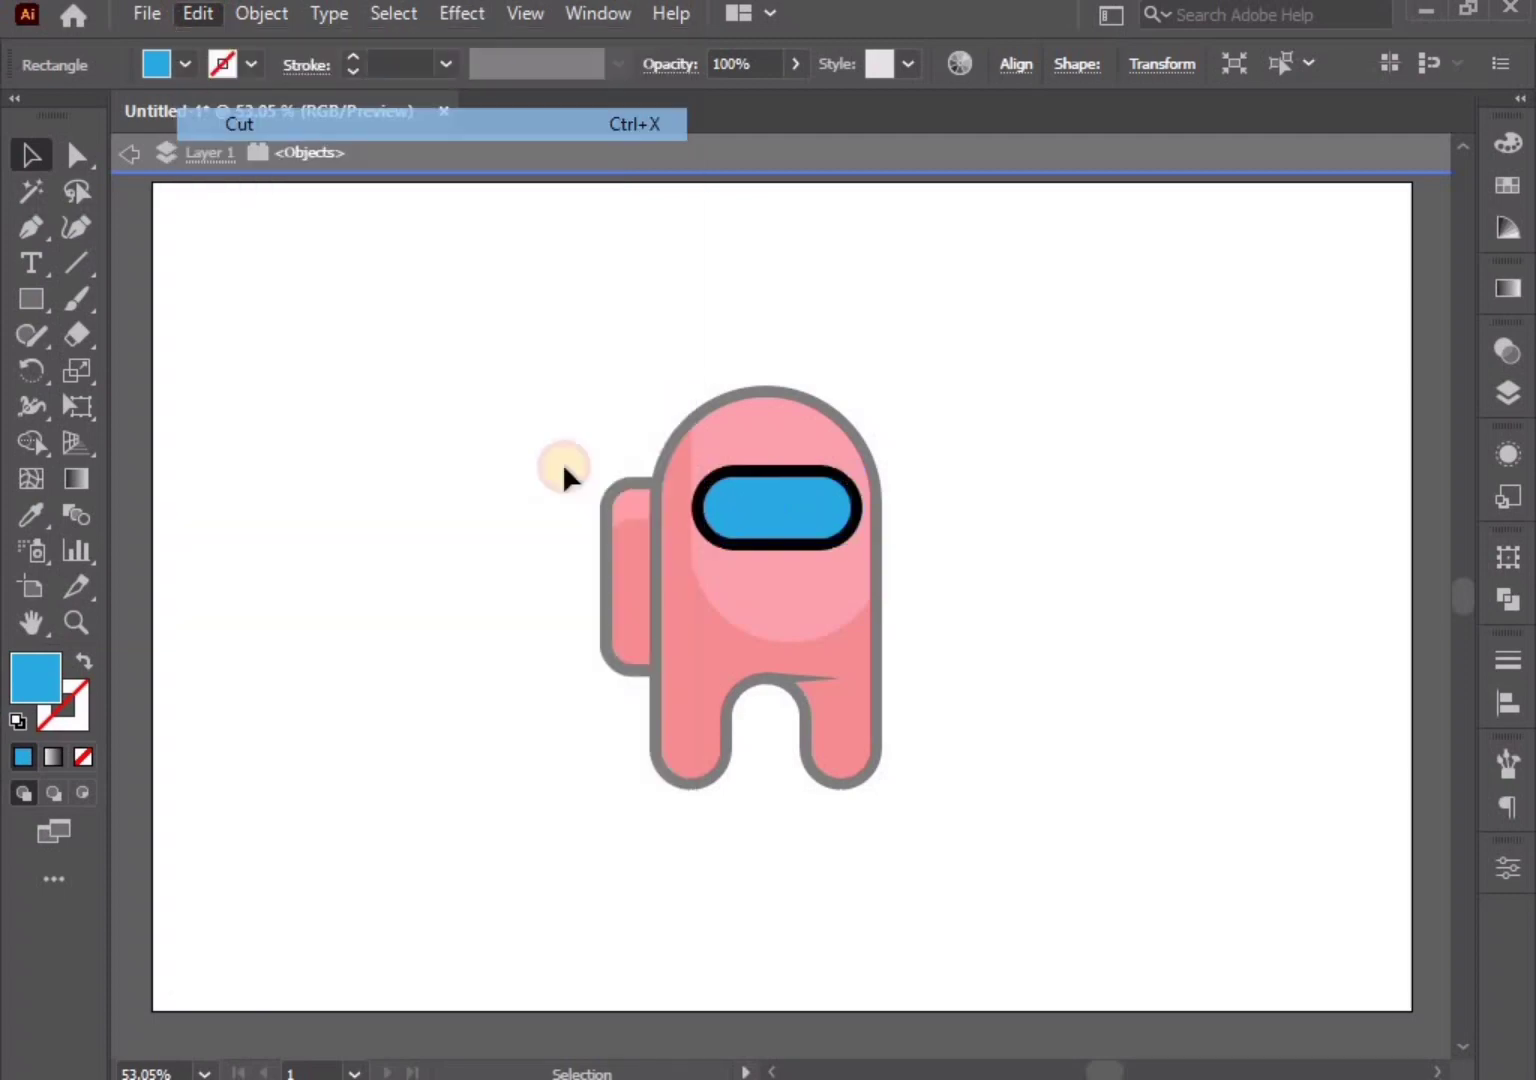
Set the original visor's fill to None, leaving only its black outline
left_click(780, 498)
left_click(218, 68)
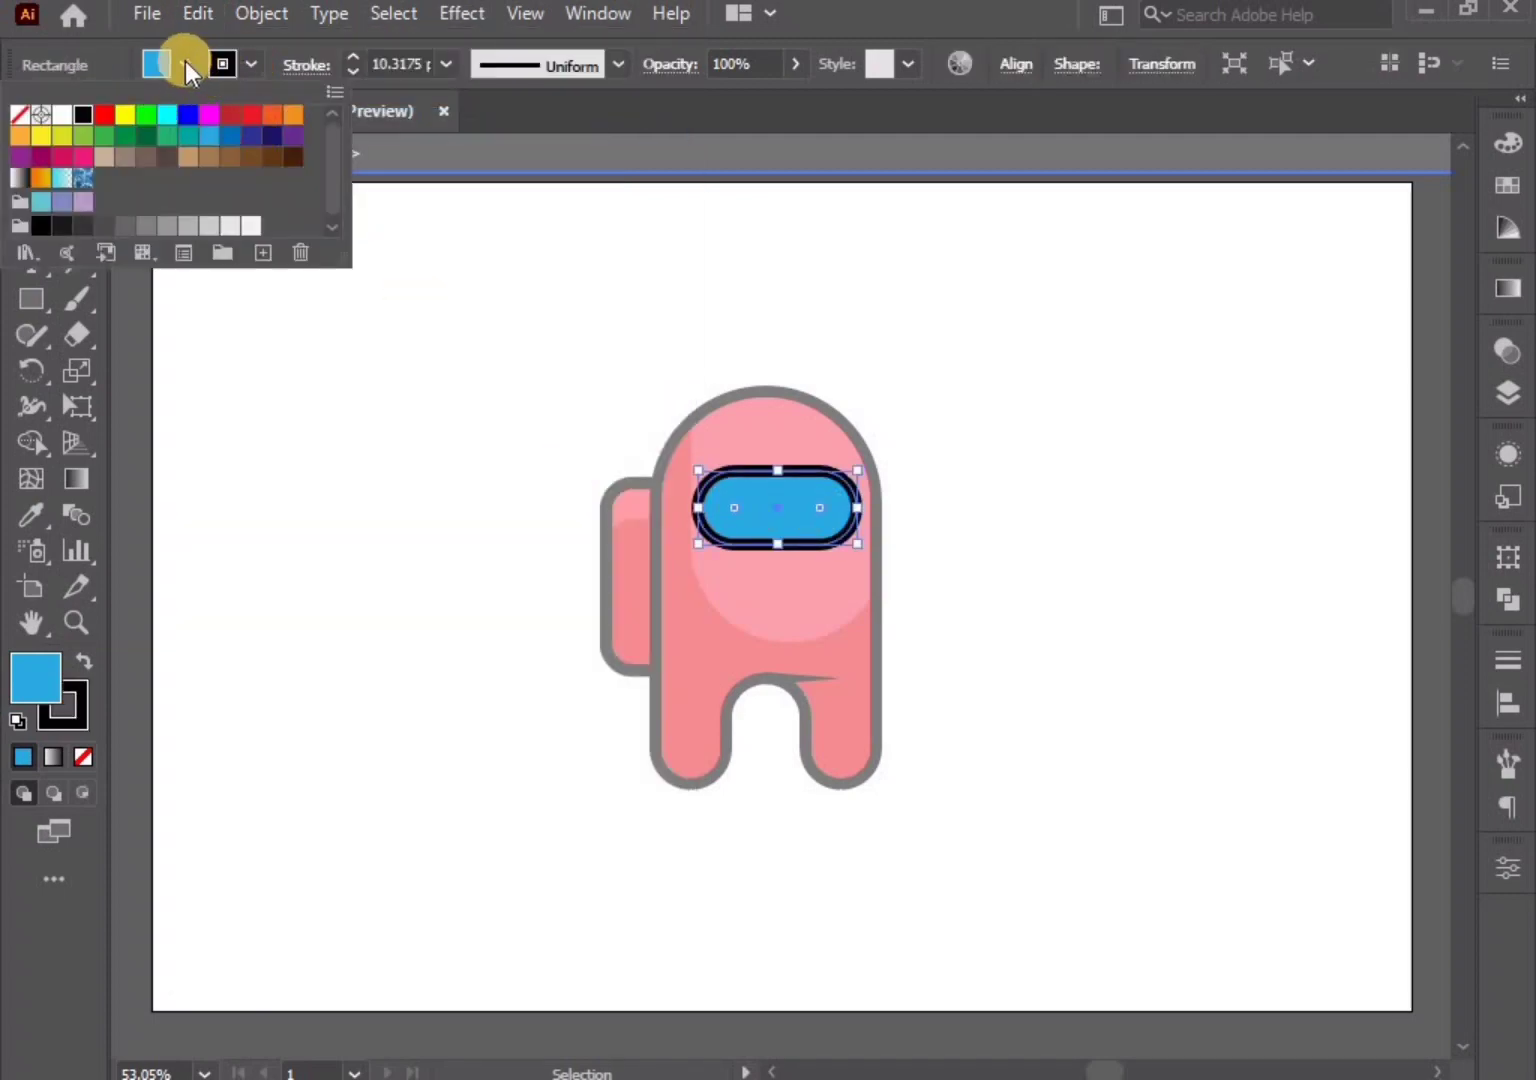
left_click(185, 62)
left_click(20, 114)
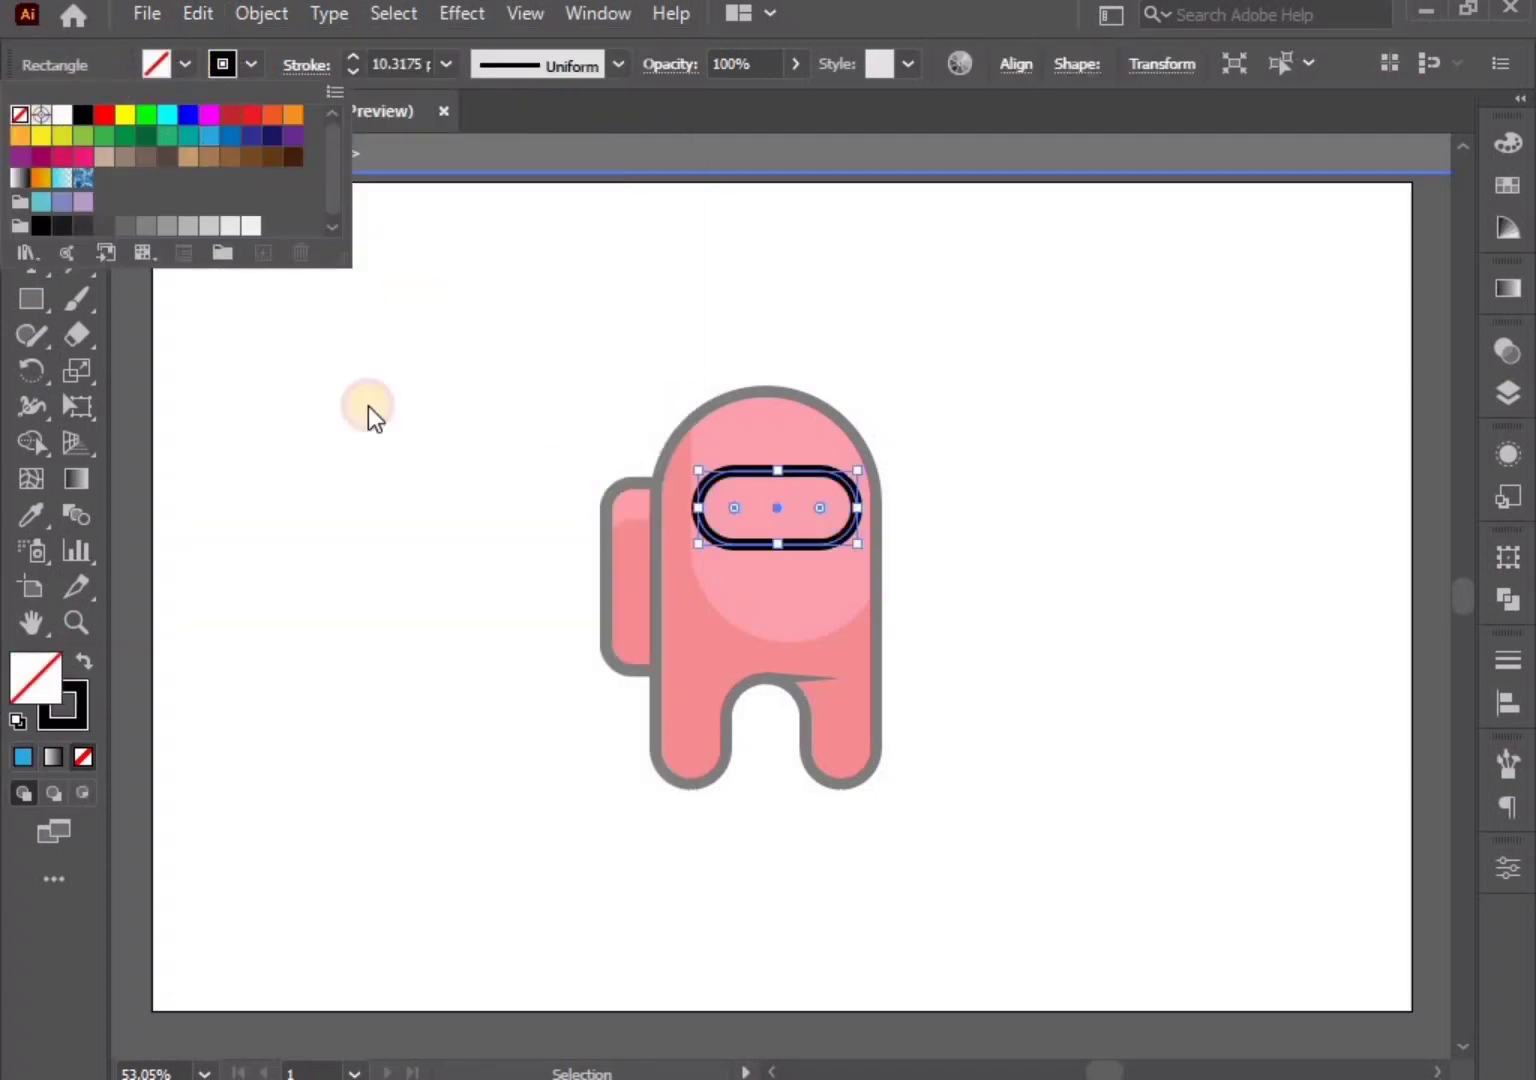
Paste the outline-free blue visor copy back in front
left_click(430, 440)
left_click(194, 13)
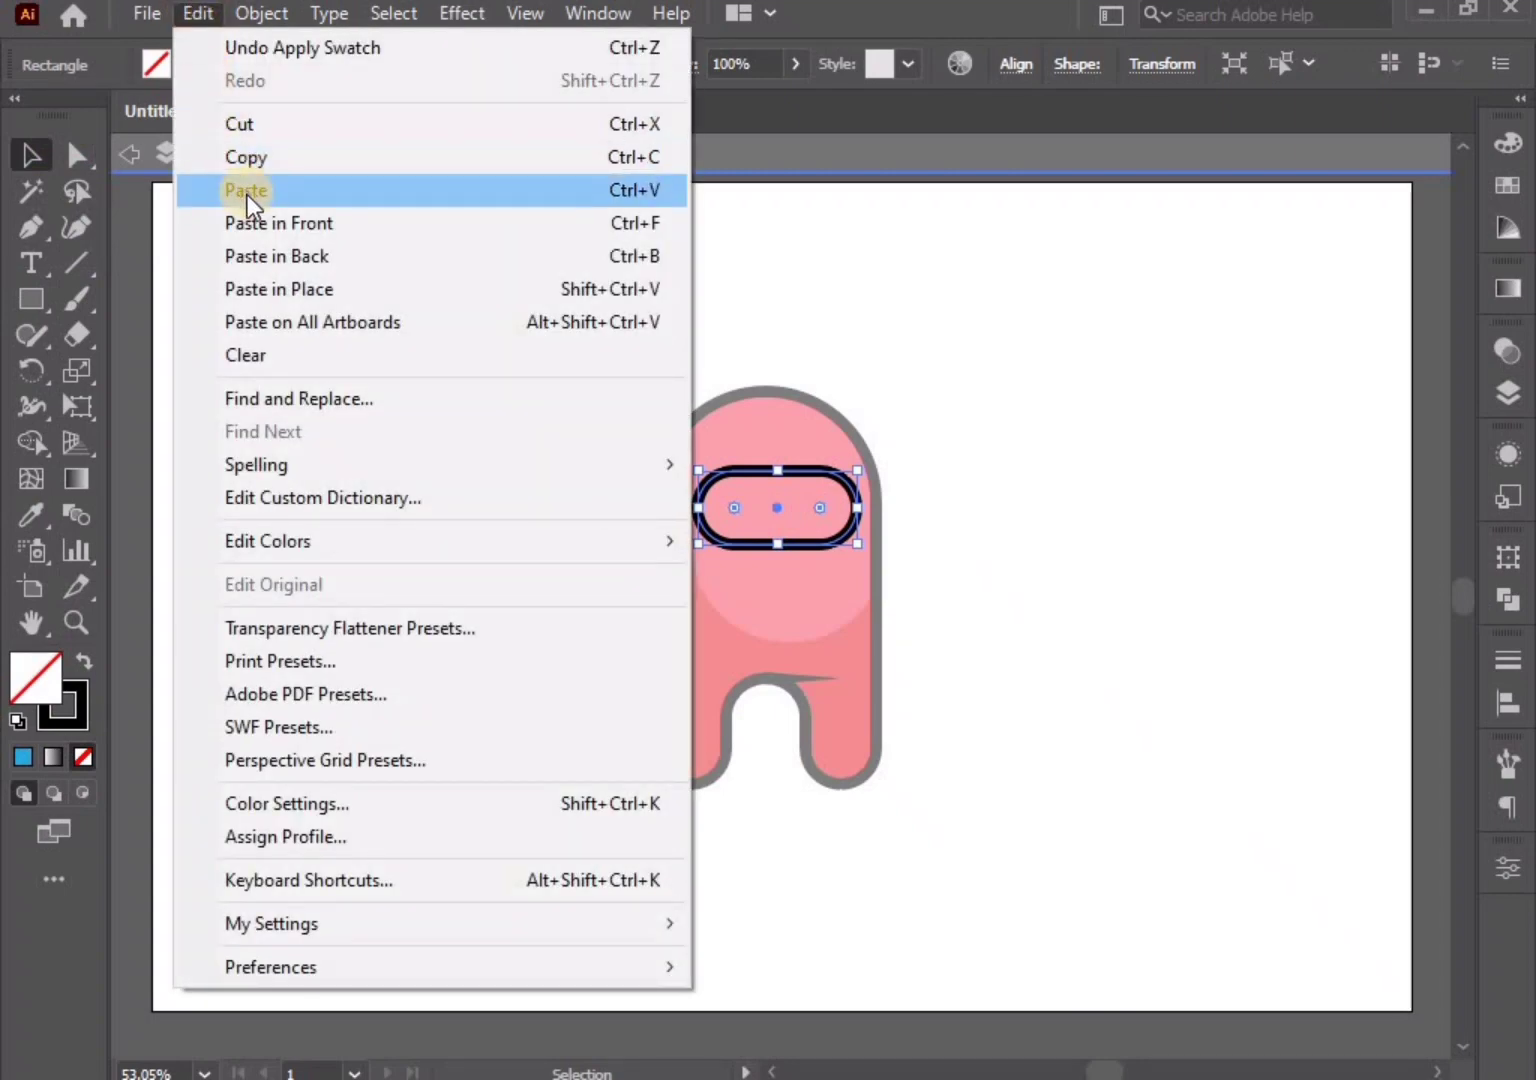
left_click(254, 221)
left_click(540, 603)
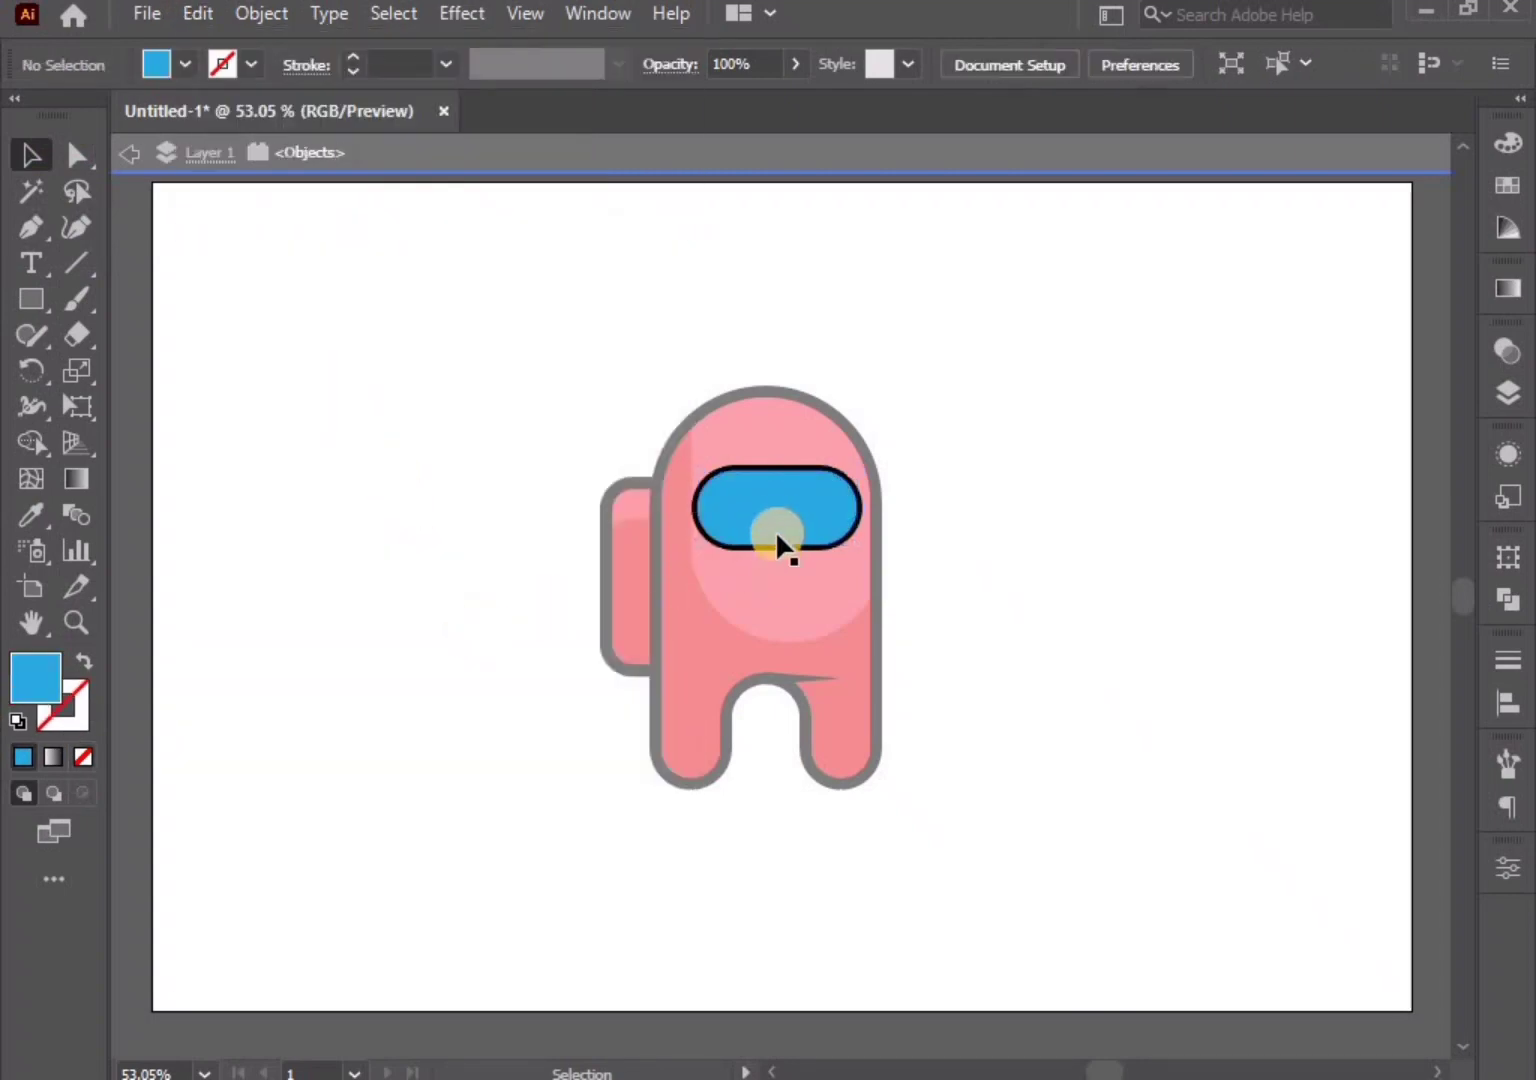
Duplicate the blue visor shape, offset it up and right, and fill it with 5FD6FF
left_click(778, 538)
left_click(196, 13)
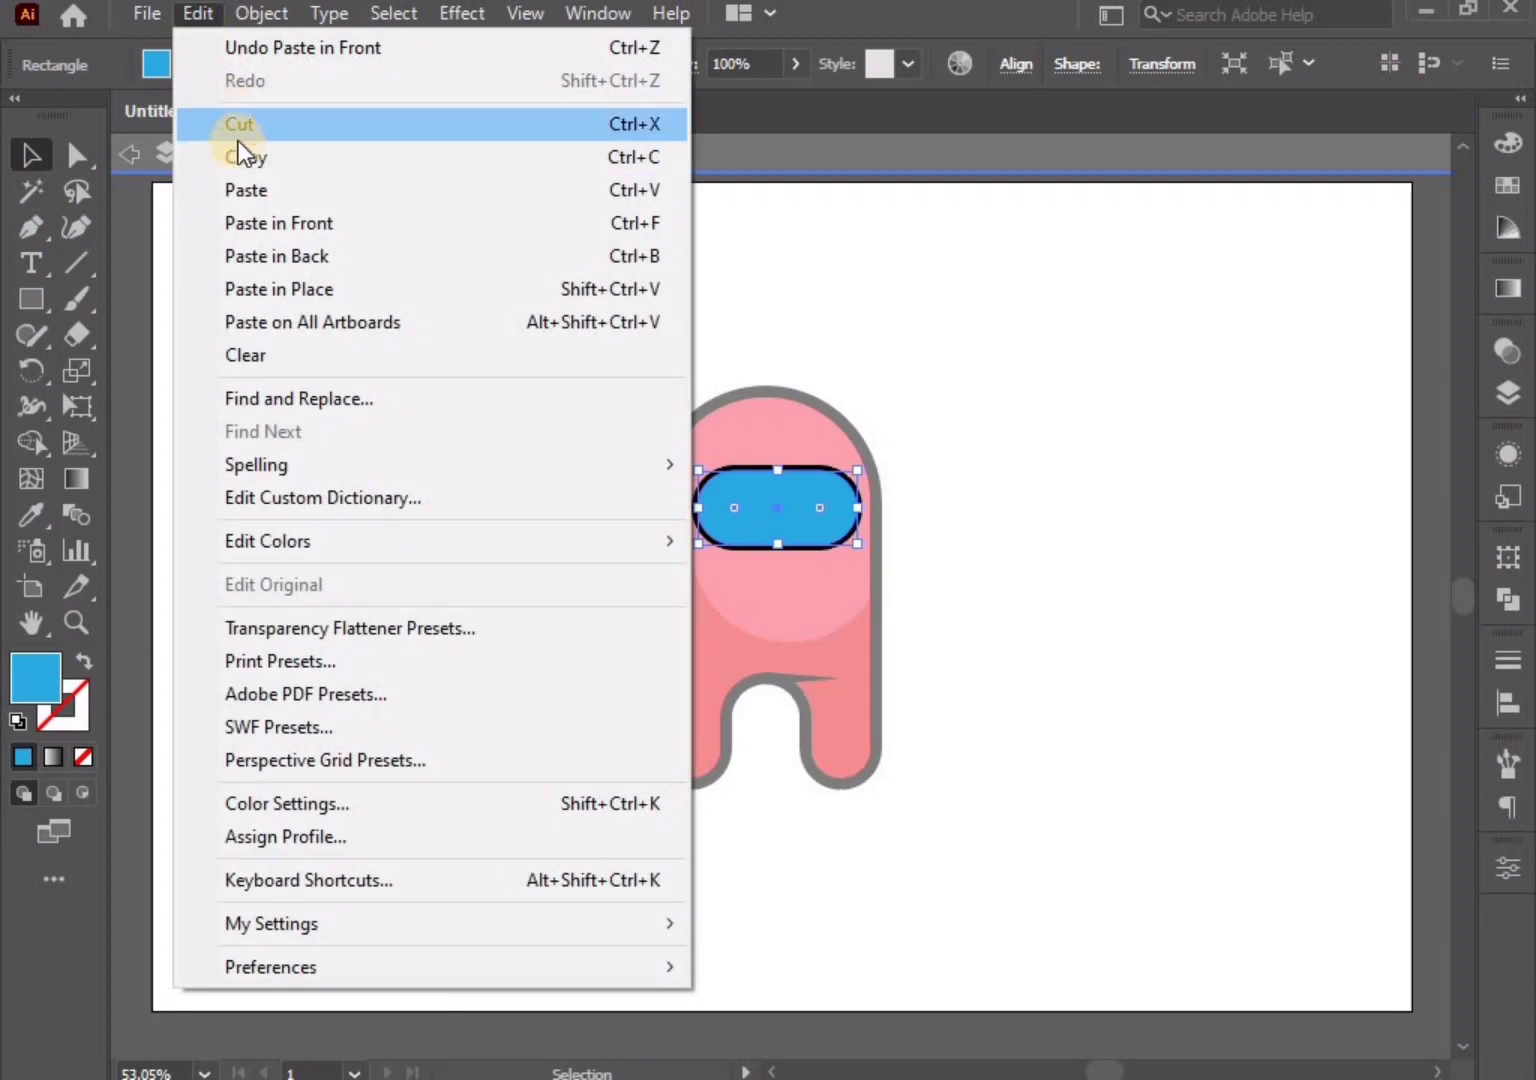
left_click(246, 158)
left_click(195, 13)
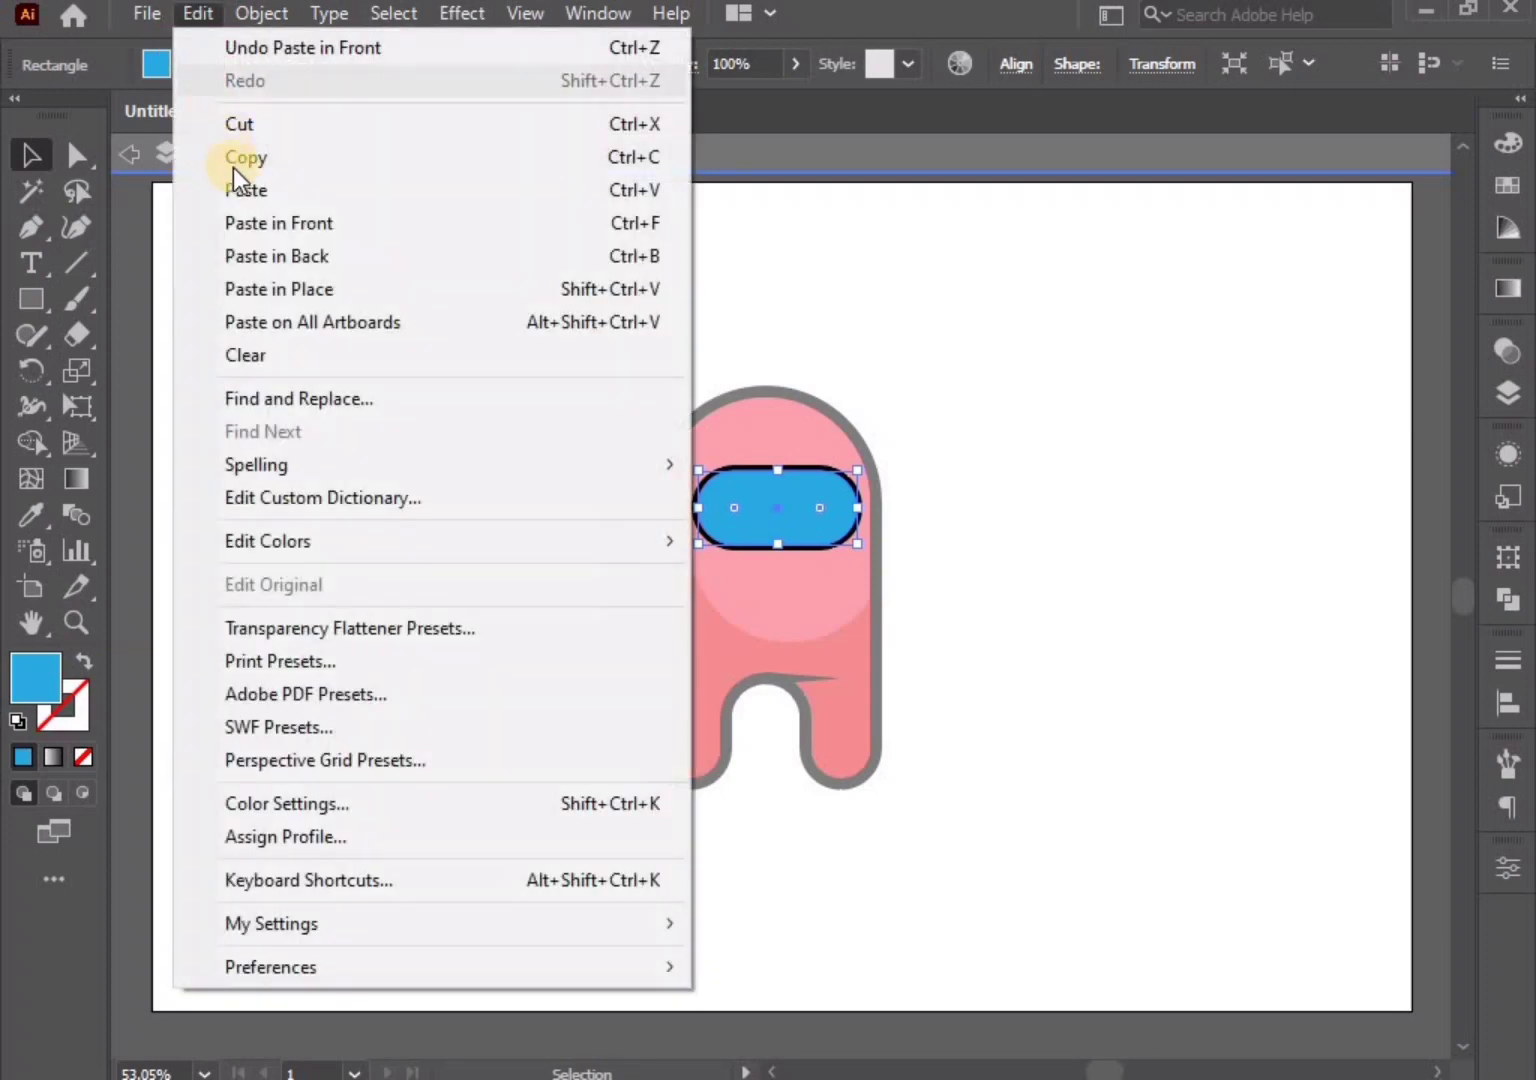
left_click(254, 224)
left_click_drag(769, 502, 796, 485)
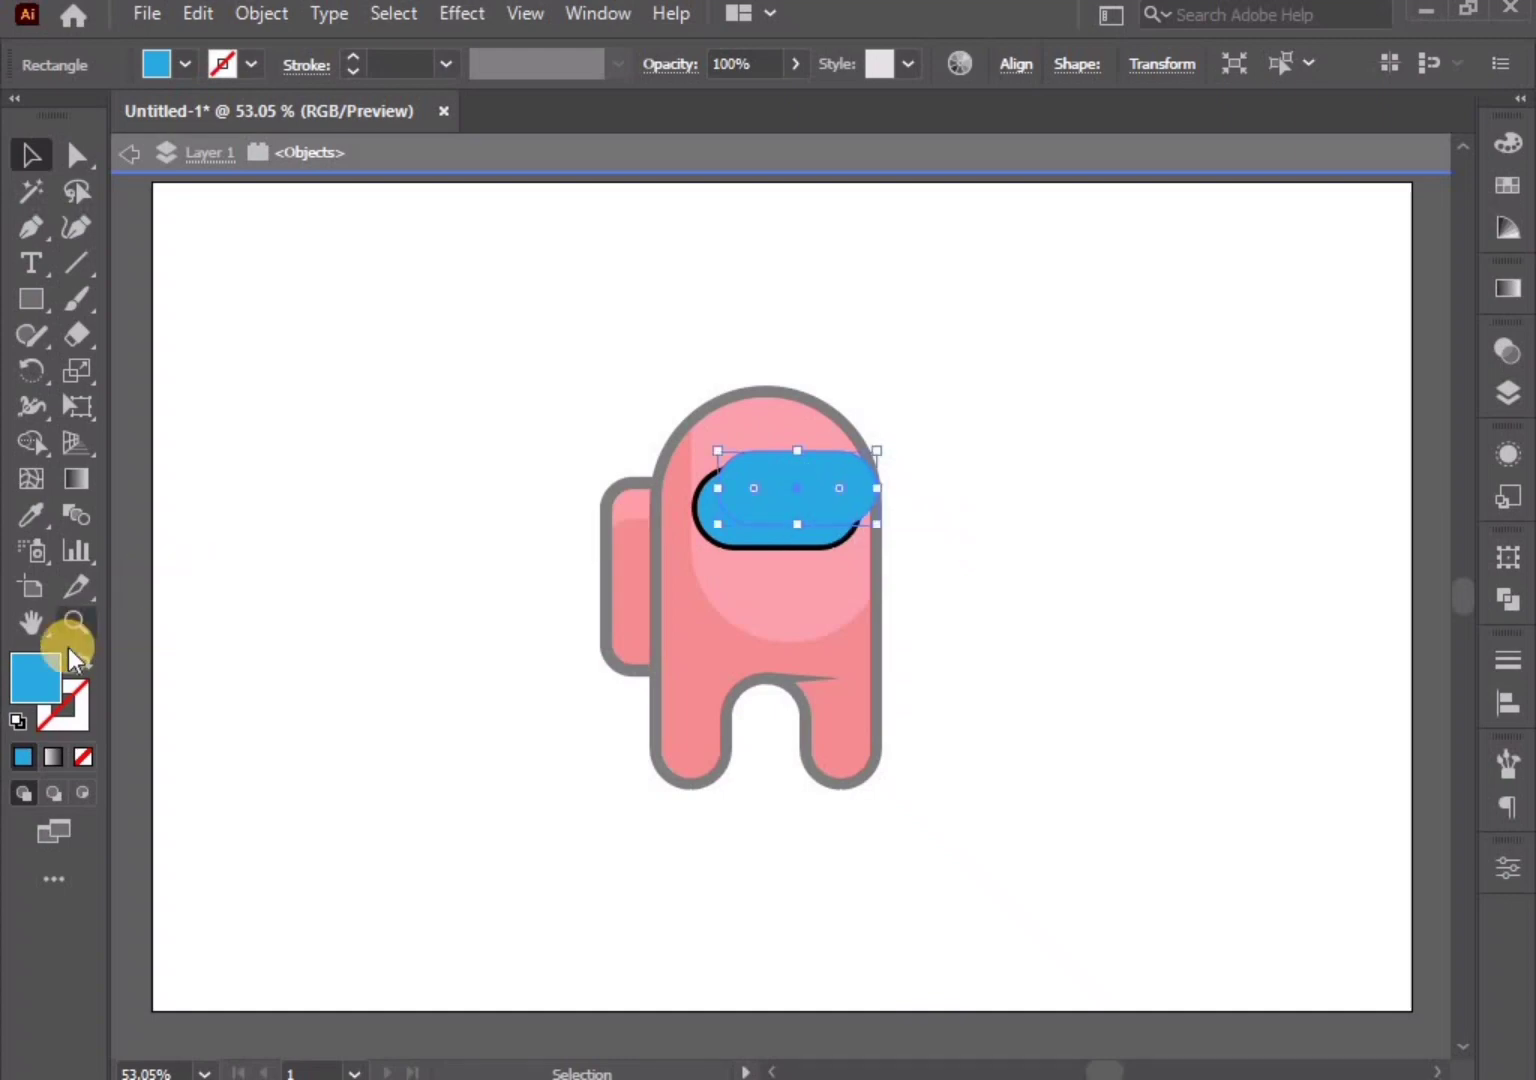
double_click(35, 663)
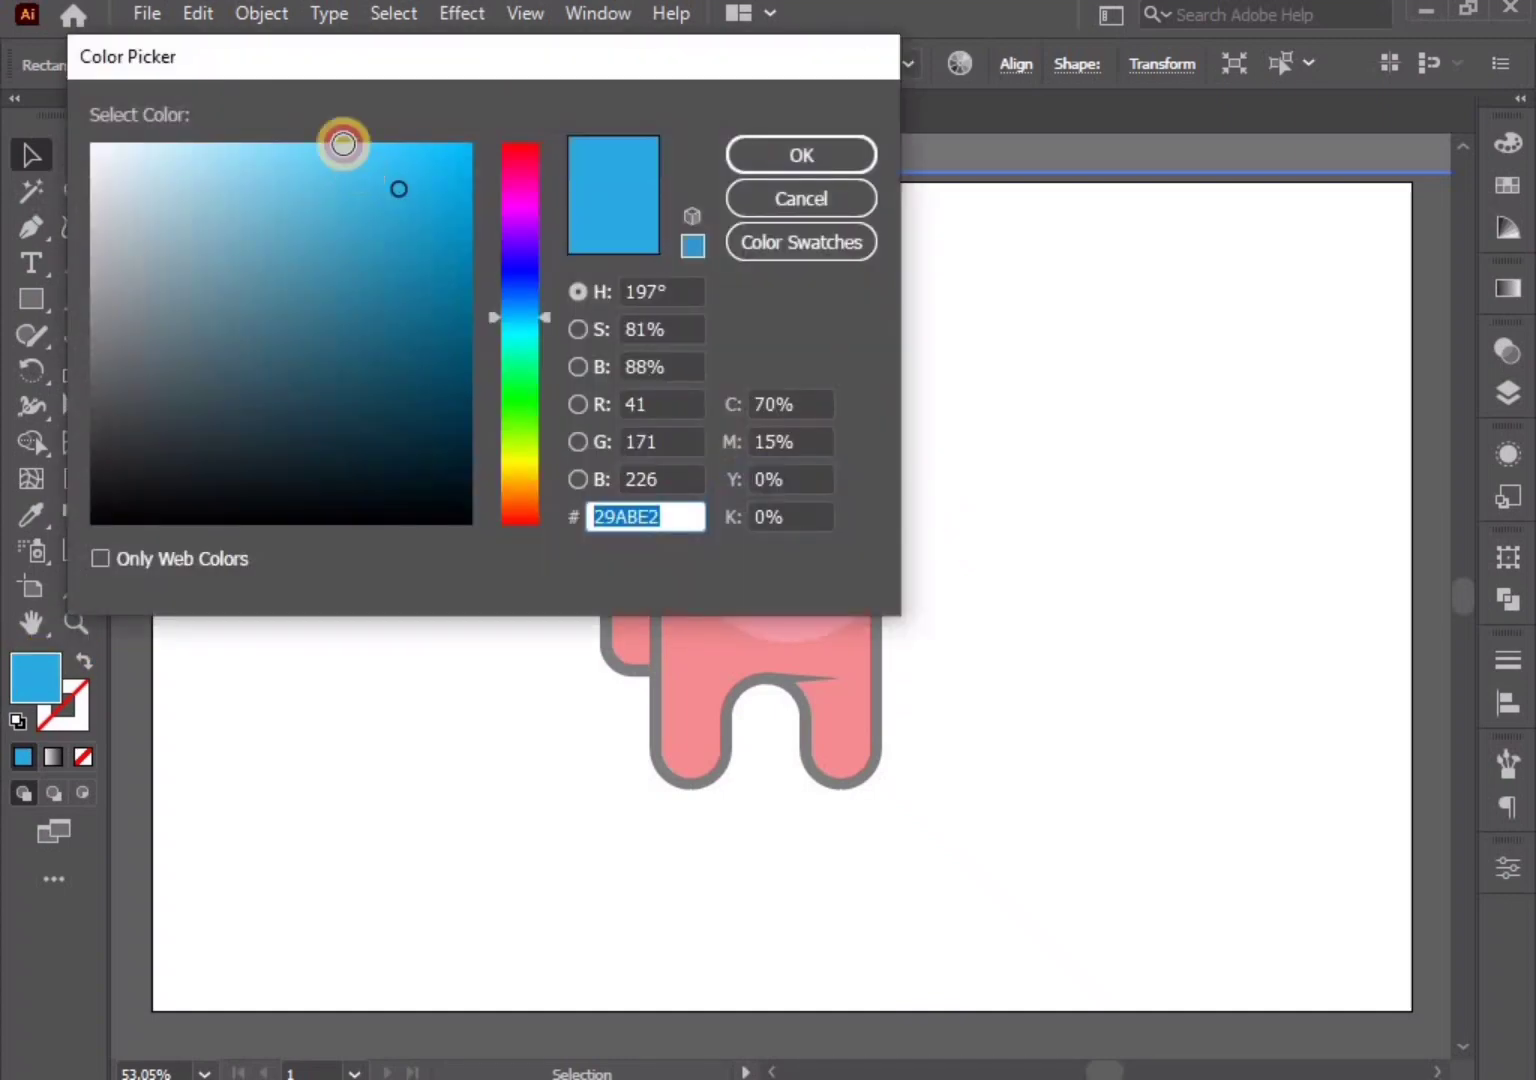
left_click(333, 141)
left_click(790, 159)
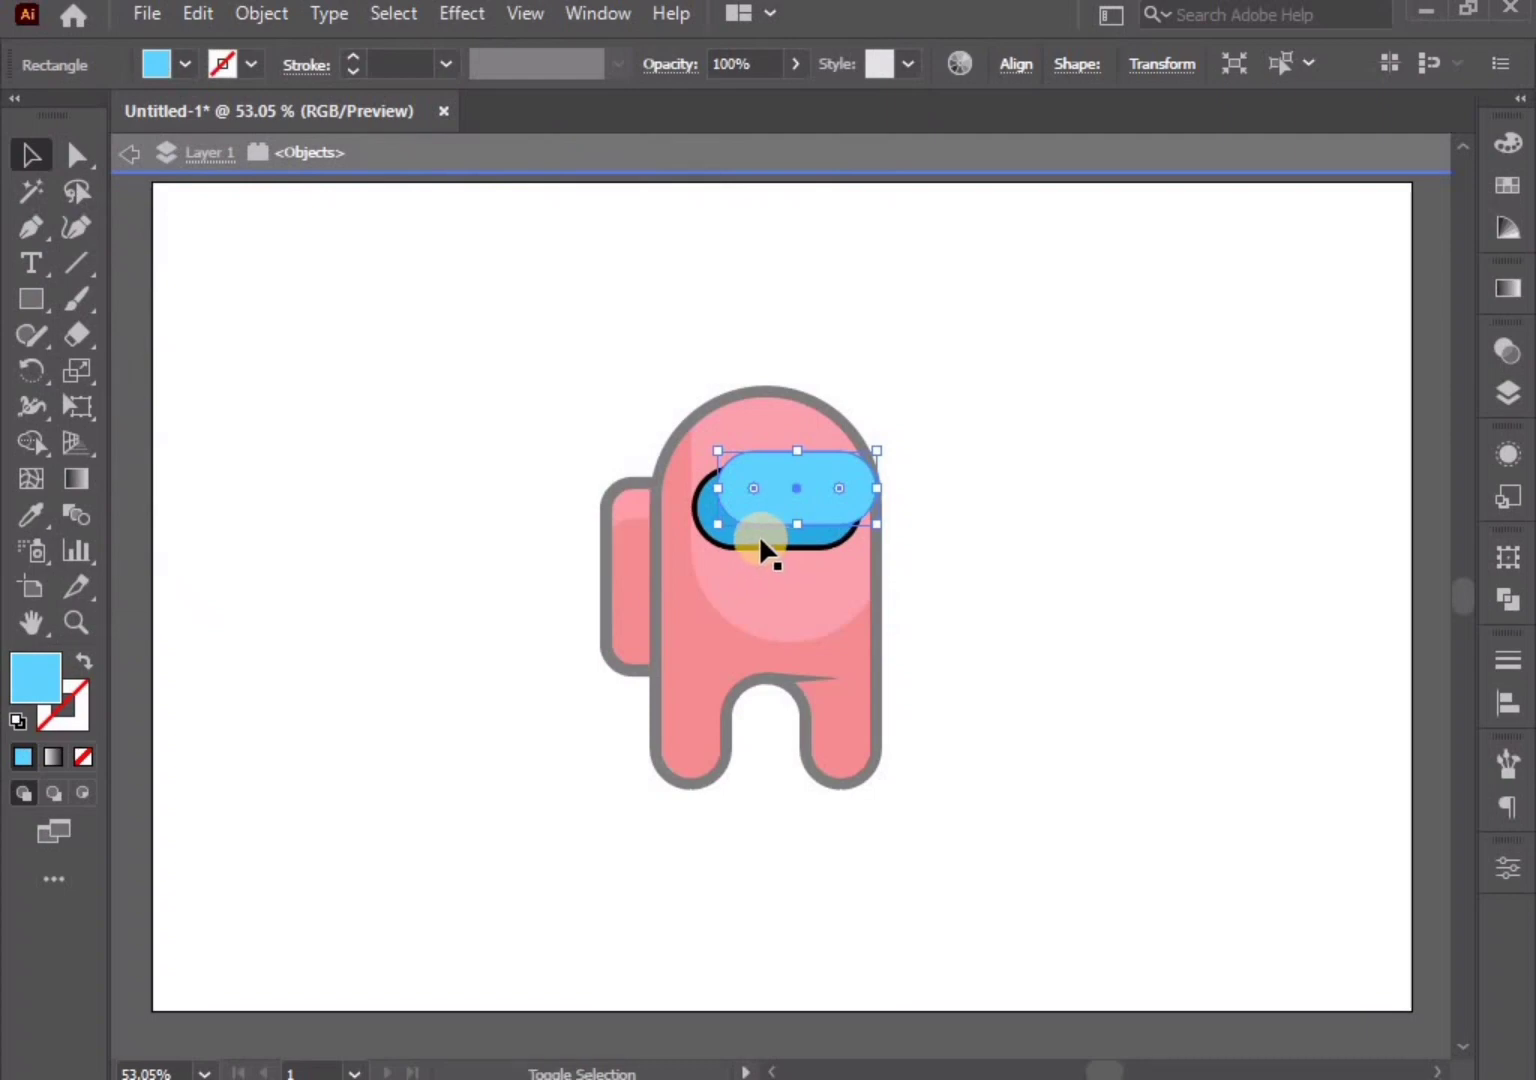
Trim the light-blue highlight's overhang outside the visor with Shape Builder, then exit isolation
left_click(760, 541, "shift")
left_click(32, 442)
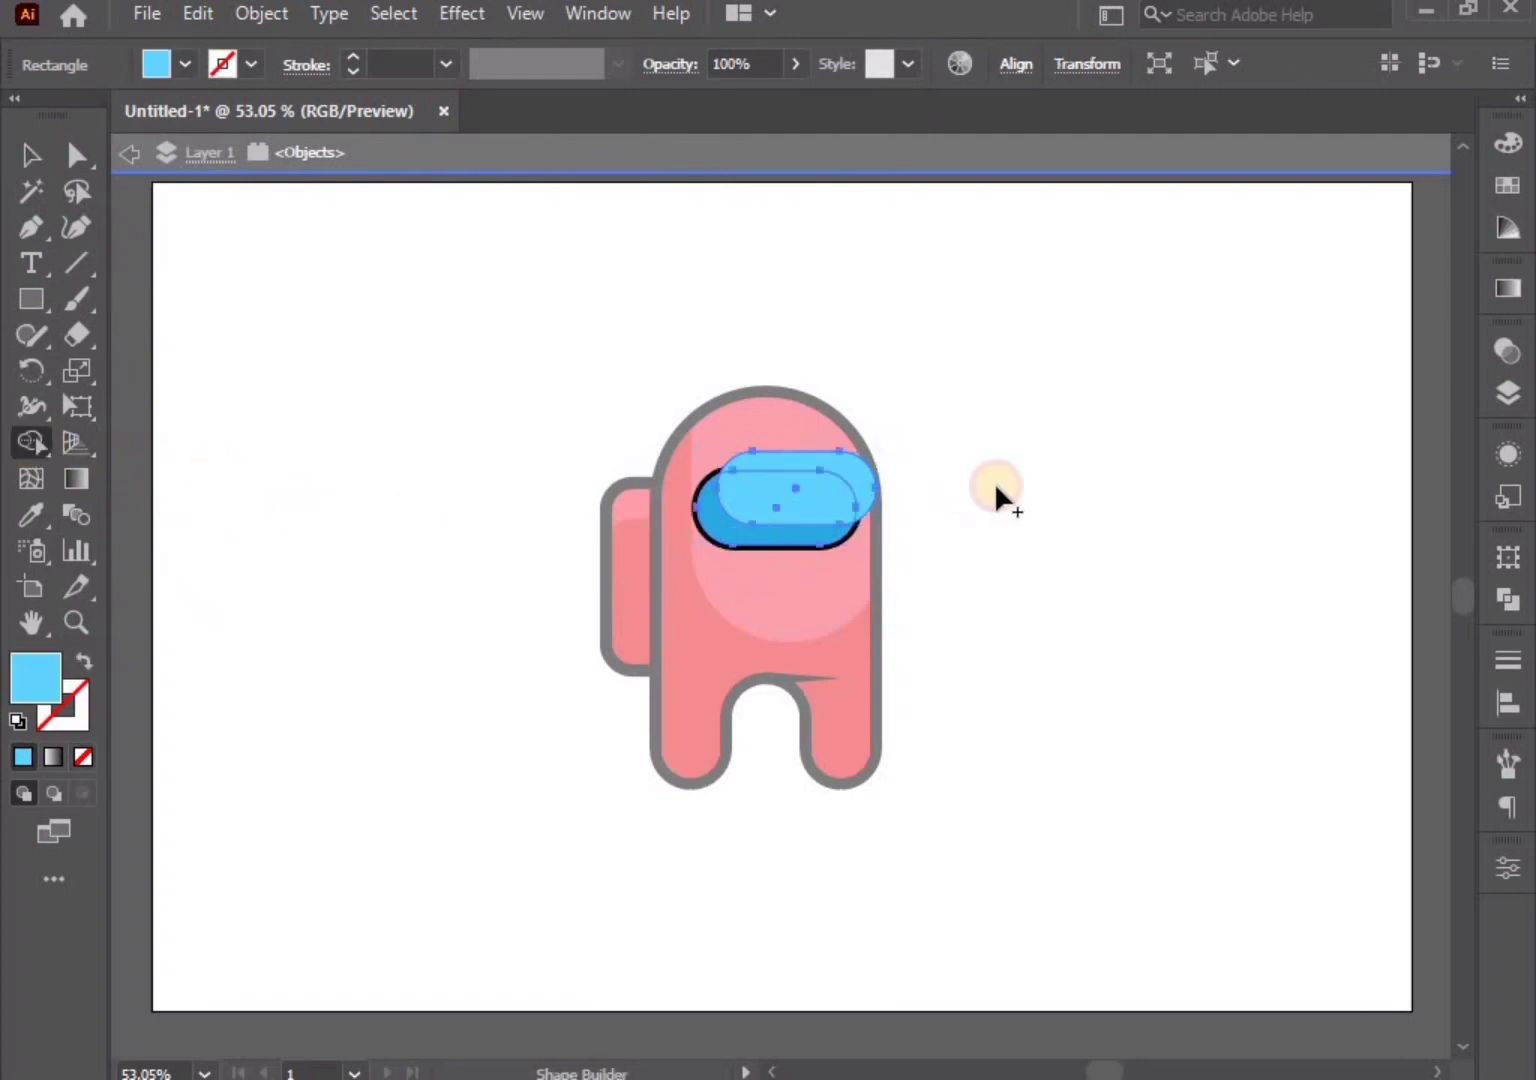
left_click(856, 471, "alt")
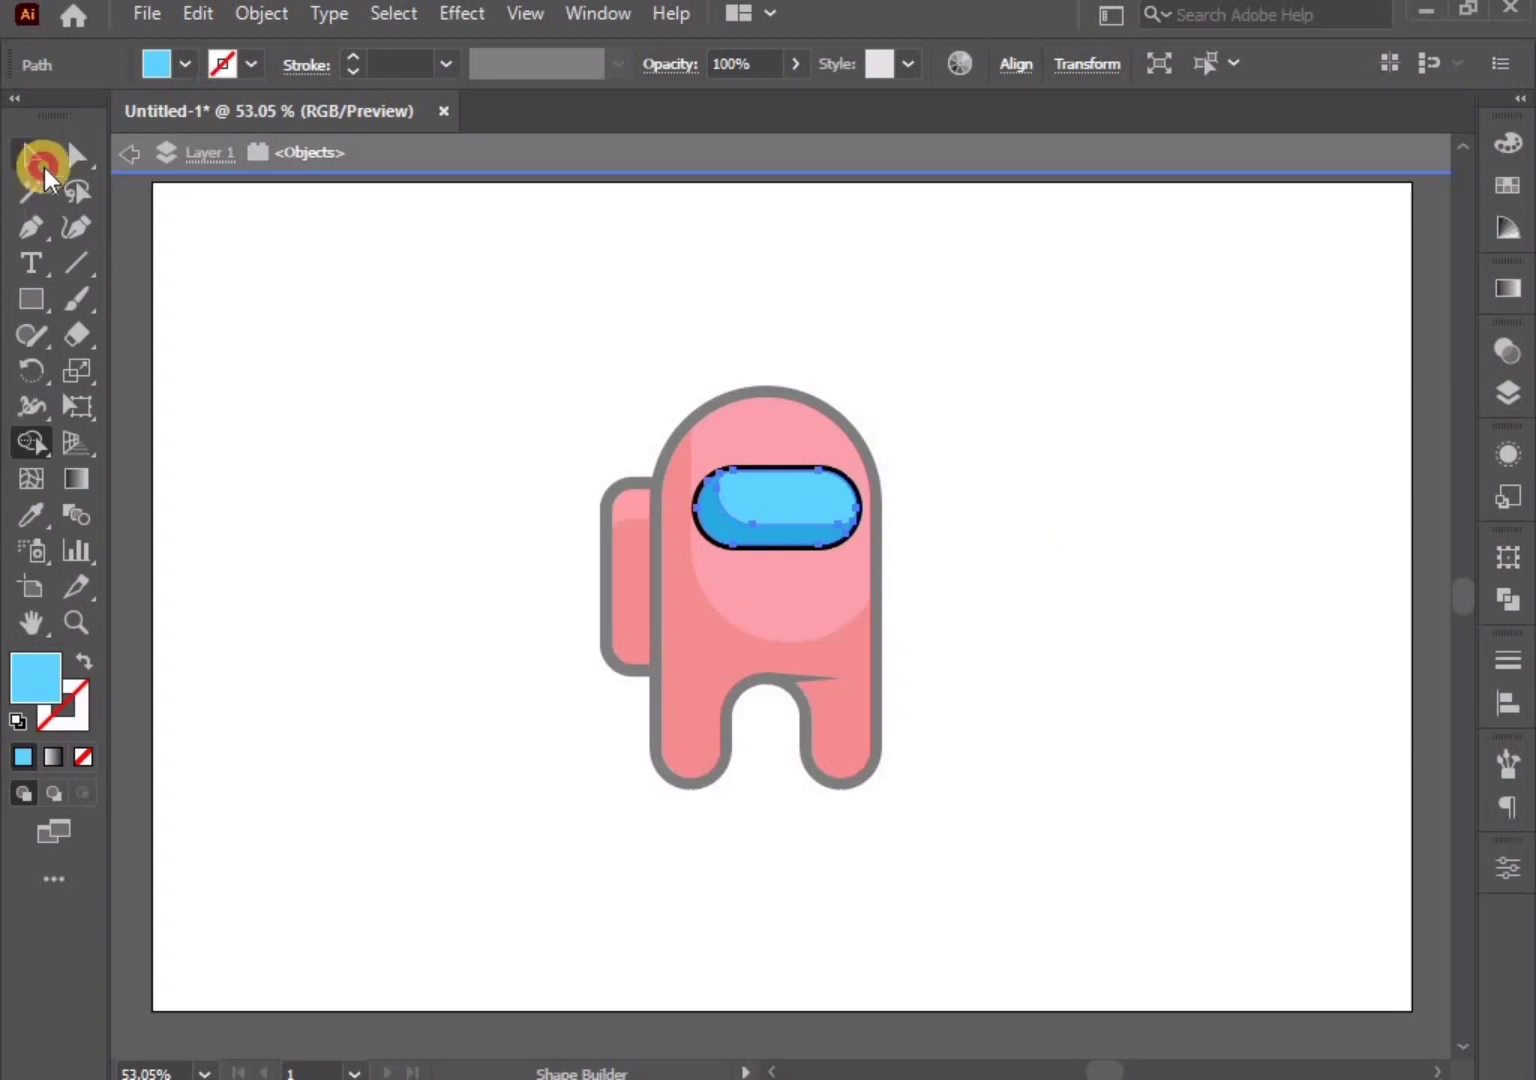
left_click(32, 154)
left_click(604, 519)
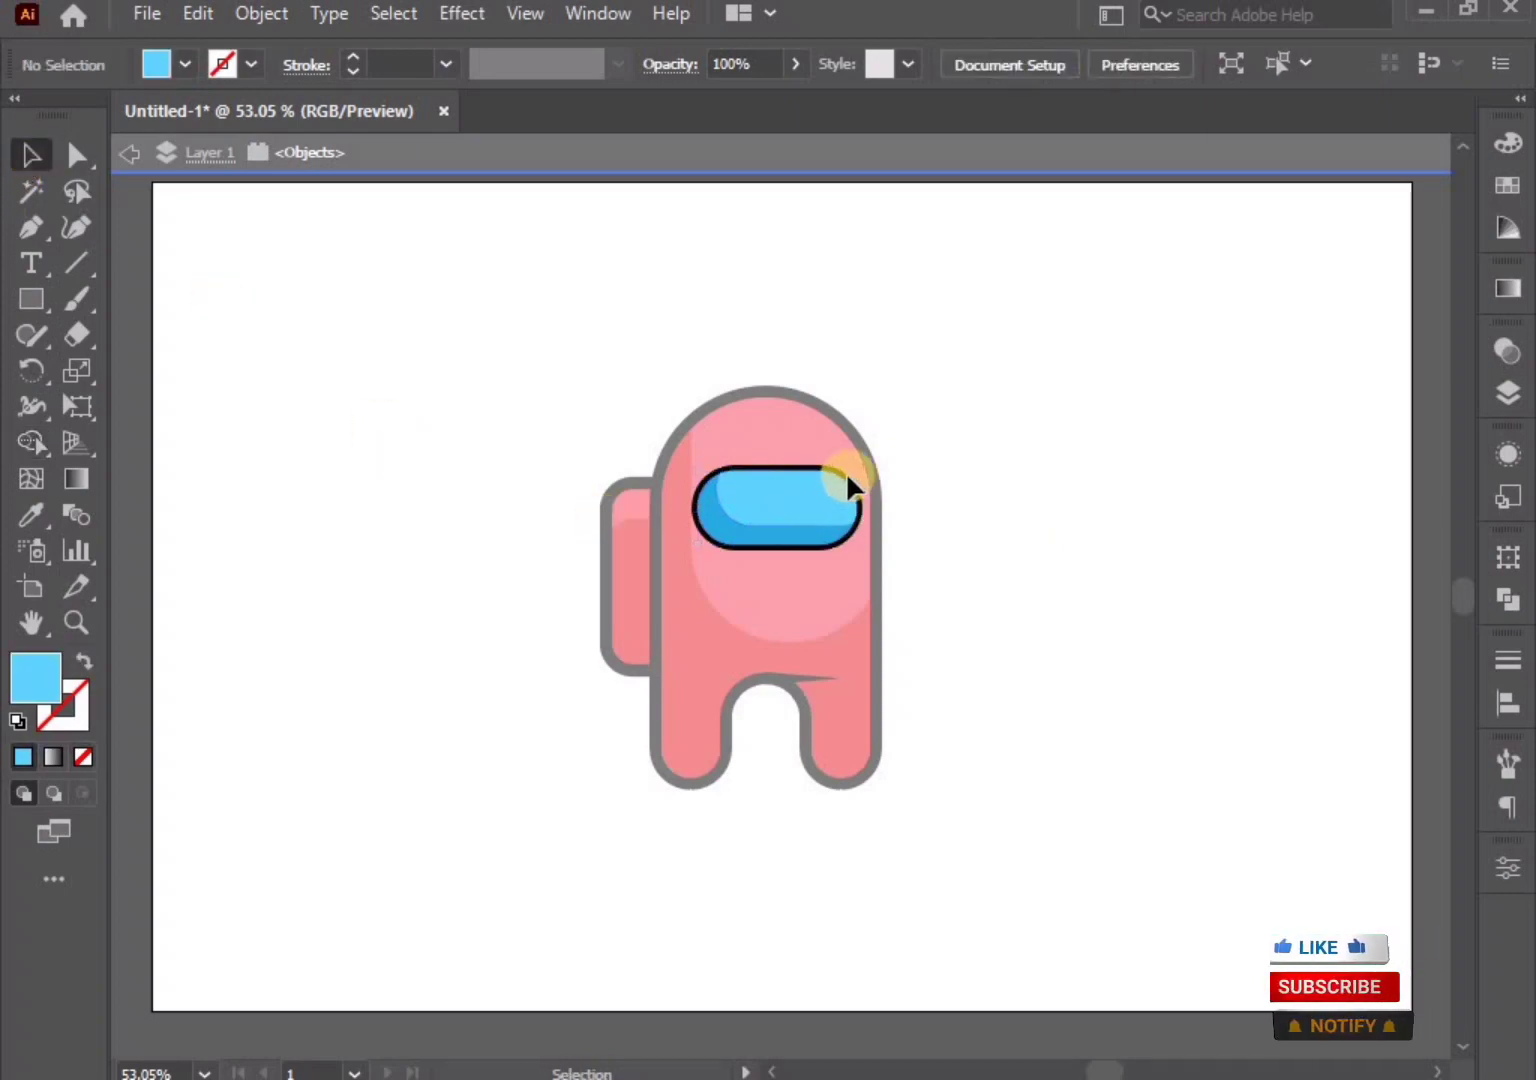
double_click(900, 287)
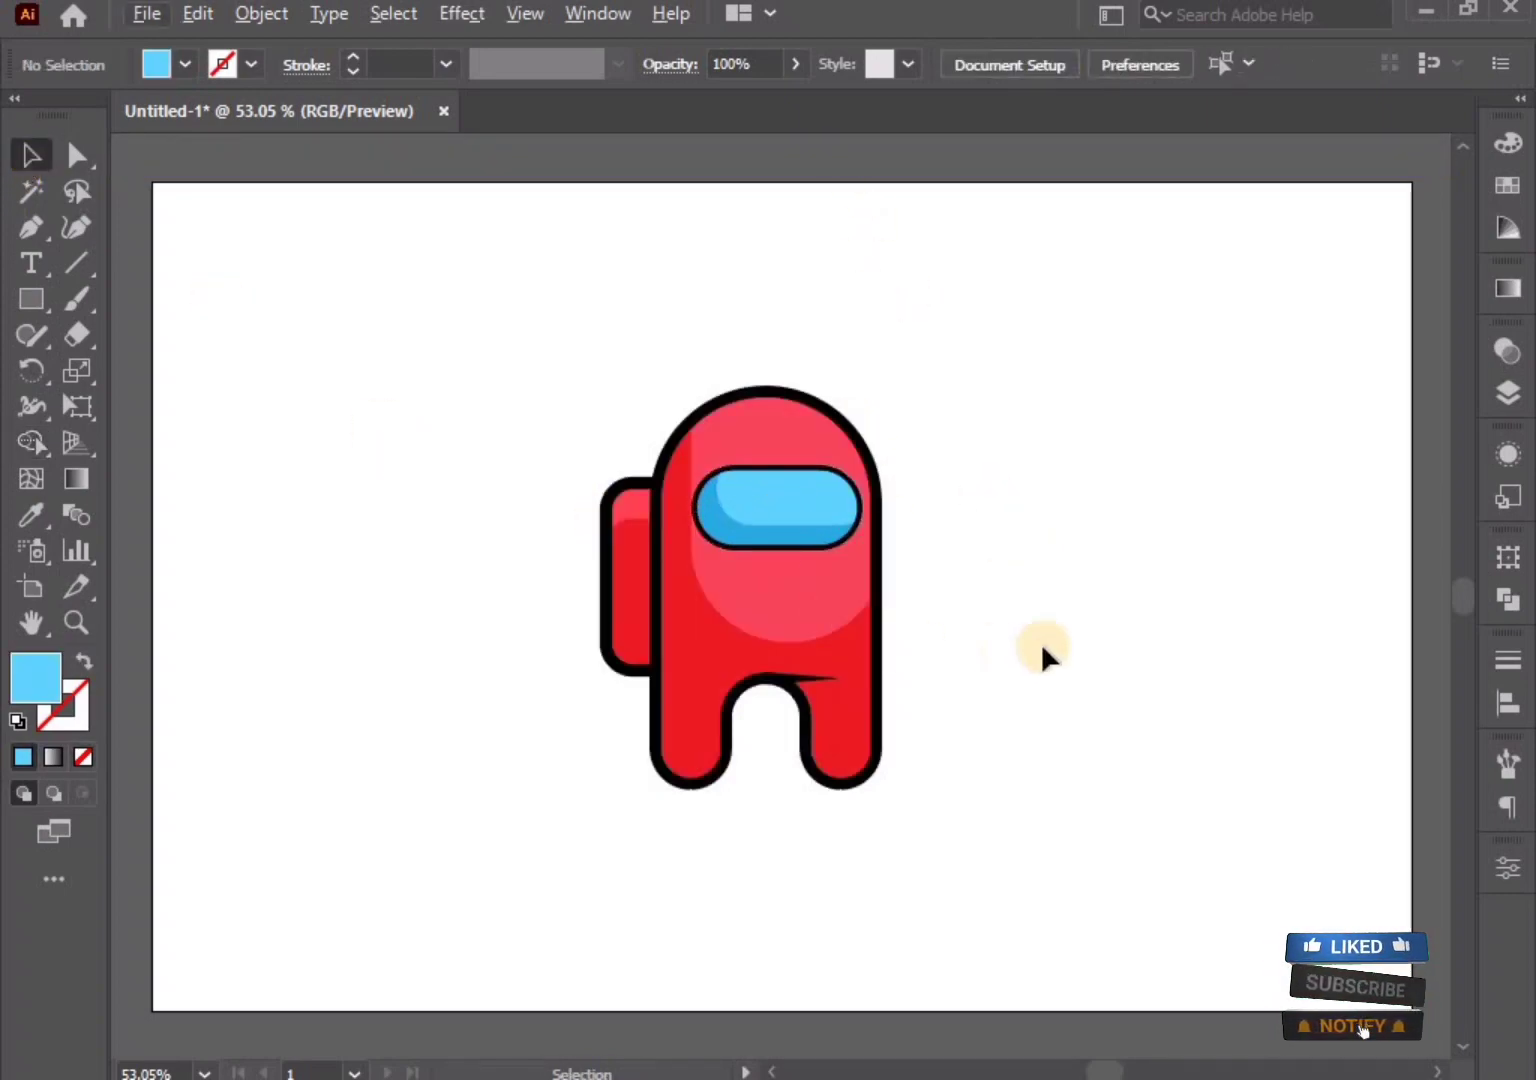
Send the visor, body and backpack to the back, then draw a thin rectangle across the visor top
left_click(788, 518)
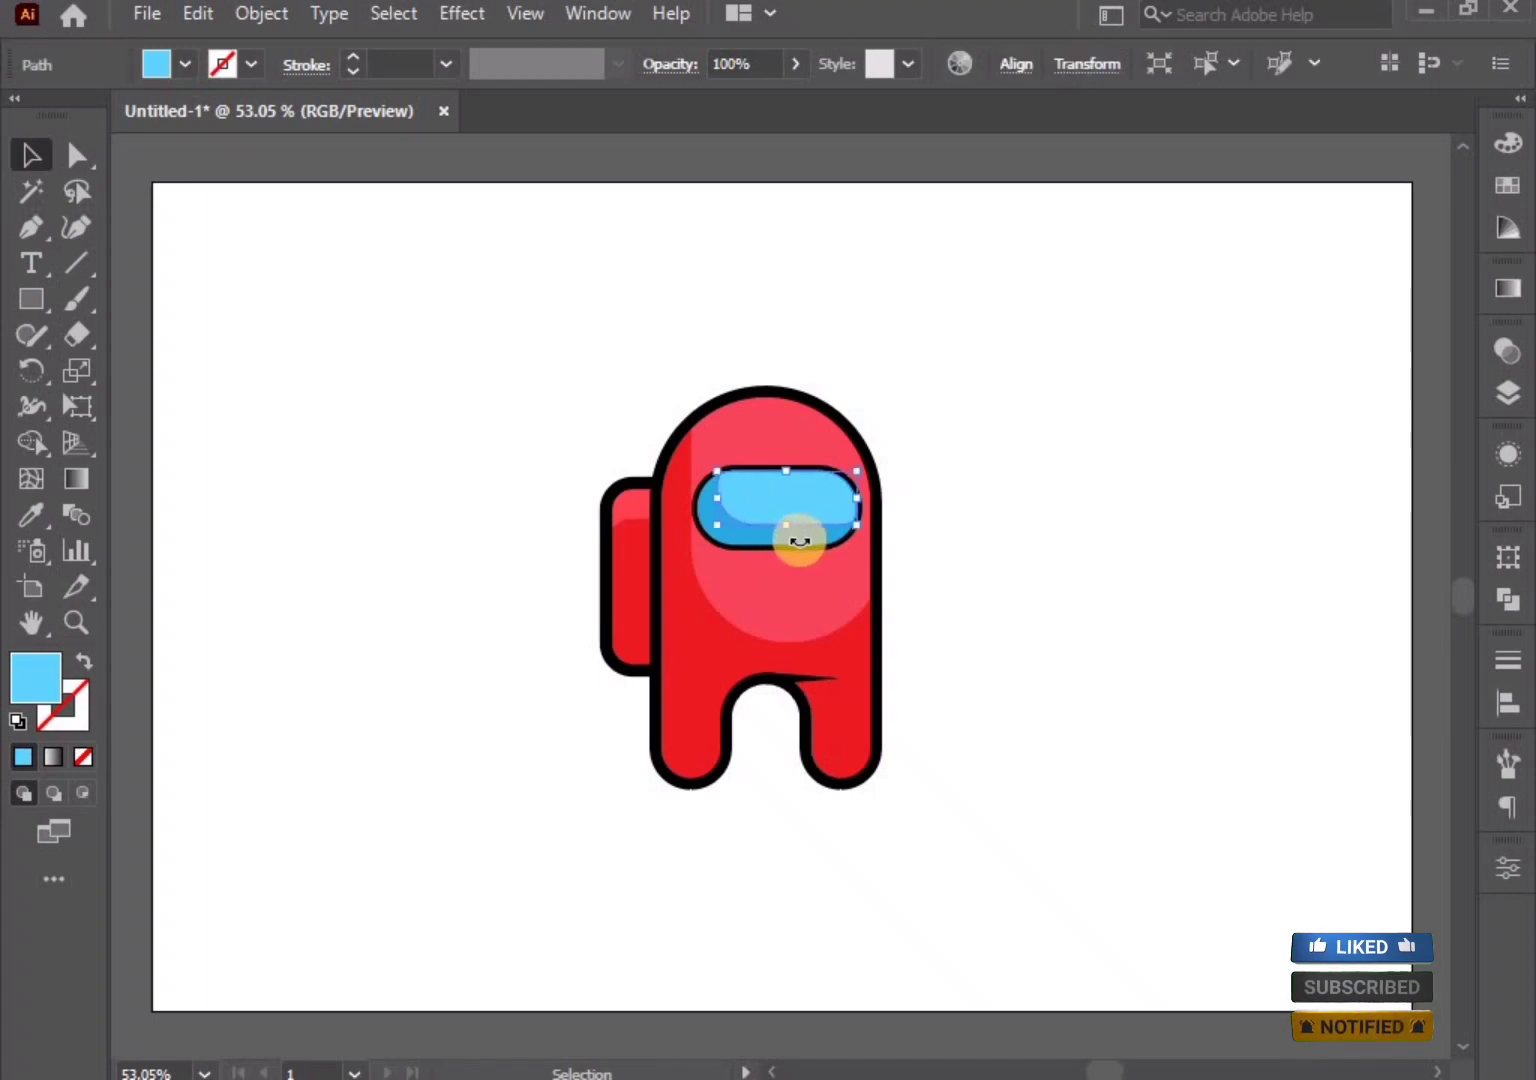
left_click(811, 550, "shift")
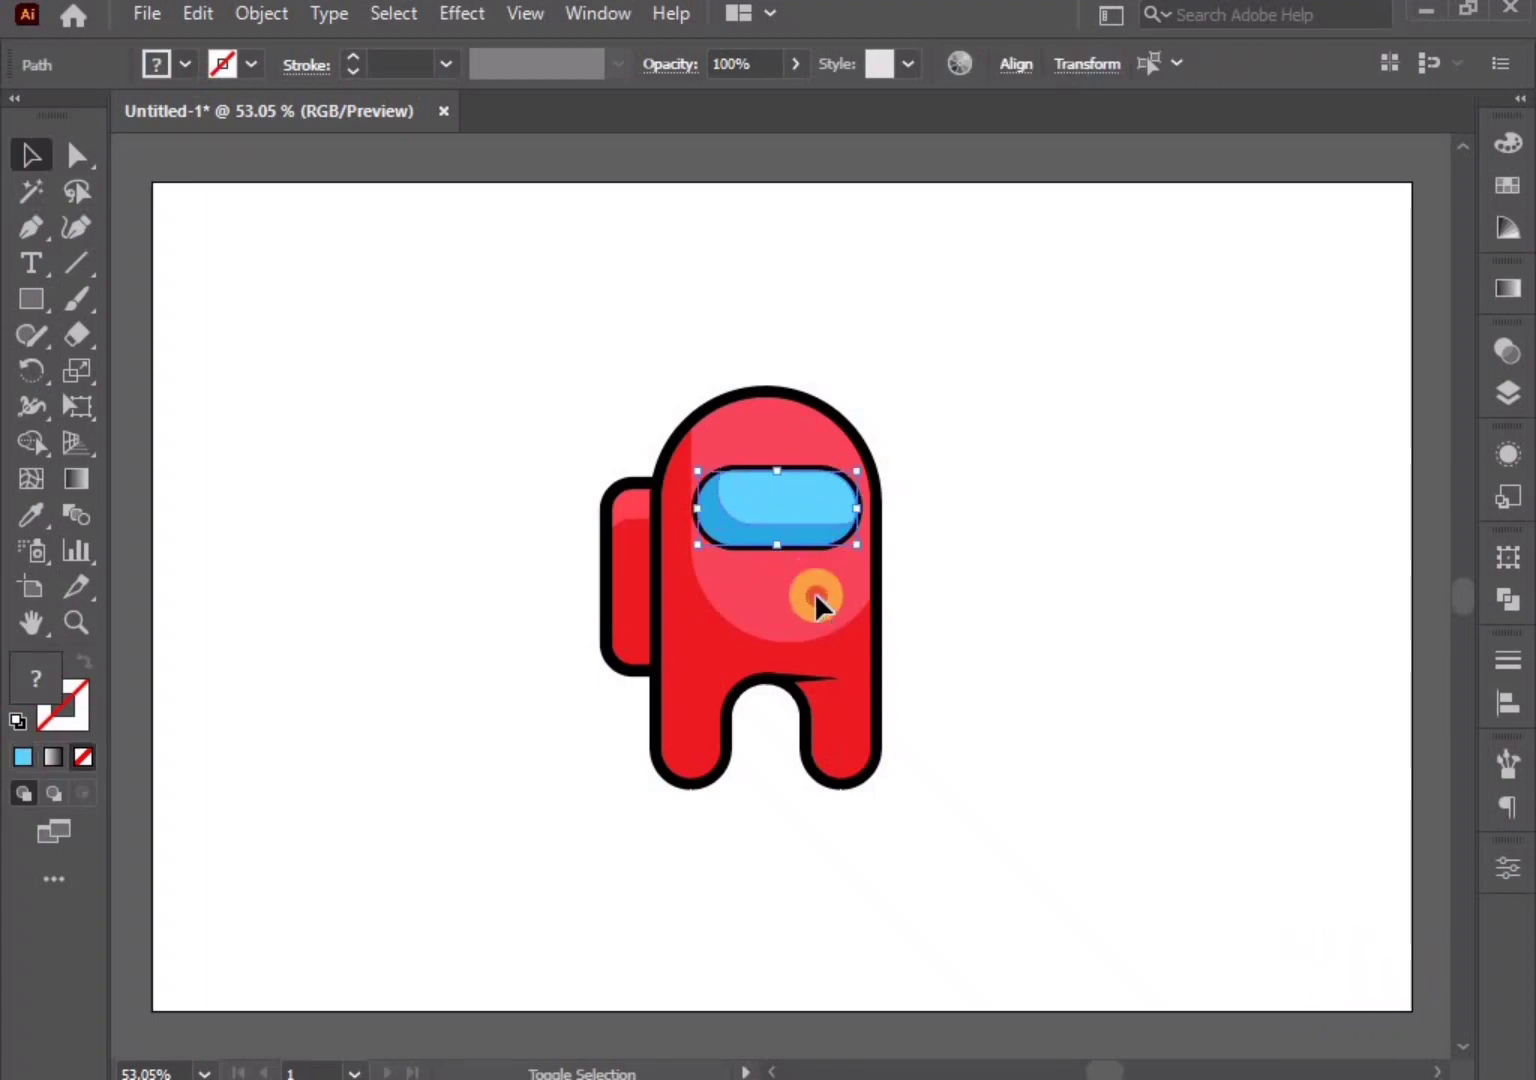
left_click(614, 586, "shift")
right_click(704, 607)
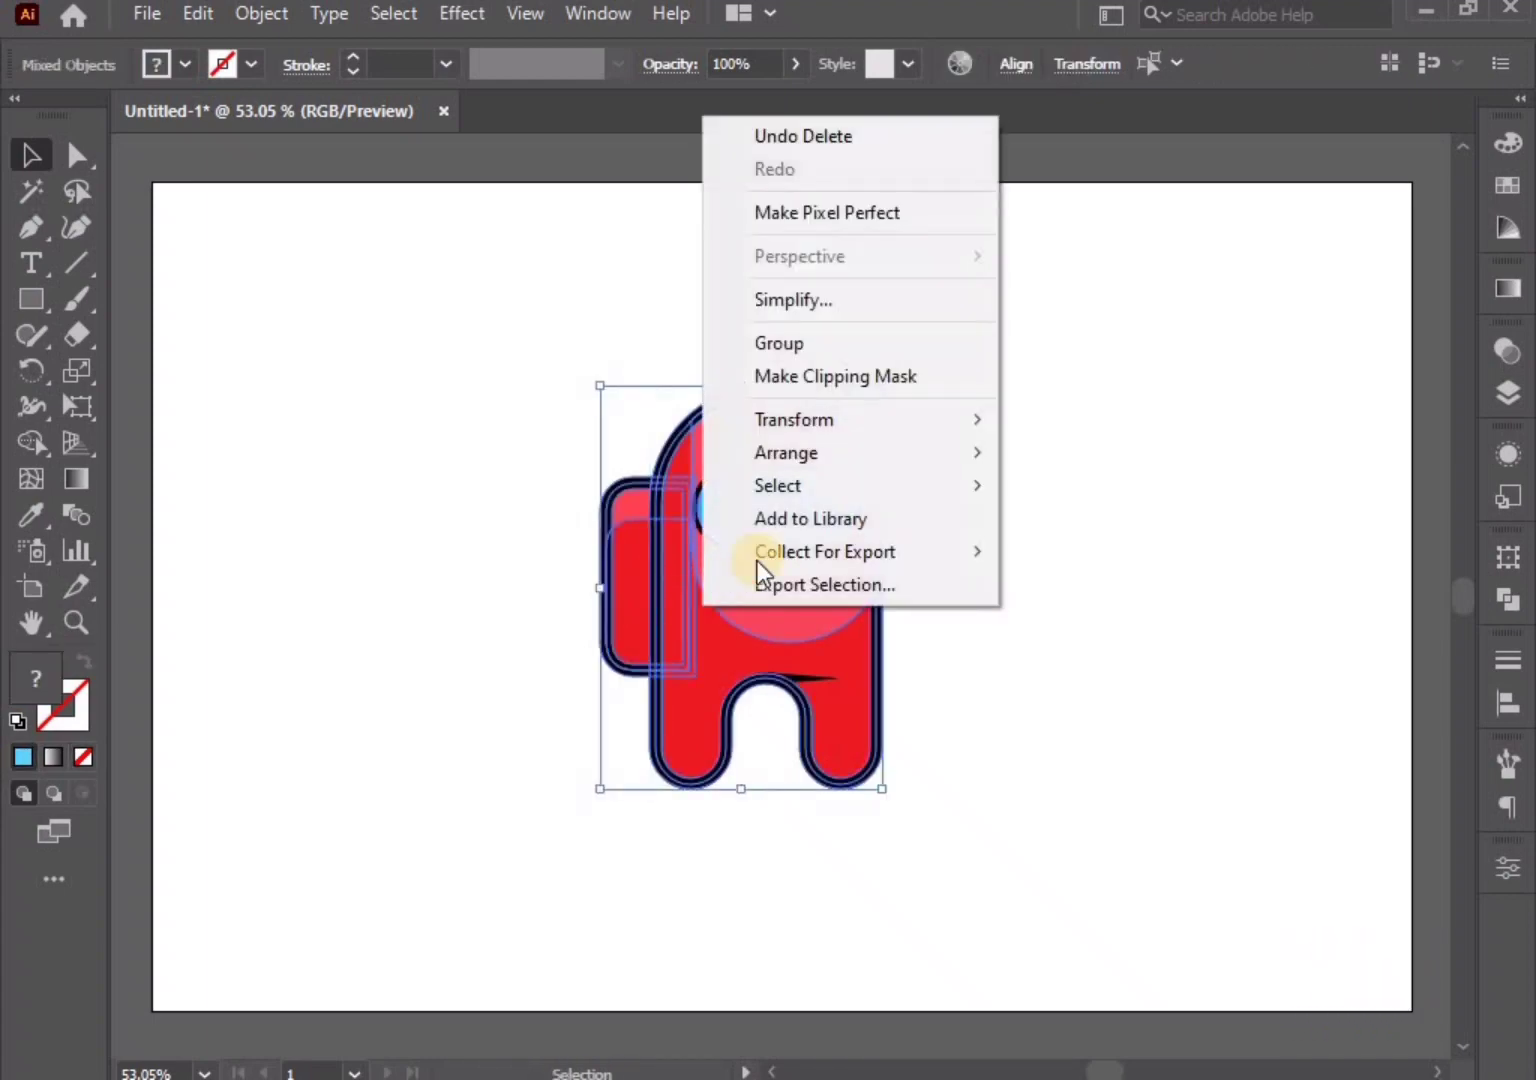
left_click(1071, 555)
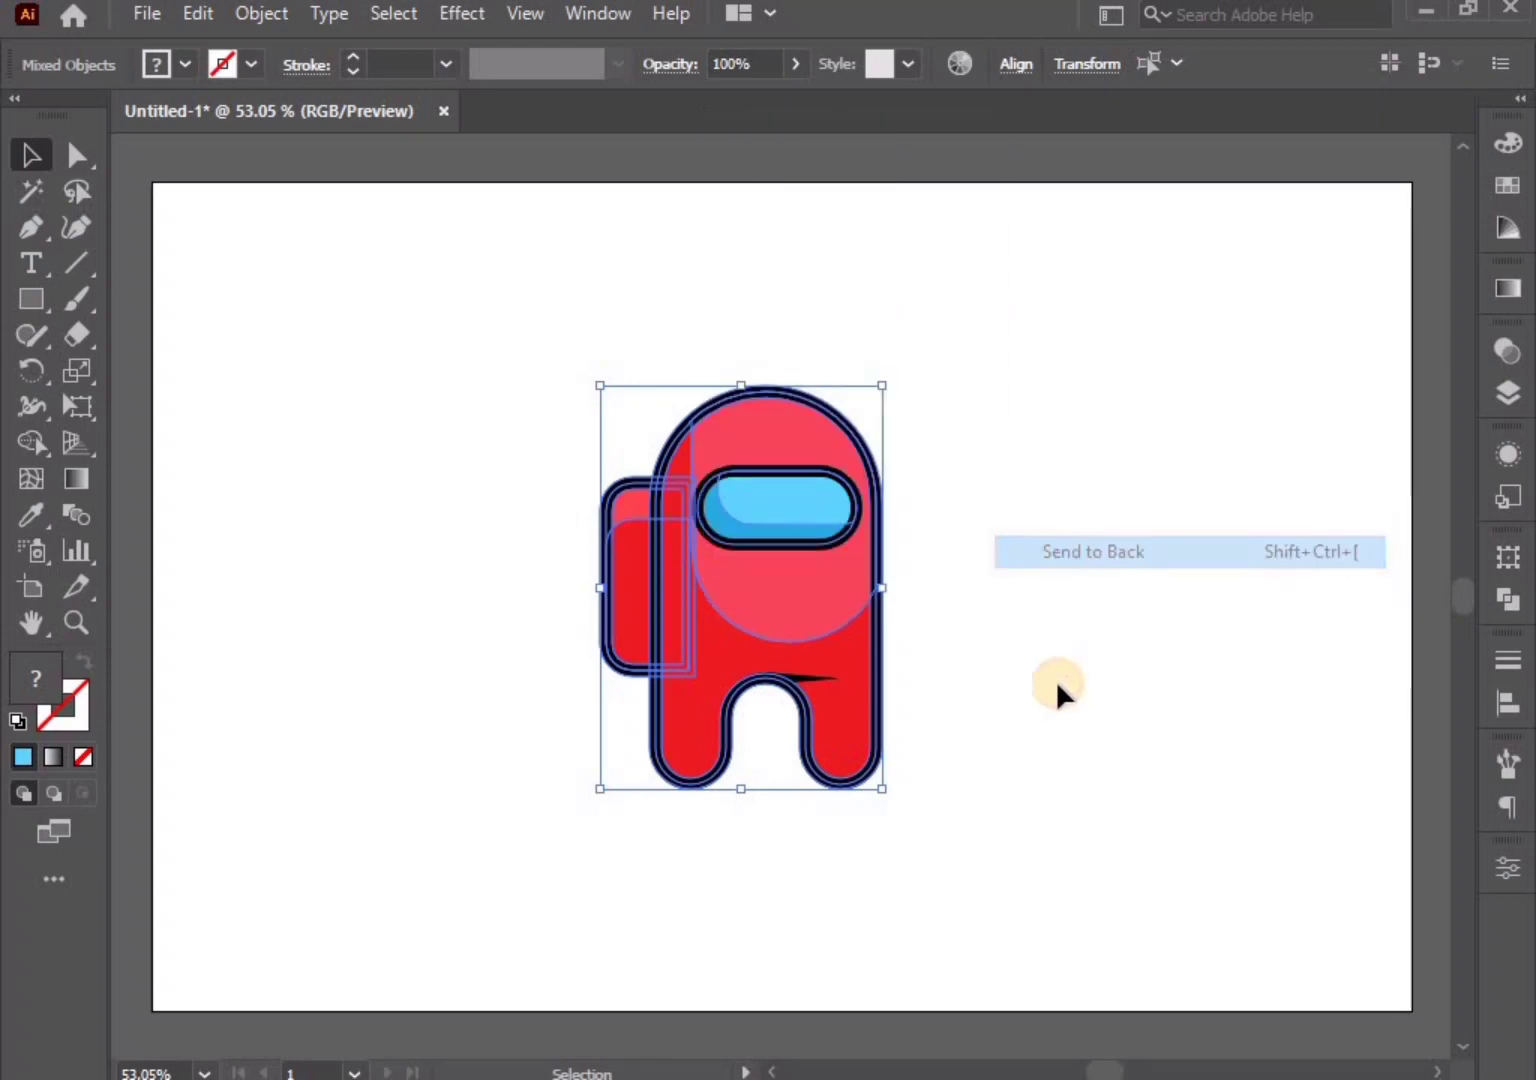
left_click(1057, 681)
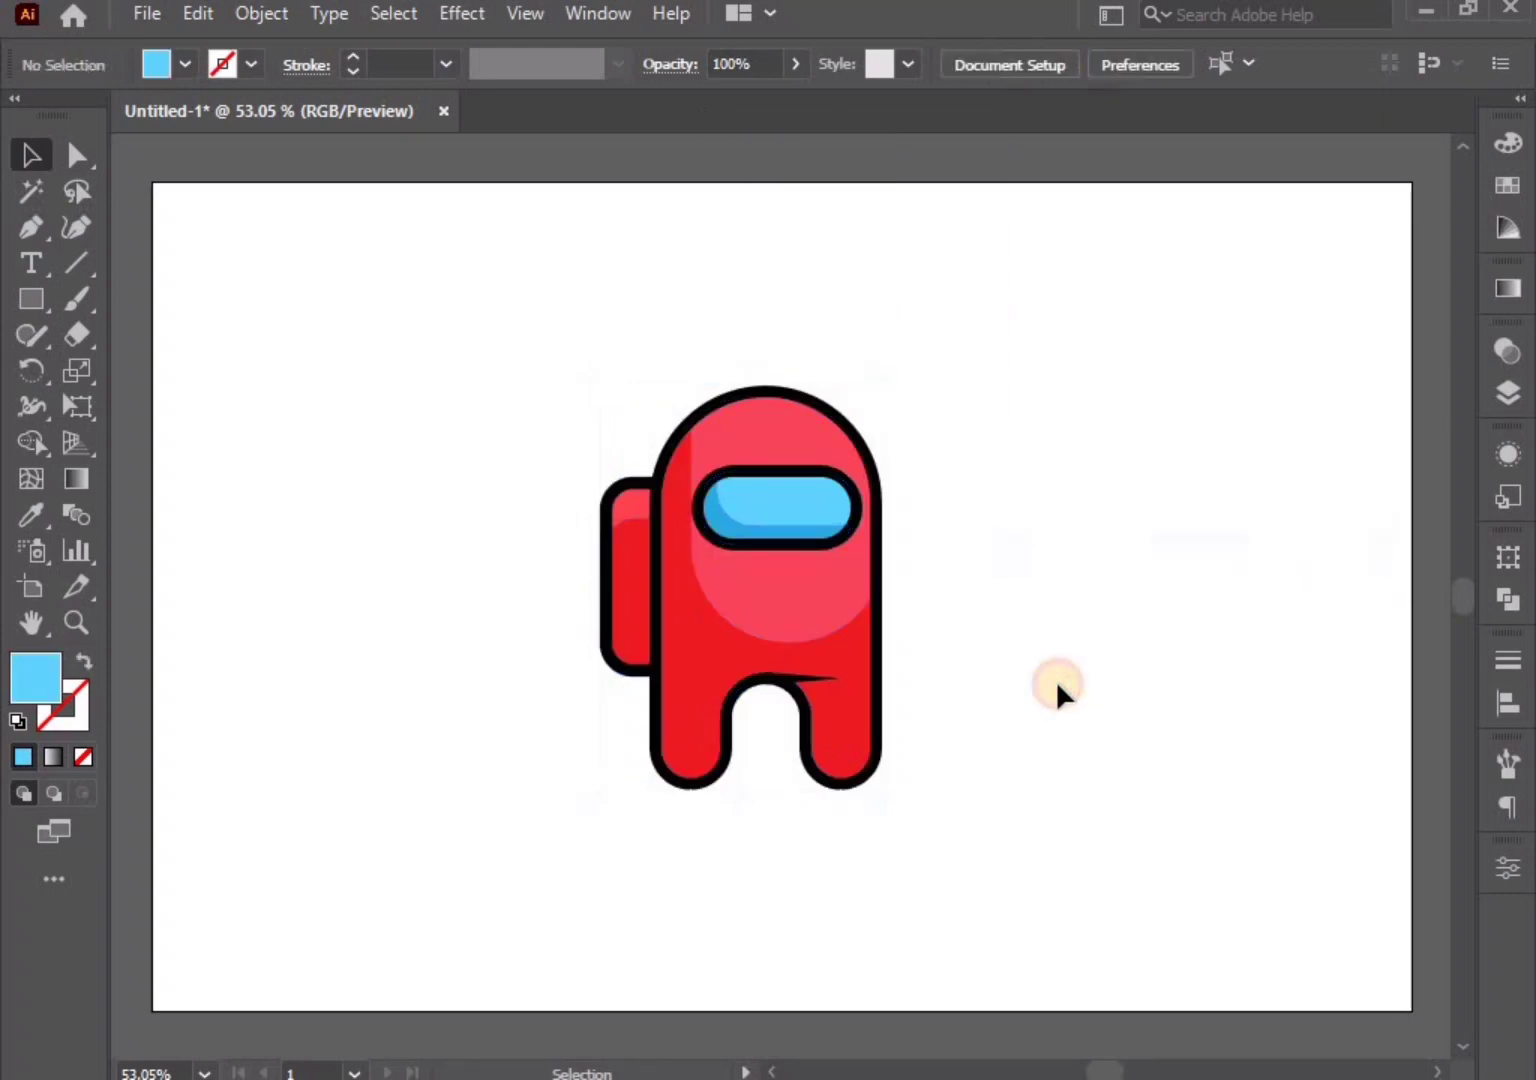
left_click(36, 301)
left_click_drag(768, 491, 838, 506)
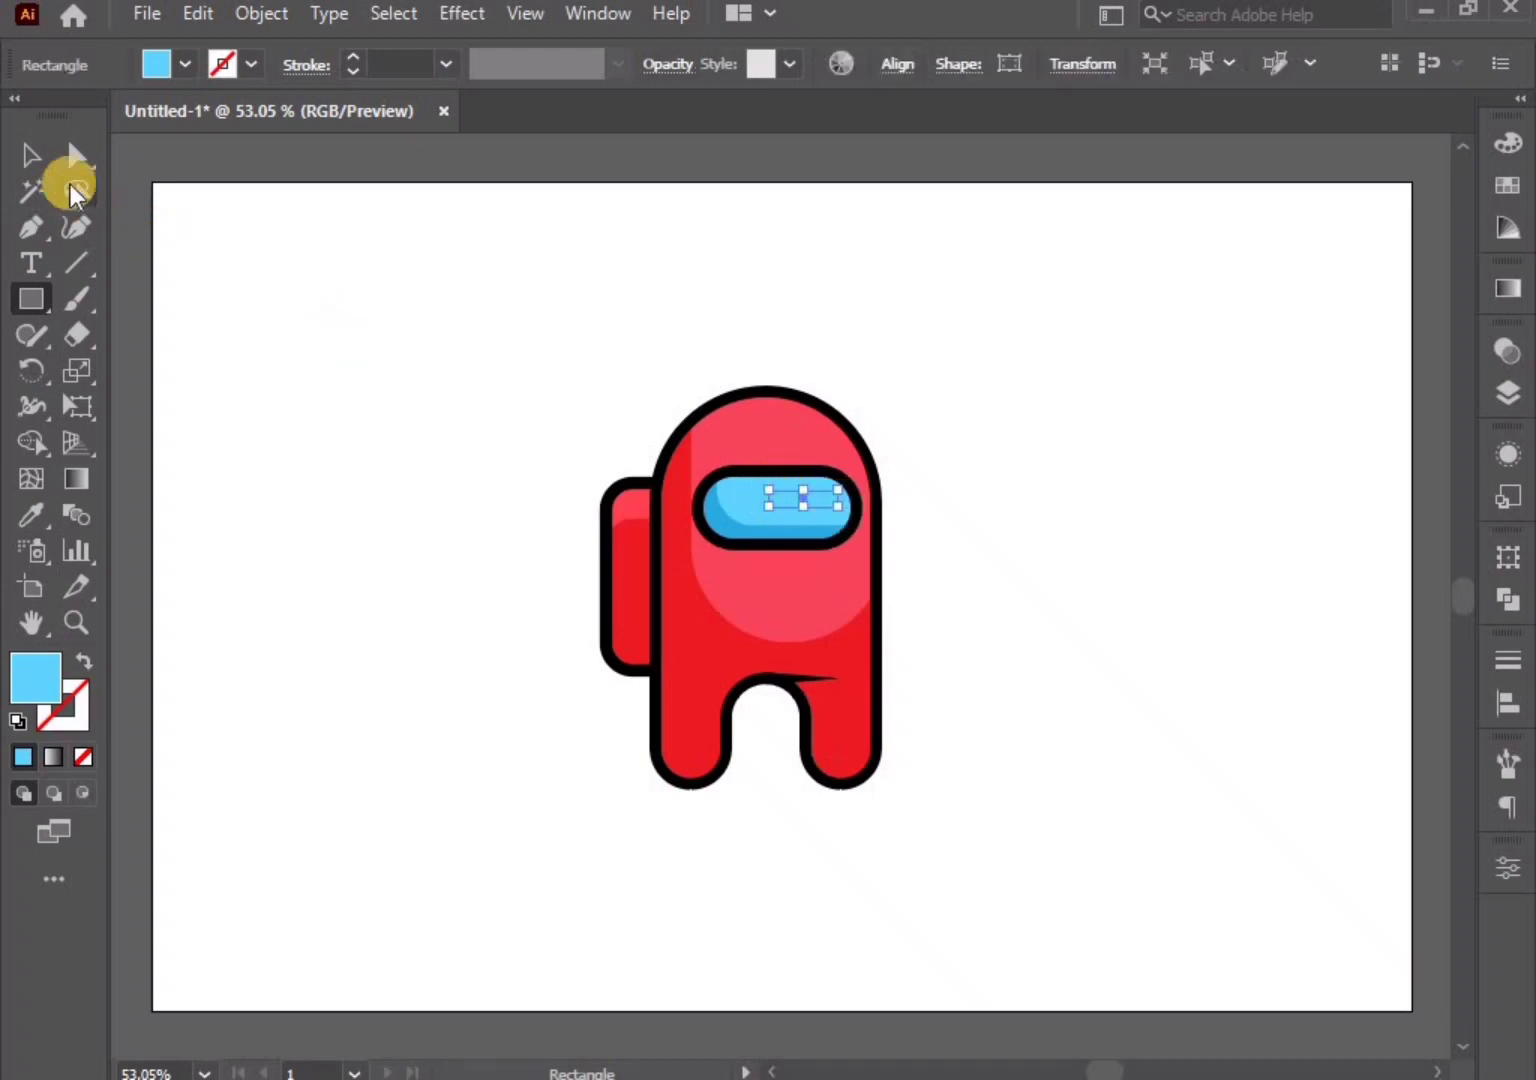
Fill the new rectangle with pale blue #A9EDFF
left_click(28, 155)
double_click(33, 678)
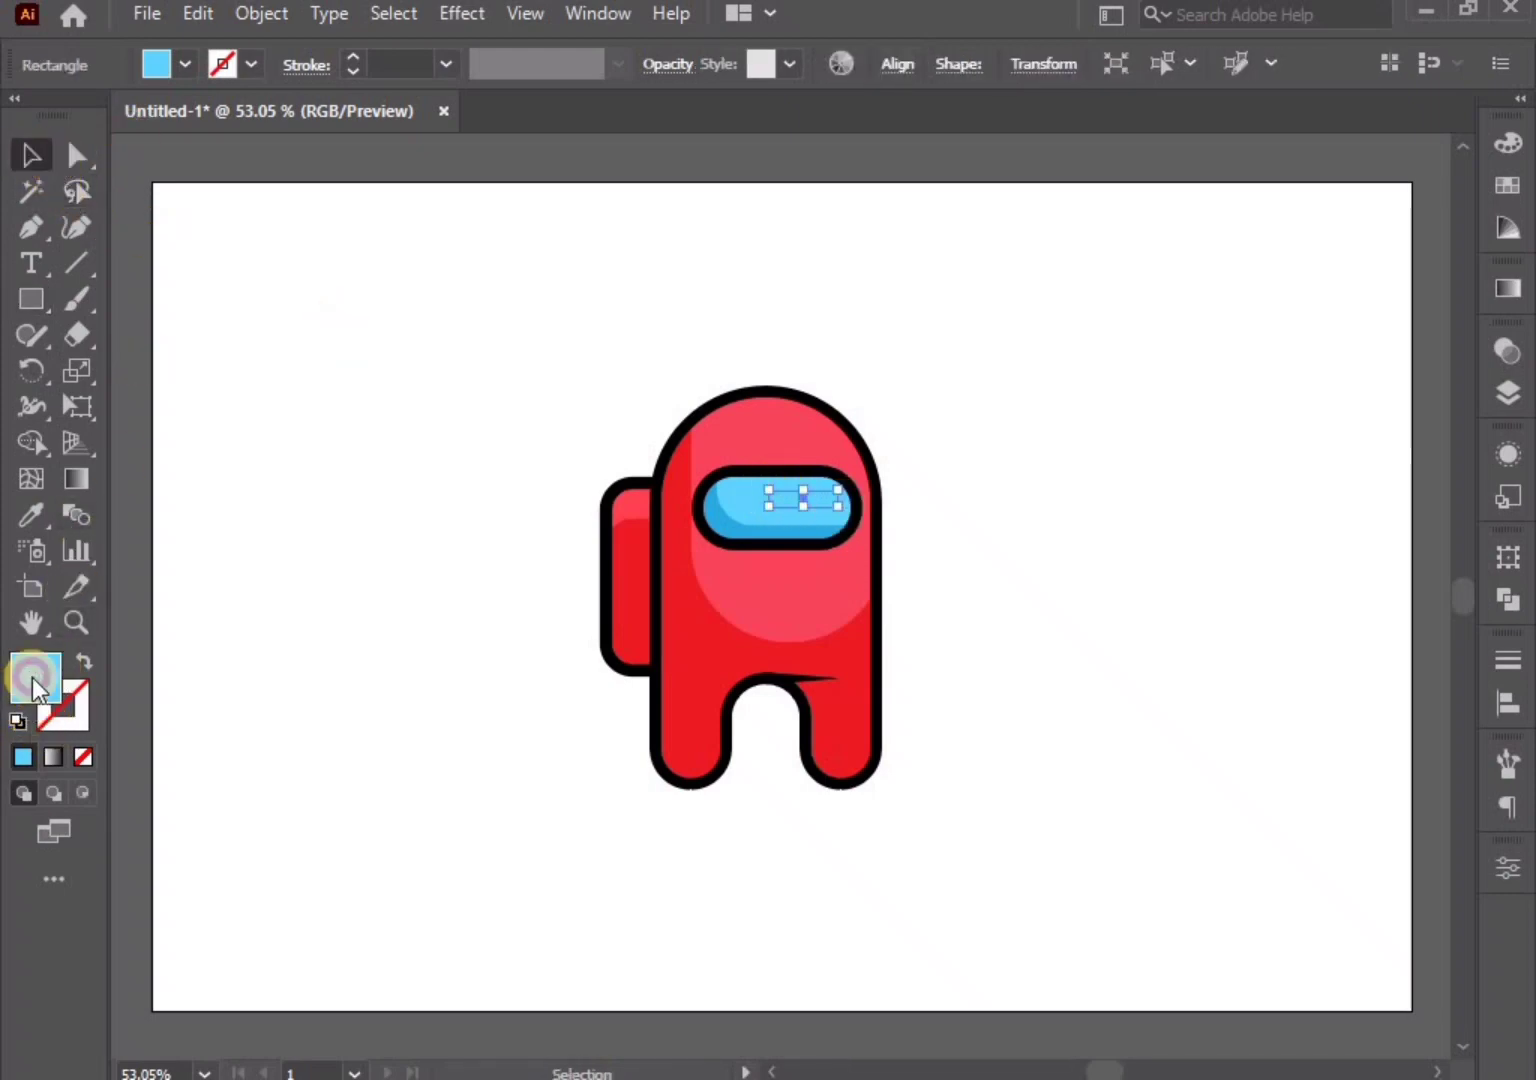
left_click_drag(310, 166, 219, 144)
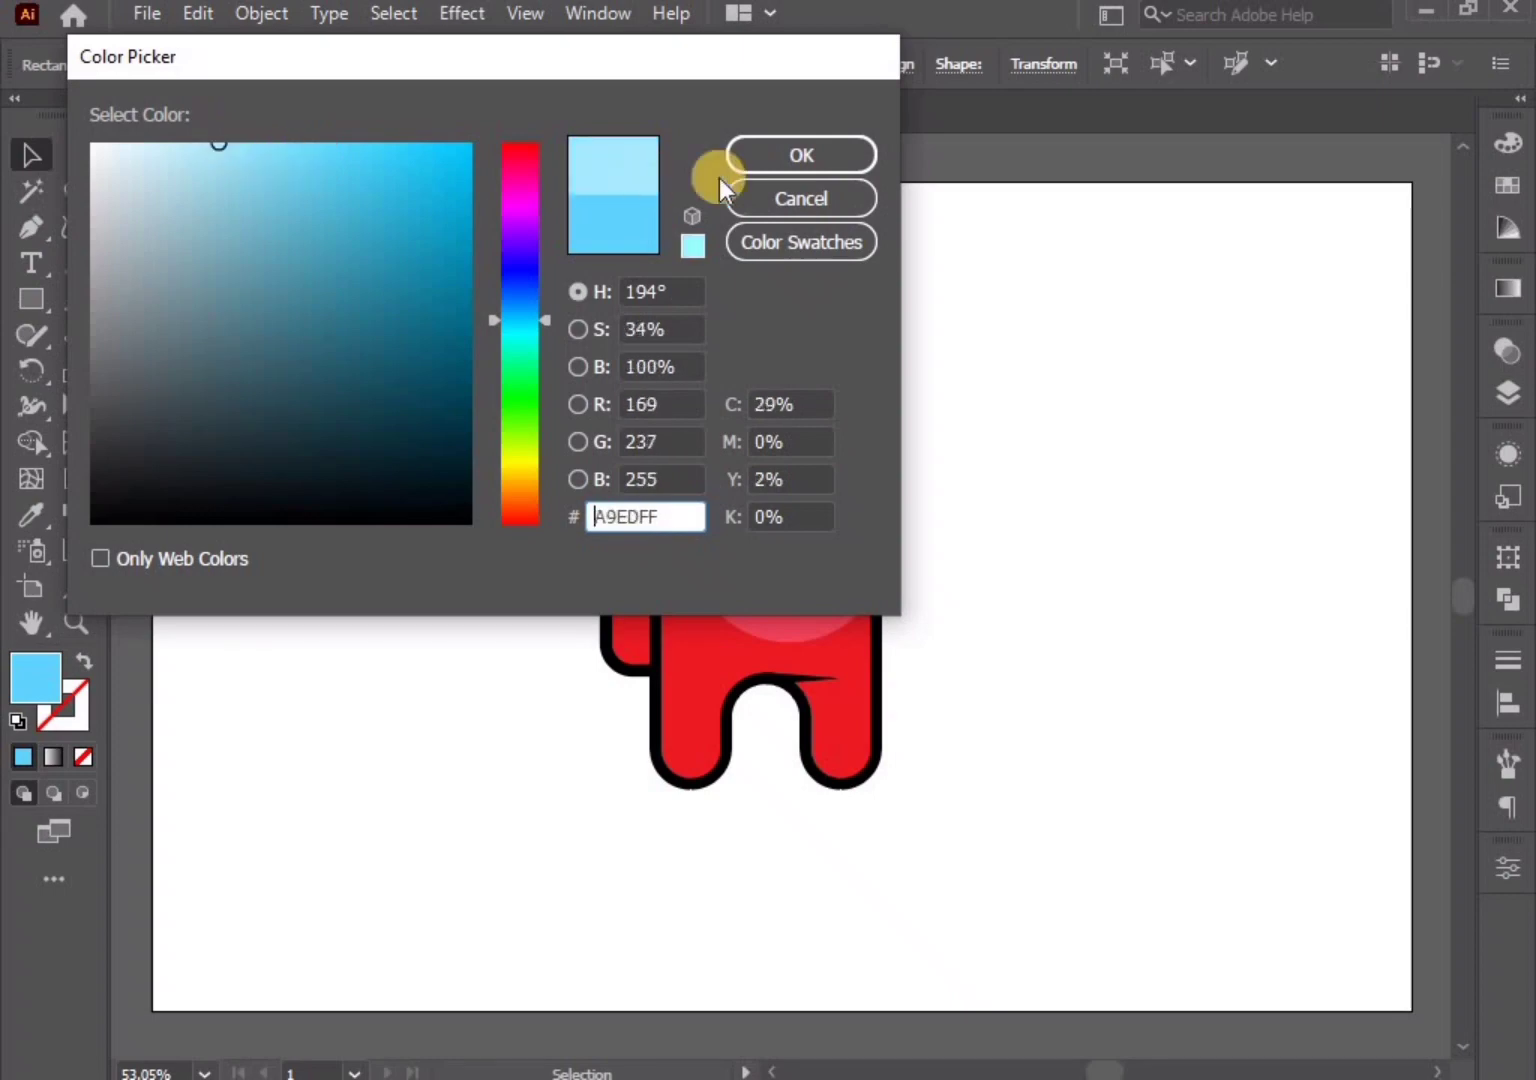
left_click(751, 160)
Round the rectangle's corners into a pill, then marquee-select the whole crewmate
scroll(814, 492, "up", 3)
scroll(814, 504, "up", 1)
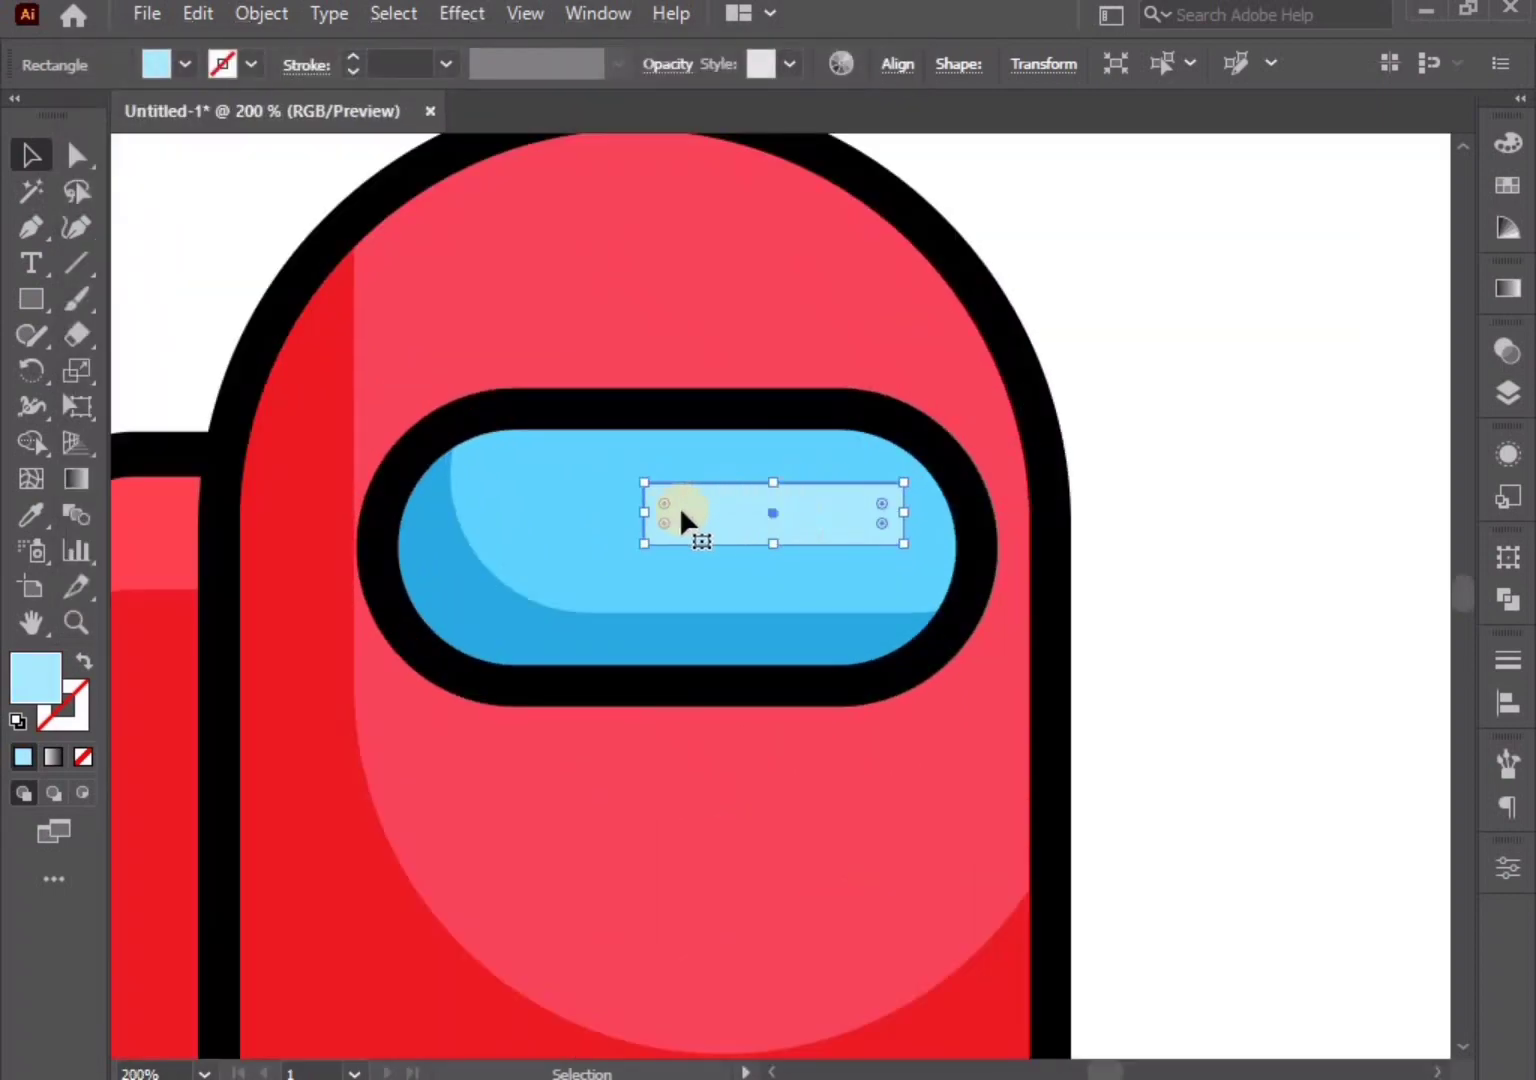
left_click_drag(794, 501, 783, 485)
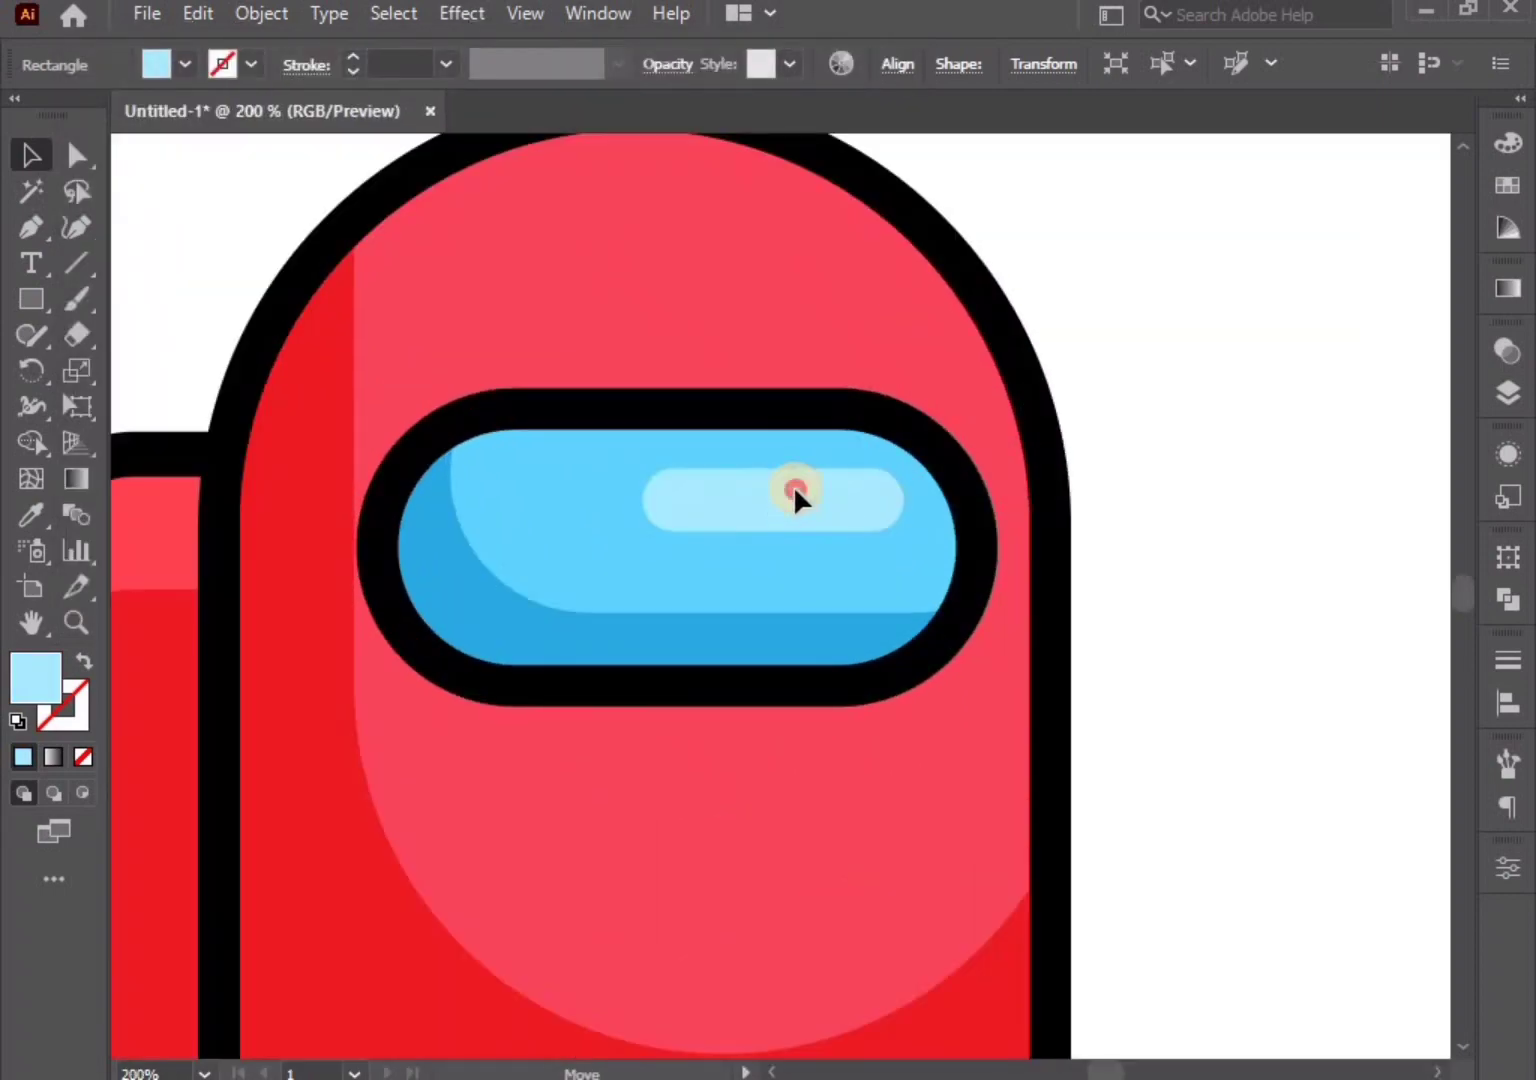
scroll(783, 489, "down", 2)
left_click(961, 639)
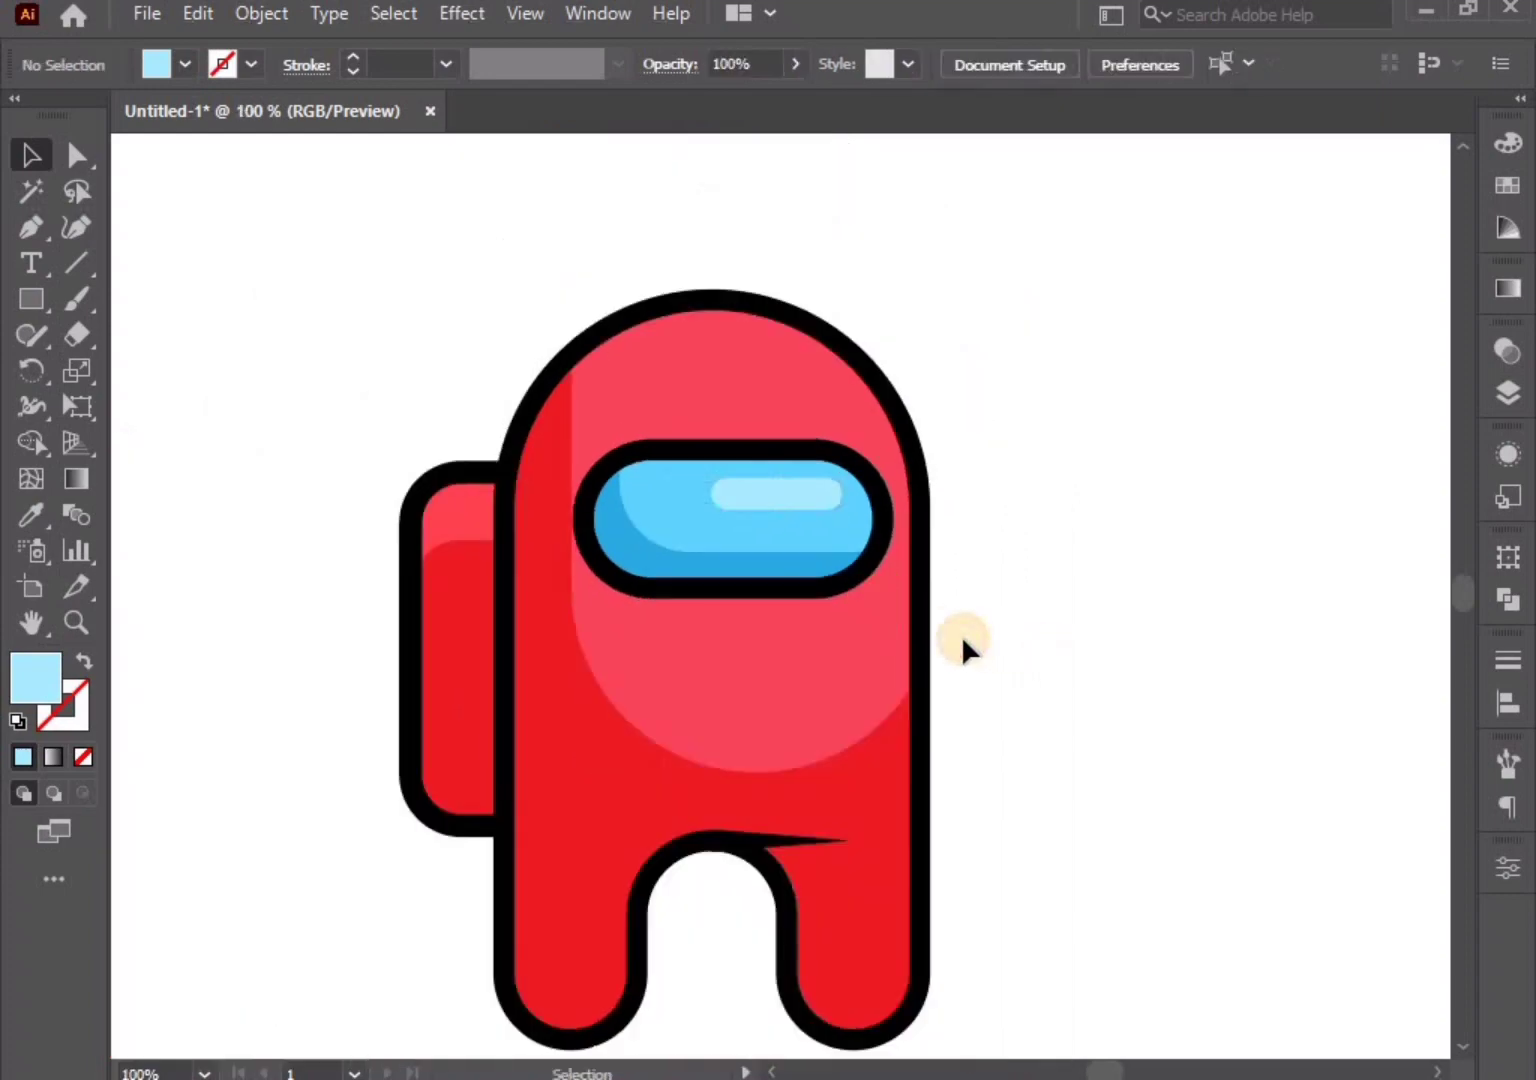
scroll(1003, 676, "down", 1)
left_click_drag(1002, 677, 972, 620)
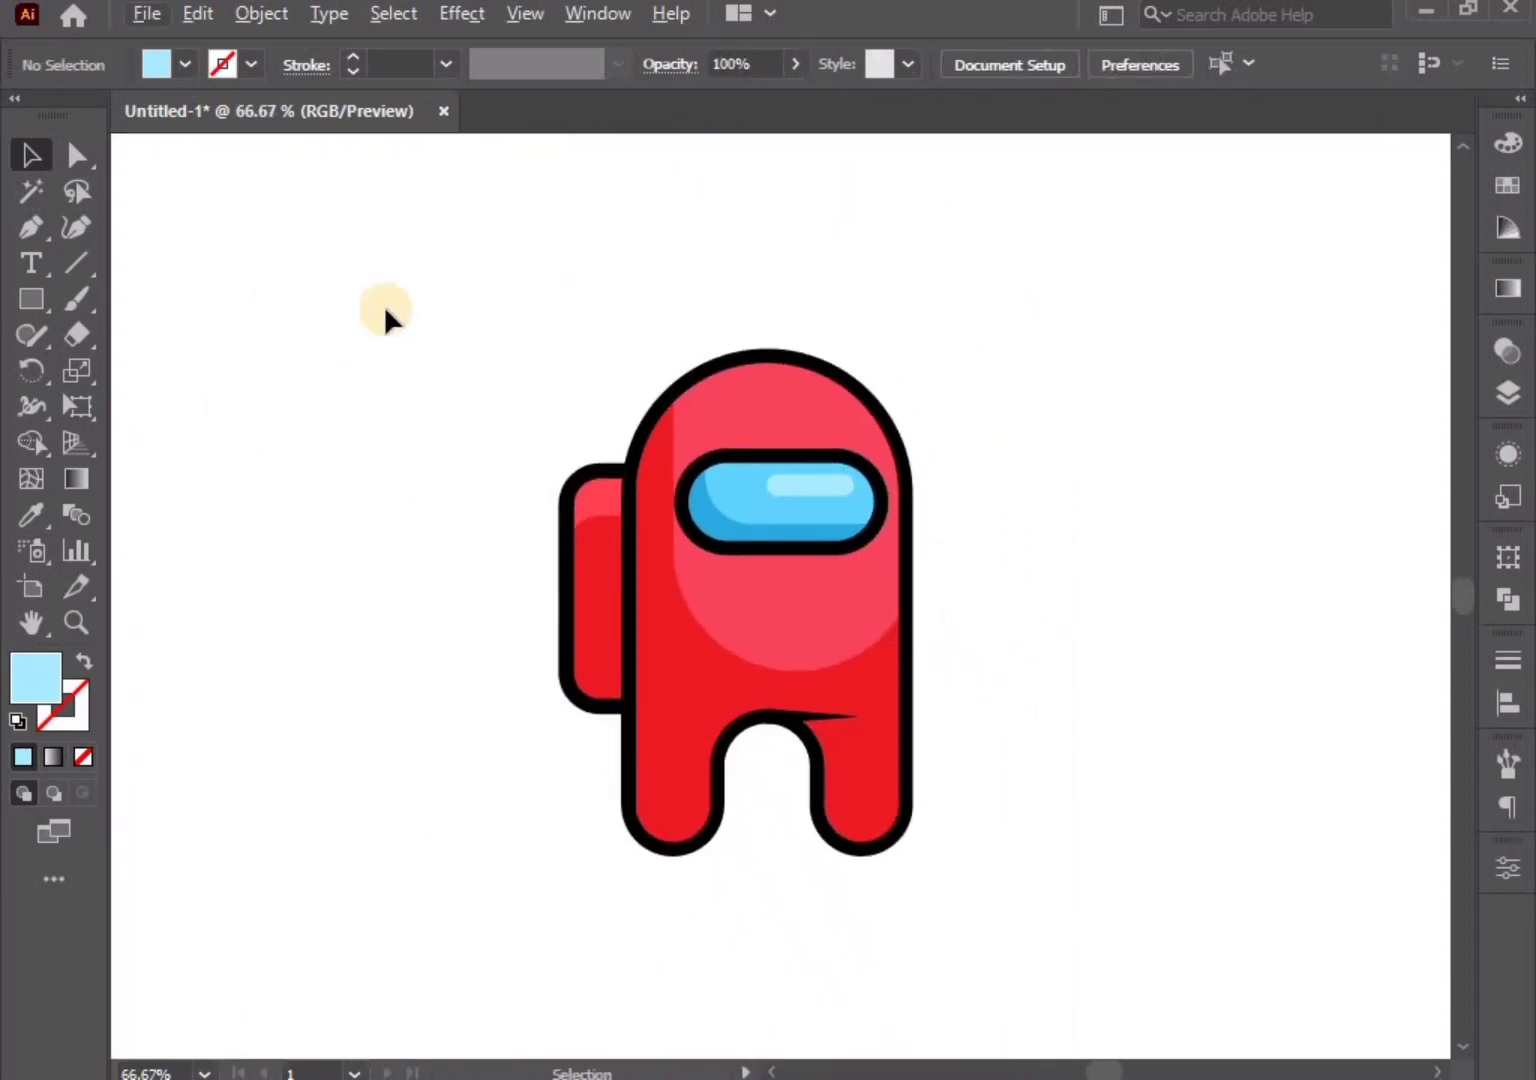
left_click_drag(387, 309, 1004, 780)
Group all the crewmate's selected parts
right_click(812, 697)
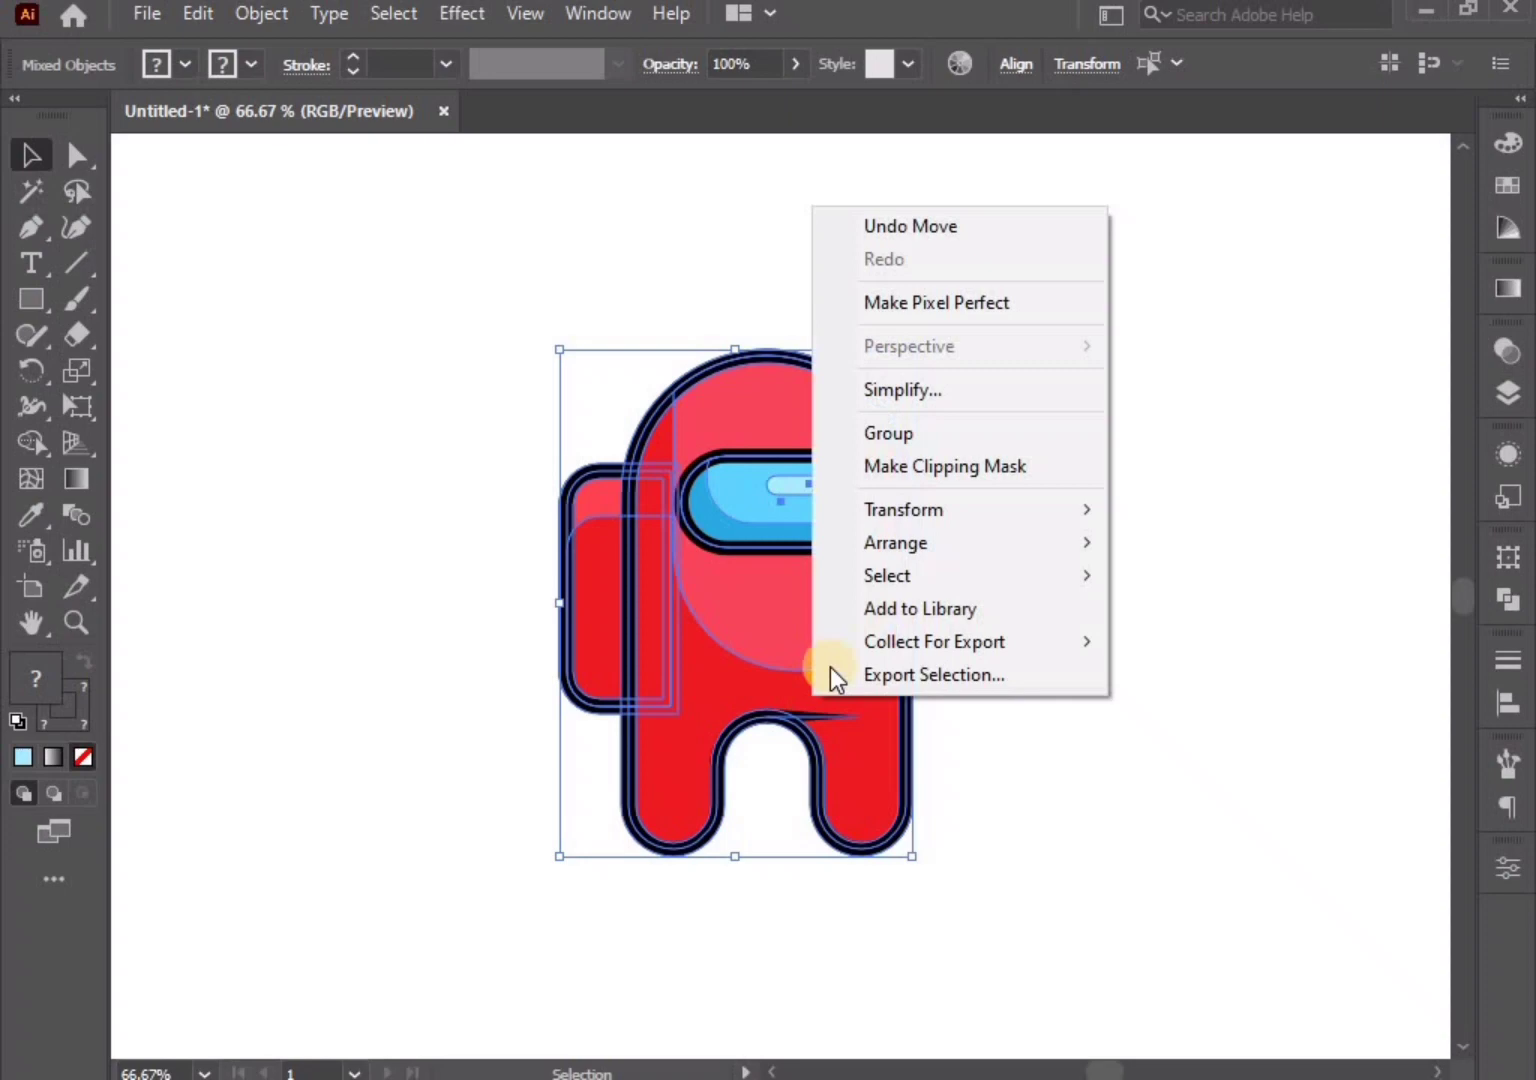
left_click(899, 432)
left_click(982, 648)
scroll(981, 648, "down", 1)
left_click_drag(1019, 723, 1004, 672)
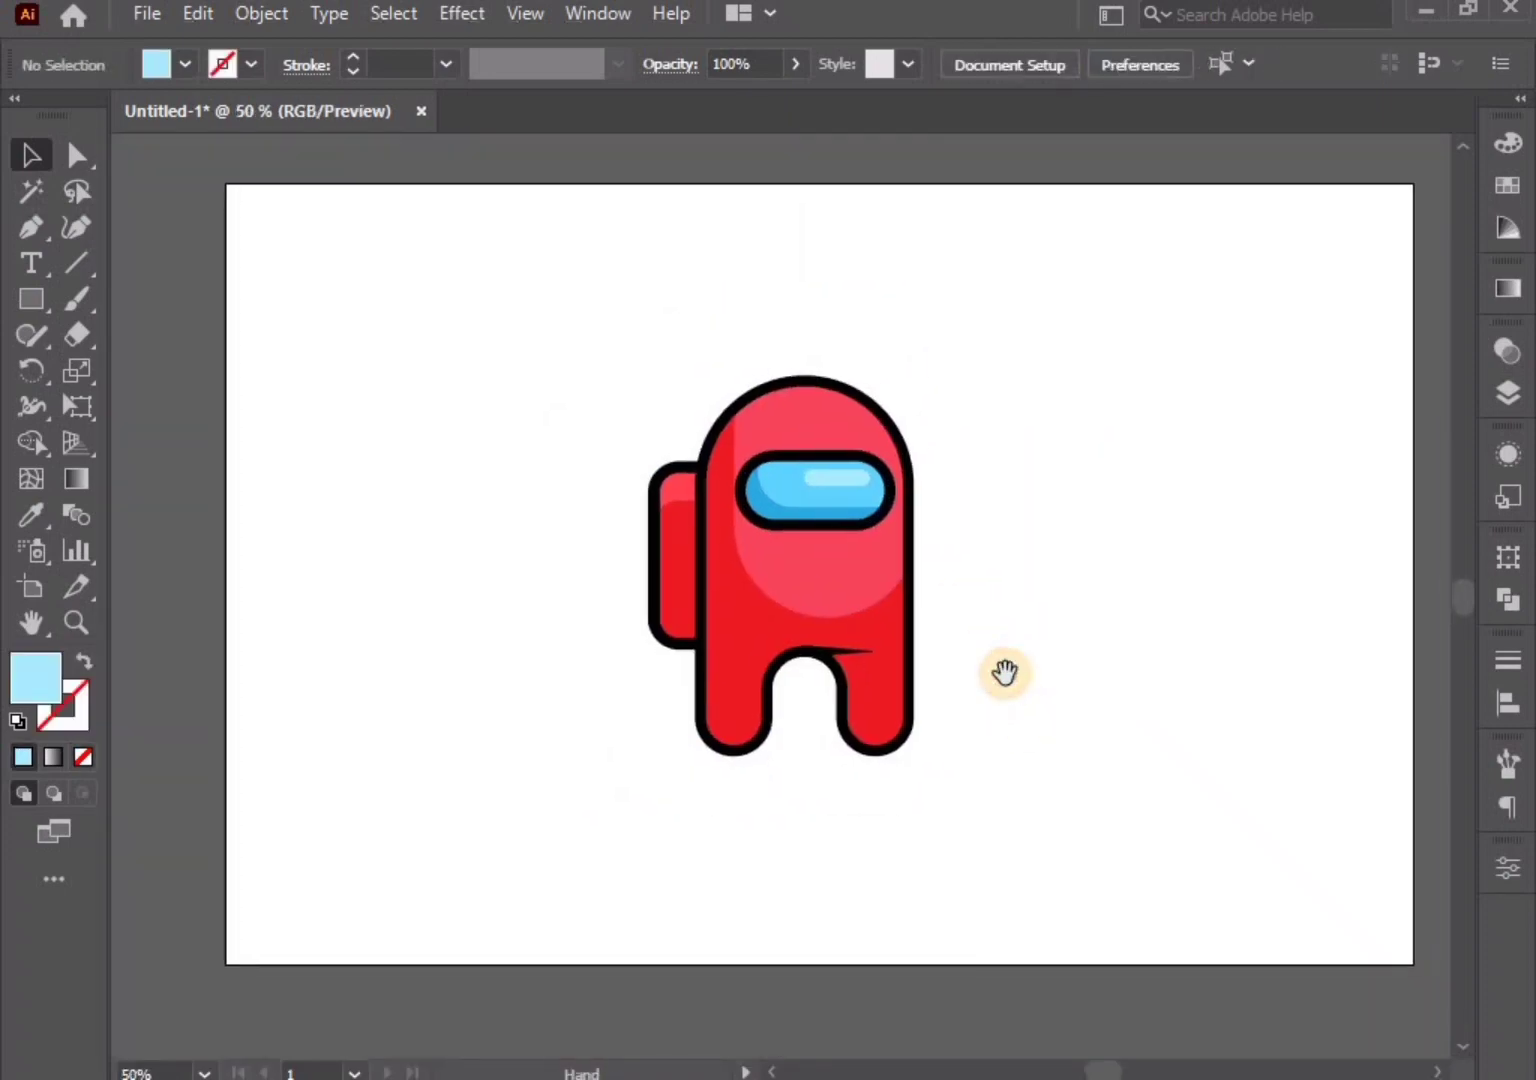
Draw a wide flat ellipse below the crewmate's feet and send it to the back
left_click(24, 306)
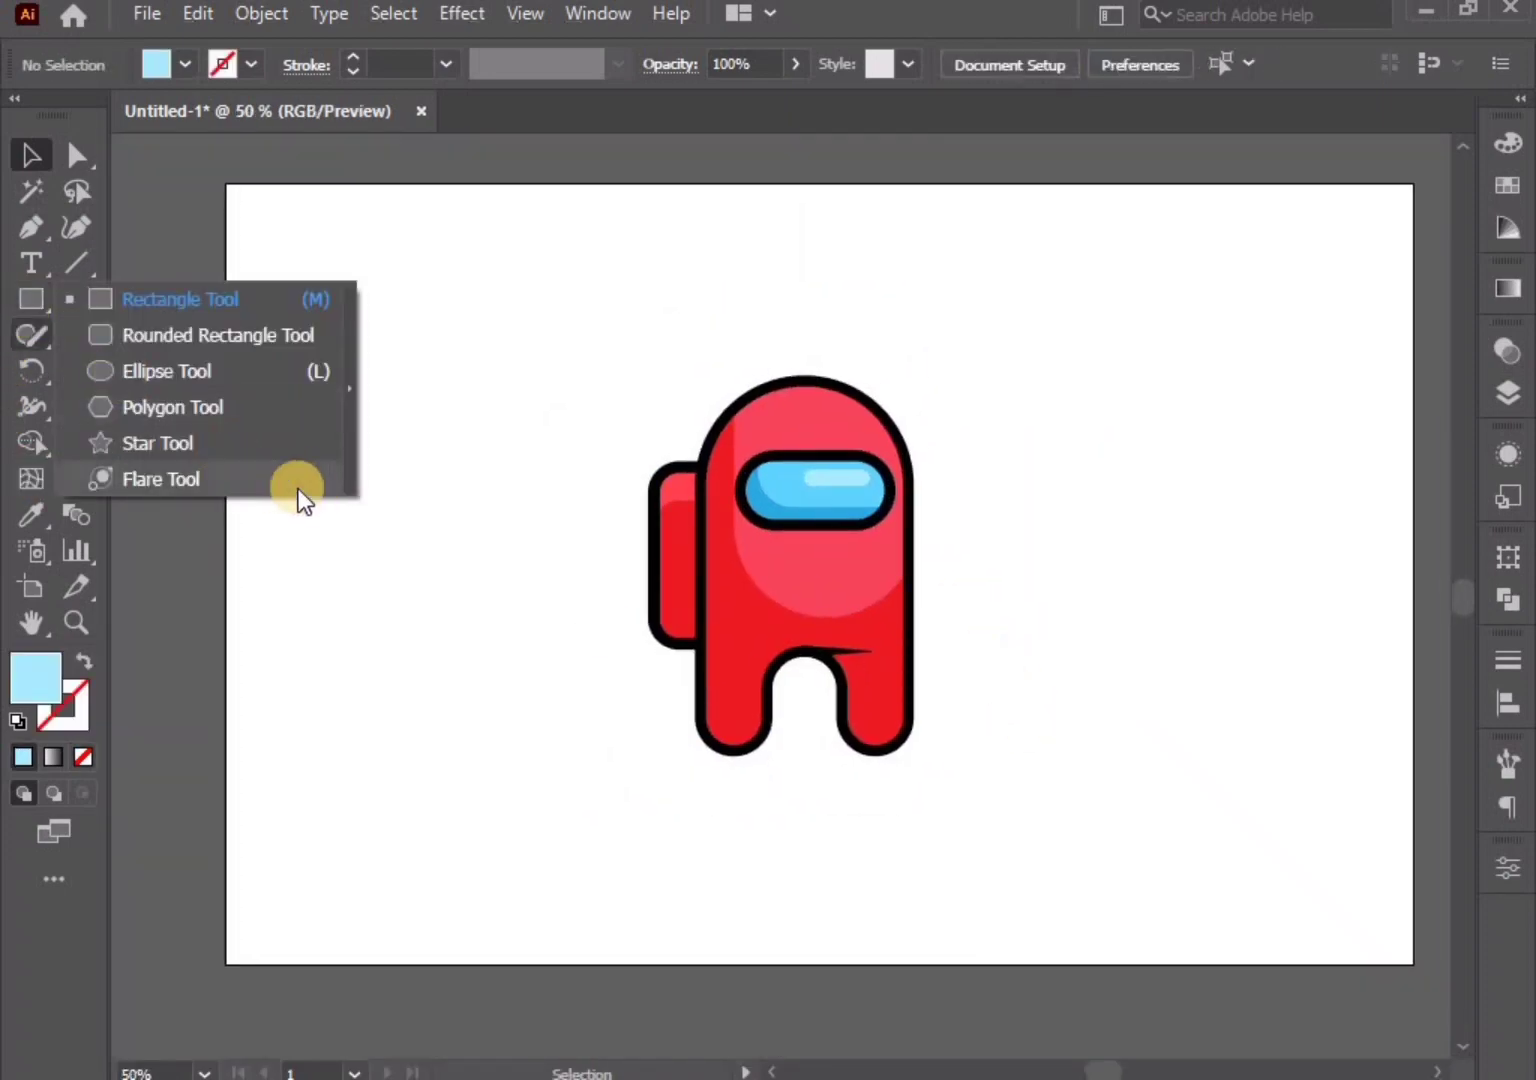
left_click(190, 373)
left_click_drag(637, 749, 910, 810)
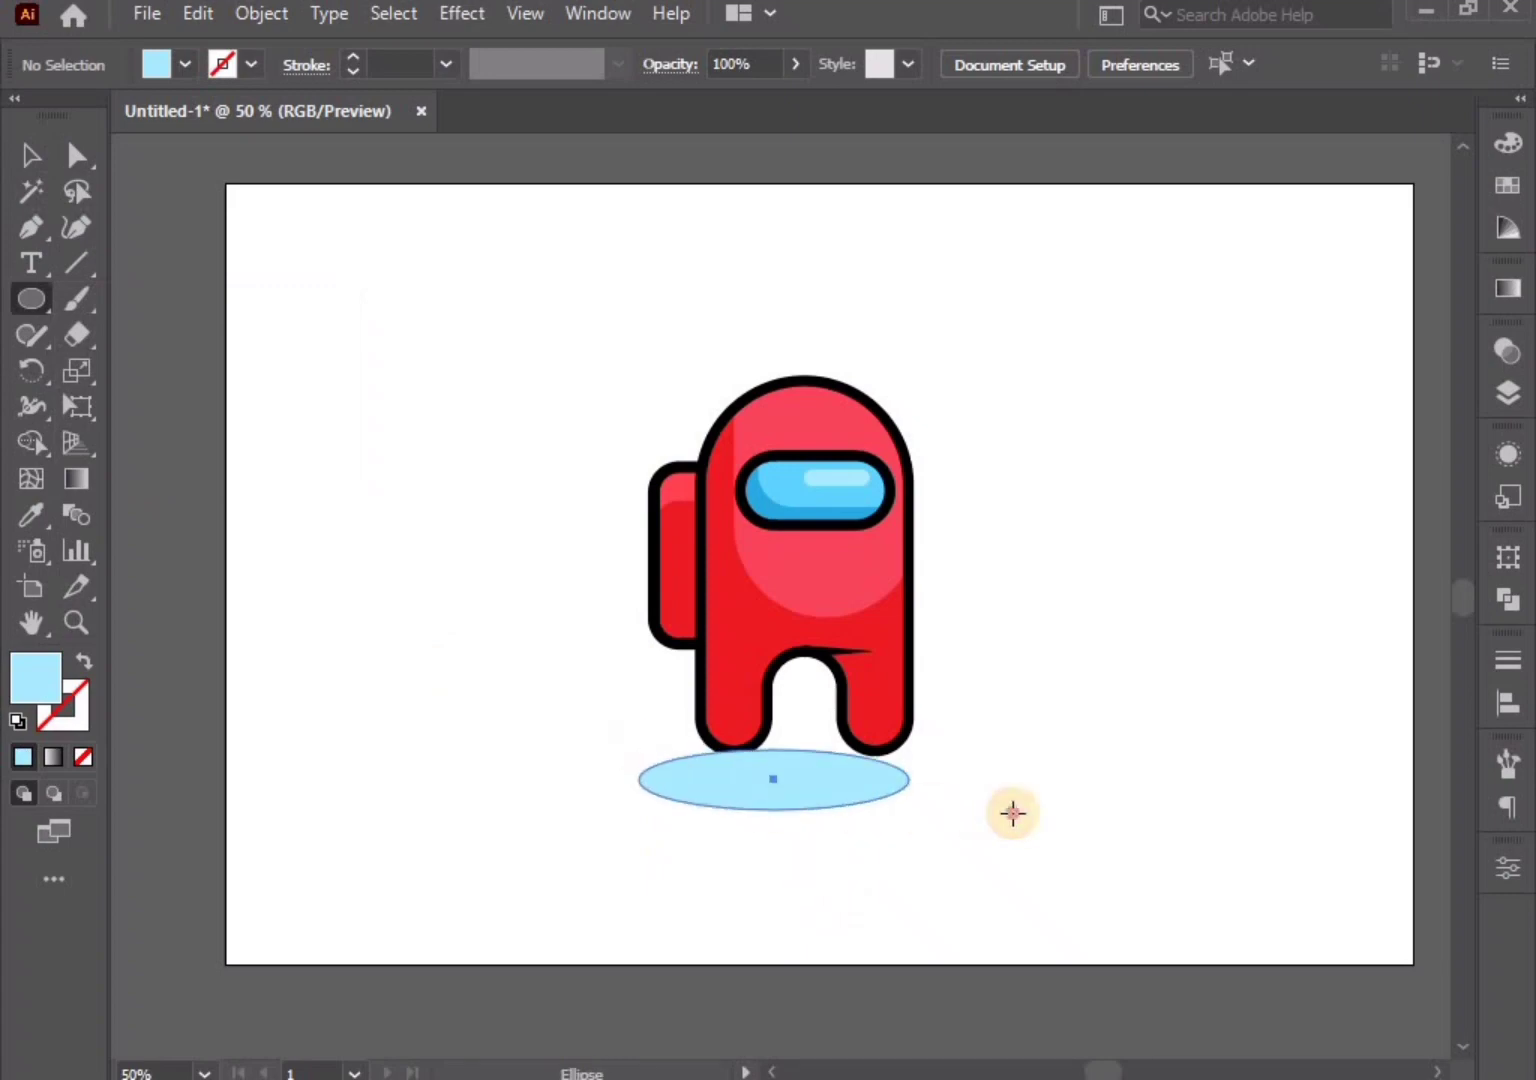
left_click_drag(1011, 813, 980, 802)
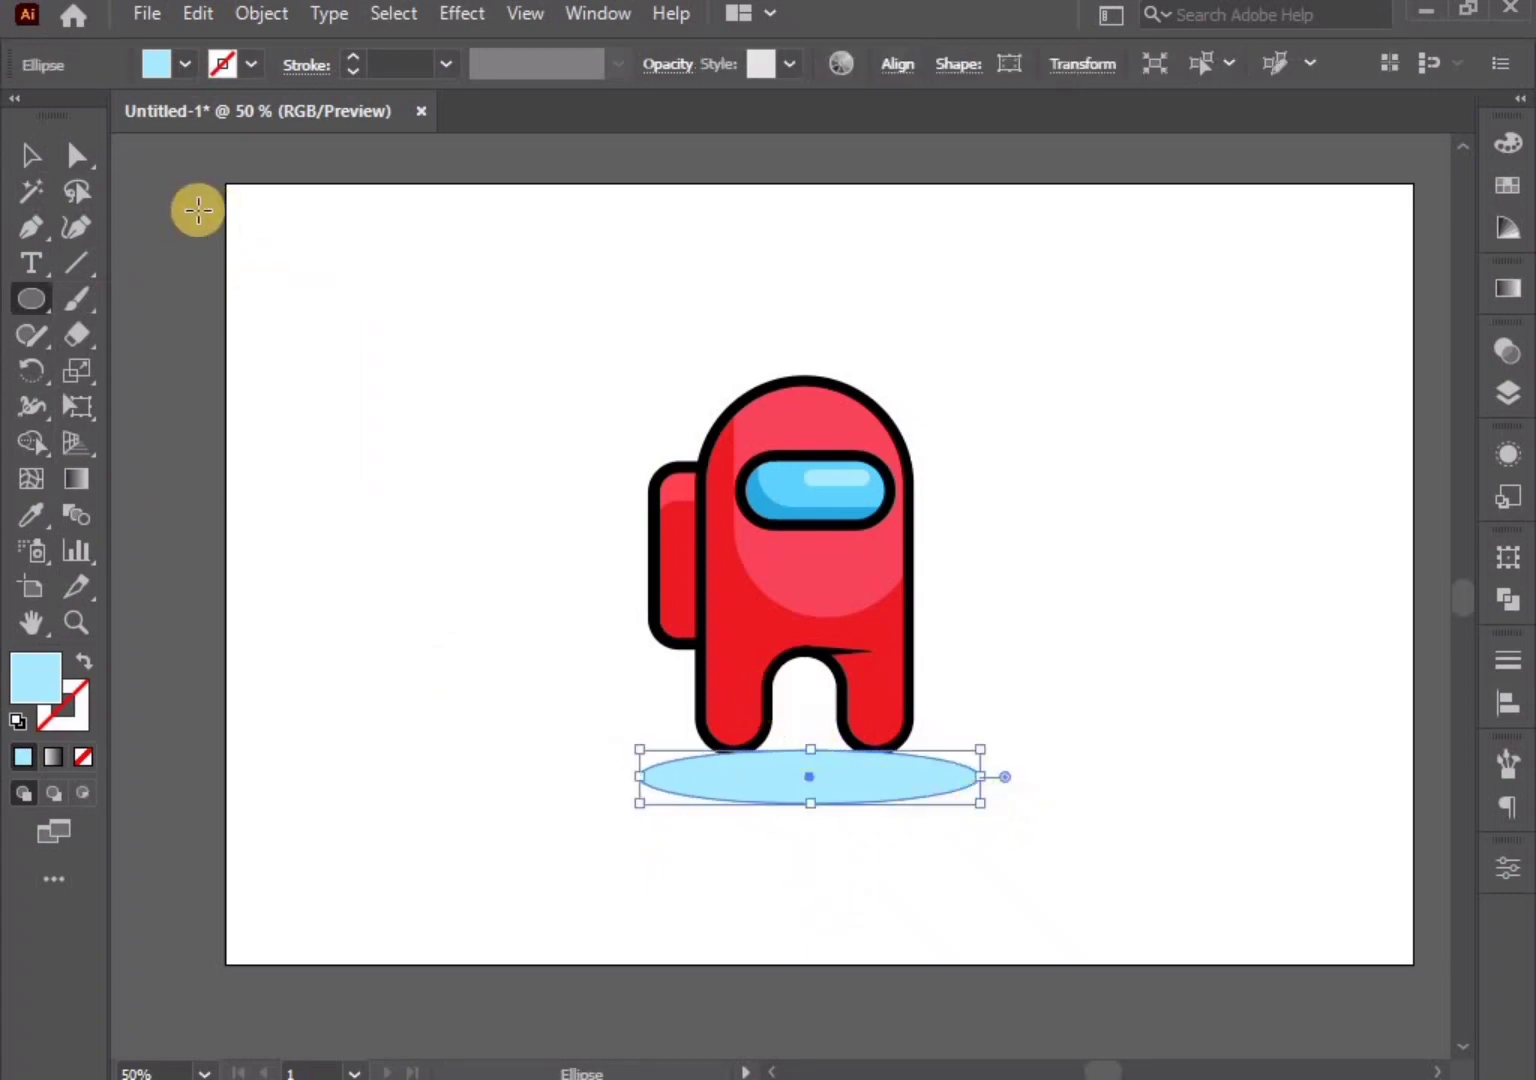
left_click(27, 156)
right_click(845, 784)
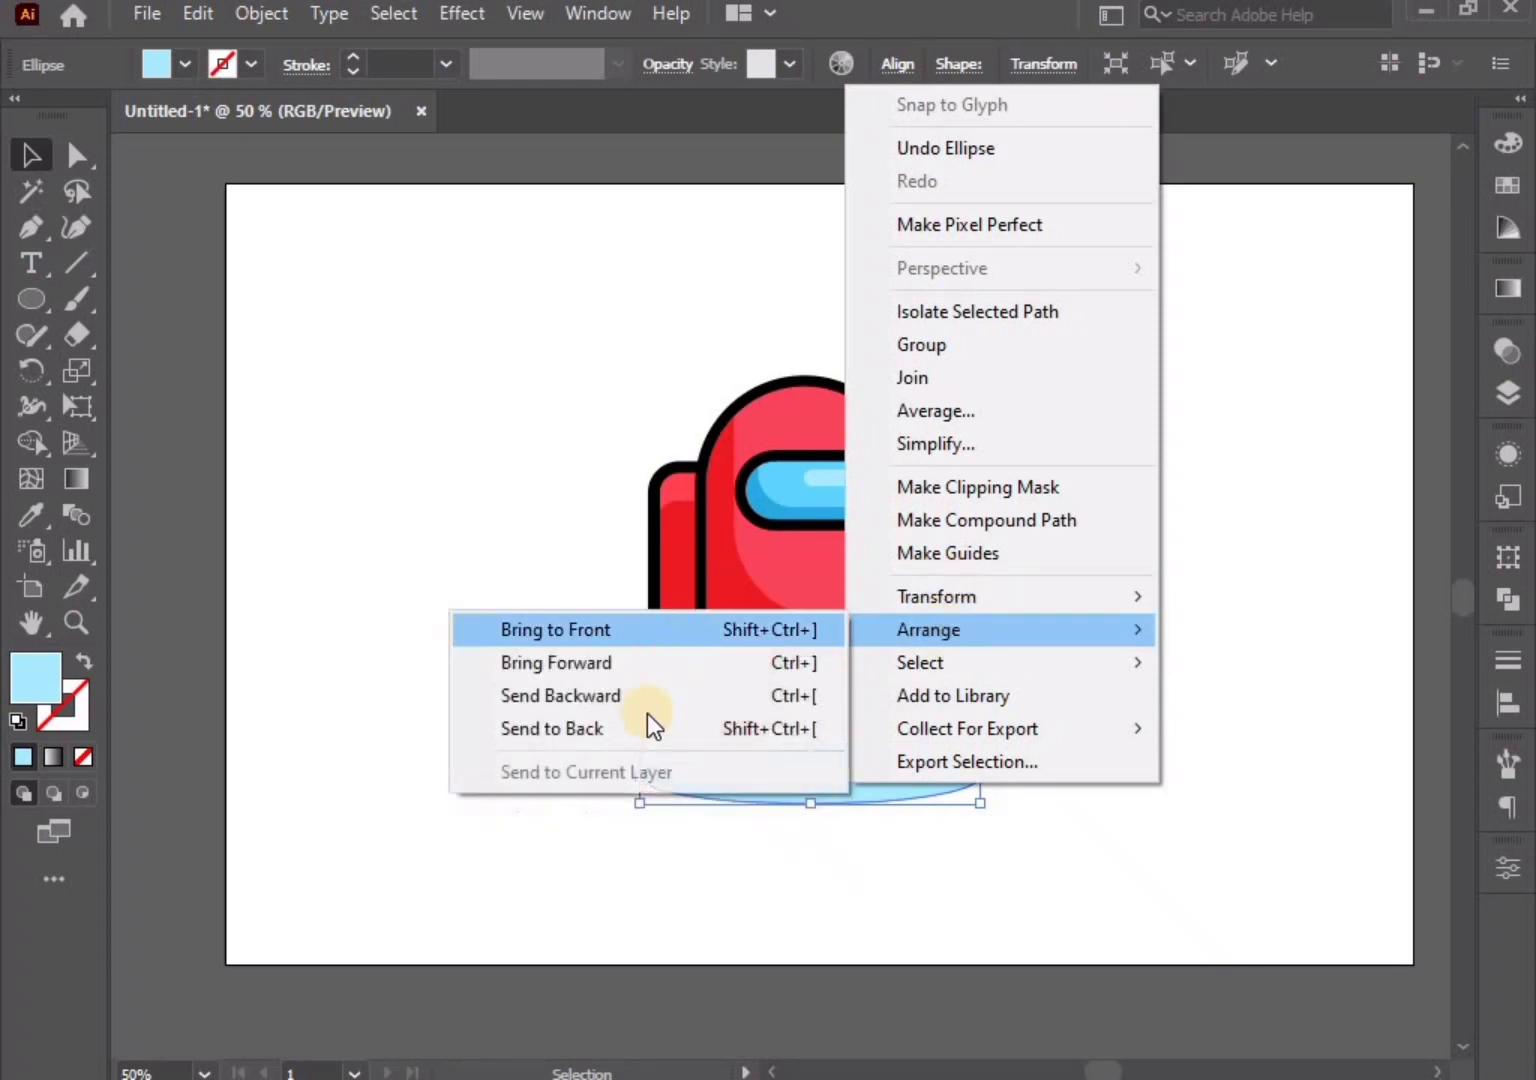
left_click(620, 824)
left_click(958, 805)
Narrow the shadow ellipse and fill it with light grey 204,204,204
left_click(953, 770)
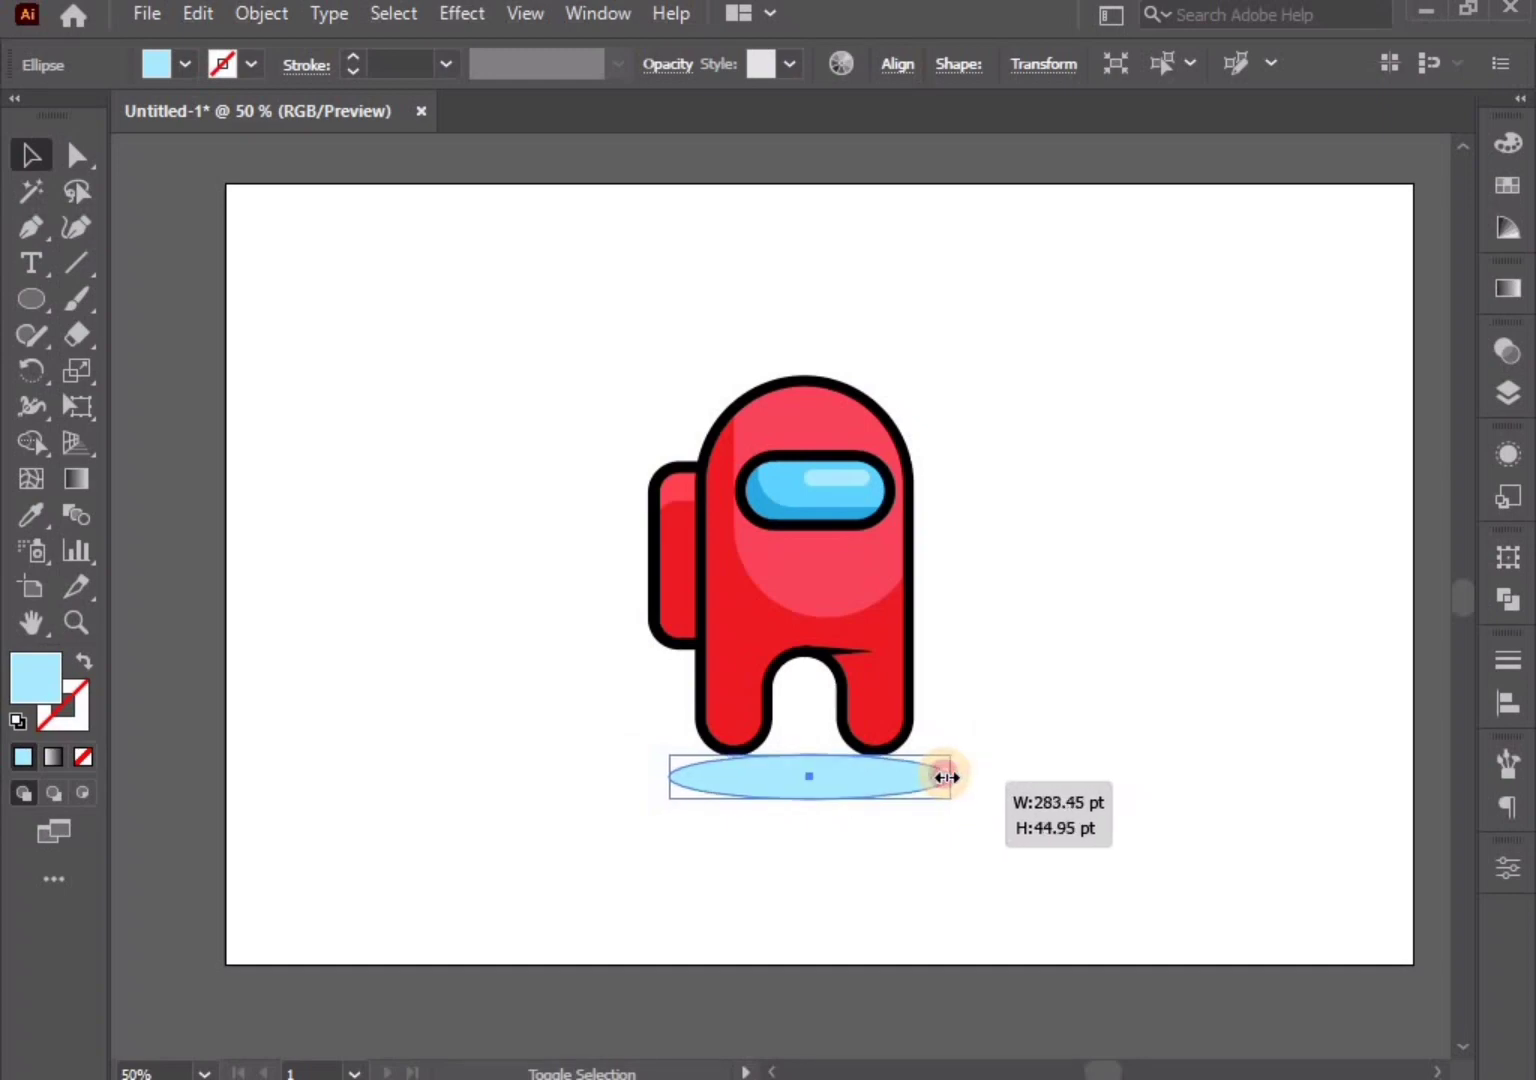
left_click_drag(985, 777, 946, 777)
left_click(861, 778)
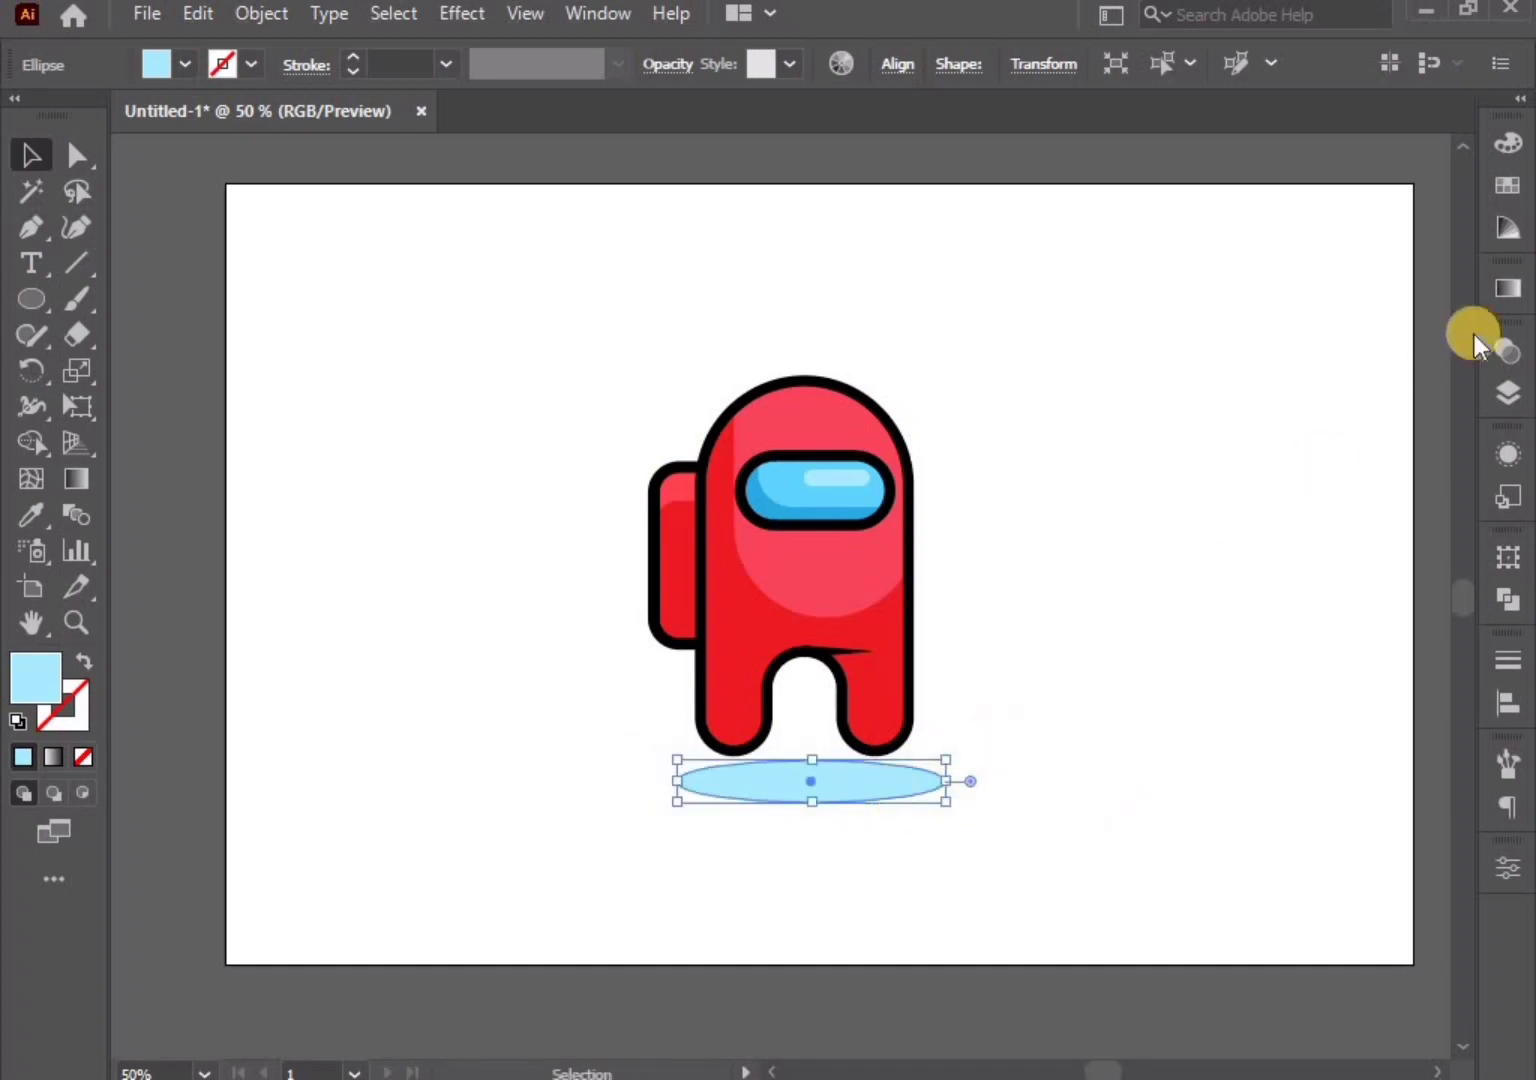
left_click(186, 64)
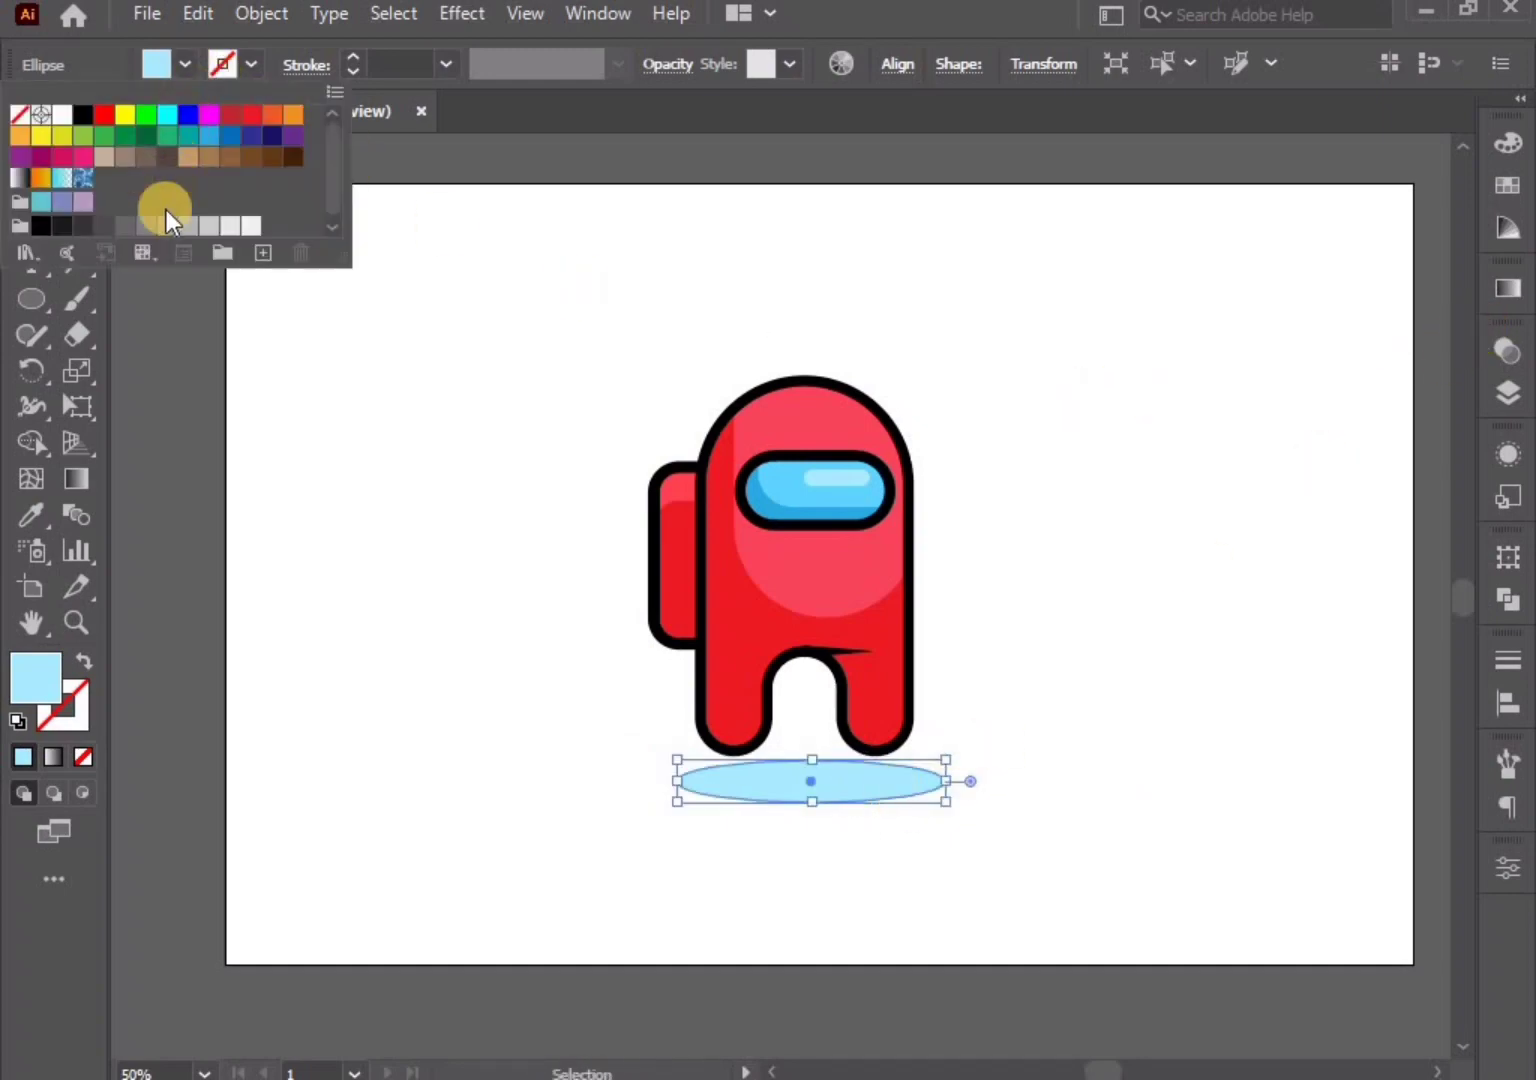
left_click(167, 226)
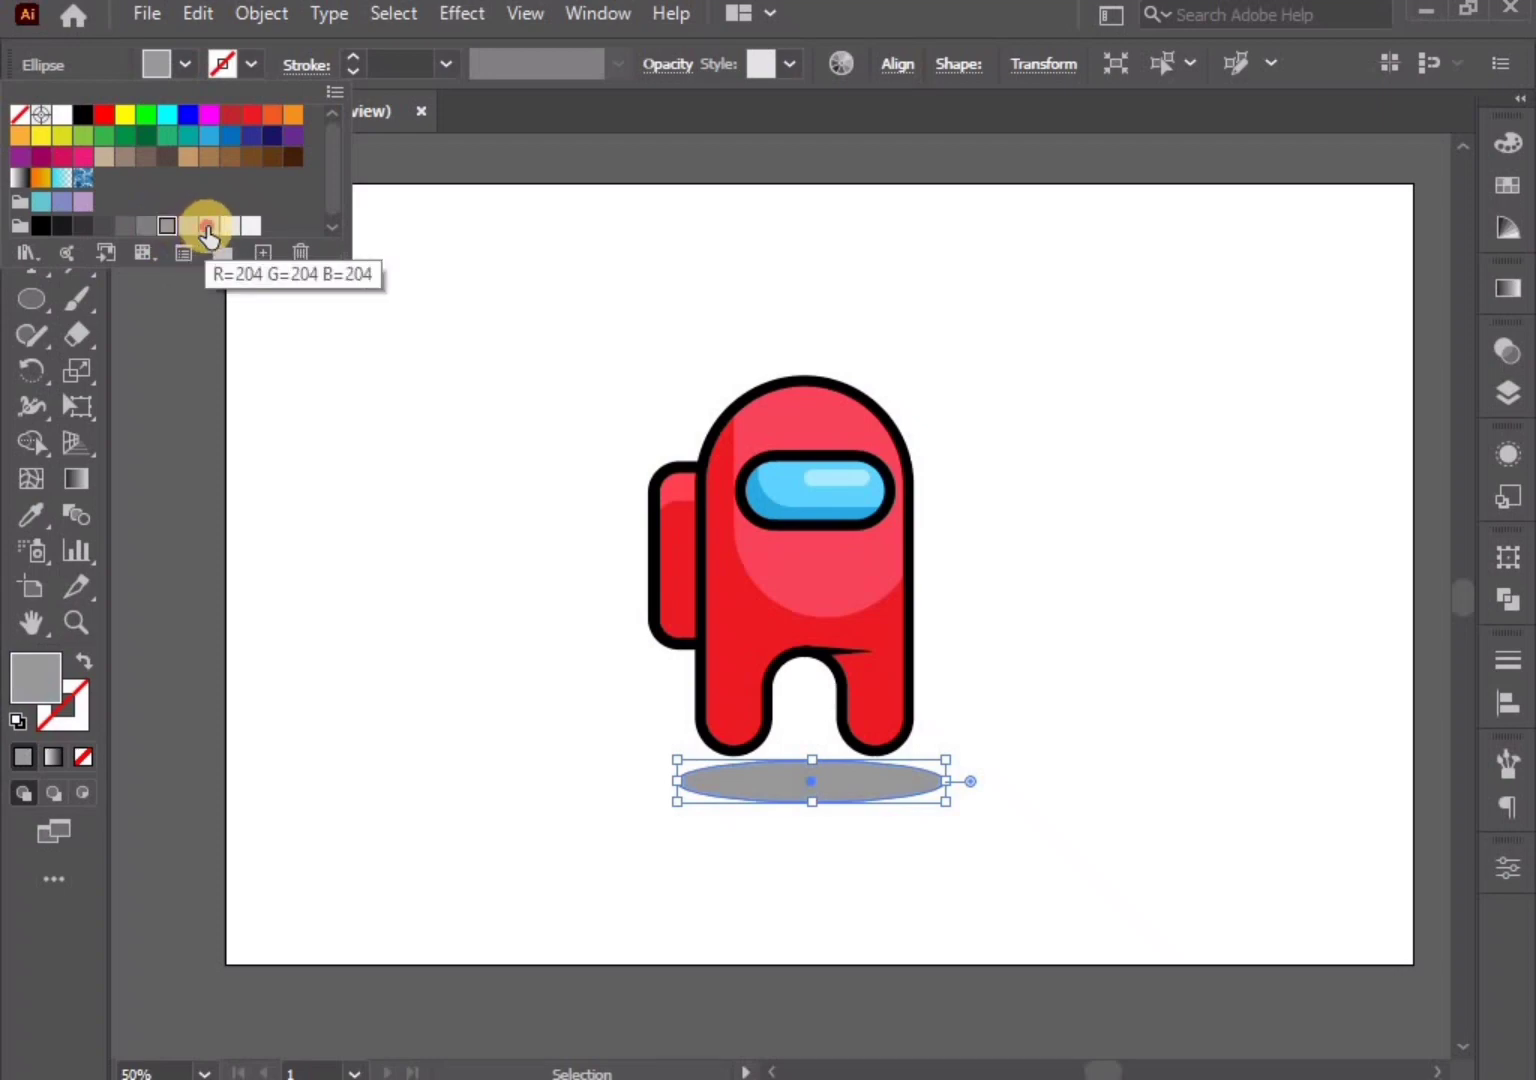
left_click(208, 226)
left_click(531, 731)
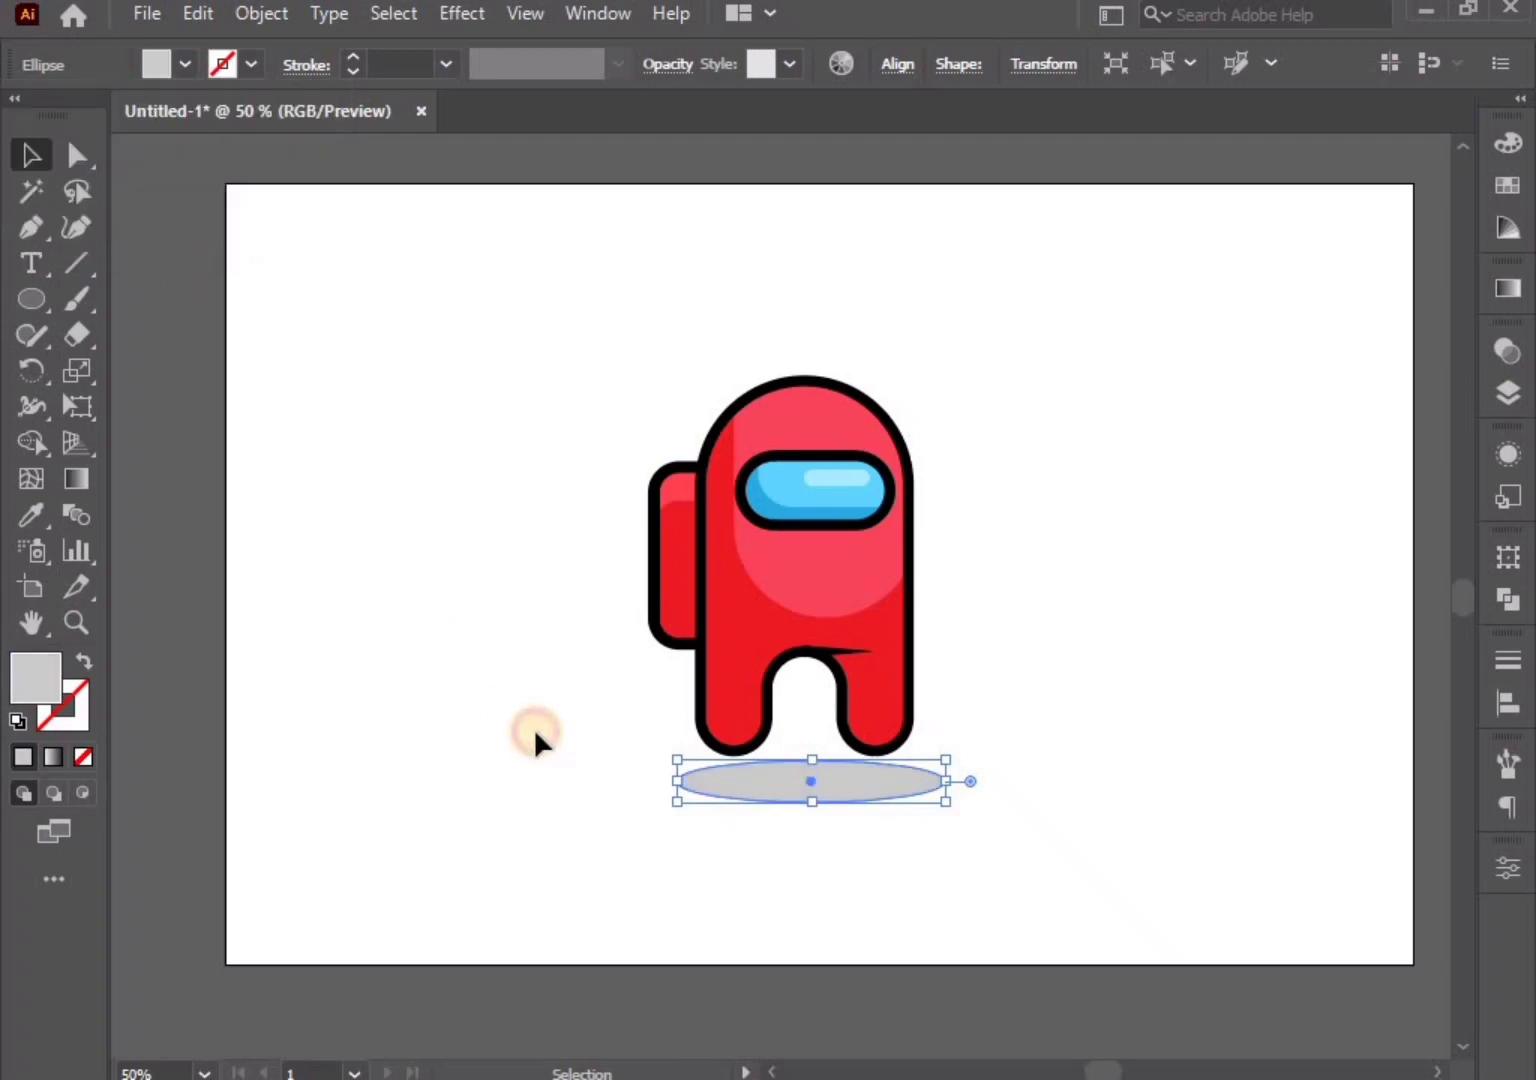
Align the crewmate and shadow horizontal centres, then nudge the shadow slightly right
left_click(826, 780)
left_click_drag(455, 446, 1061, 806)
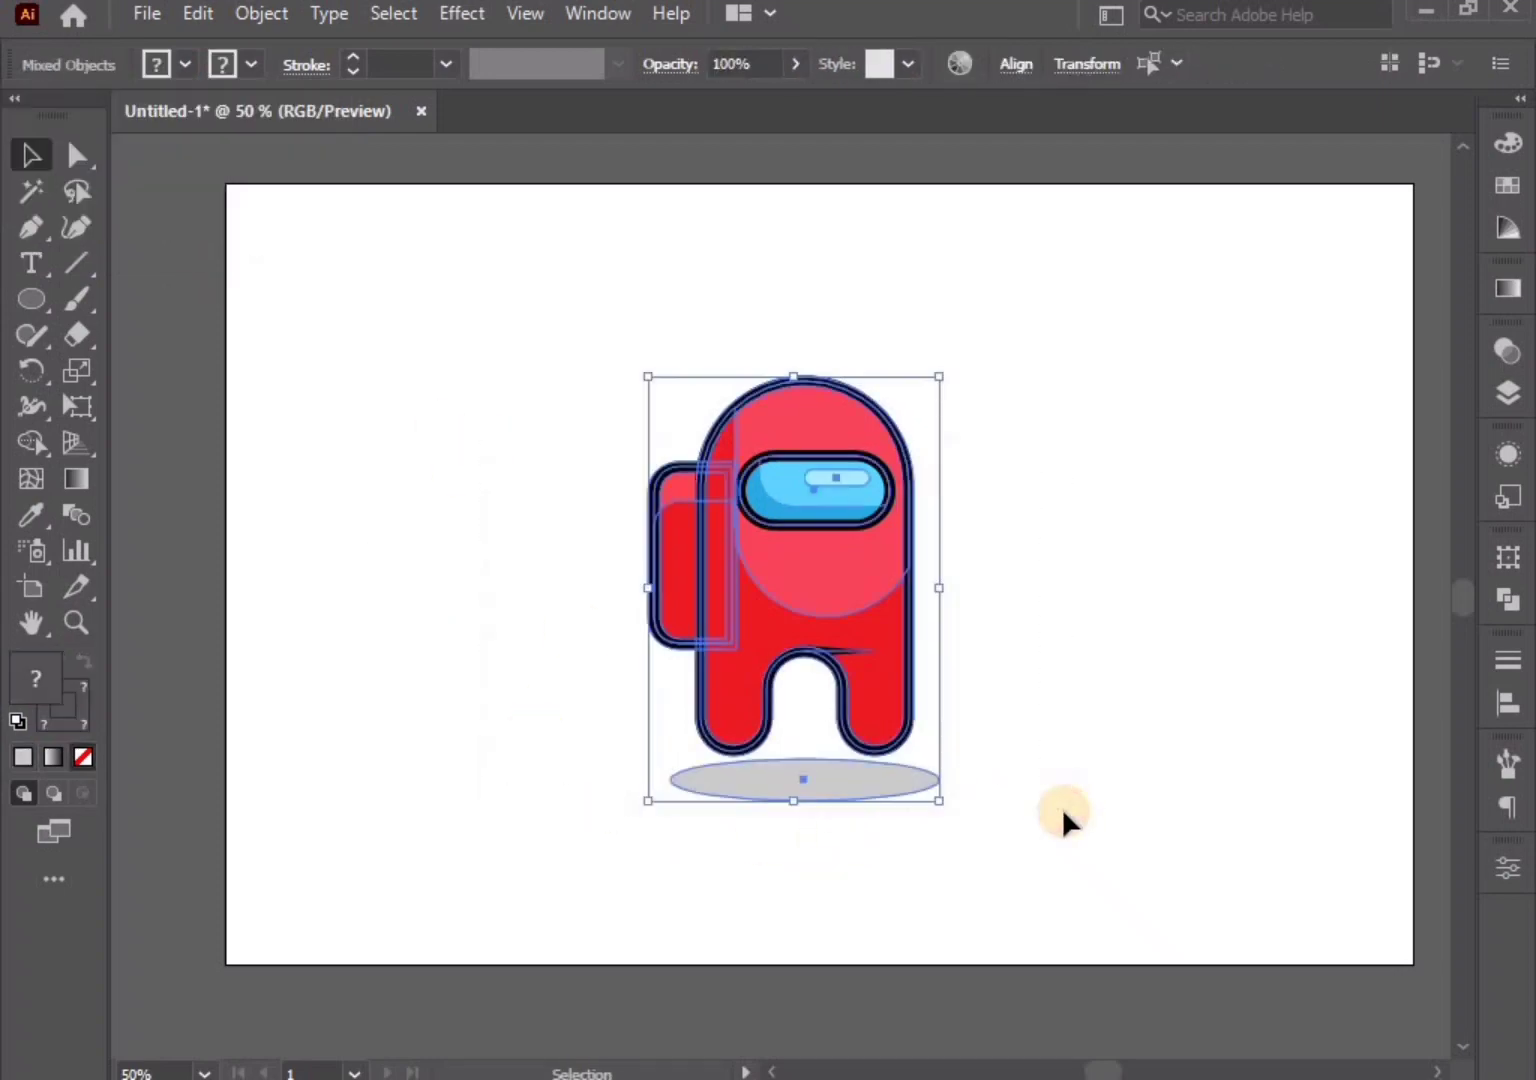
left_click(1017, 62)
left_click(766, 149)
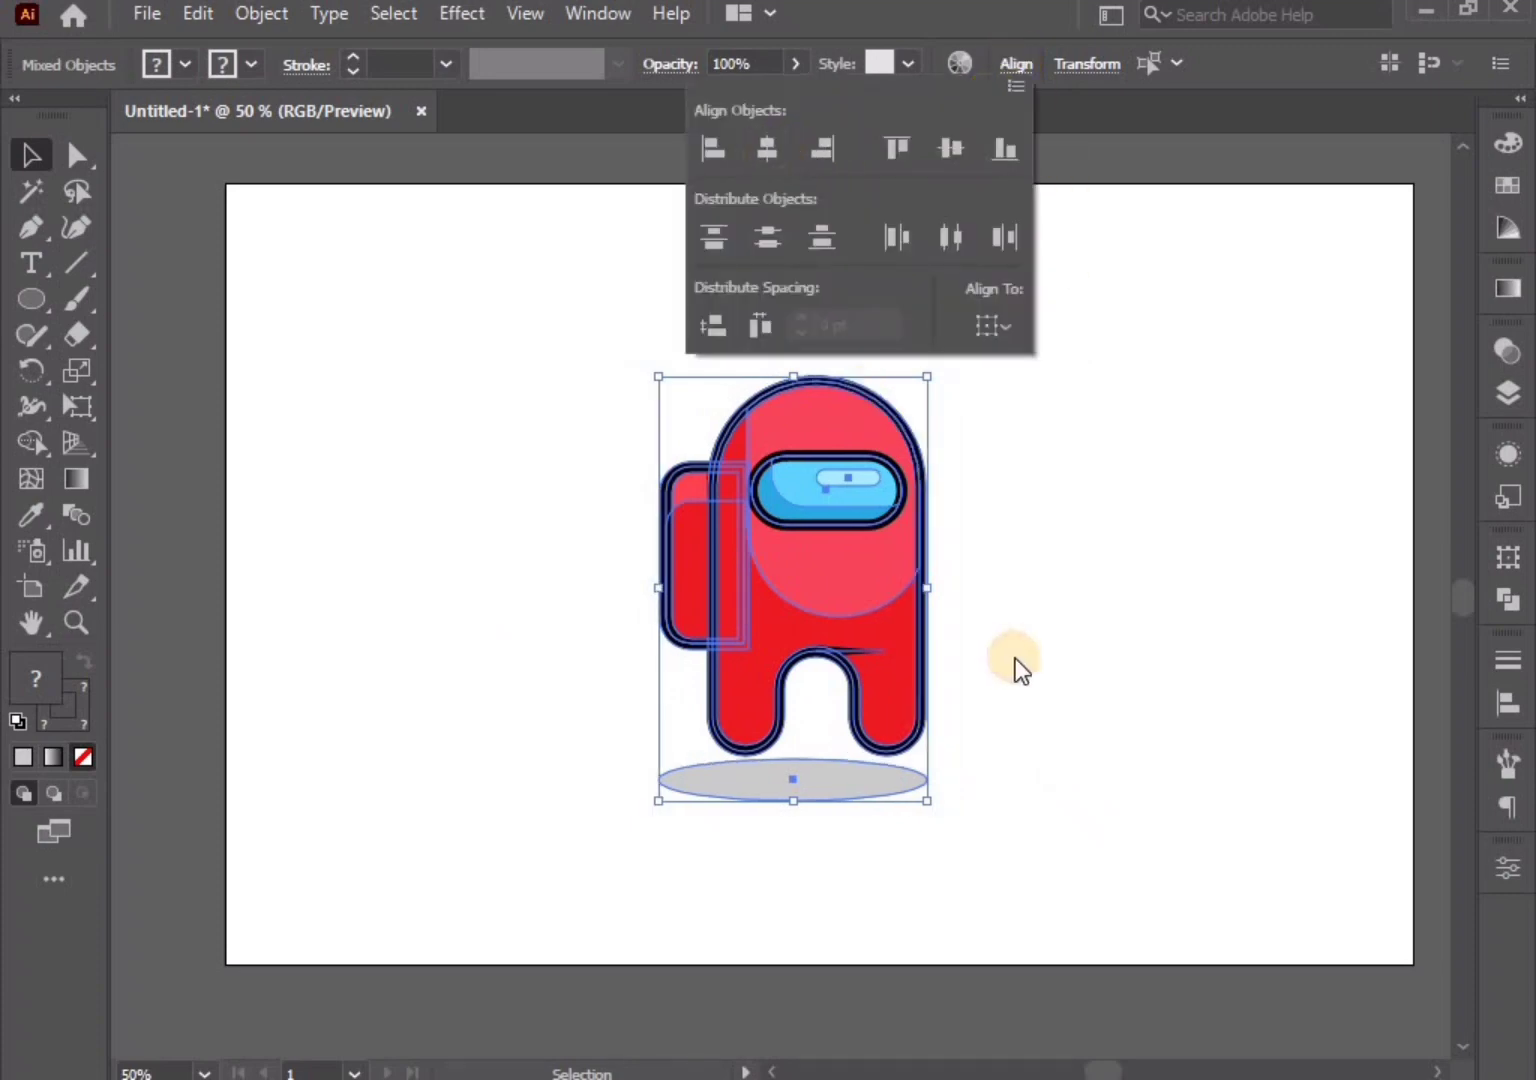
left_click(1013, 656)
left_click_drag(825, 782, 840, 782)
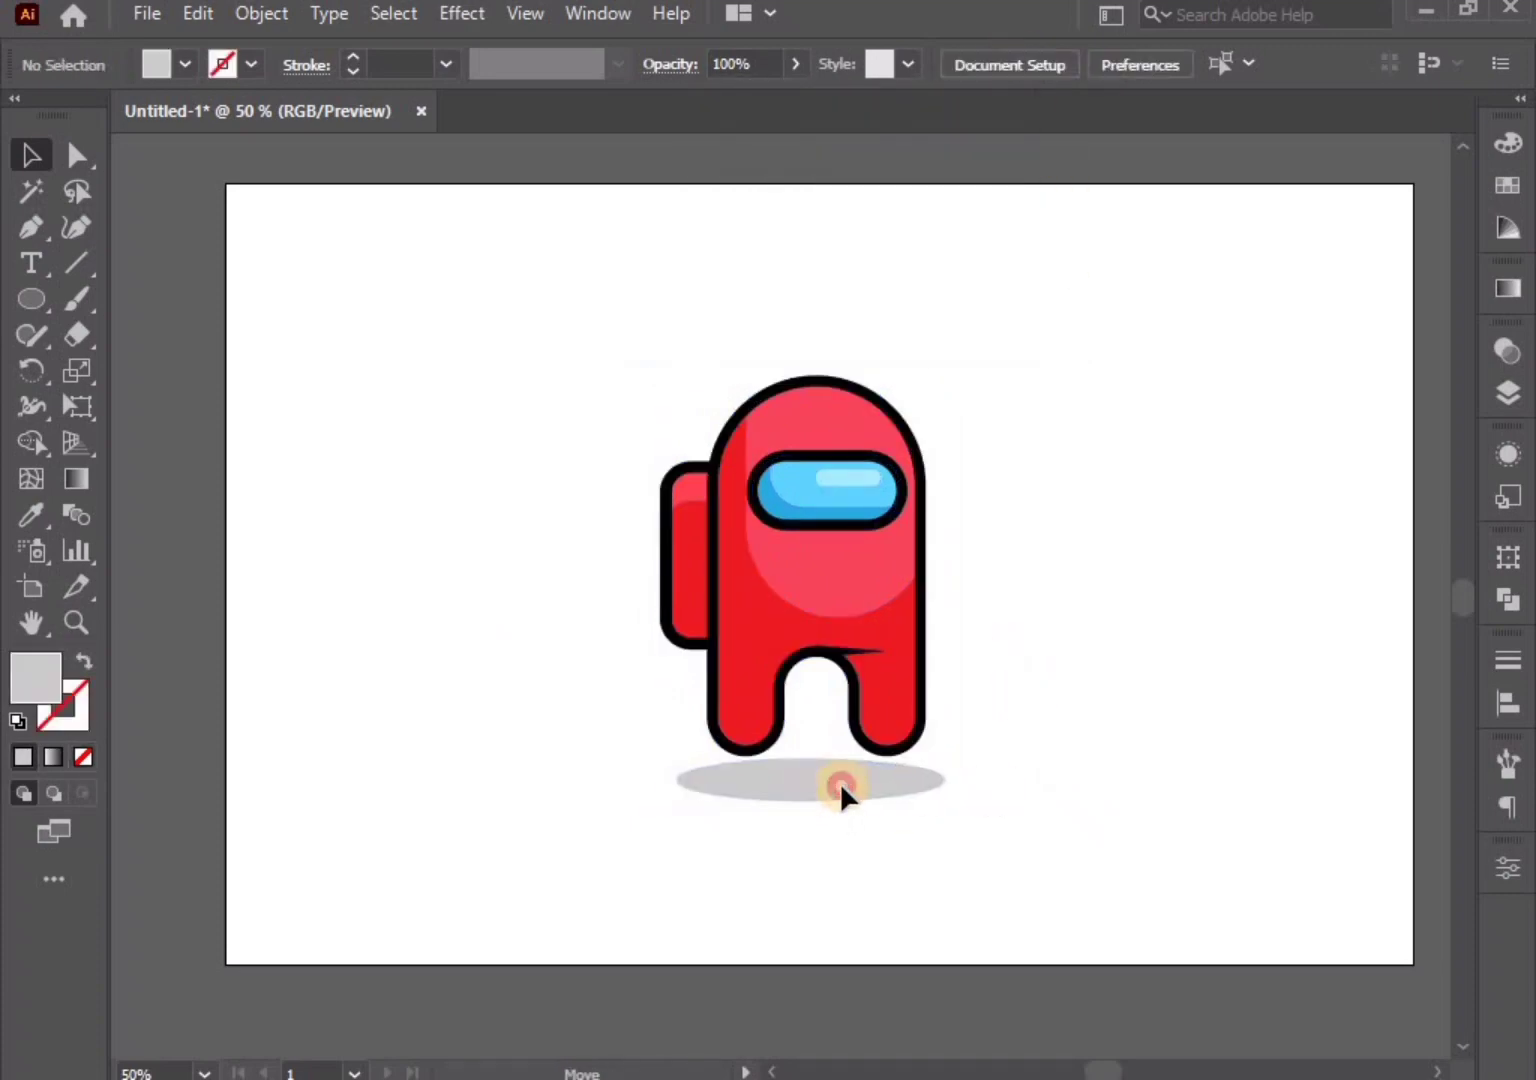
Group the crewmate with its shadow and centre the group on the artboard
left_click(842, 783)
left_click(870, 614, "shift")
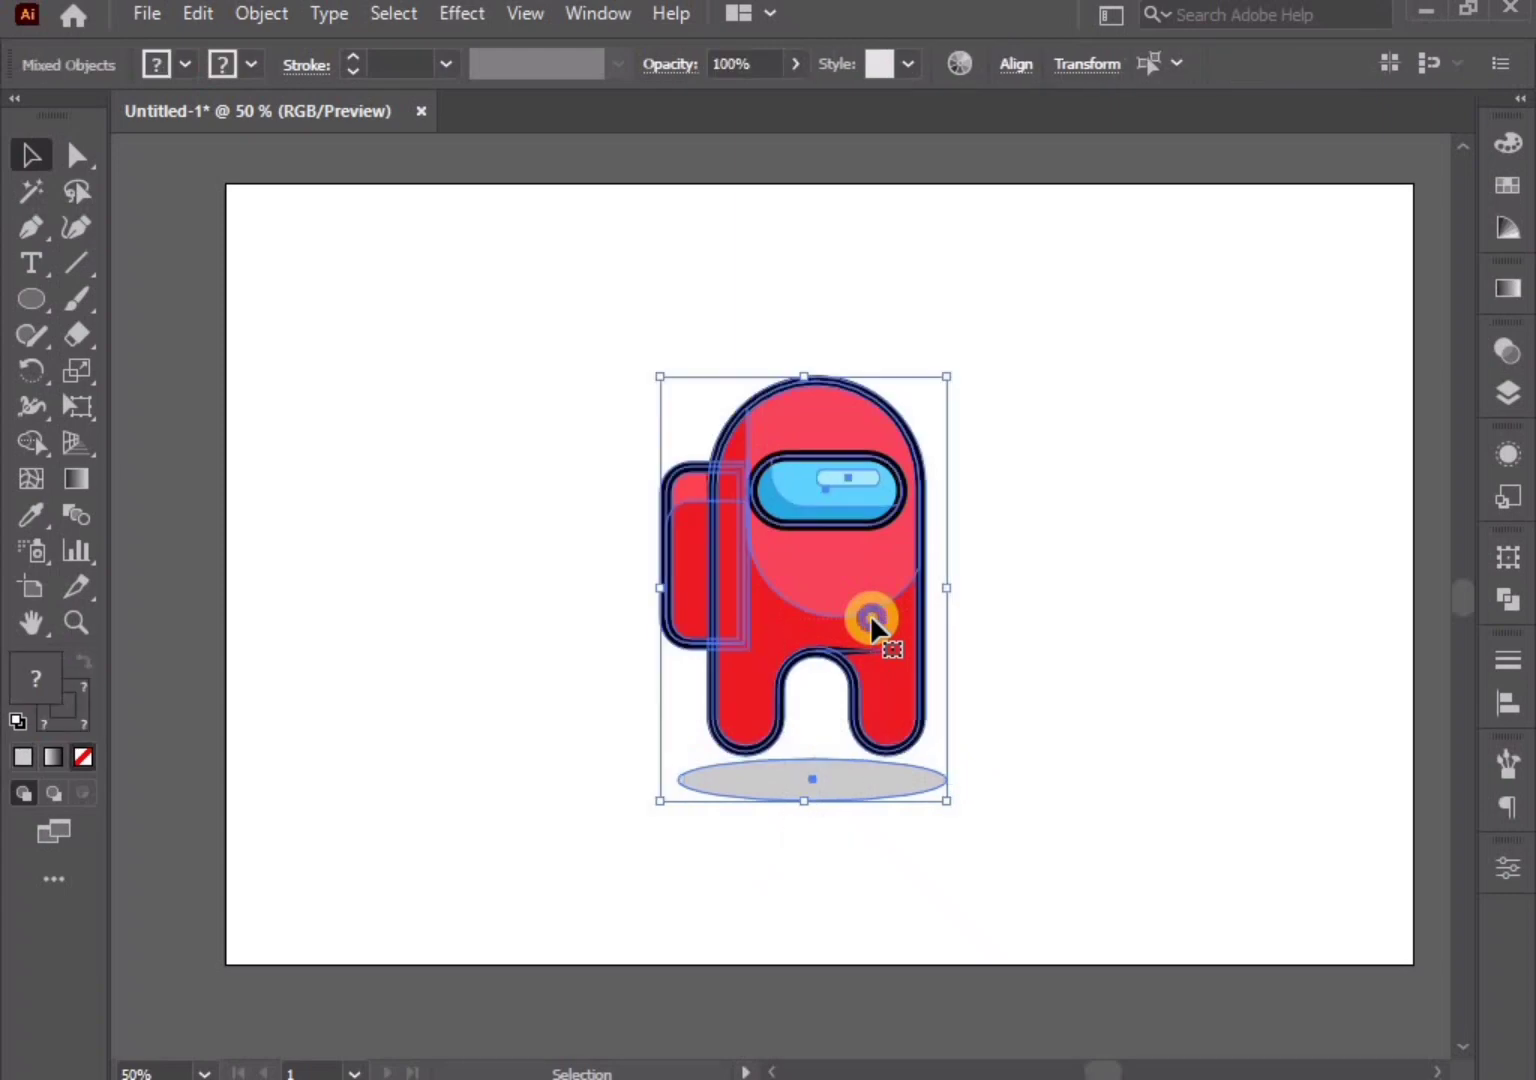
right_click(870, 614)
left_click(927, 357)
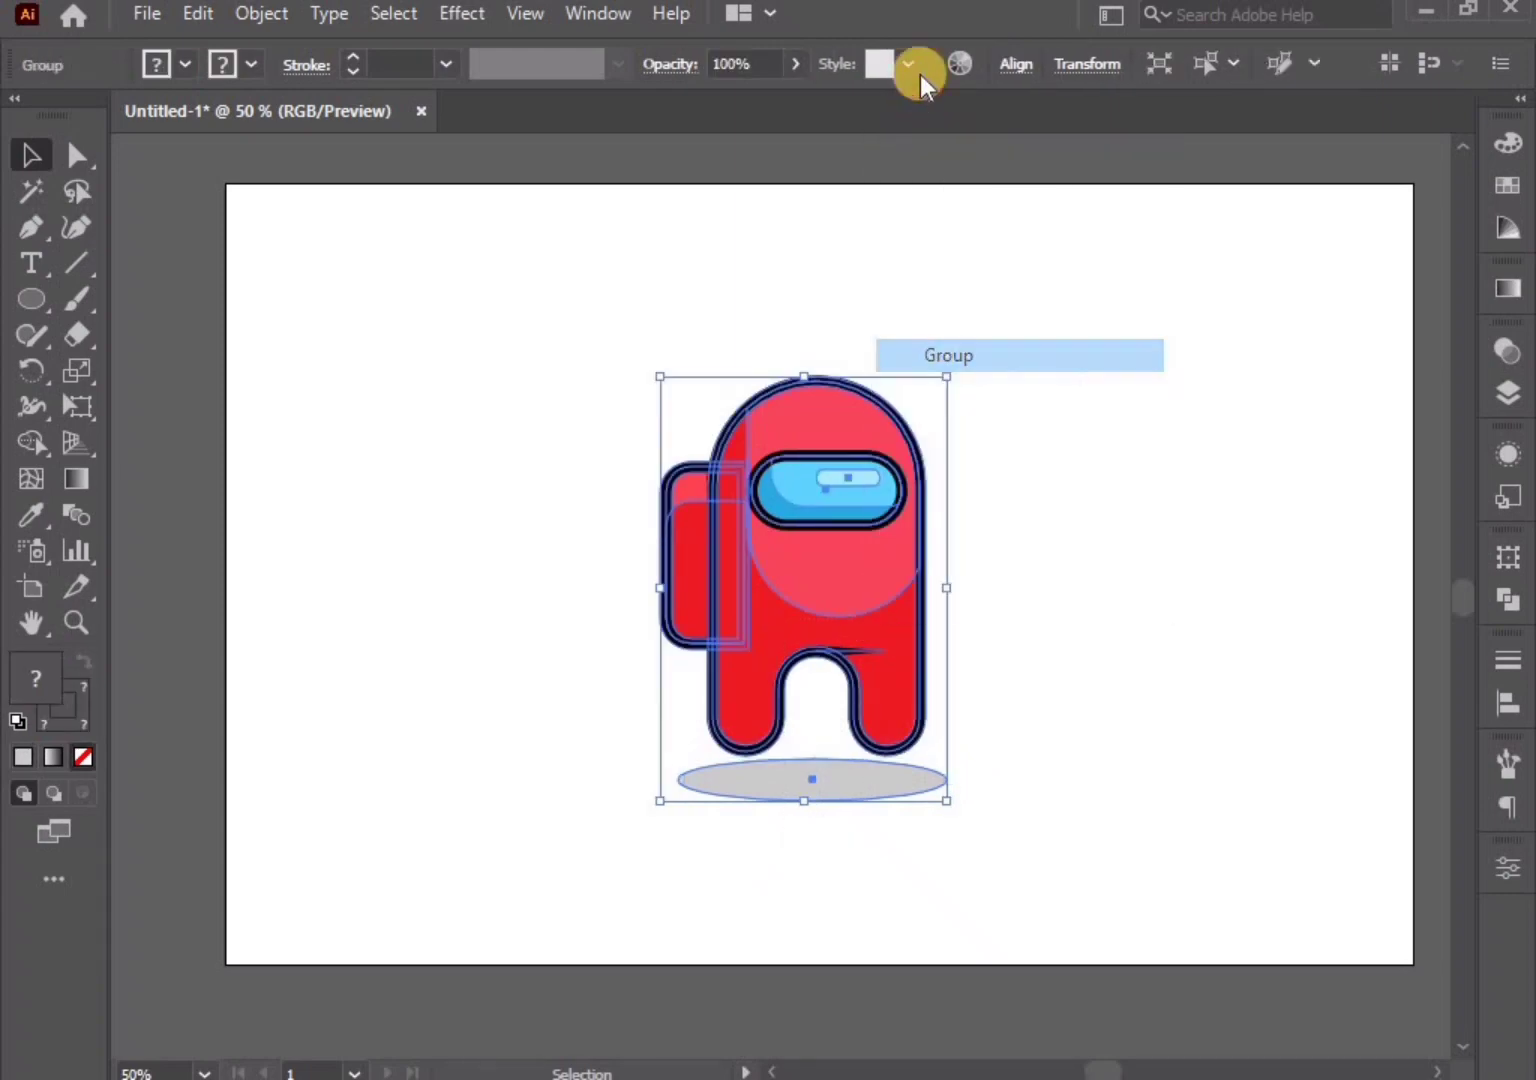
left_click(1013, 69)
left_click(926, 151)
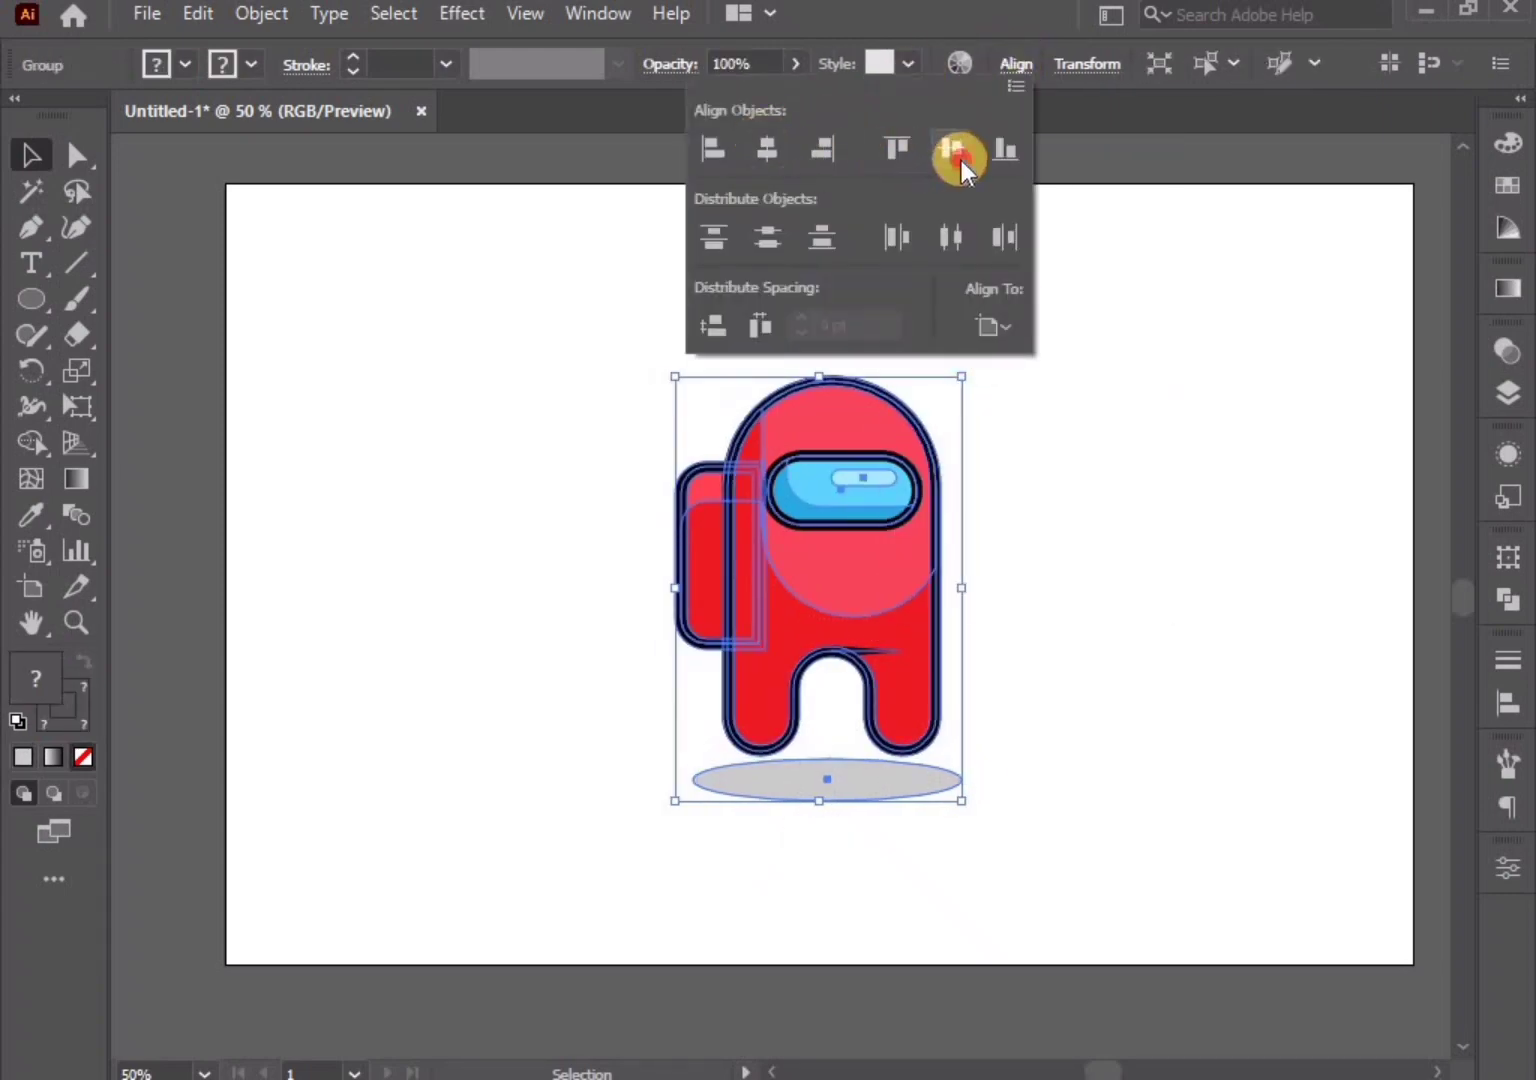
left_click(1129, 696)
scroll(991, 785, "up", 1)
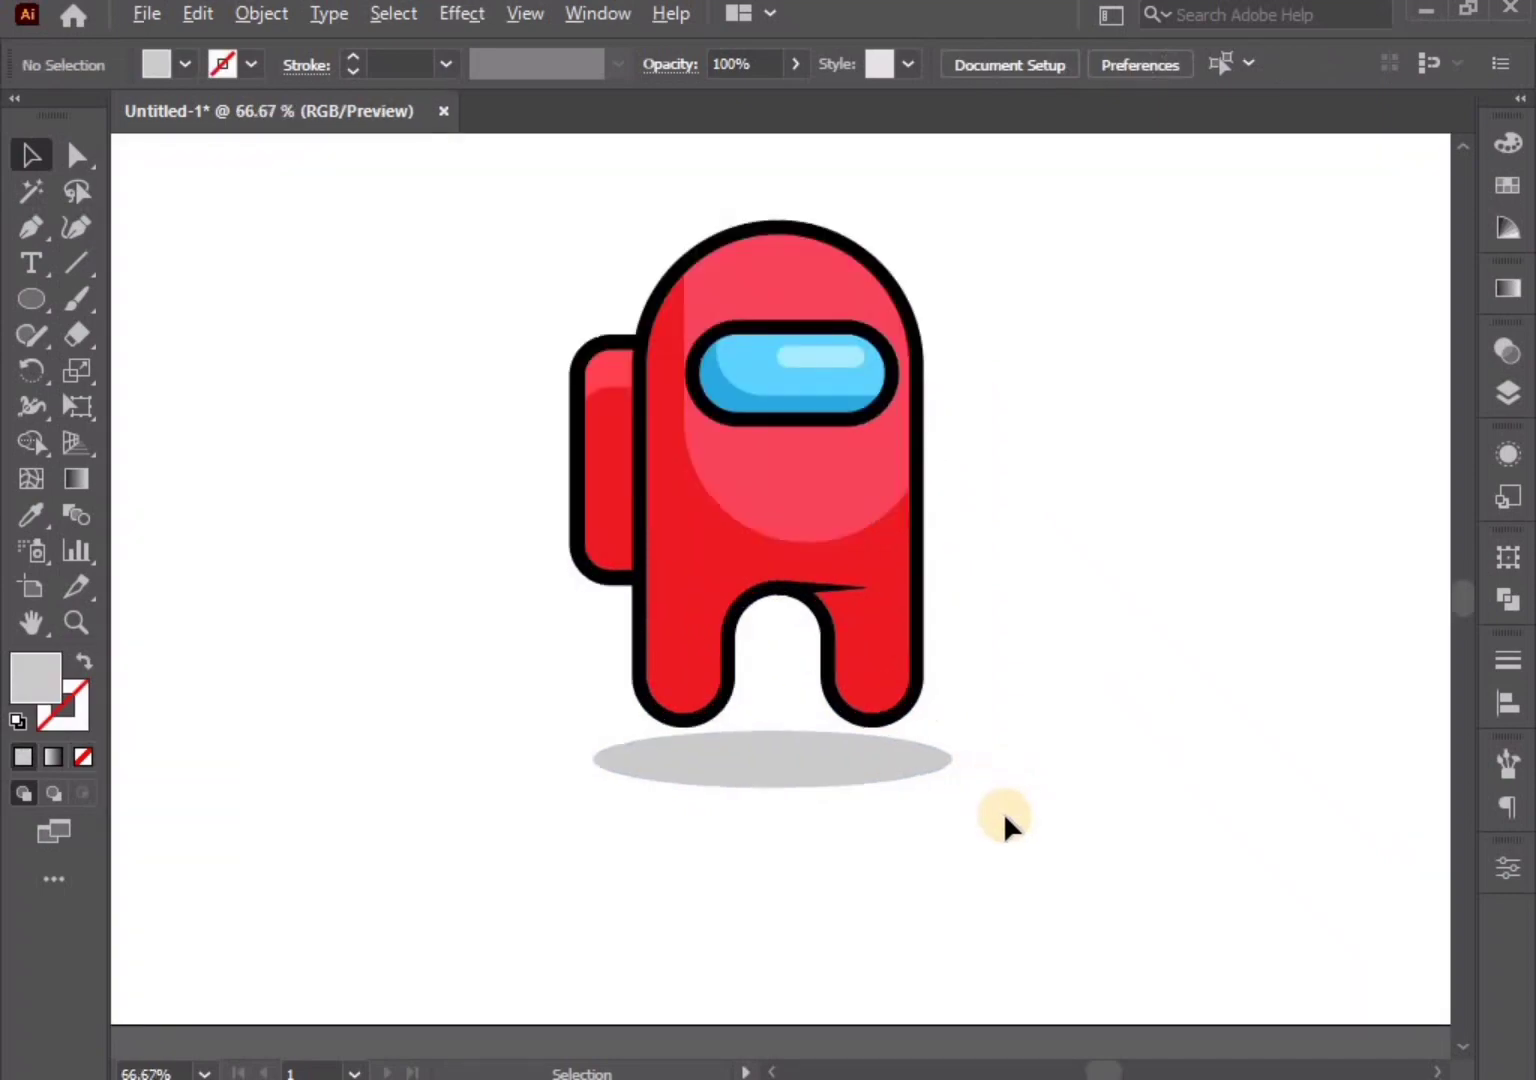